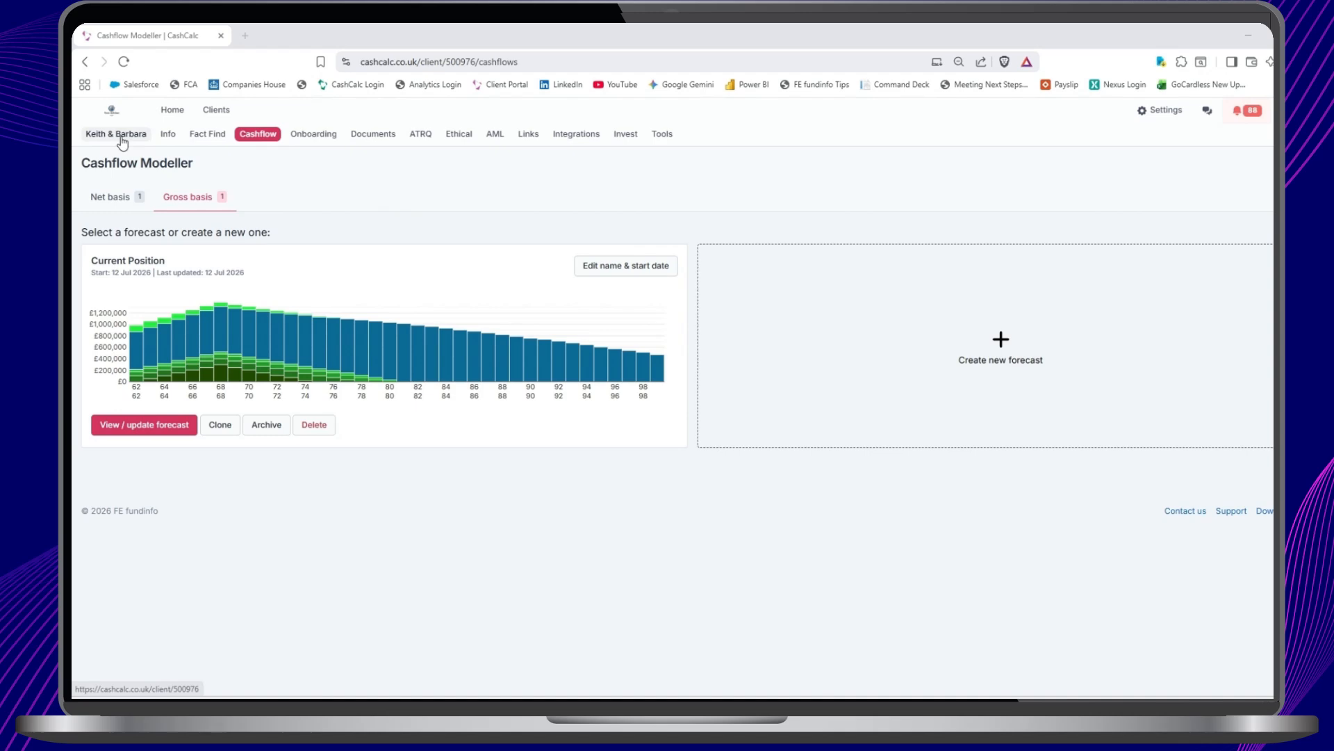
Compare the client's net and gross forecasts, and the two modelling types offered for a new forecast, closing the form without creating one
{"action": "left_click", "coordinate": [114, 199]}
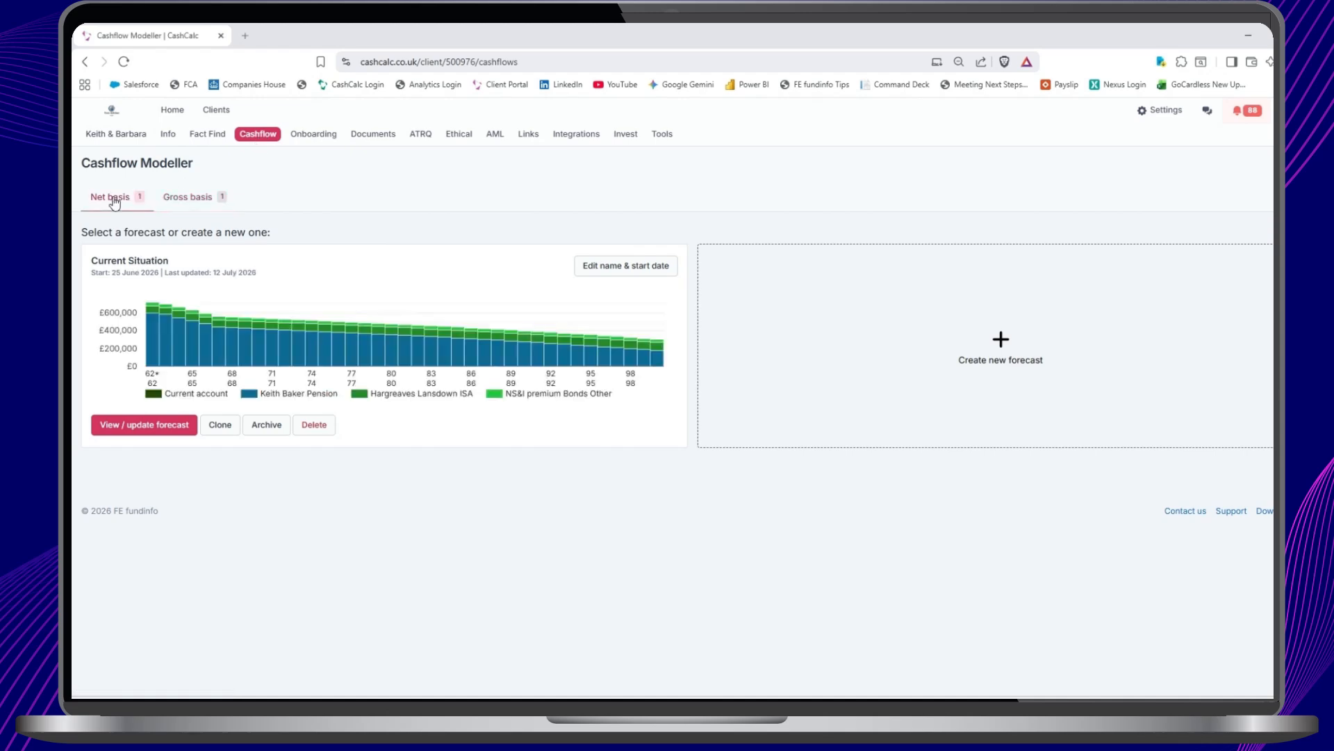
{"action": "left_click", "coordinate": [191, 201]}
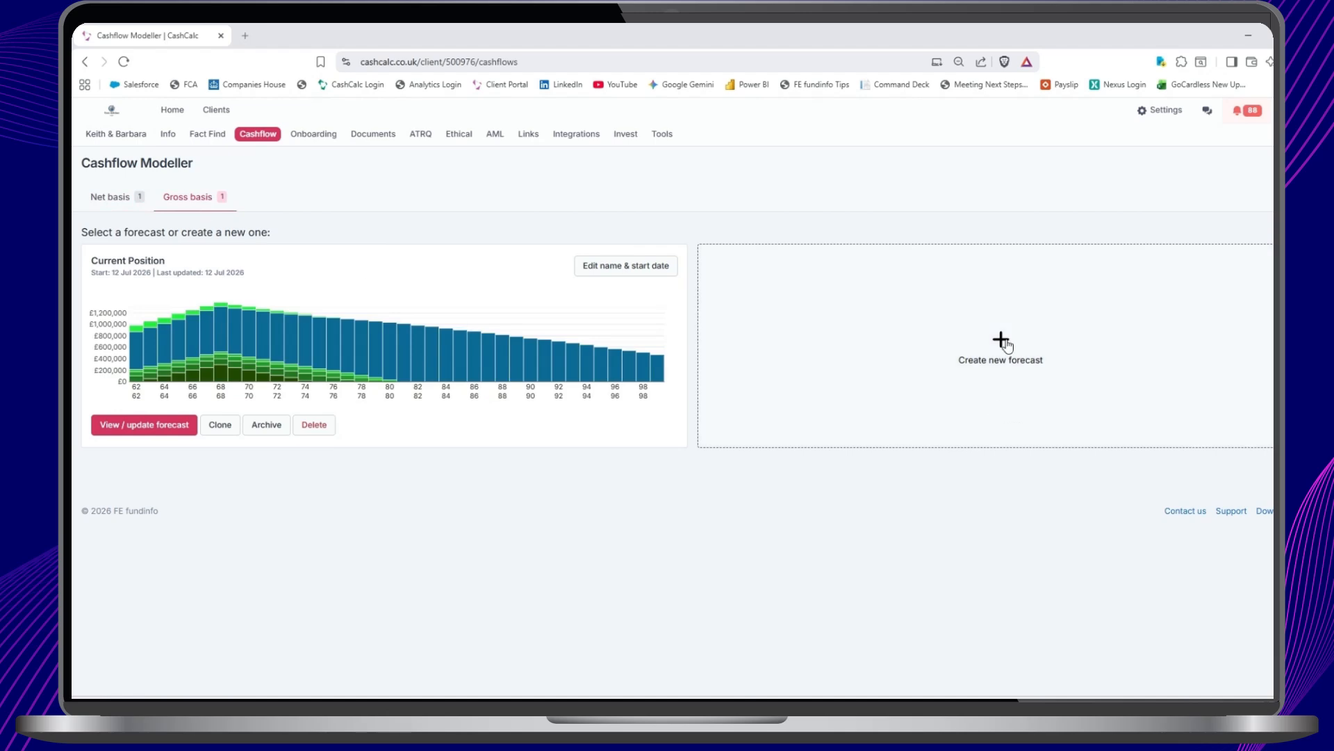
{"action": "left_click", "coordinate": [1001, 347]}
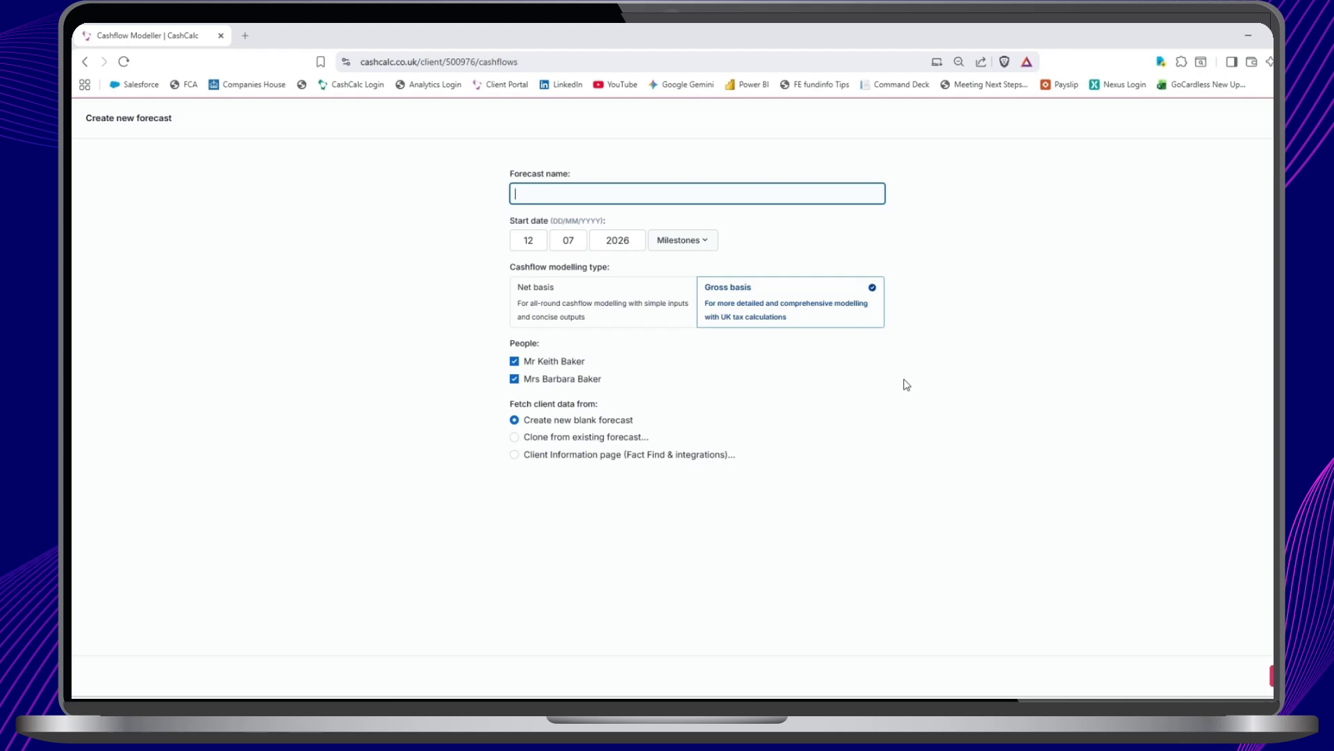
{"action": "left_click", "coordinate": [586, 304]}
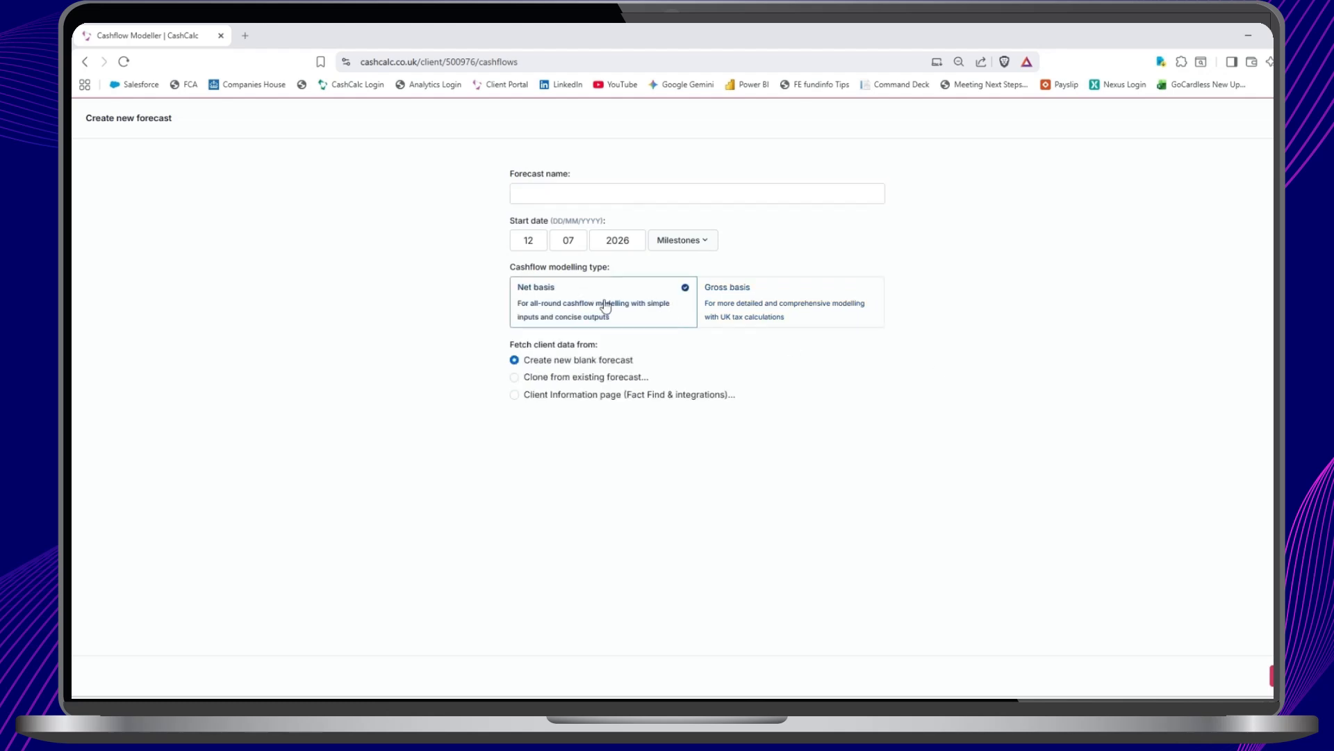
{"action": "left_click", "coordinate": [765, 303]}
{"action": "left_click", "coordinate": [1310, 119]}
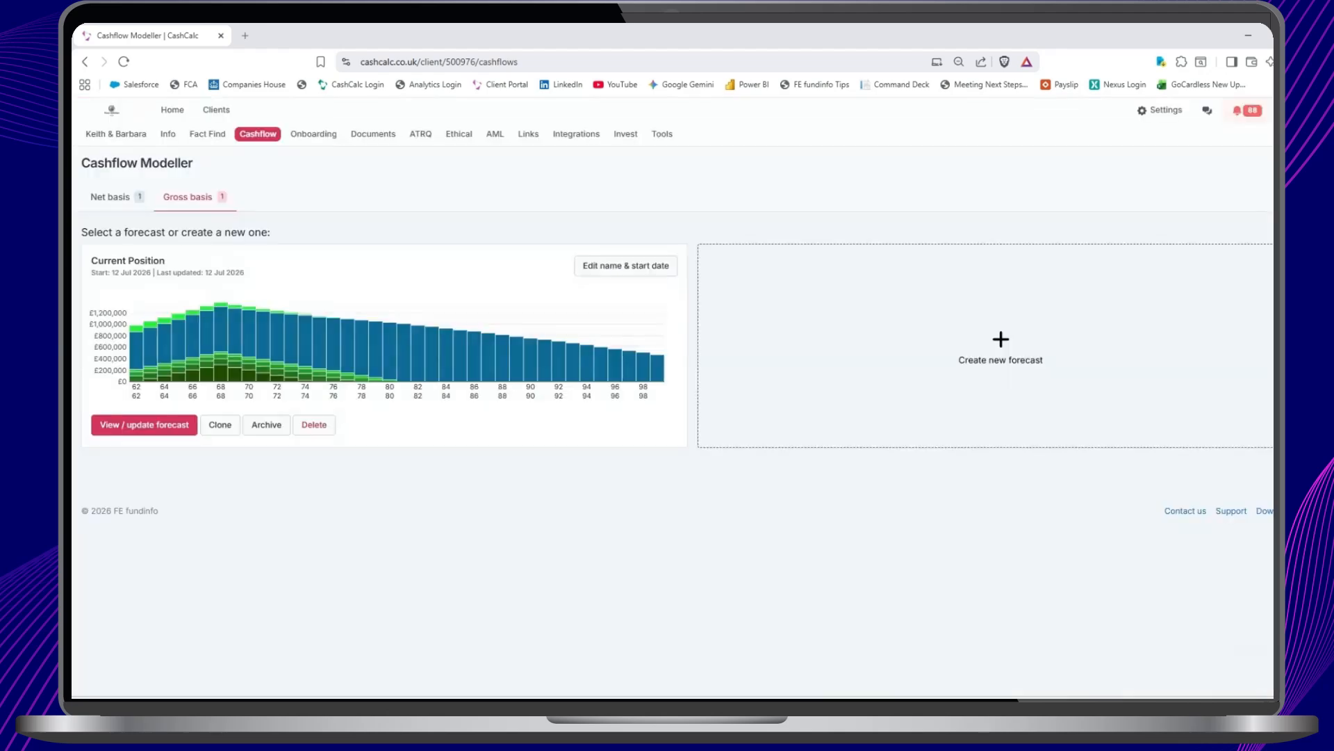
Open the gross-basis Current Position forecast and review its savings over time, money in vs. money out and taxes charts
{"action": "left_click", "coordinate": [397, 316]}
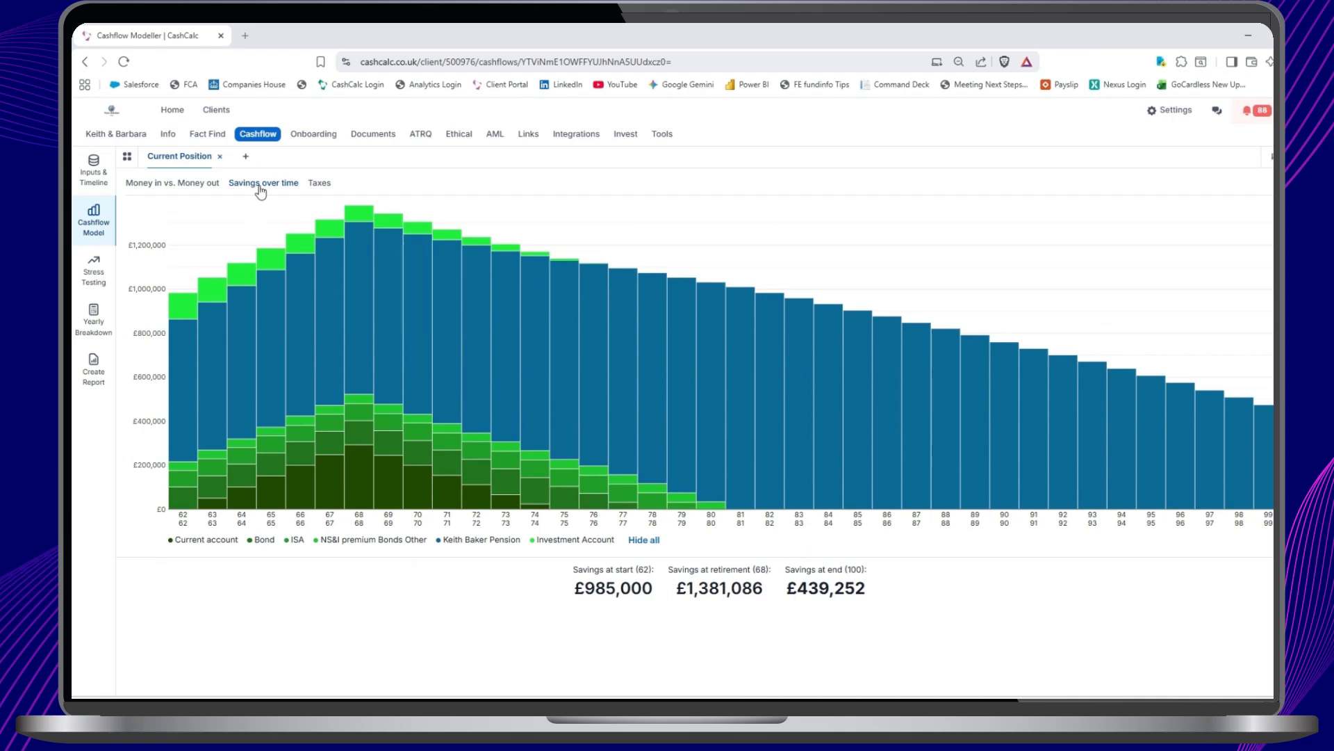
{"action": "left_click", "coordinate": [180, 184]}
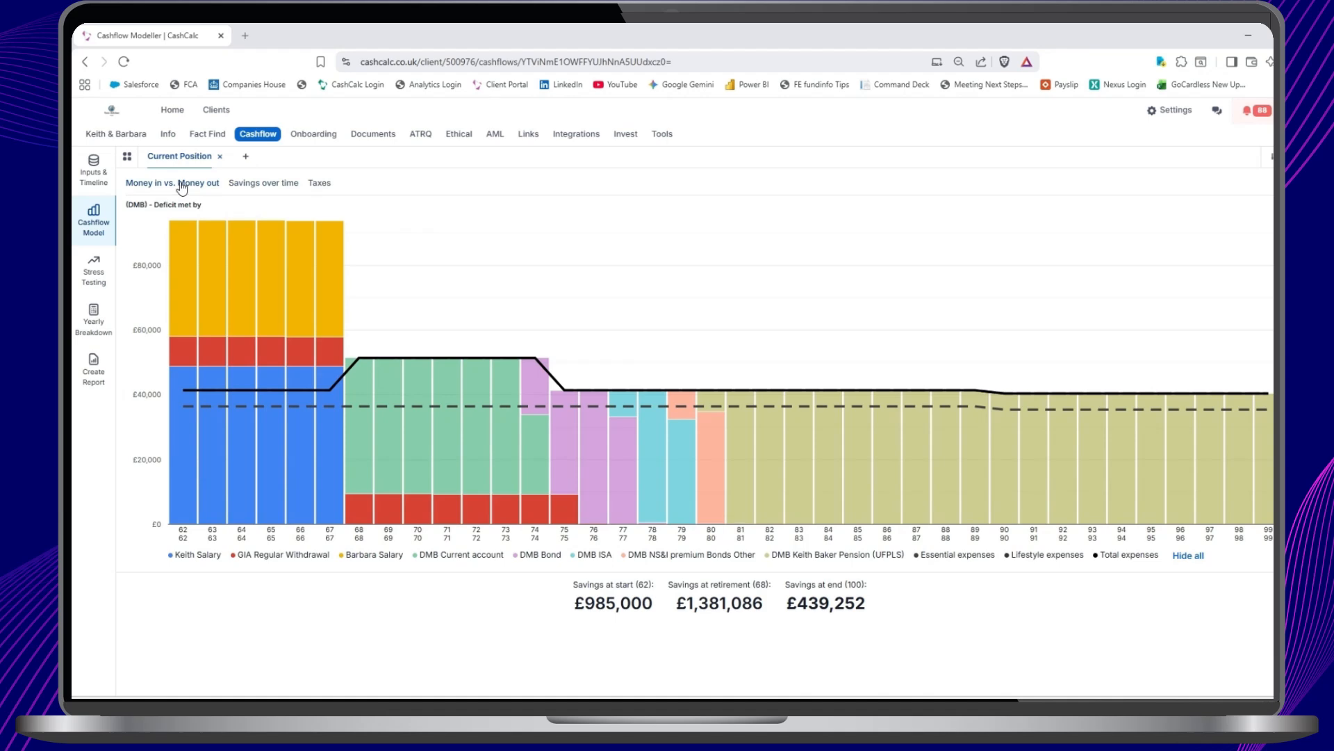
{"action": "left_click", "coordinate": [321, 185]}
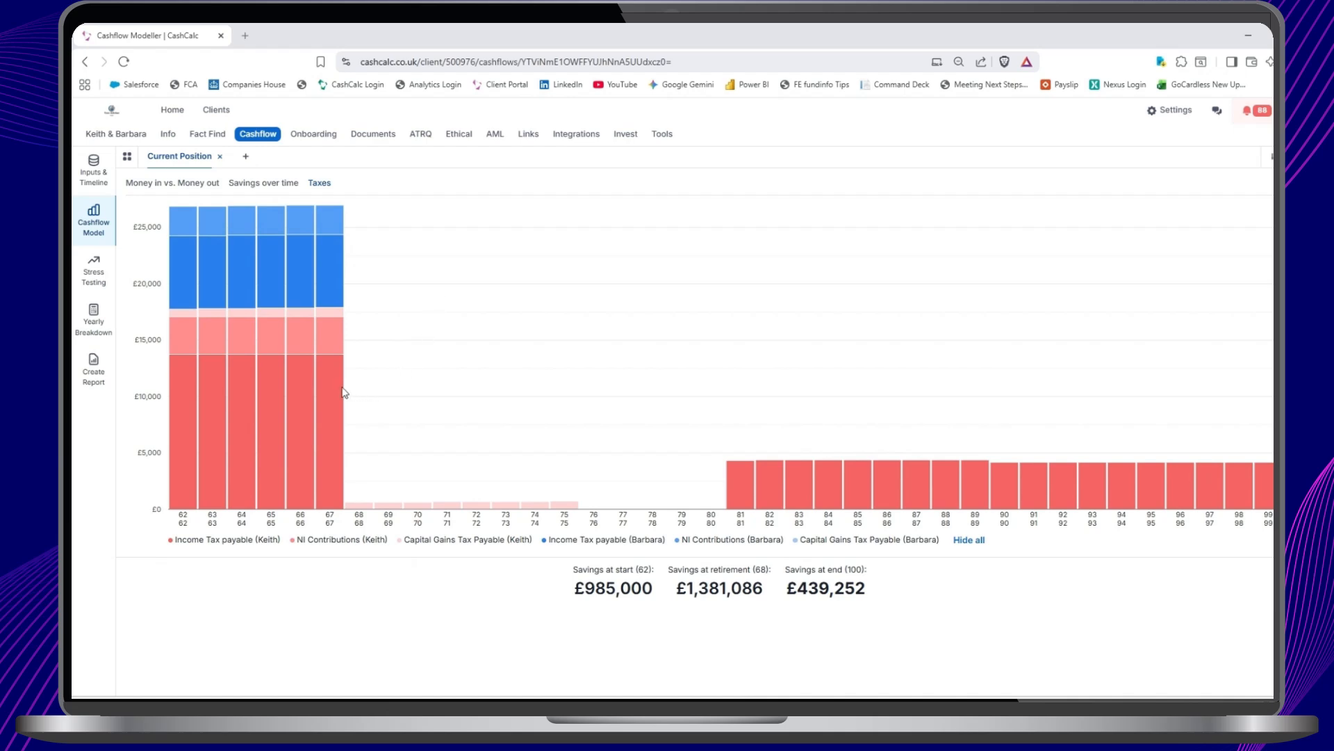
{"action": "mouse_move", "coordinate": [334, 392]}
Review the forecast's assumptions and the accounts available to receive surplus income, keeping the selected account
{"action": "left_click", "coordinate": [95, 181]}
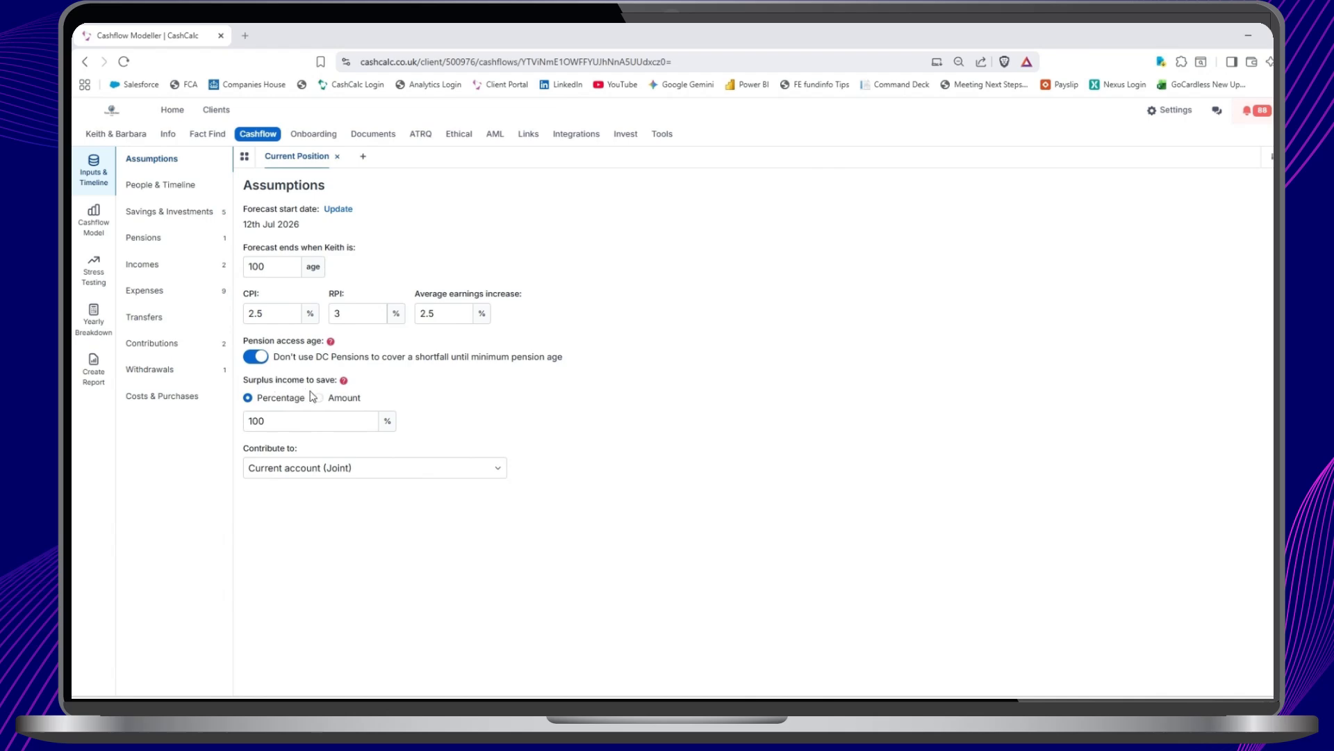
{"action": "left_click", "coordinate": [360, 469]}
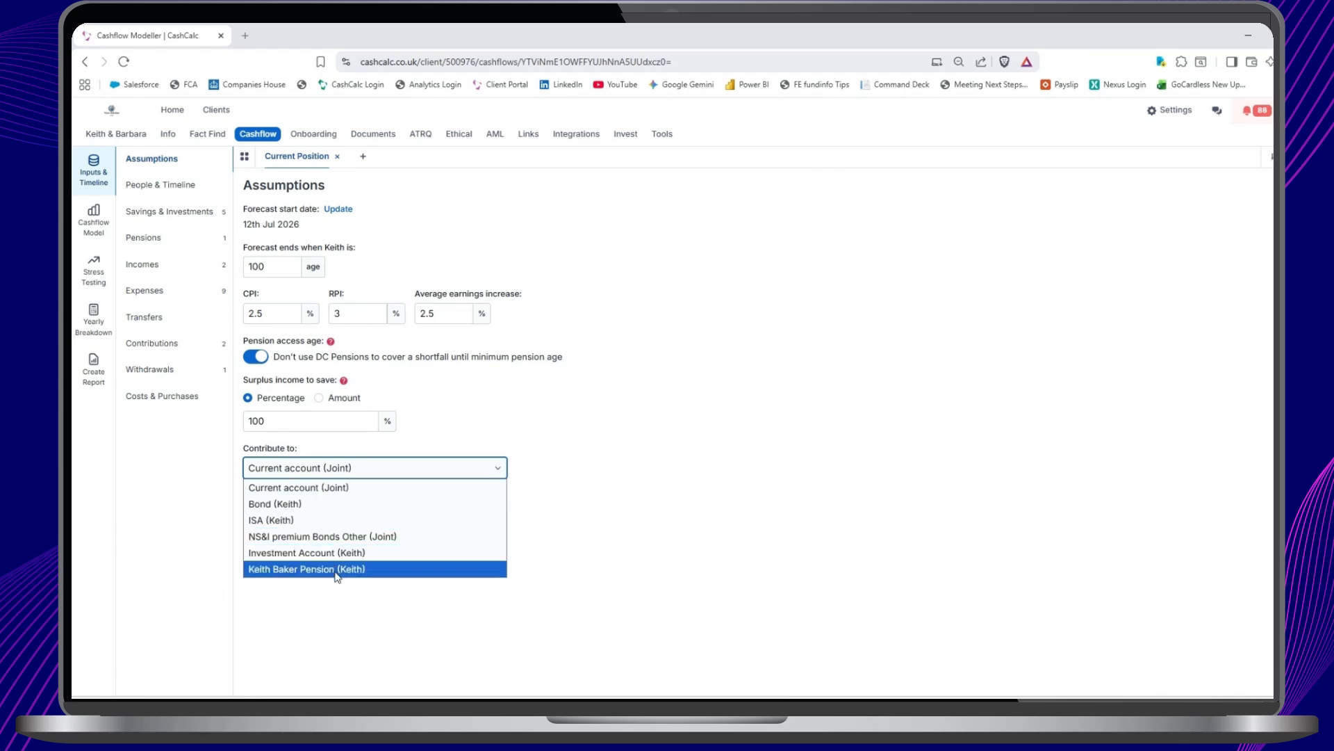
{"action": "left_click", "coordinate": [431, 428]}
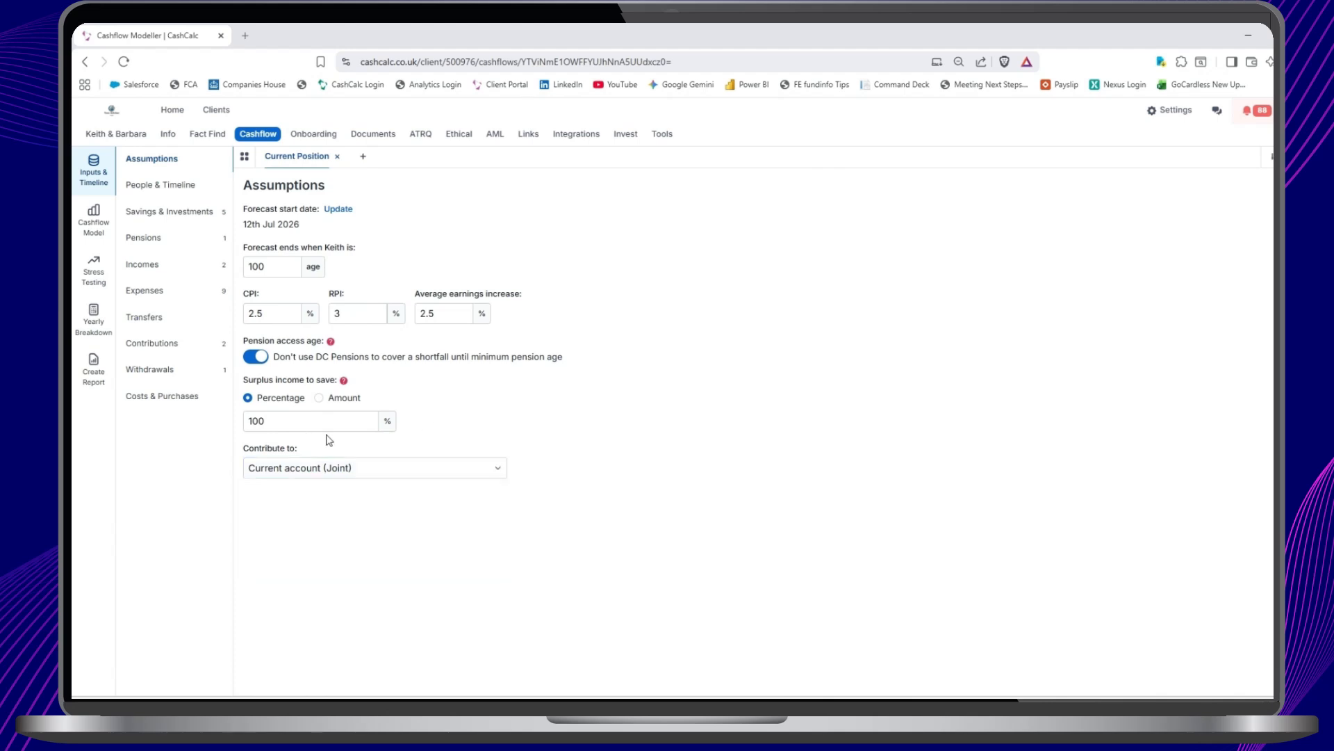
Review the savings over time chart, and examine income against total expenses in the first years of money in vs. money out
{"action": "left_click", "coordinate": [97, 226]}
{"action": "left_click", "coordinate": [252, 189]}
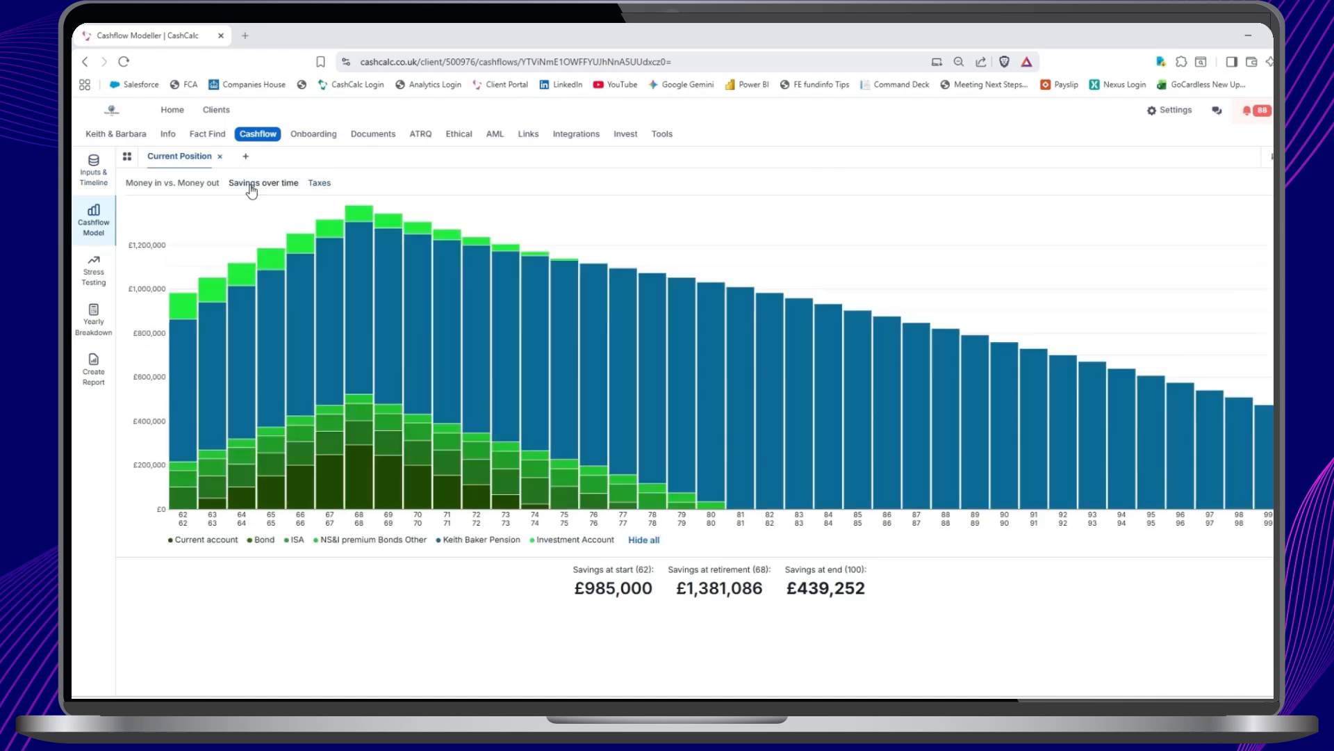
{"action": "left_click", "coordinate": [149, 186]}
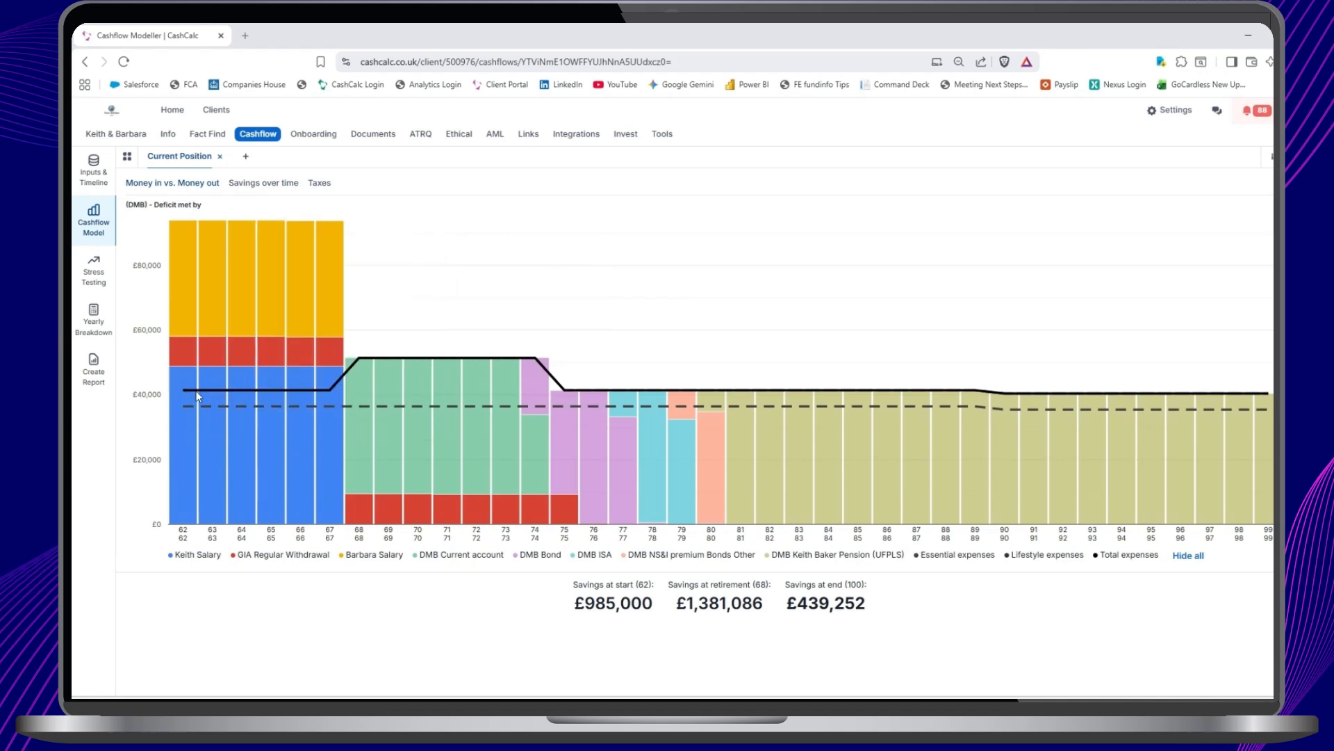
{"action": "mouse_move", "coordinate": [223, 393]}
{"action": "mouse_move", "coordinate": [176, 391]}
{"action": "mouse_move", "coordinate": [273, 242]}
Examine the current account's build-up at age 63 in the savings chart and compare it with money in vs. money out
{"action": "left_click", "coordinate": [267, 186]}
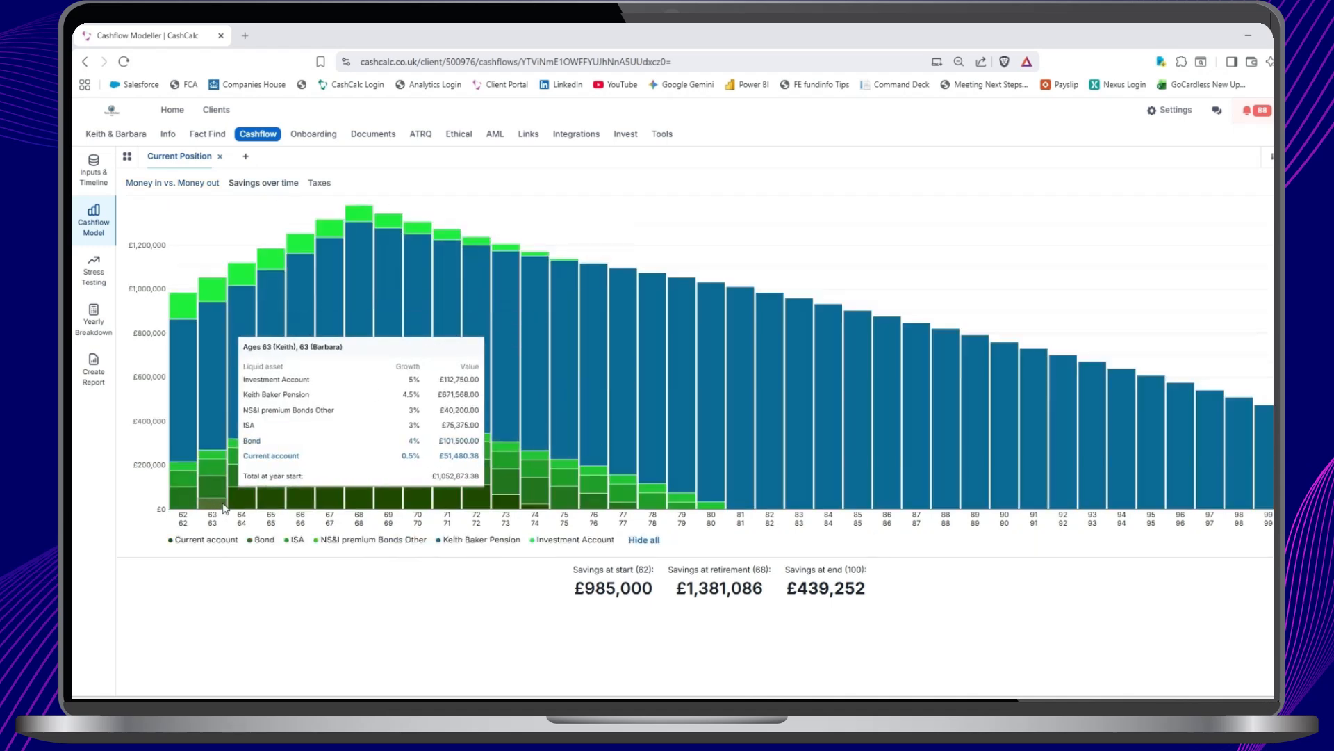
{"action": "mouse_move", "coordinate": [215, 510]}
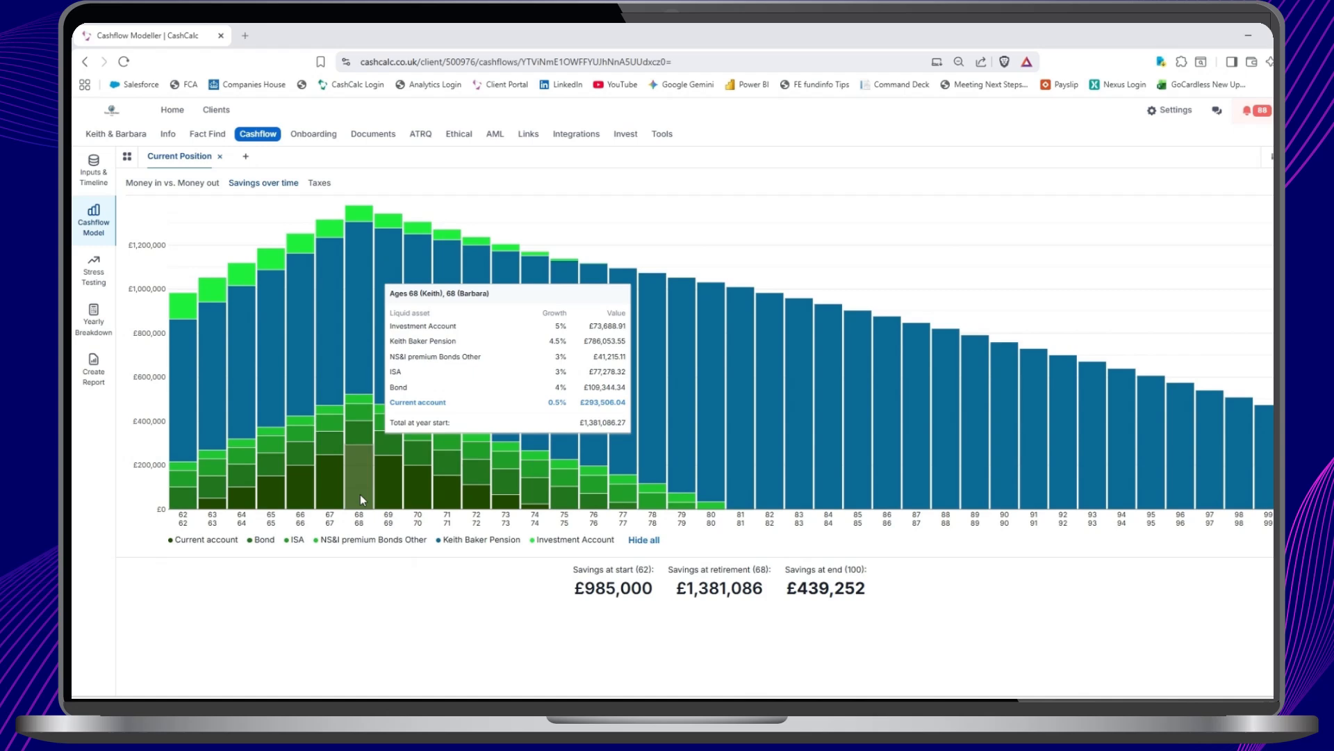
{"action": "left_click", "coordinate": [179, 184]}
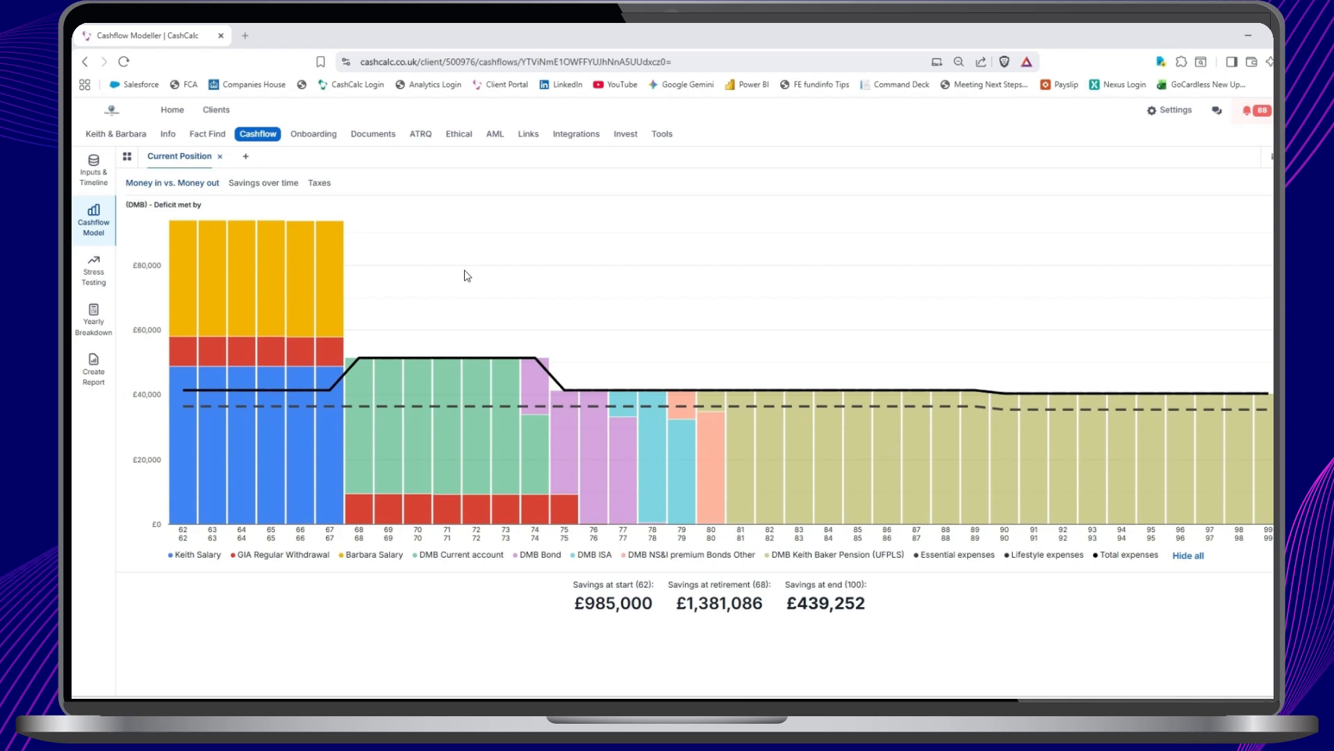
Set the surplus income to save to 0% in the forecast assumptions
{"action": "left_click", "coordinate": [93, 178]}
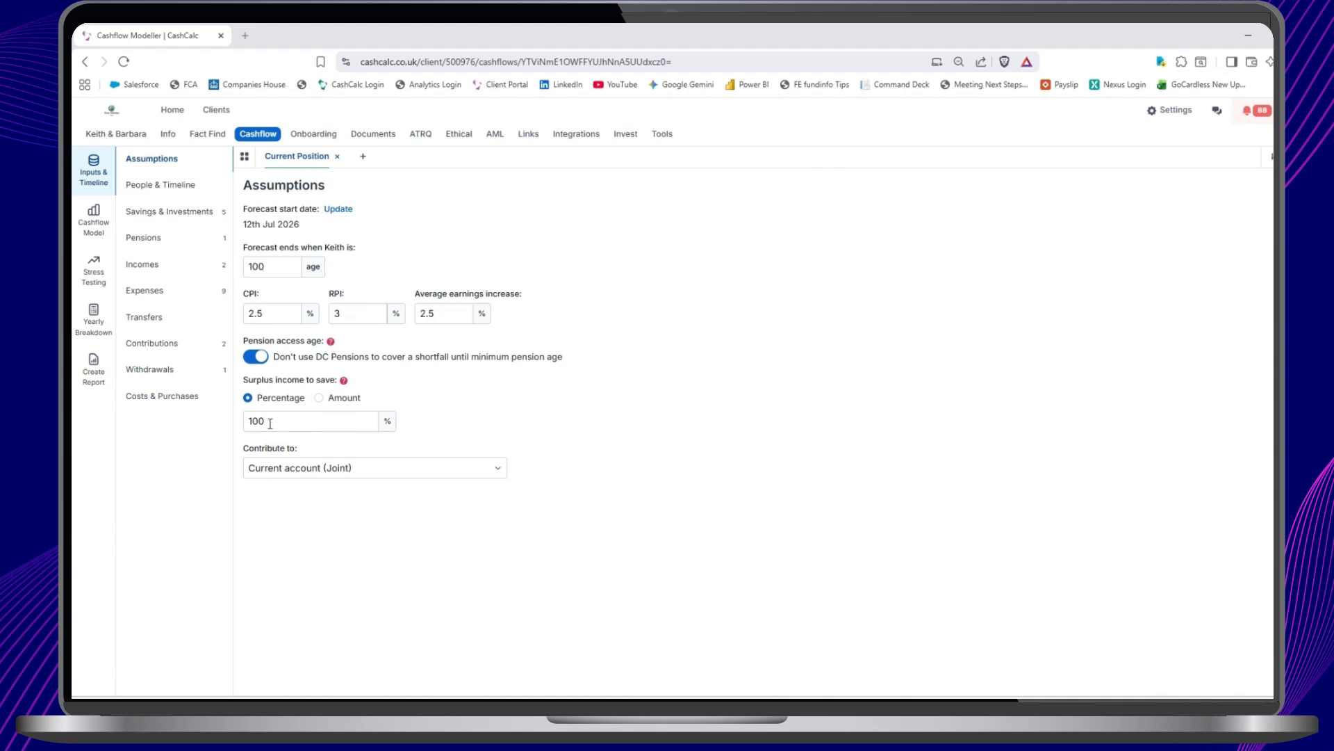
{"action": "left_click_drag", "start_coordinate": [271, 422], "coordinate": [244, 422]}
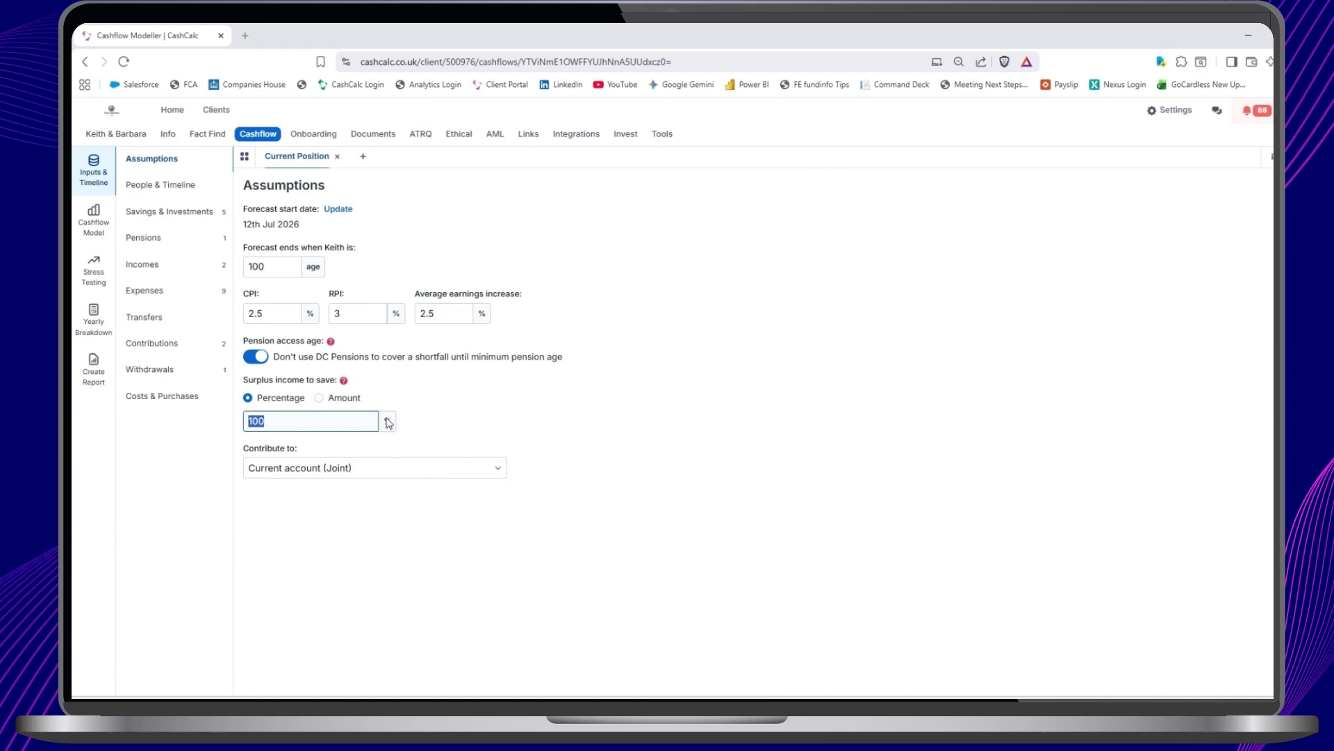
{"action": "type", "text": "0"}
{"action": "left_click", "coordinate": [565, 460]}
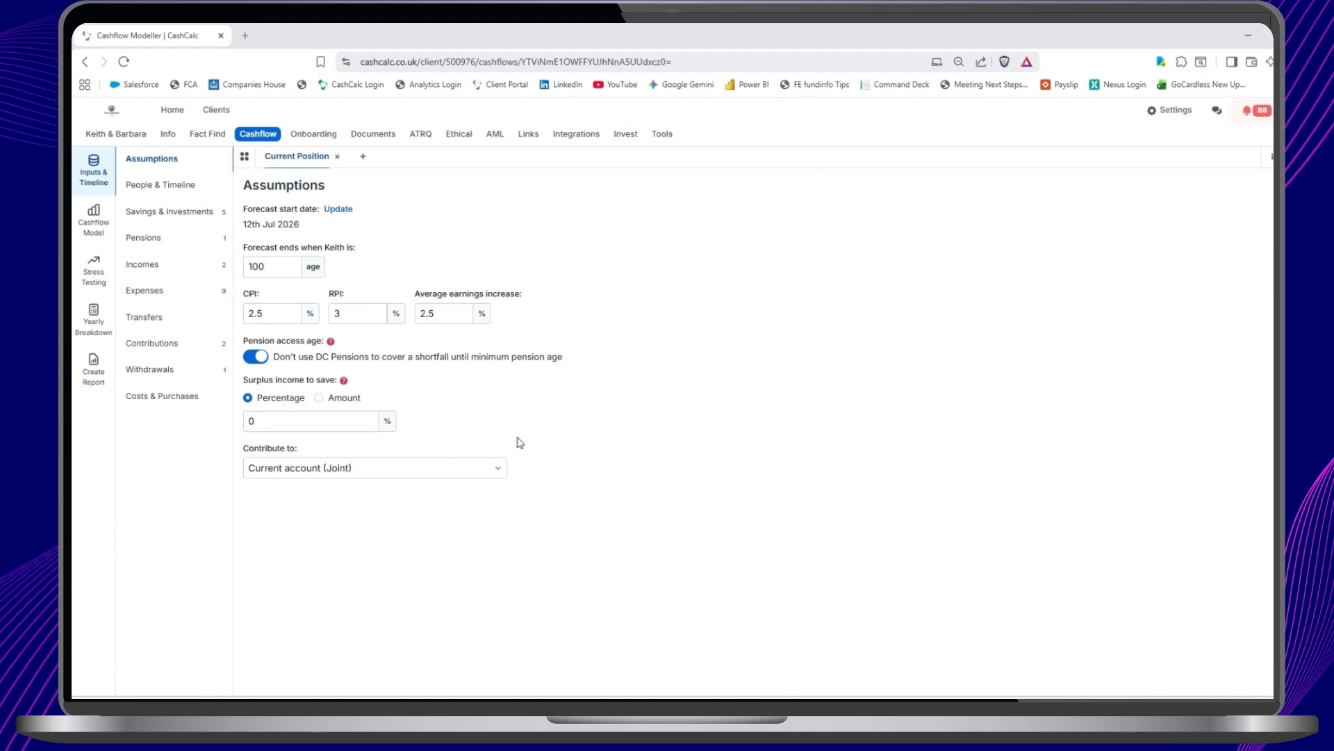
Examine the effect of saving no surplus income on money in vs. money out and on savings in the final years
{"action": "left_click", "coordinate": [92, 222]}
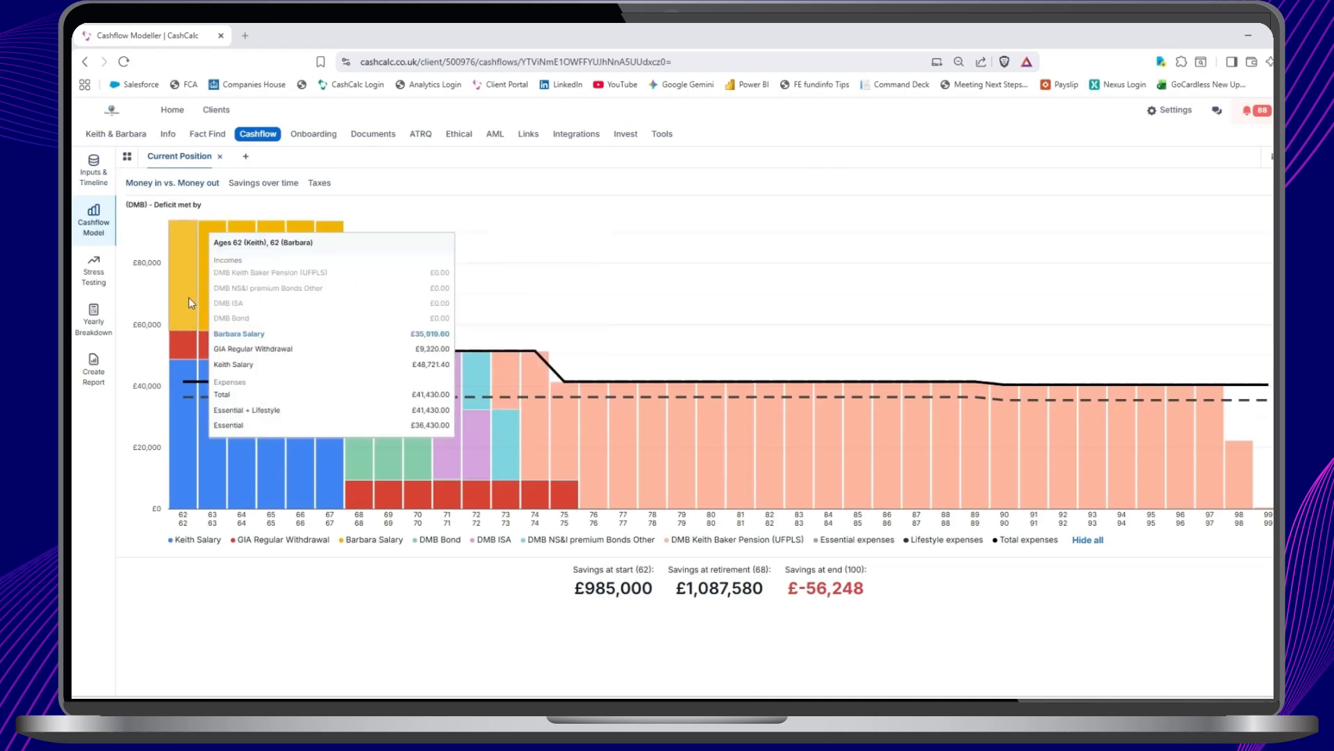
{"action": "left_click", "coordinate": [256, 184]}
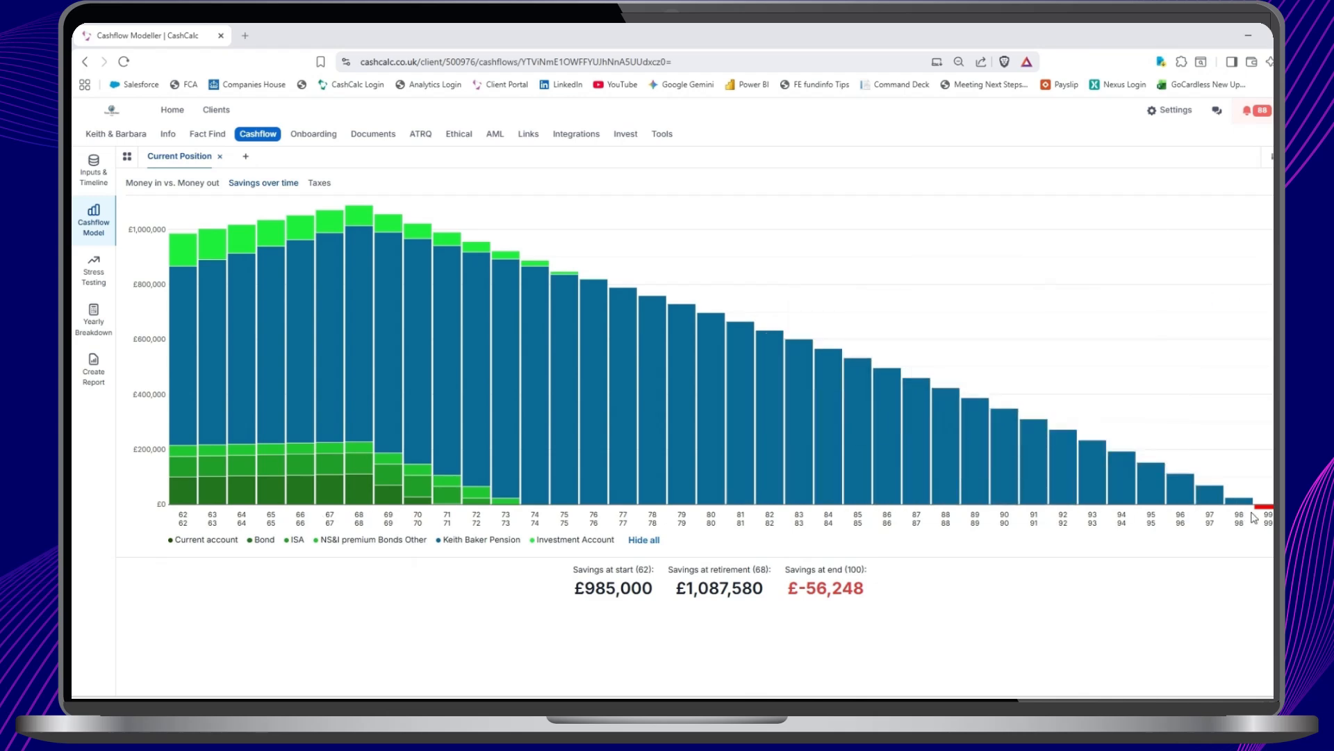
{"action": "mouse_move", "coordinate": [1266, 514]}
Set the surplus income to save to 20% and direct the contributions to the client's pension
{"action": "left_click", "coordinate": [95, 185]}
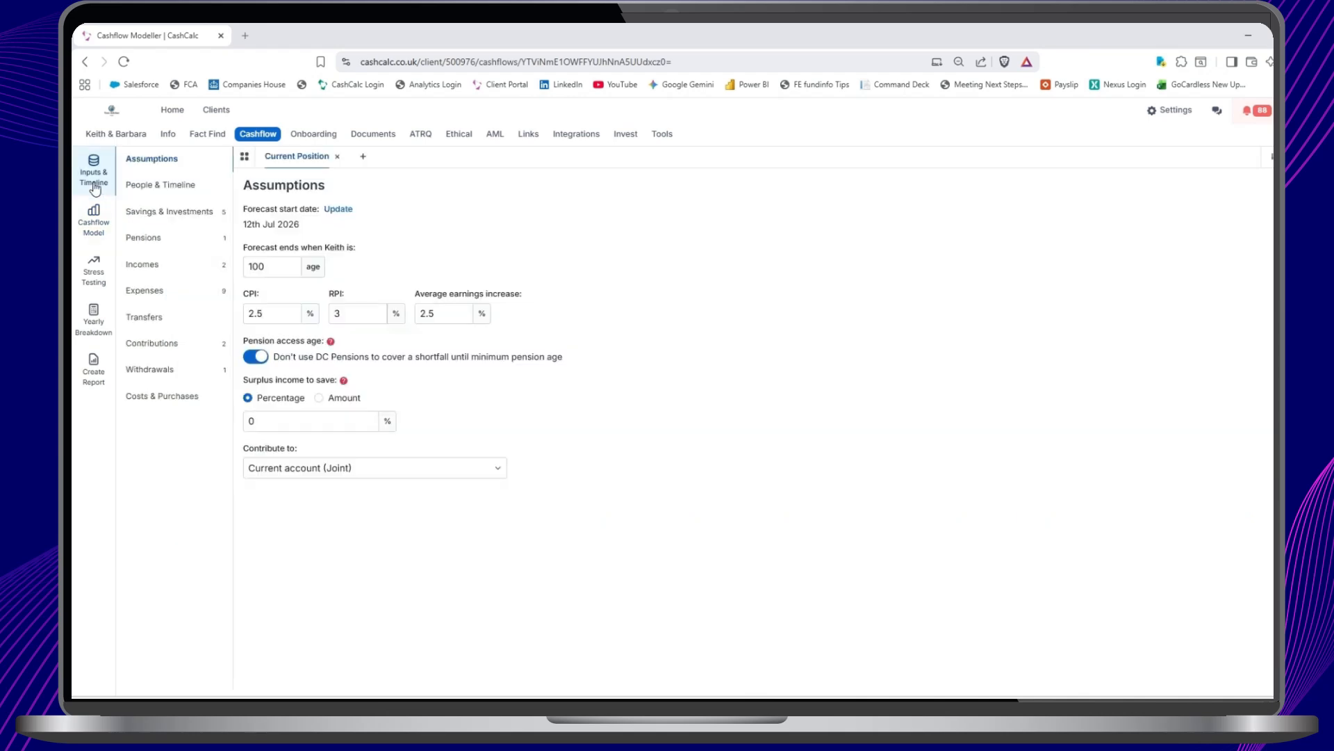
{"action": "left_click", "coordinate": [260, 418]}
{"action": "type", "text": "20"}
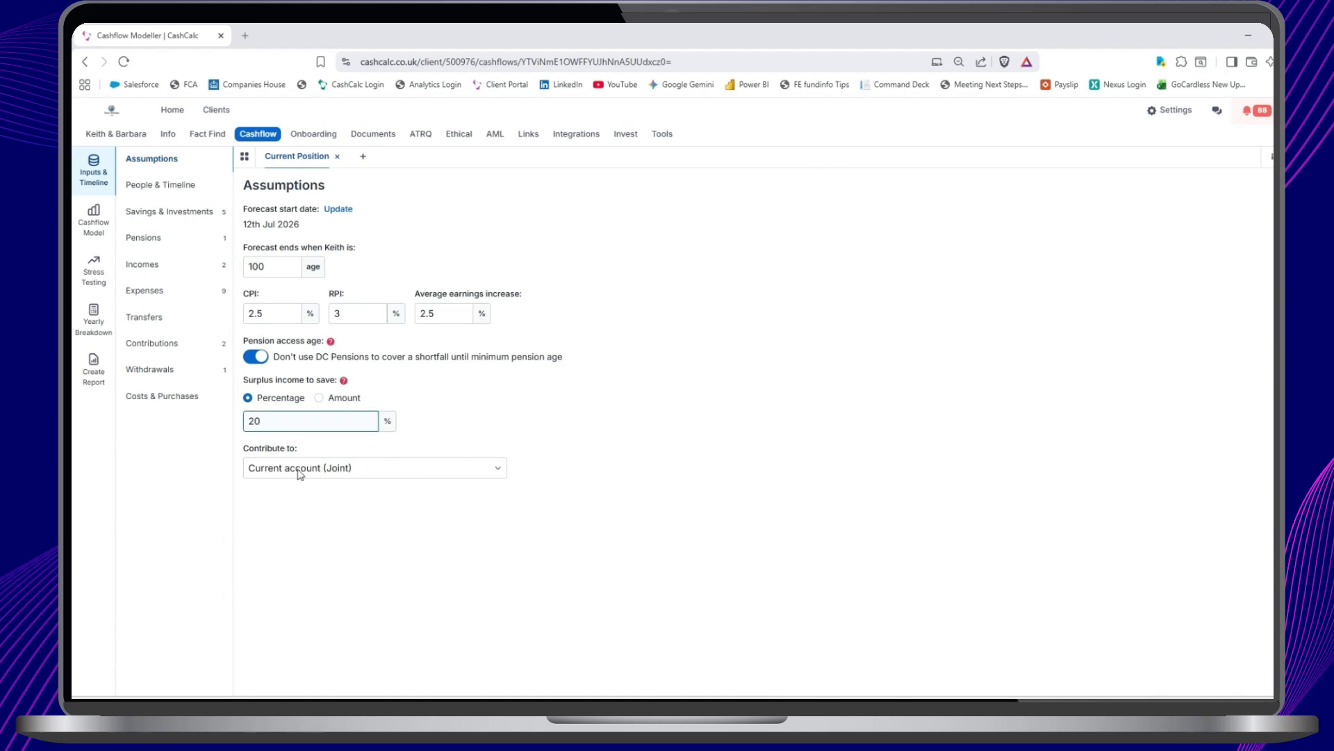
{"action": "left_click", "coordinate": [301, 473]}
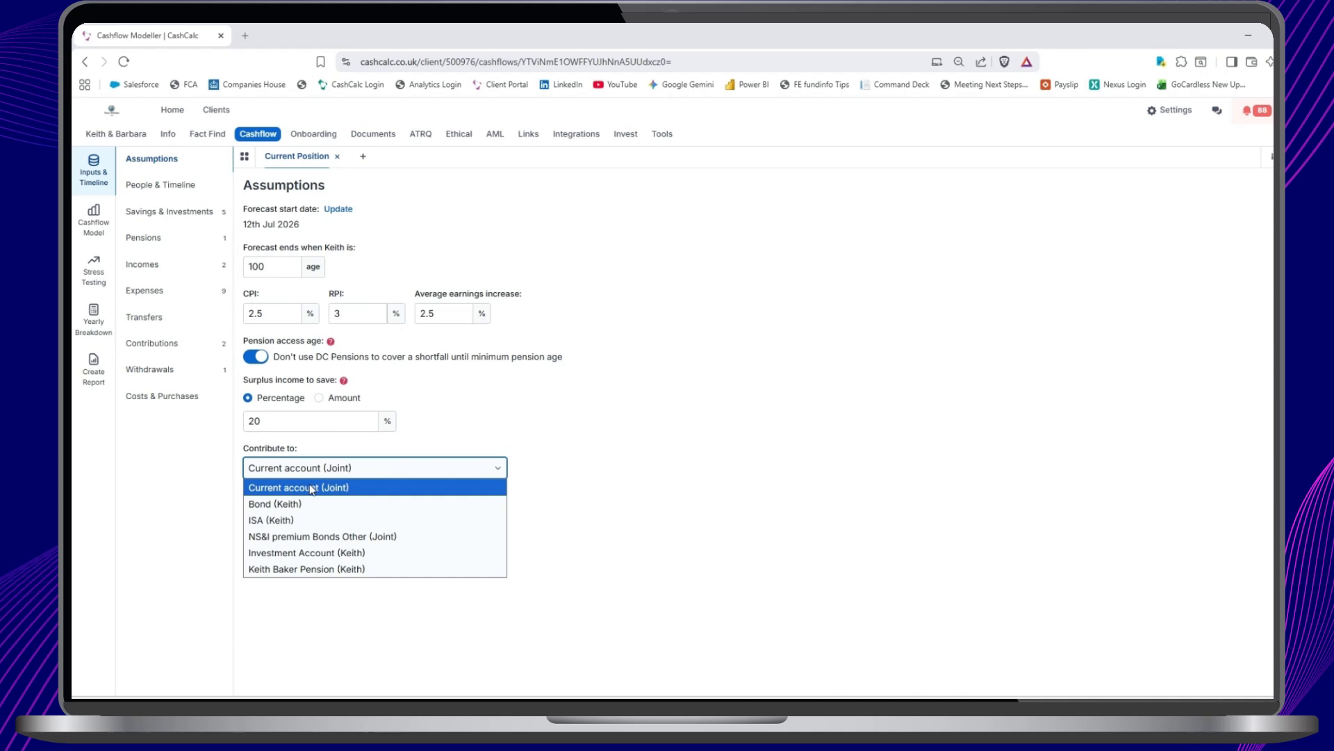
{"action": "left_click", "coordinate": [313, 569]}
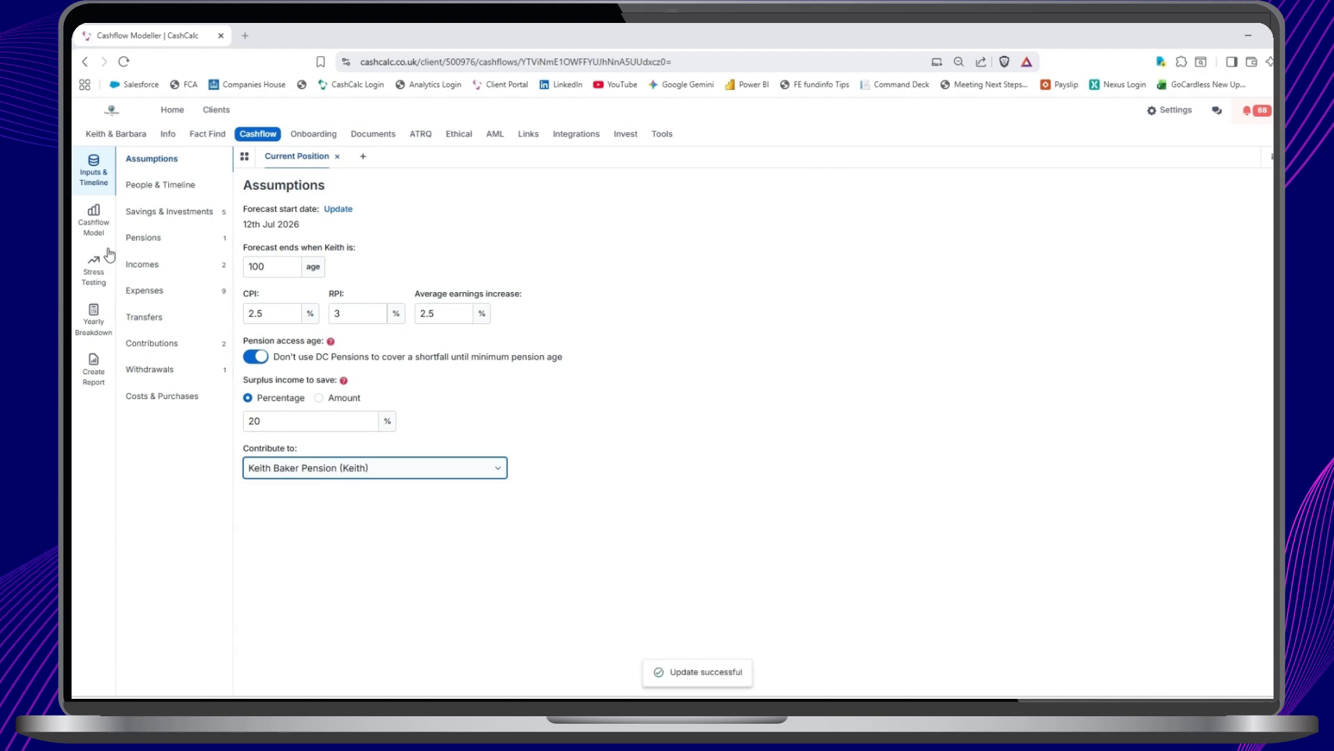
Examine the updated savings chart and the pension's income surplus and tax relief in the 2026/27 liquid assets yearly breakdown
{"action": "left_click", "coordinate": [98, 222]}
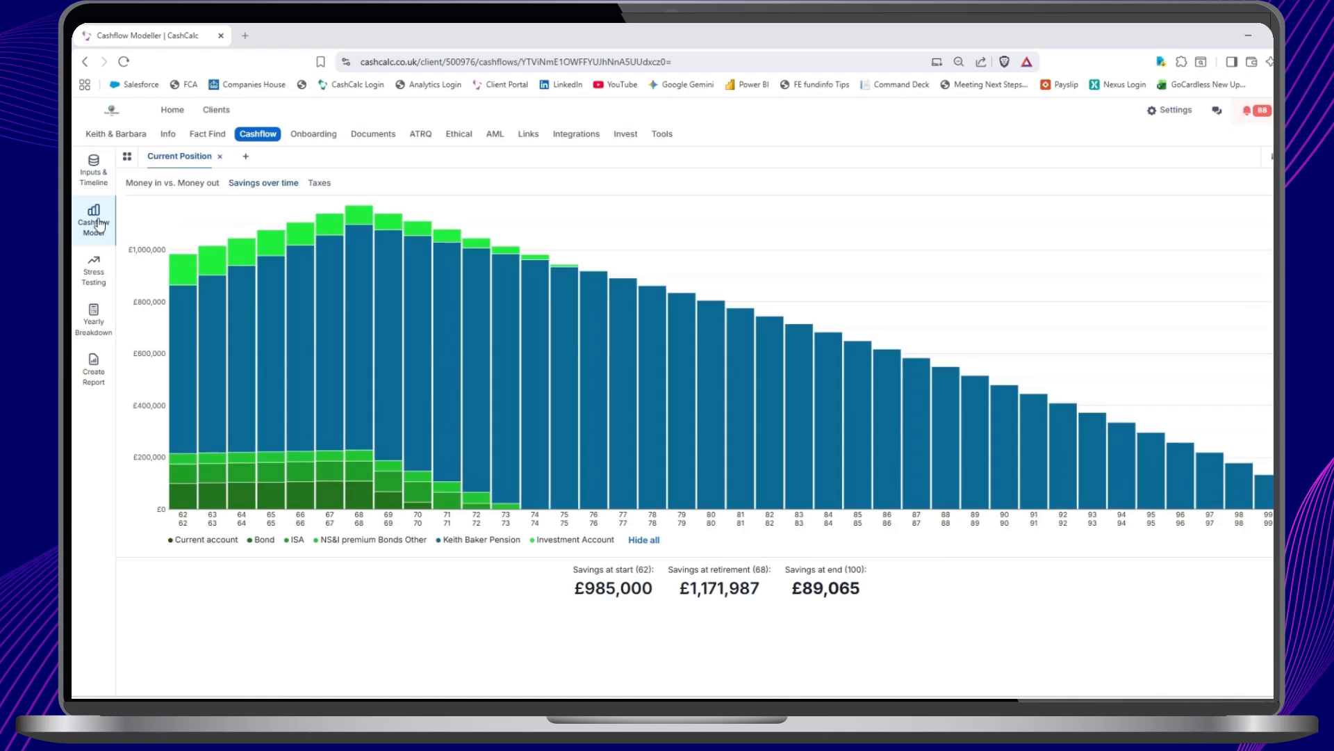
{"action": "mouse_move", "coordinate": [1273, 492]}
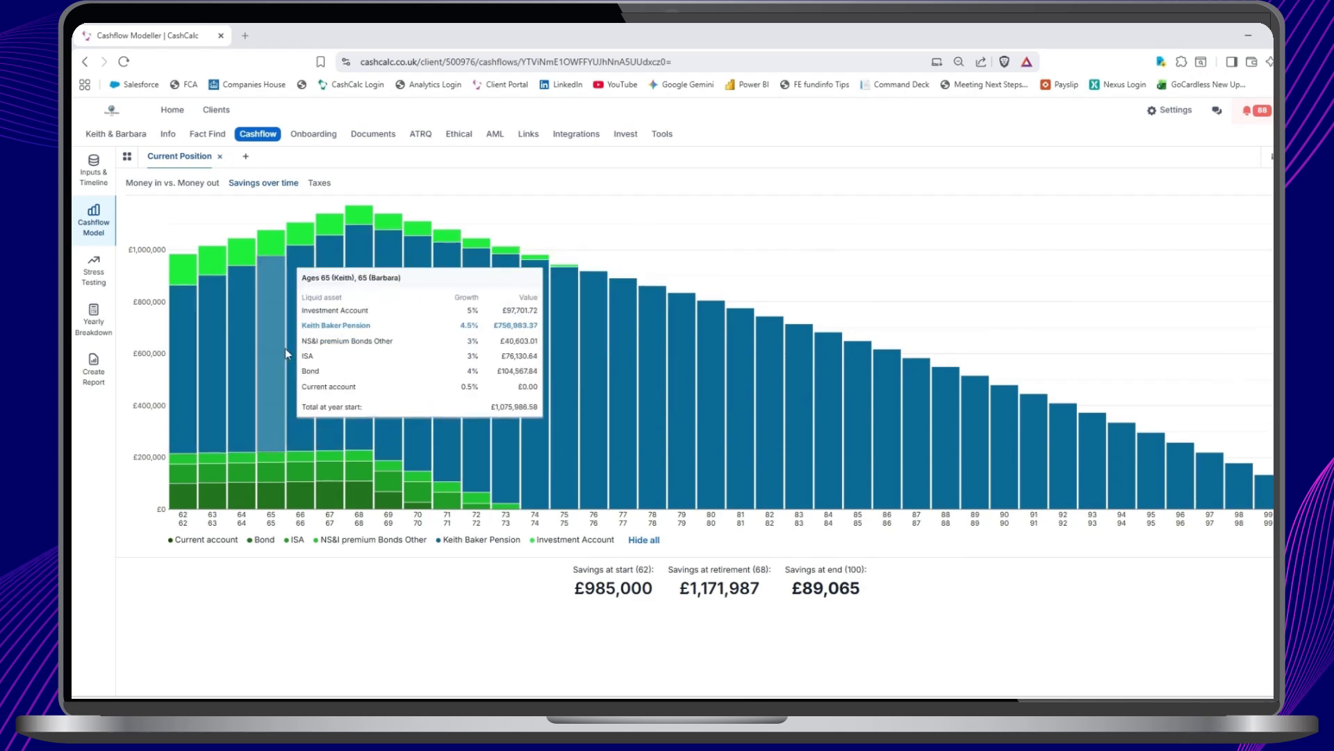
{"action": "left_click", "coordinate": [94, 328]}
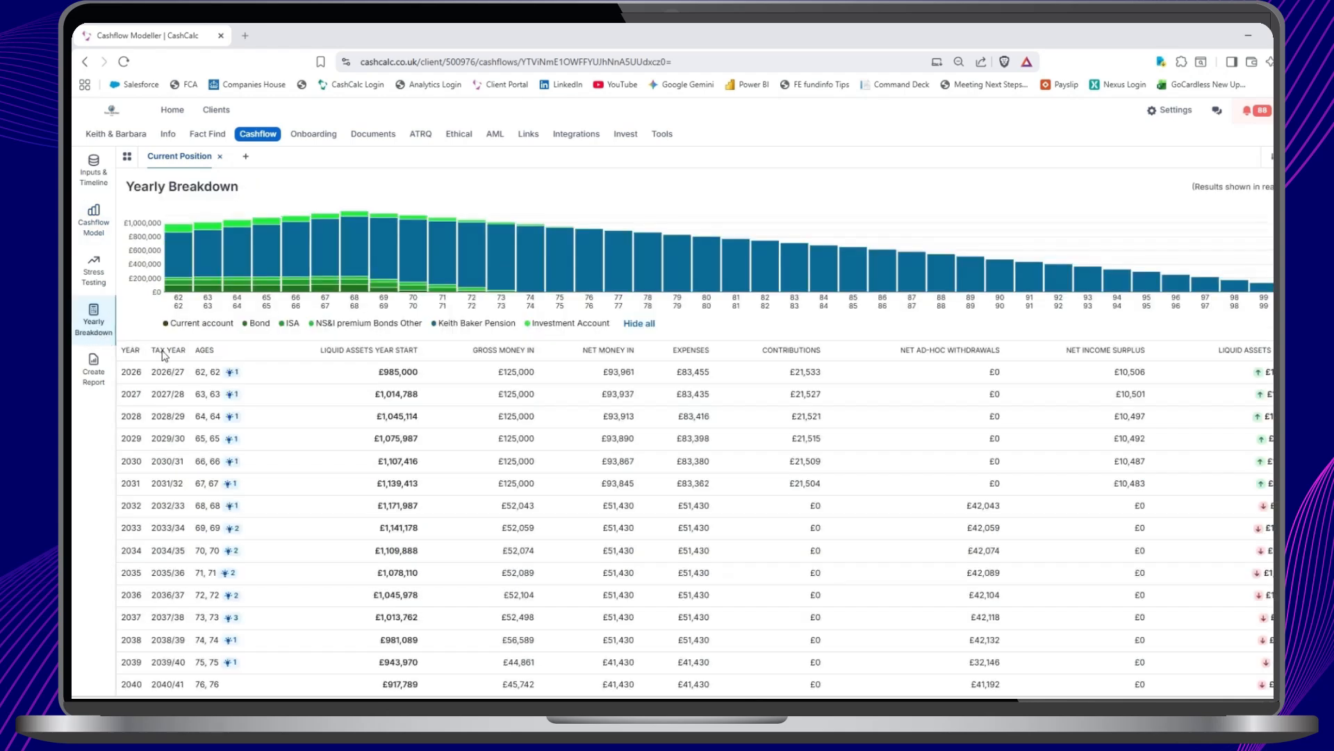
{"action": "left_click", "coordinate": [190, 375]}
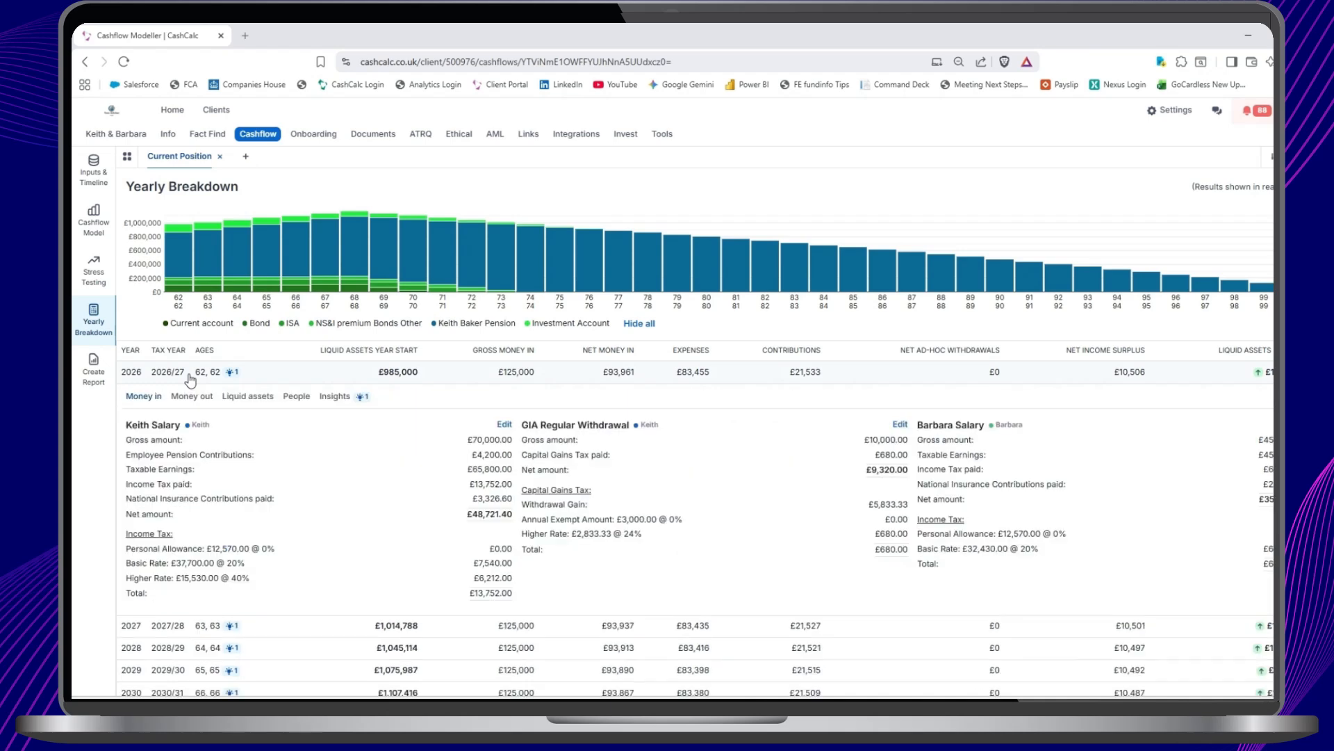
{"action": "left_click", "coordinate": [249, 398]}
{"action": "scroll", "coordinate": [691, 477], "scroll_direction": "down", "scroll_amount": 6}
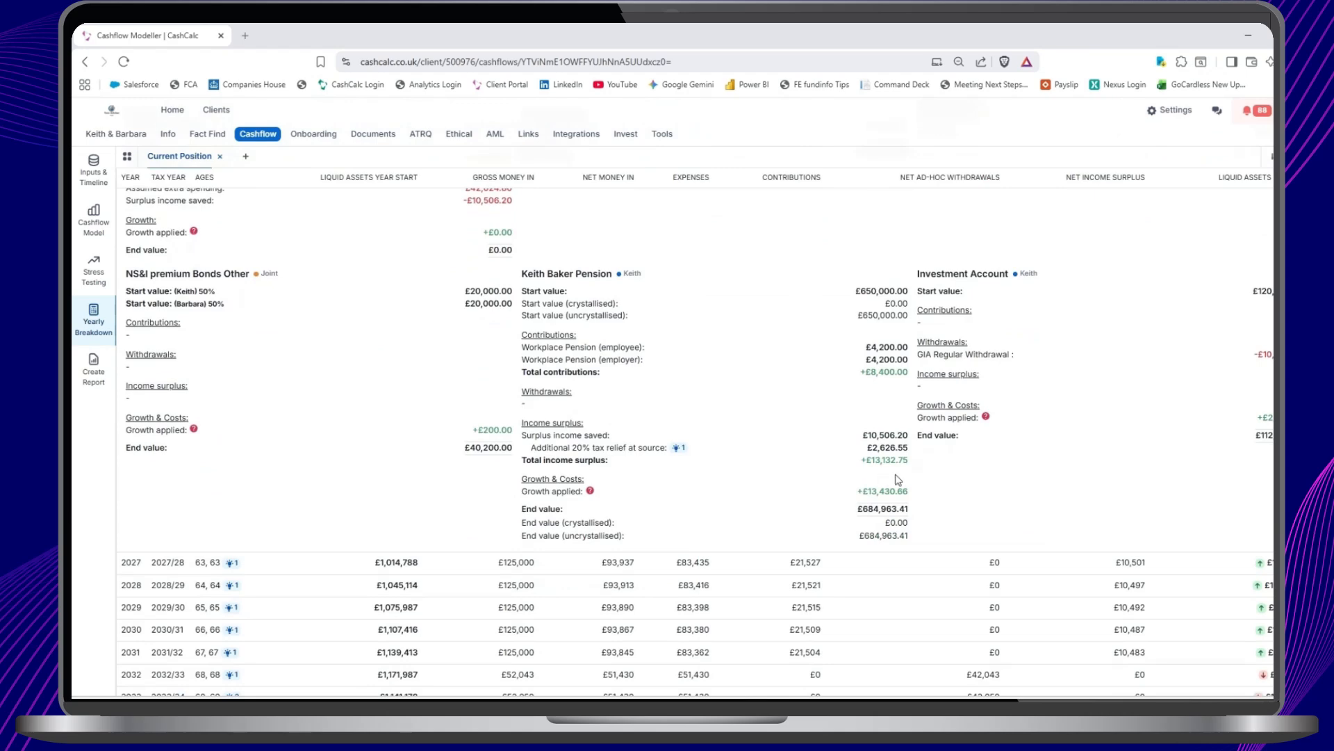
{"action": "left_click_drag", "start_coordinate": [912, 464], "coordinate": [660, 444]}
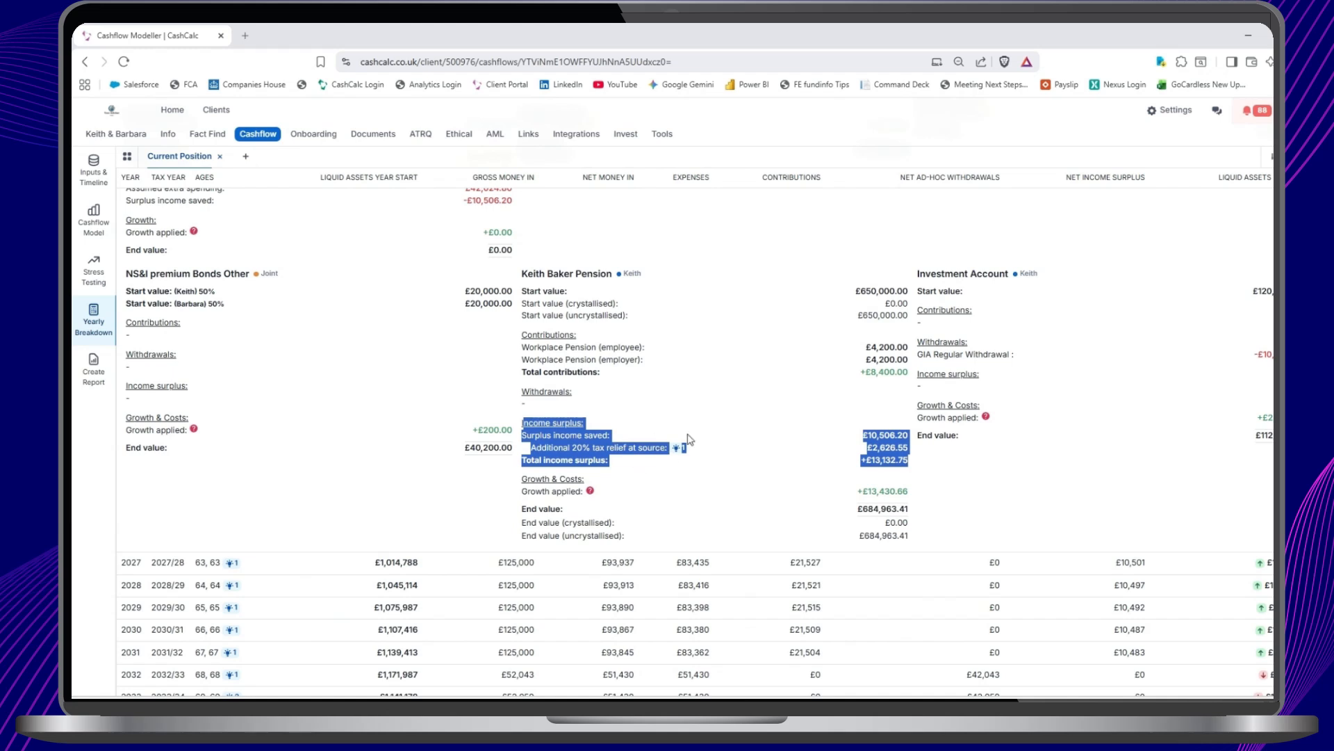
{"action": "left_click", "coordinate": [897, 446]}
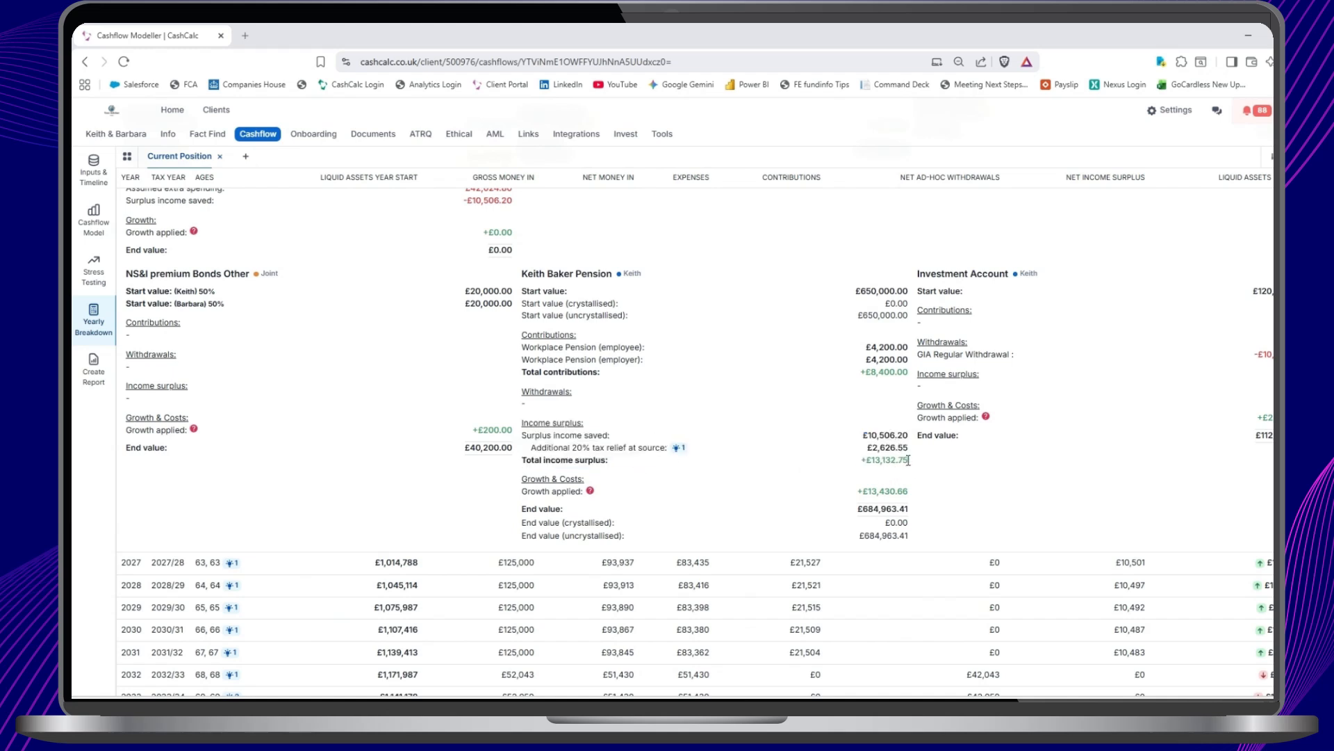
{"action": "left_click_drag", "start_coordinate": [907, 460], "coordinate": [865, 462]}
{"action": "scroll", "coordinate": [369, 378], "scroll_direction": "up", "scroll_amount": 7}
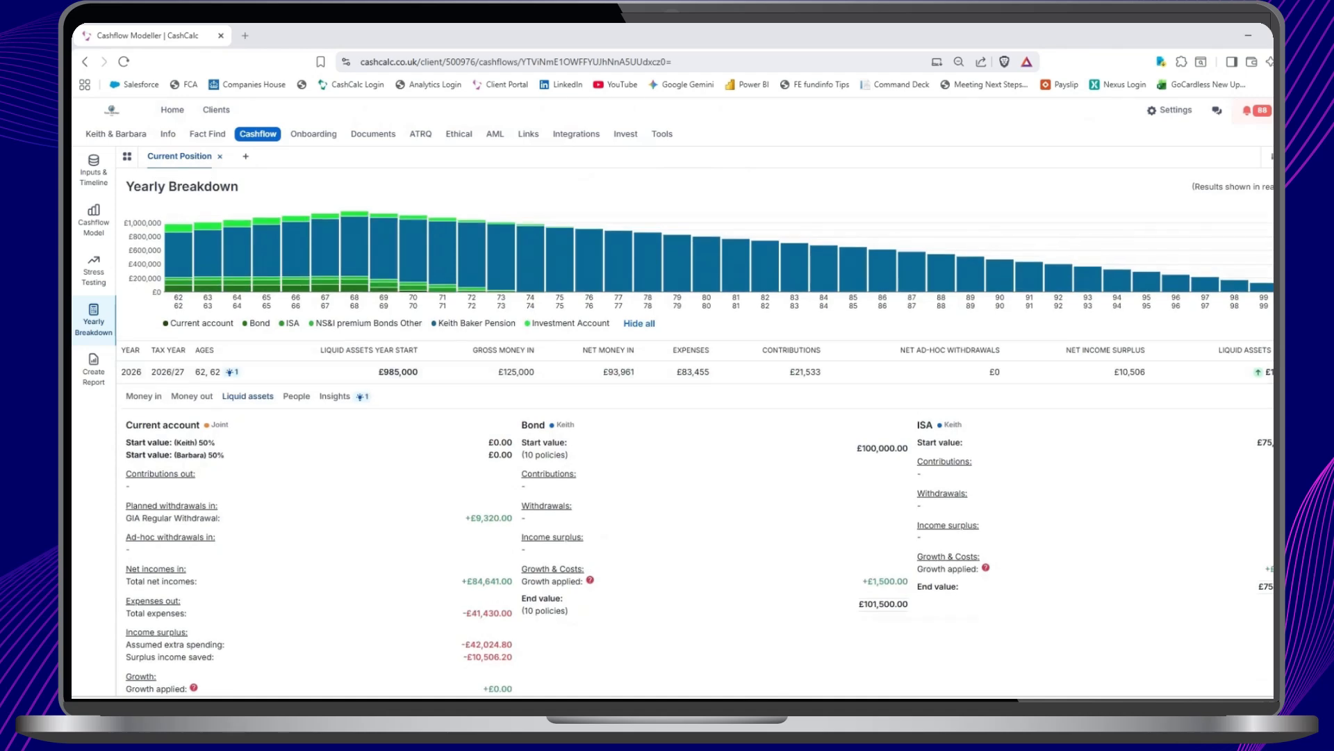
Open the people and timeline inputs of the Current Position forecast
{"action": "left_click", "coordinate": [94, 171]}
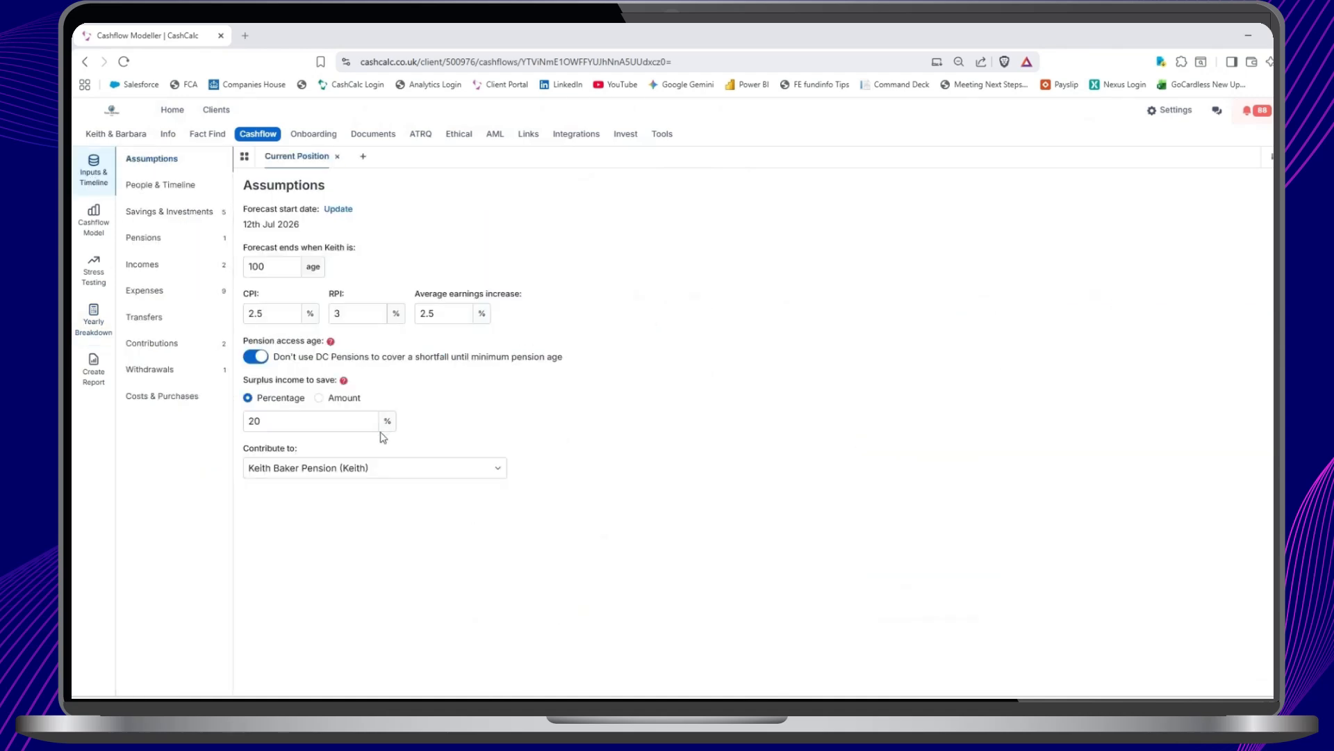
{"action": "left_click", "coordinate": [164, 188]}
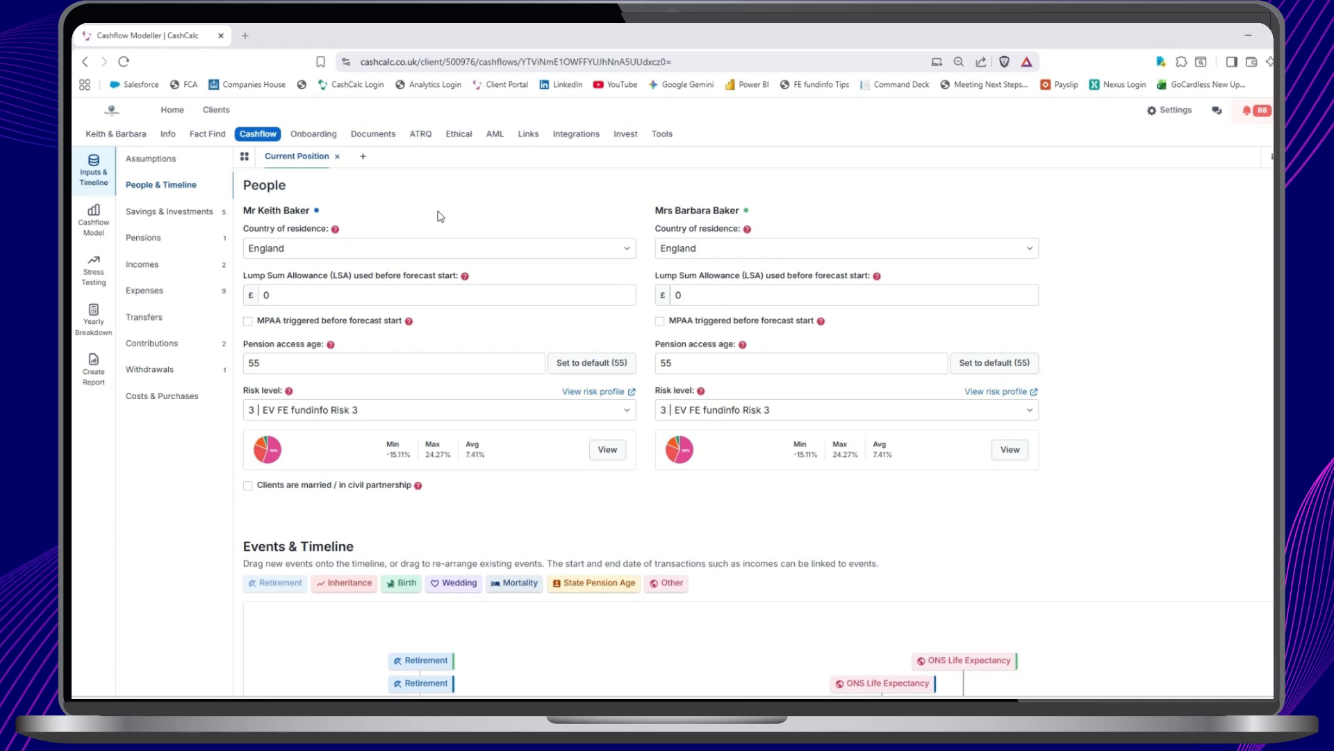
Review the husband's country of residence options, the couple's pension and risk settings, and the events timeline
{"action": "left_click", "coordinate": [325, 252]}
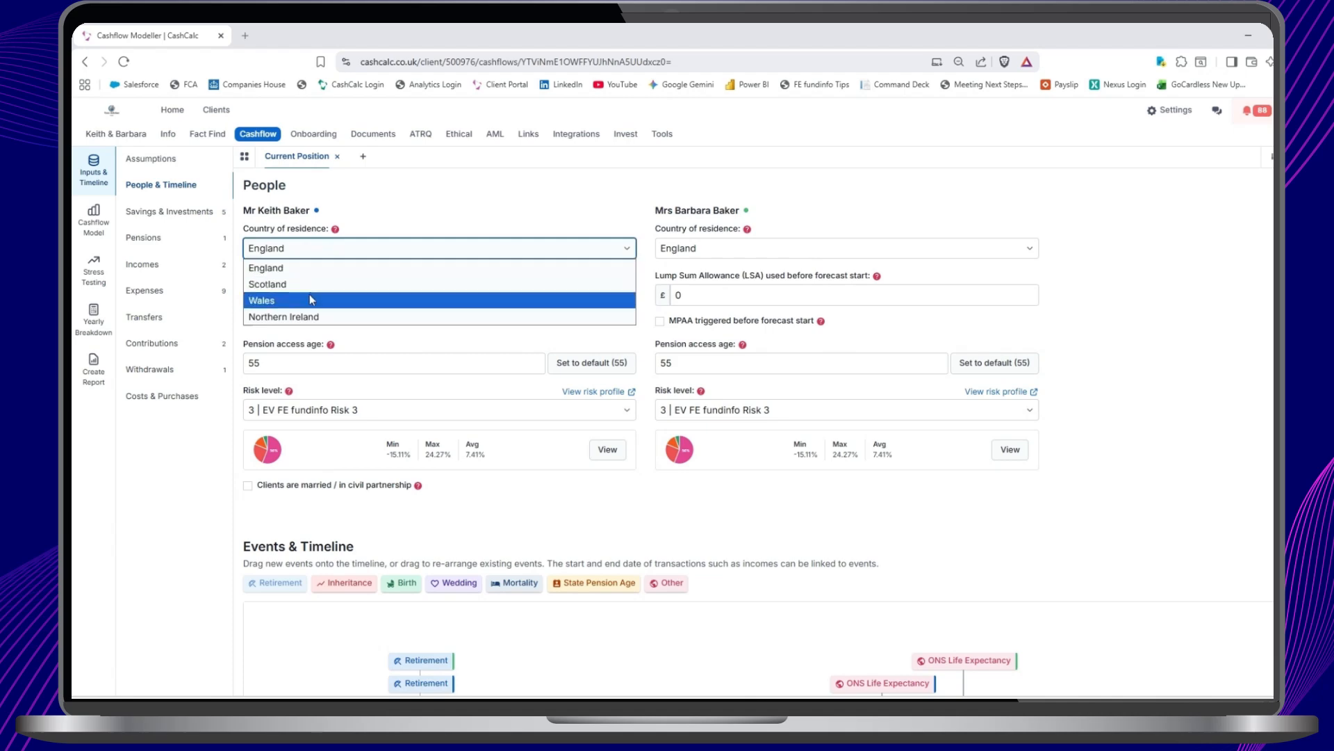
{"action": "left_click", "coordinate": [405, 214]}
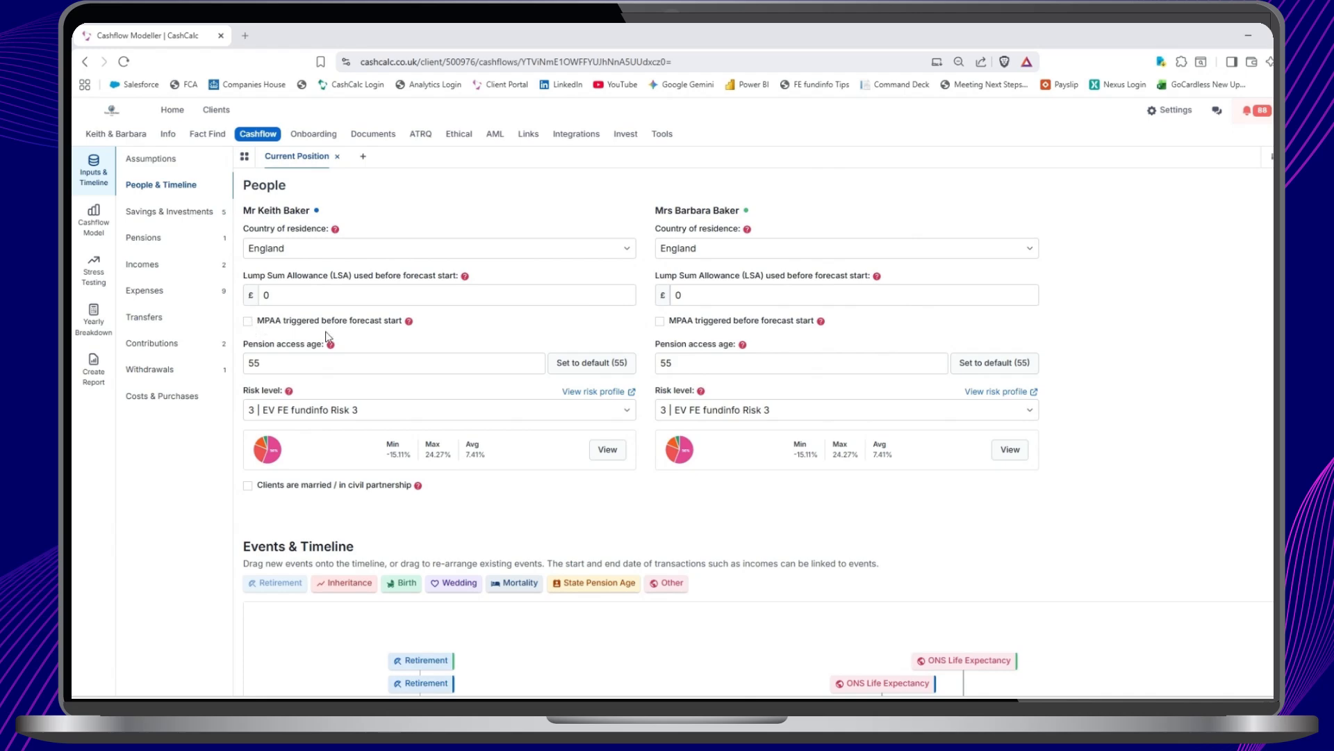
{"action": "scroll", "coordinate": [327, 337], "scroll_direction": "down", "scroll_amount": 1}
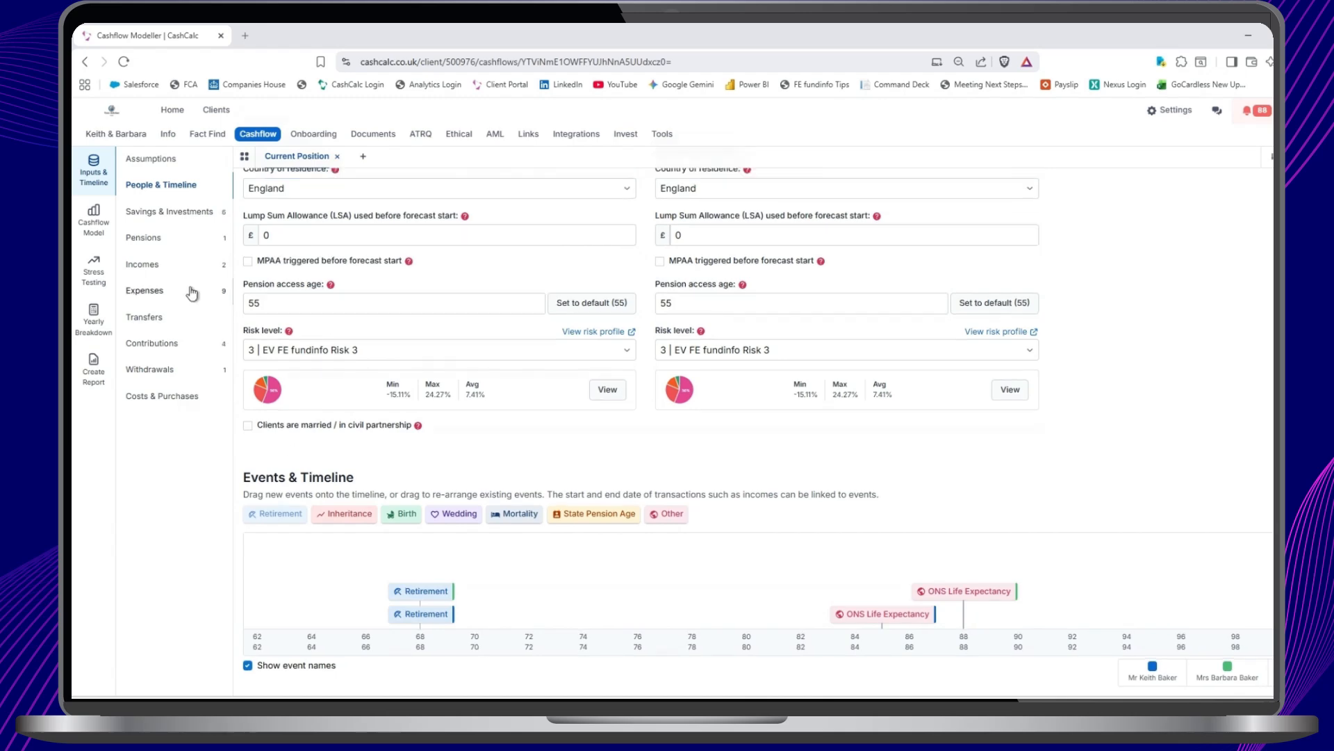
Start a new savings pot with category Cash, the husband as owner and a starting pot value of £100,000
{"action": "left_click", "coordinate": [171, 212]}
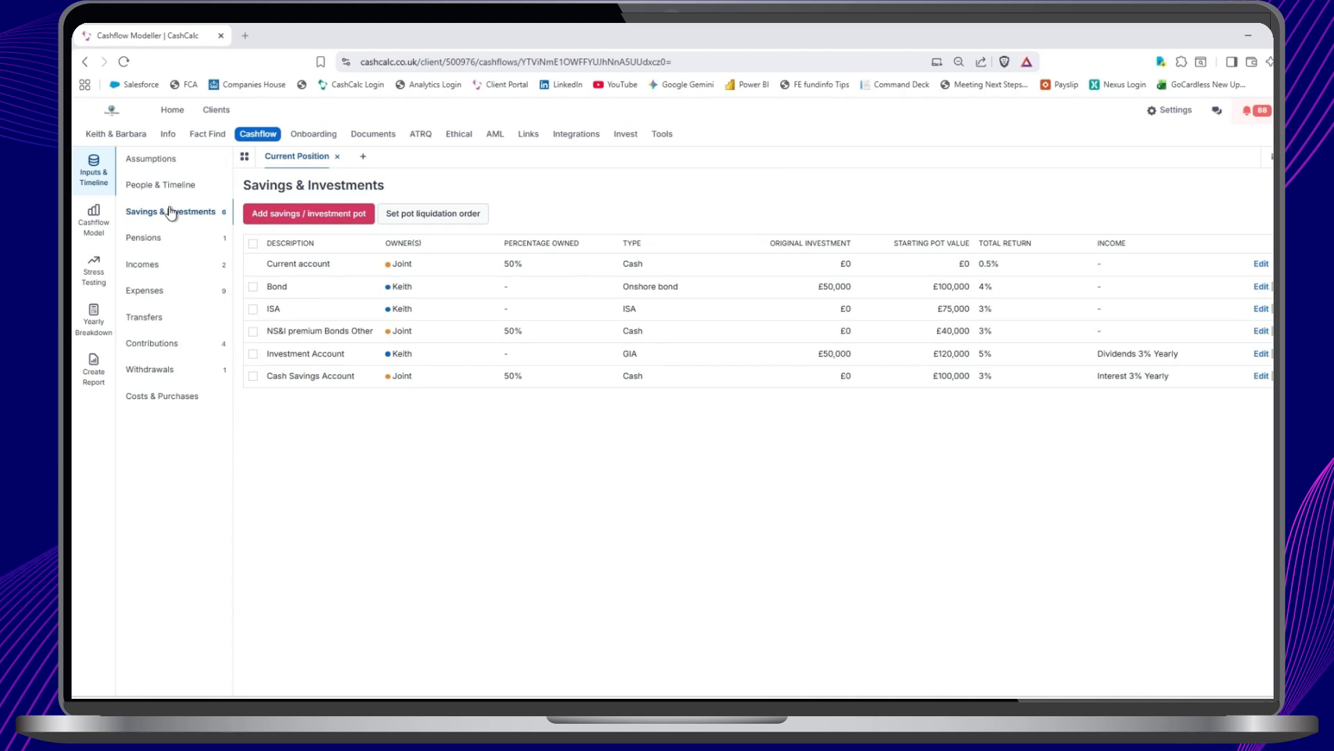
{"action": "left_click", "coordinate": [311, 221]}
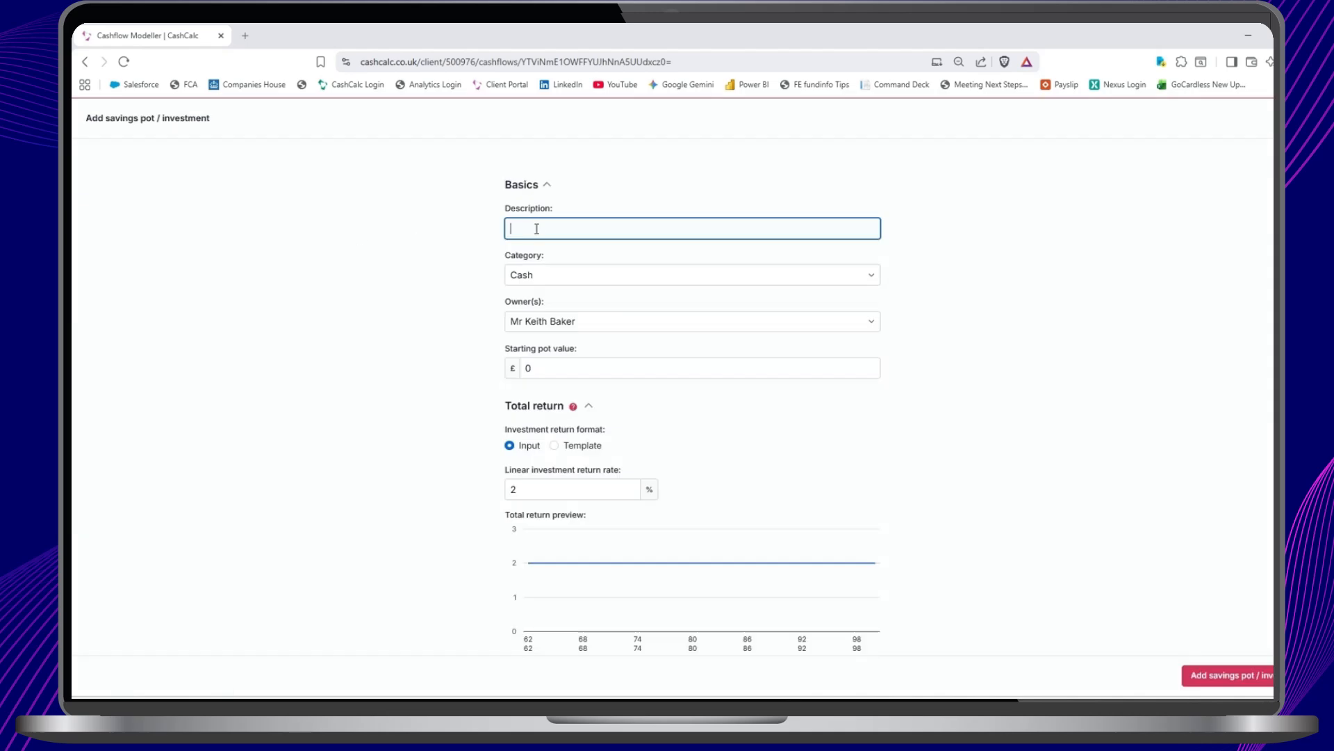
{"action": "left_click", "coordinate": [541, 278]}
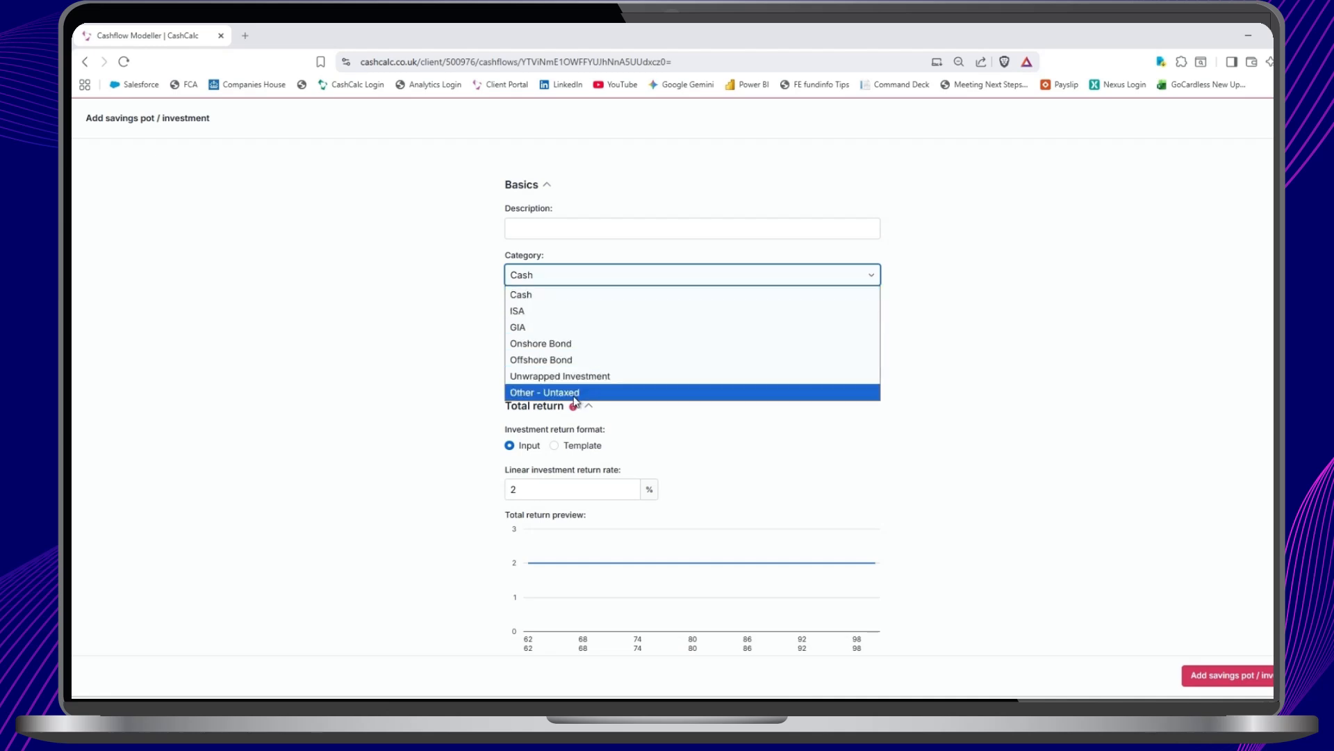
{"action": "left_click", "coordinate": [561, 296]}
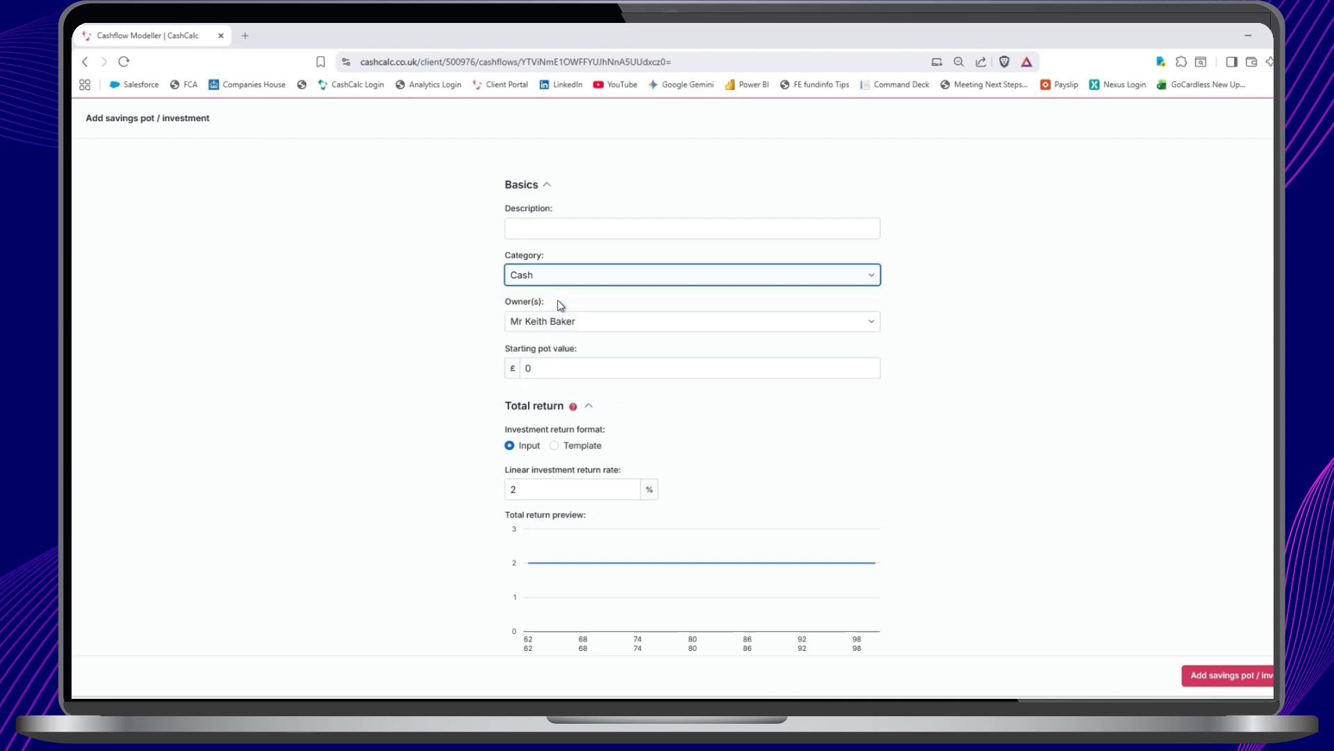
{"action": "left_click", "coordinate": [581, 323]}
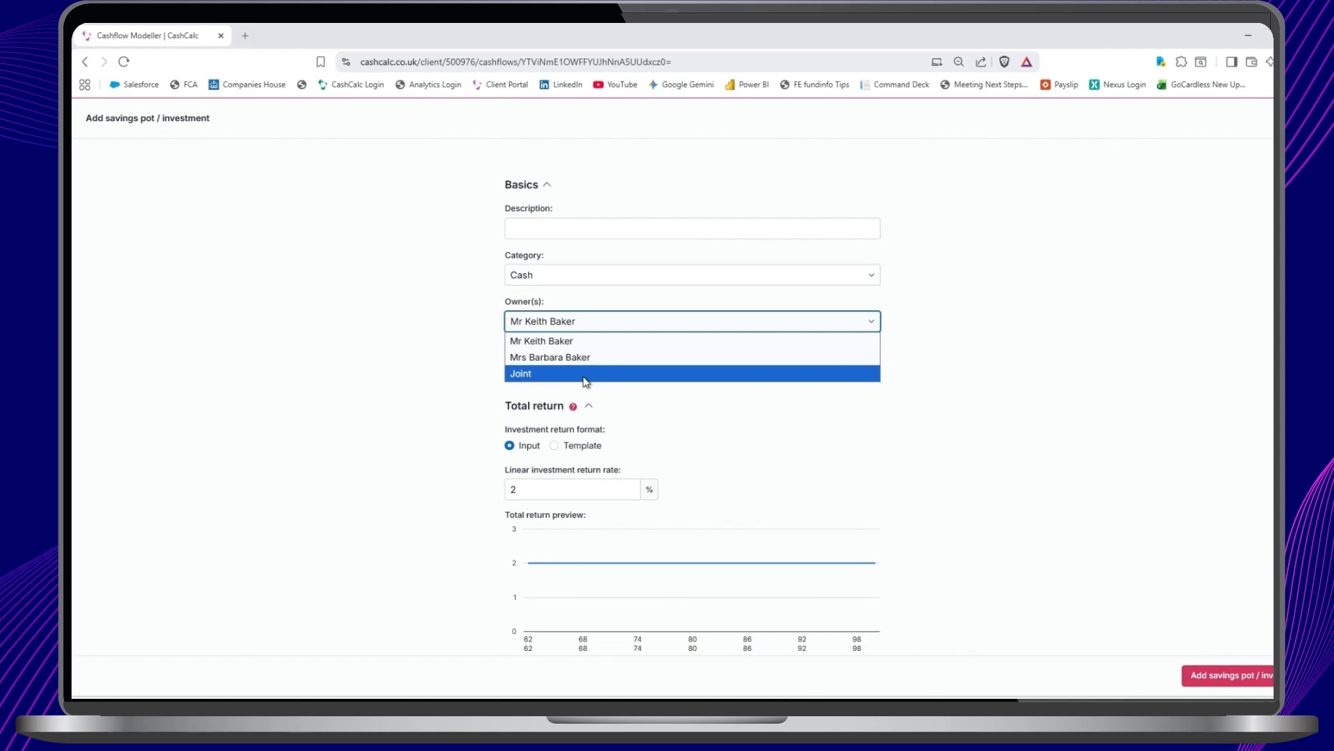
{"action": "left_click", "coordinate": [587, 341]}
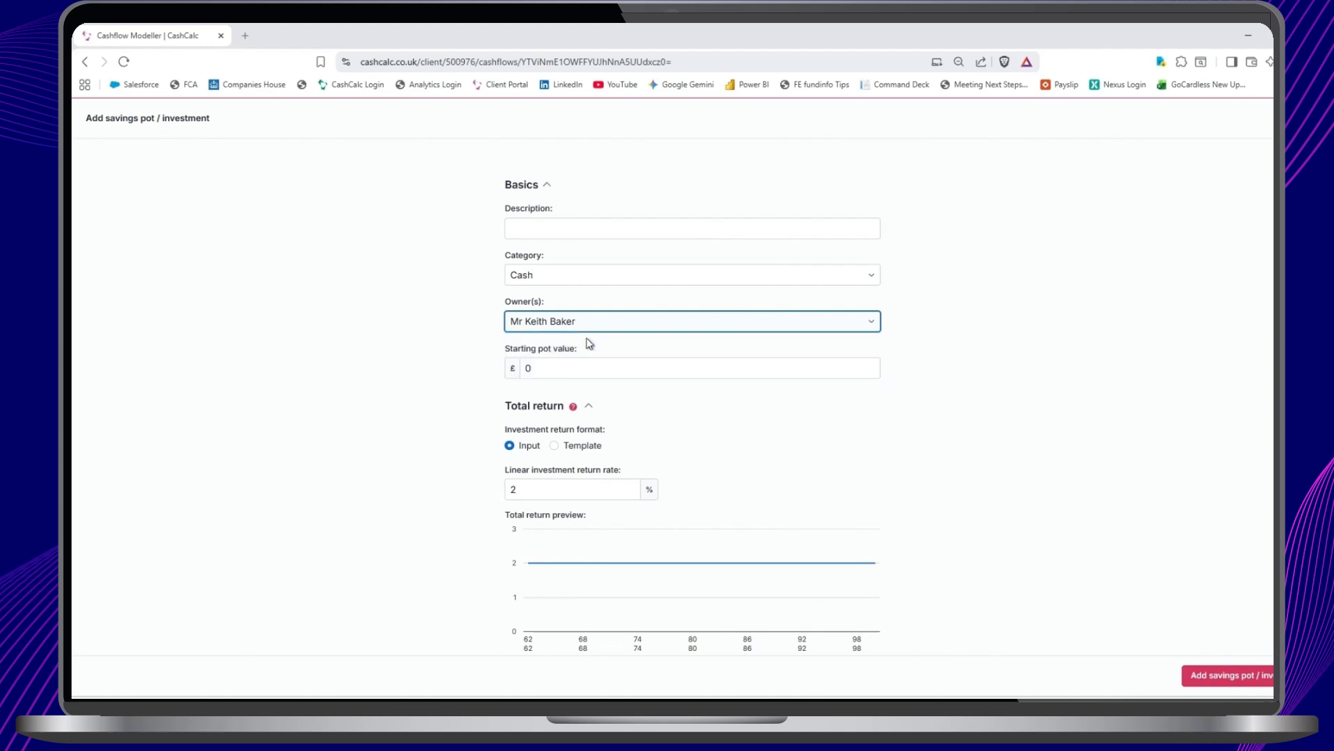
{"action": "left_click", "coordinate": [569, 369]}
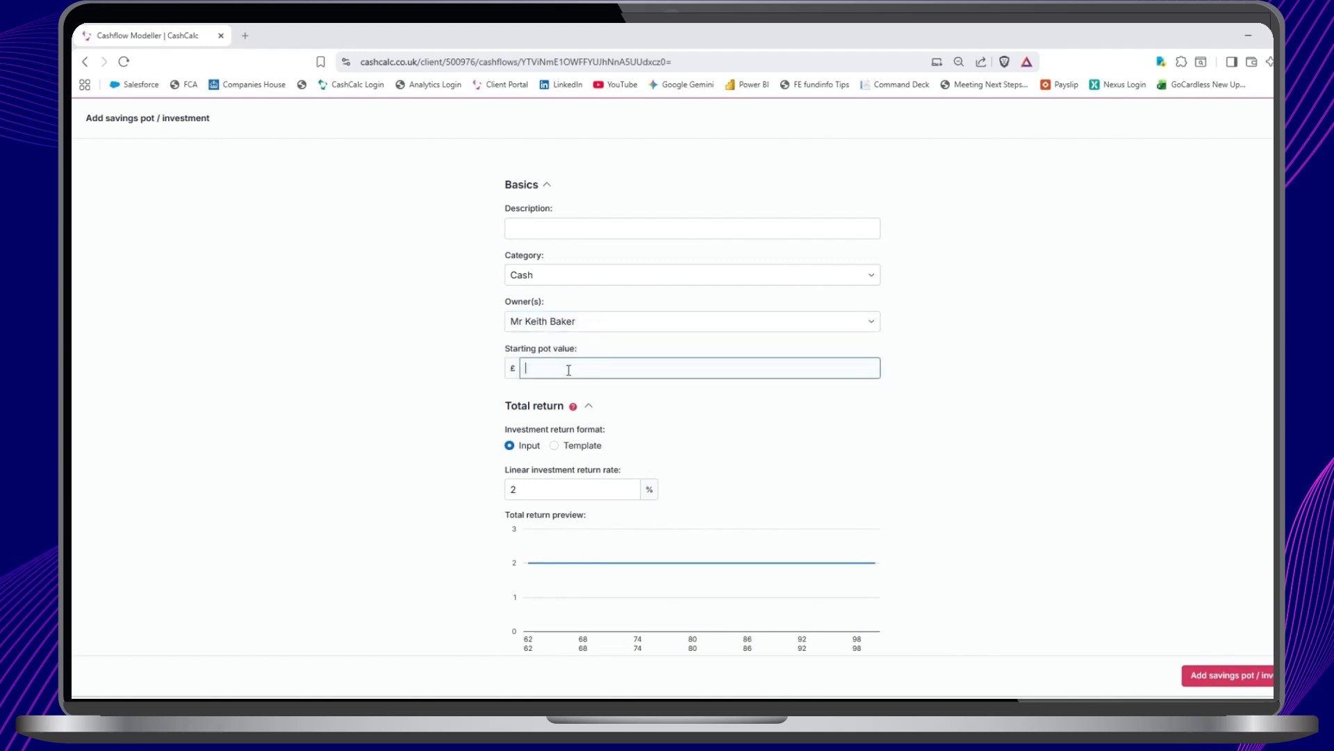
{"action": "type", "text": "100000"}
Set the cash pot's linear return rate to 3% with 3% annual interest income that is not re-invested
{"action": "scroll", "coordinate": [549, 327], "scroll_direction": "down", "scroll_amount": 2}
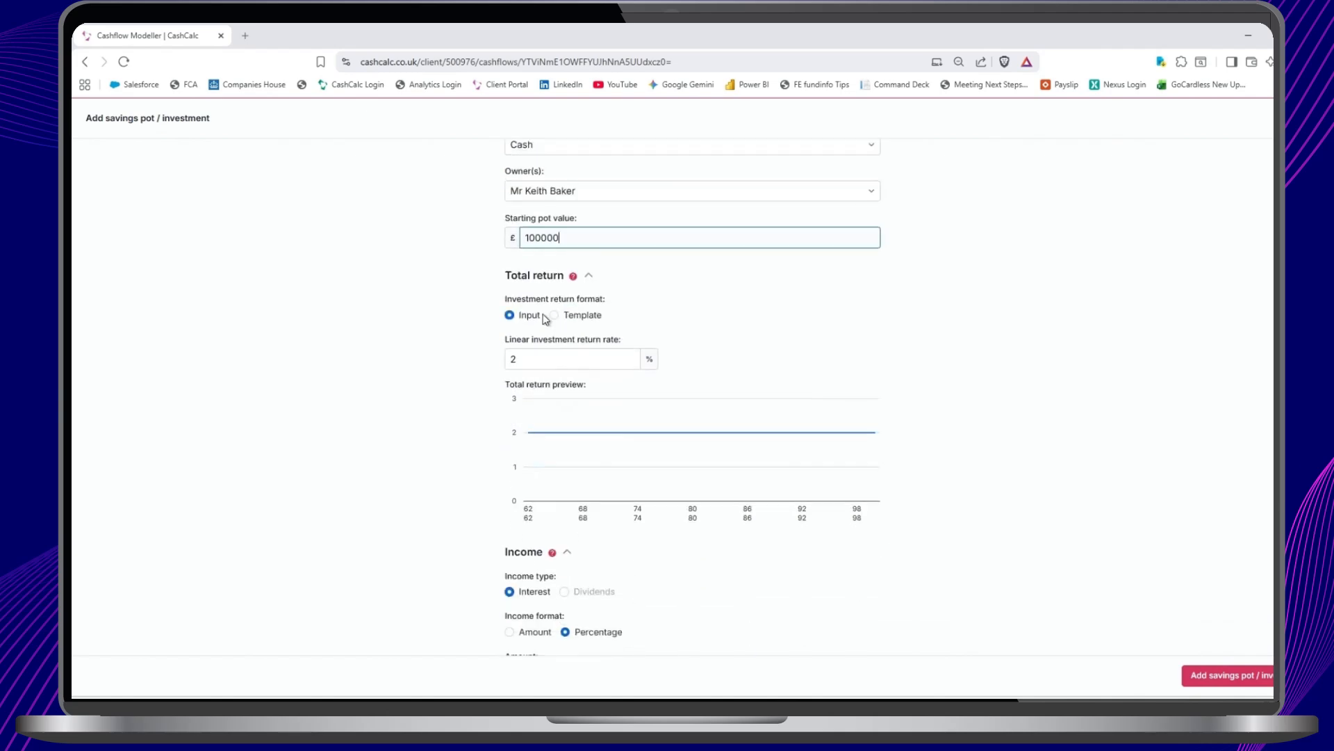
{"action": "left_click", "coordinate": [540, 361]}
{"action": "type", "text": "3"}
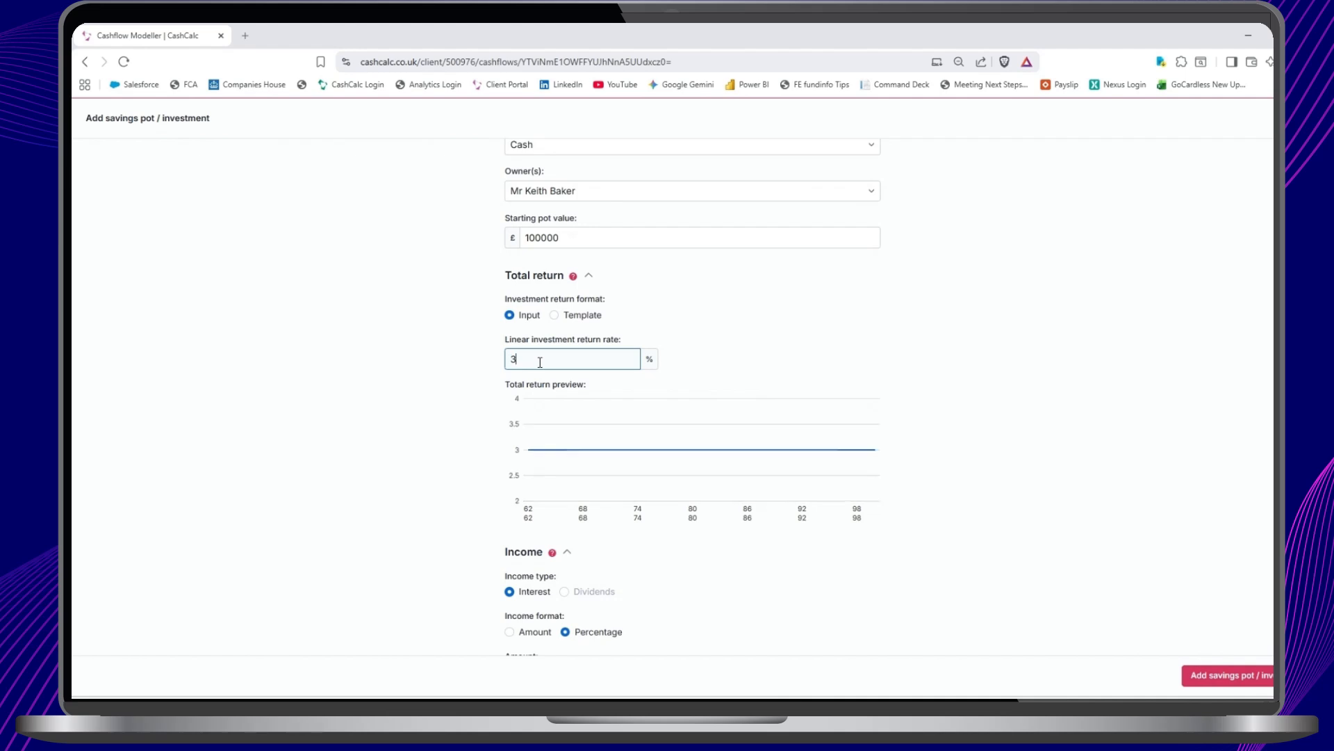
{"action": "scroll", "coordinate": [540, 362], "scroll_direction": "down", "scroll_amount": 2}
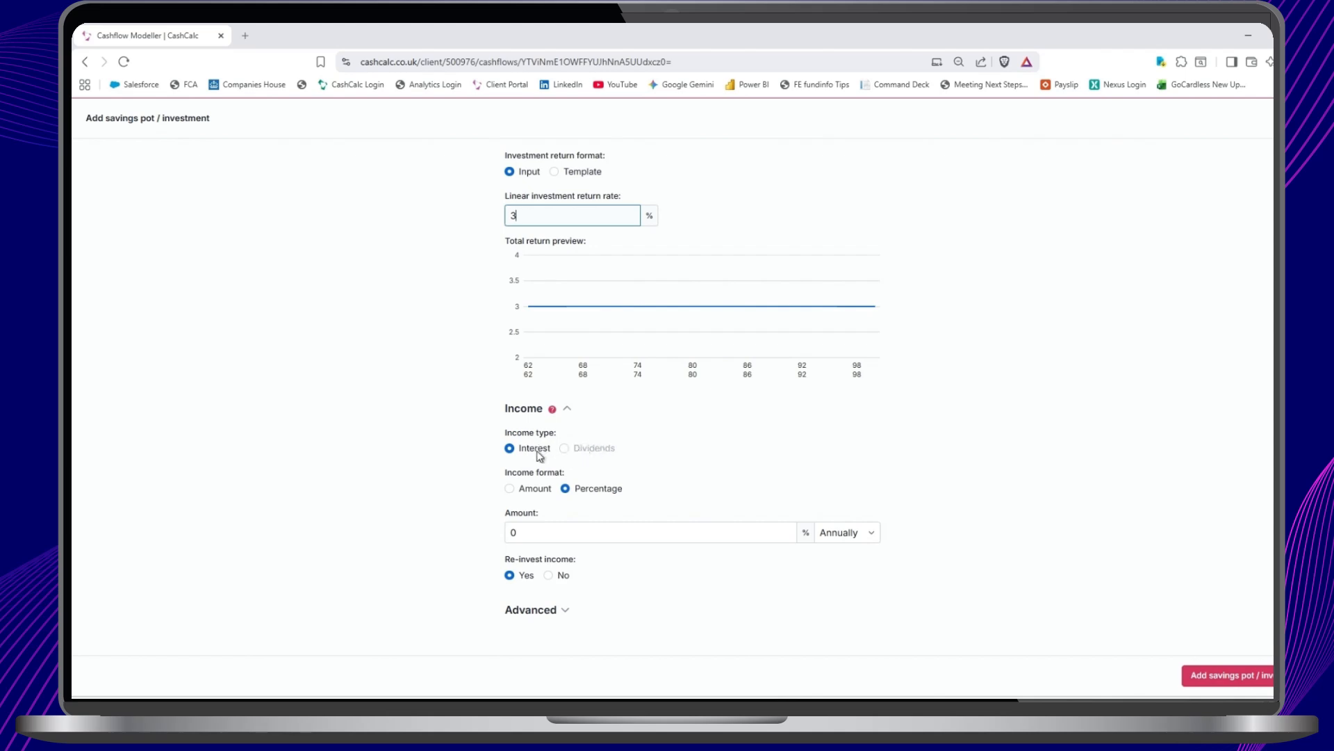
{"action": "left_click", "coordinate": [529, 532]}
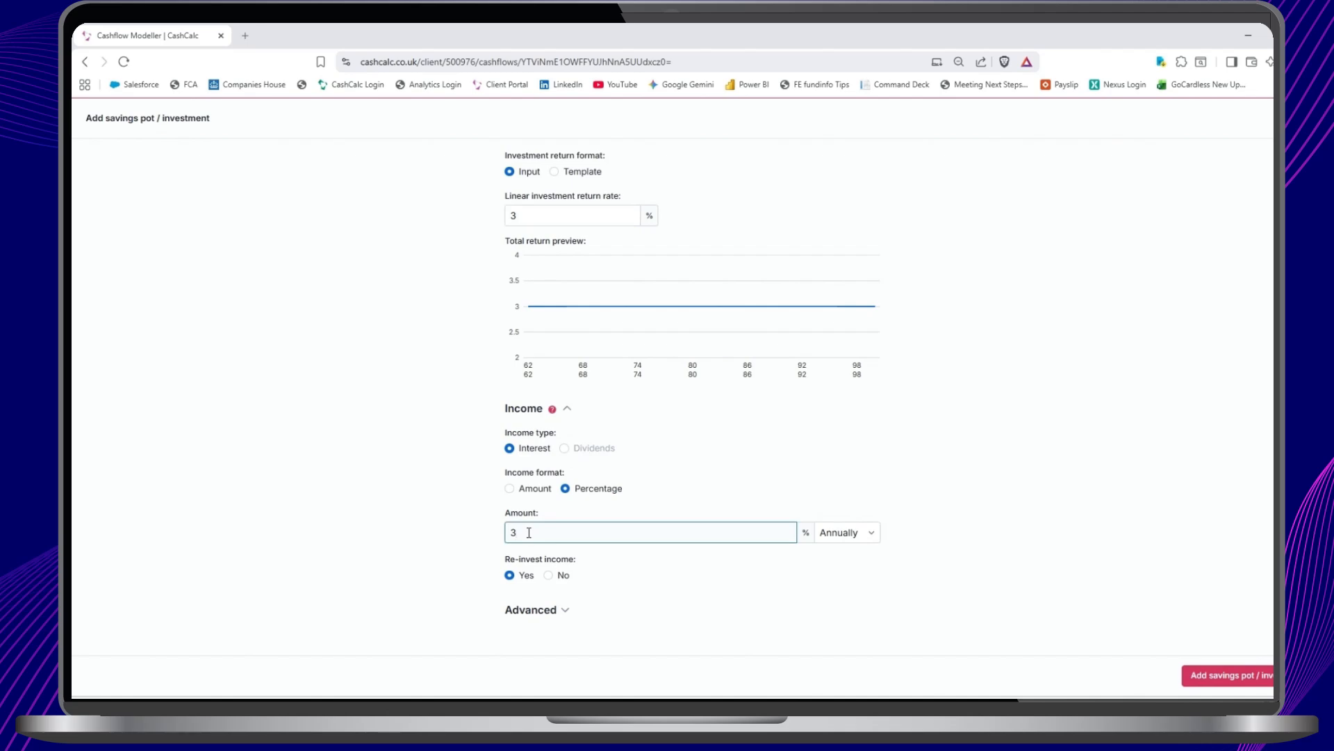
{"action": "left_click", "coordinate": [549, 576]}
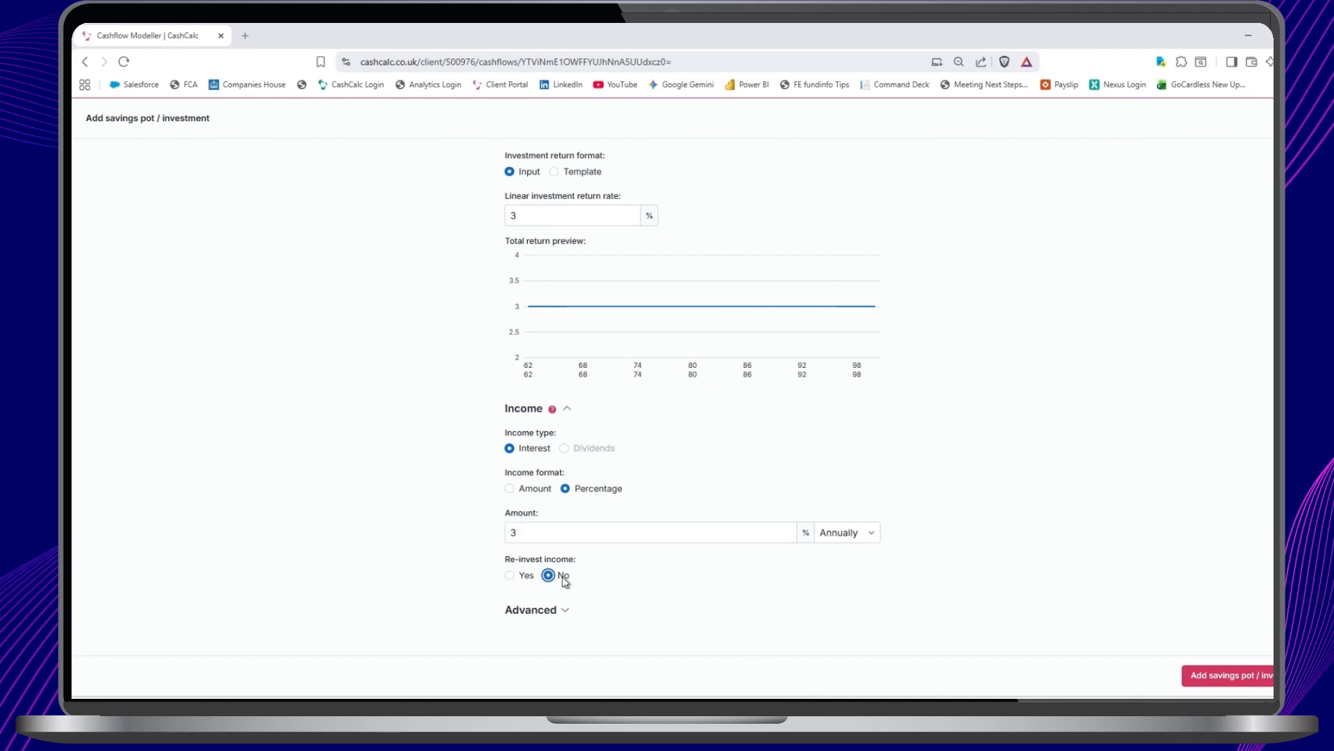
Change the pot's category to ISA and set its linear investment return rate to 4%
{"action": "scroll", "coordinate": [780, 470], "scroll_direction": "up", "scroll_amount": 4}
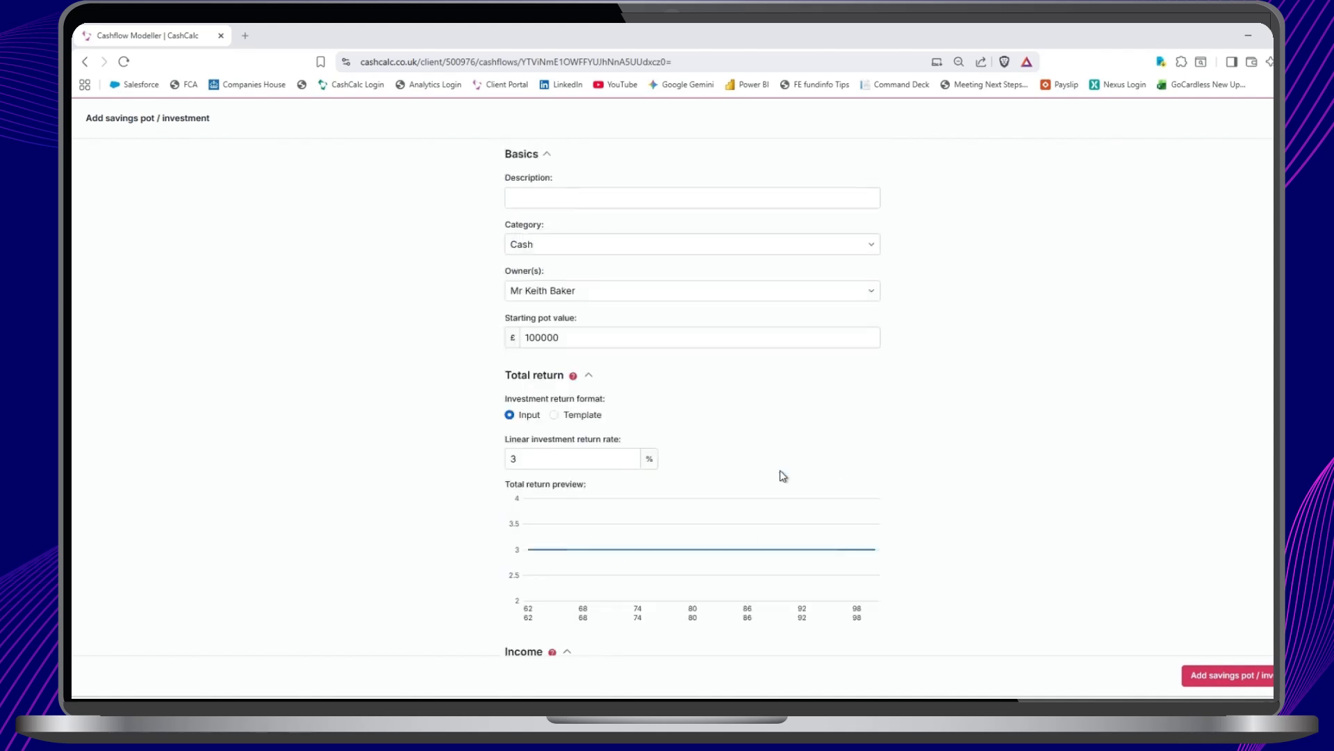
{"action": "left_click", "coordinate": [616, 275]}
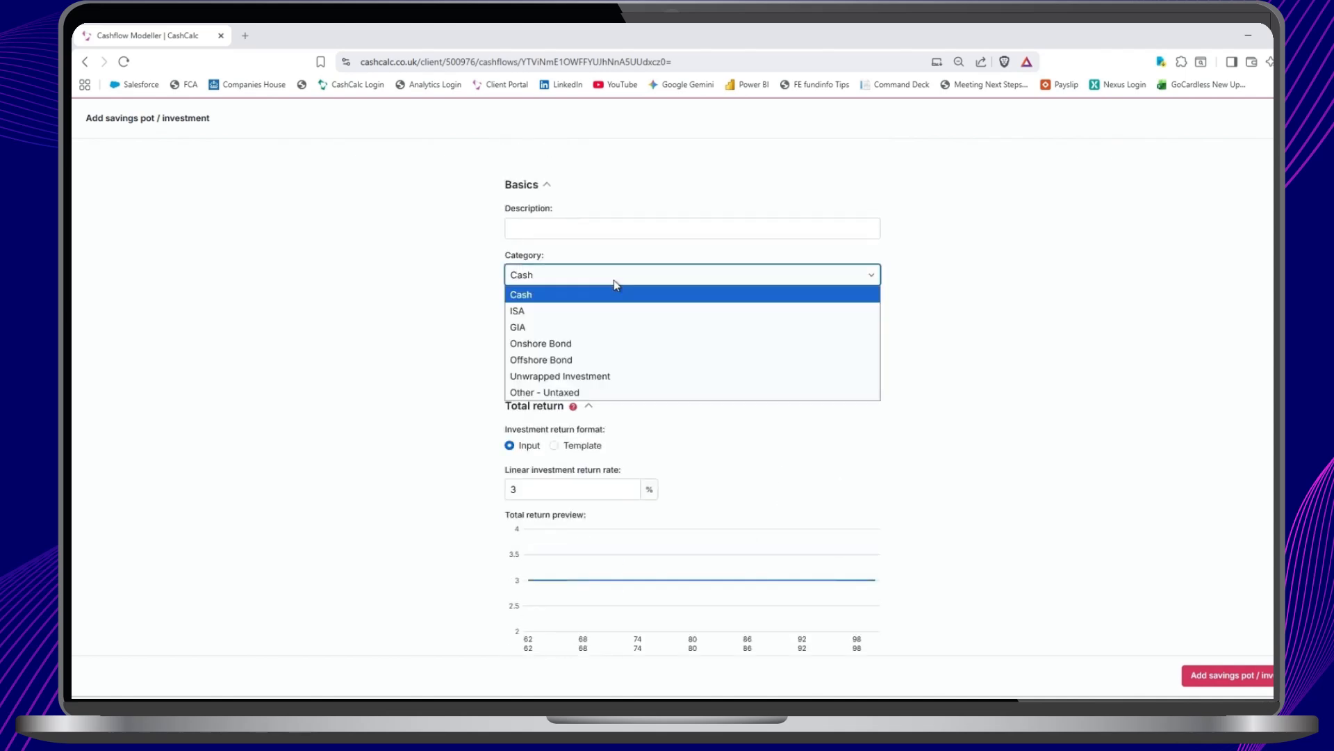
{"action": "left_click", "coordinate": [598, 313]}
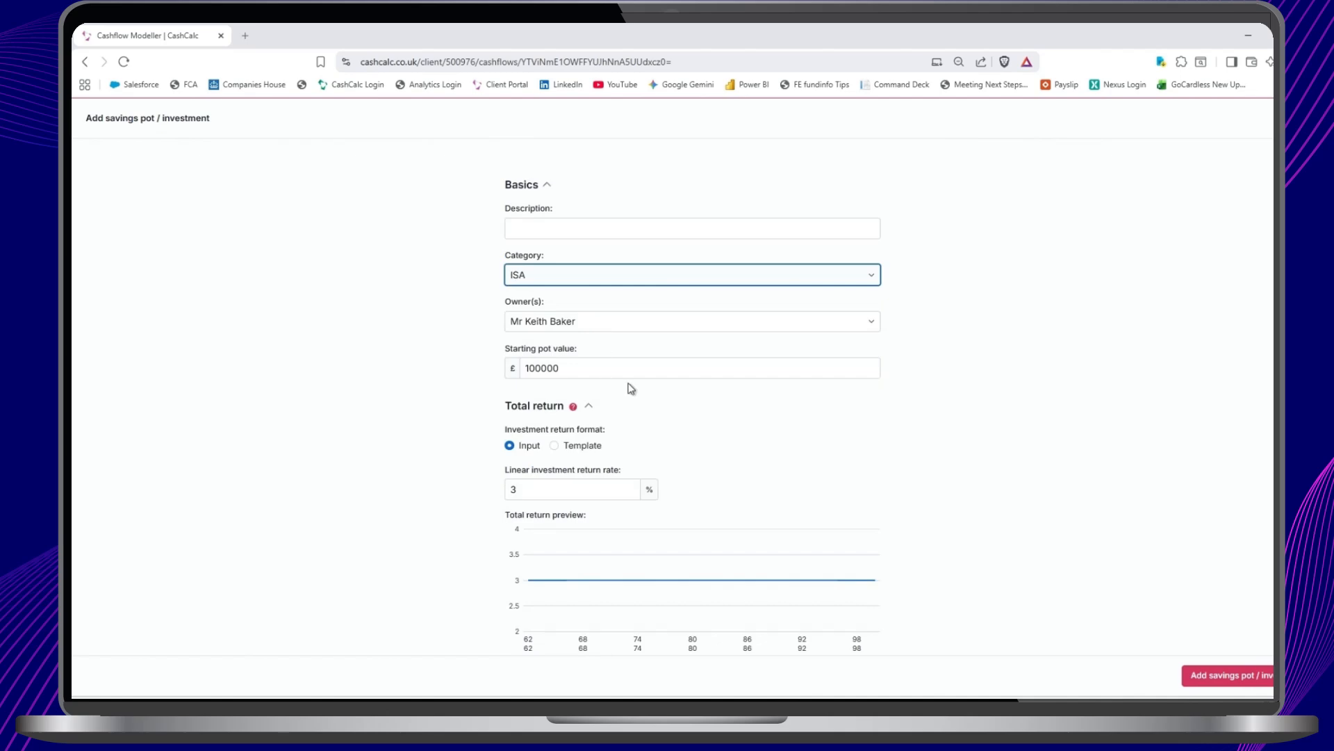
{"action": "scroll", "coordinate": [742, 449], "scroll_direction": "down", "scroll_amount": 1}
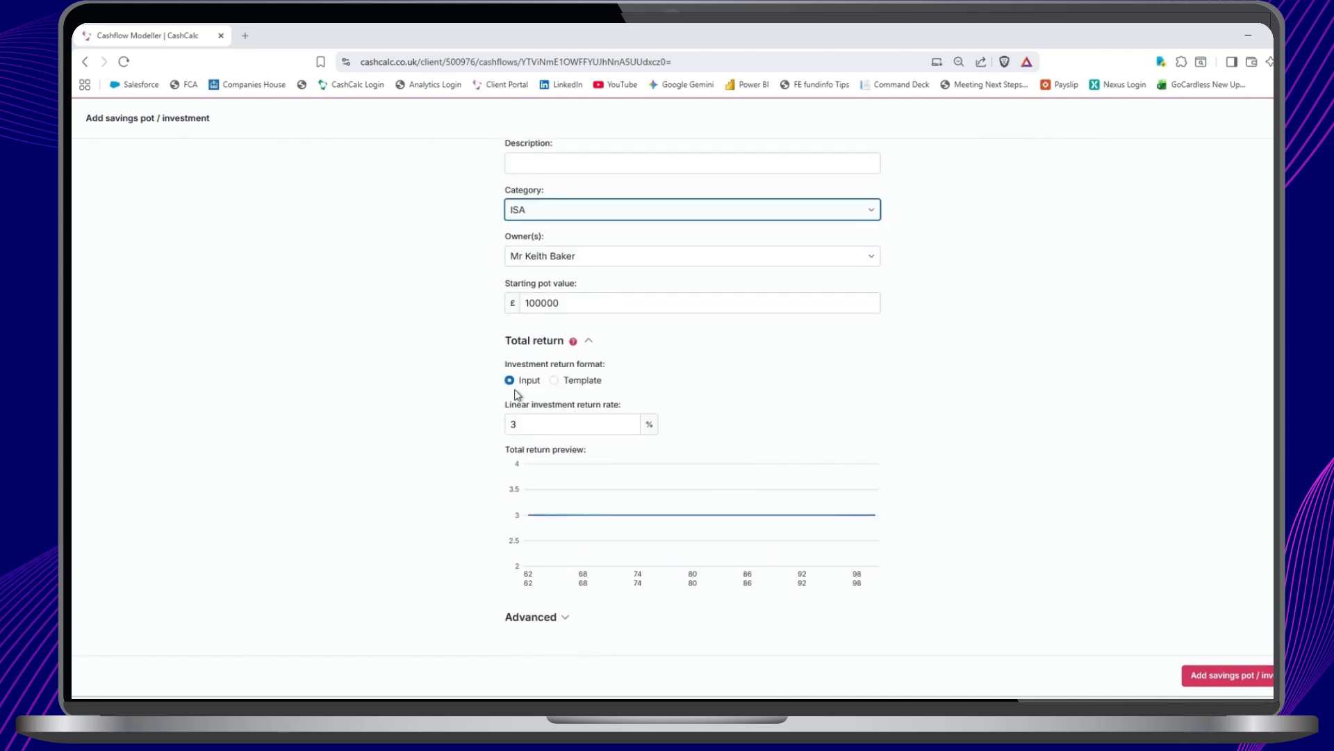
{"action": "double_click", "coordinate": [515, 426]}
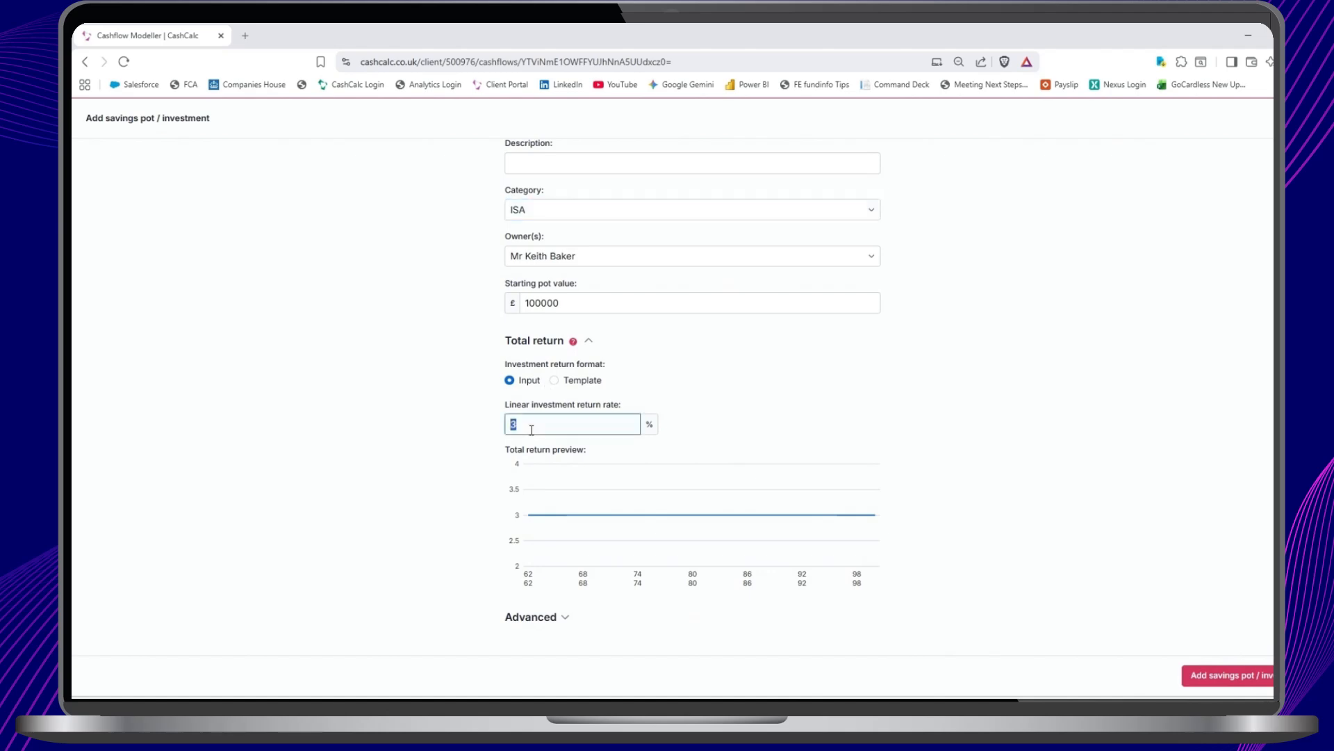
{"action": "type", "text": "4"}
Base the ISA's return on the WealthSelect Managed Passive Portfolio 7 template, with the risk level 3 filter turned off
{"action": "left_click", "coordinate": [553, 380]}
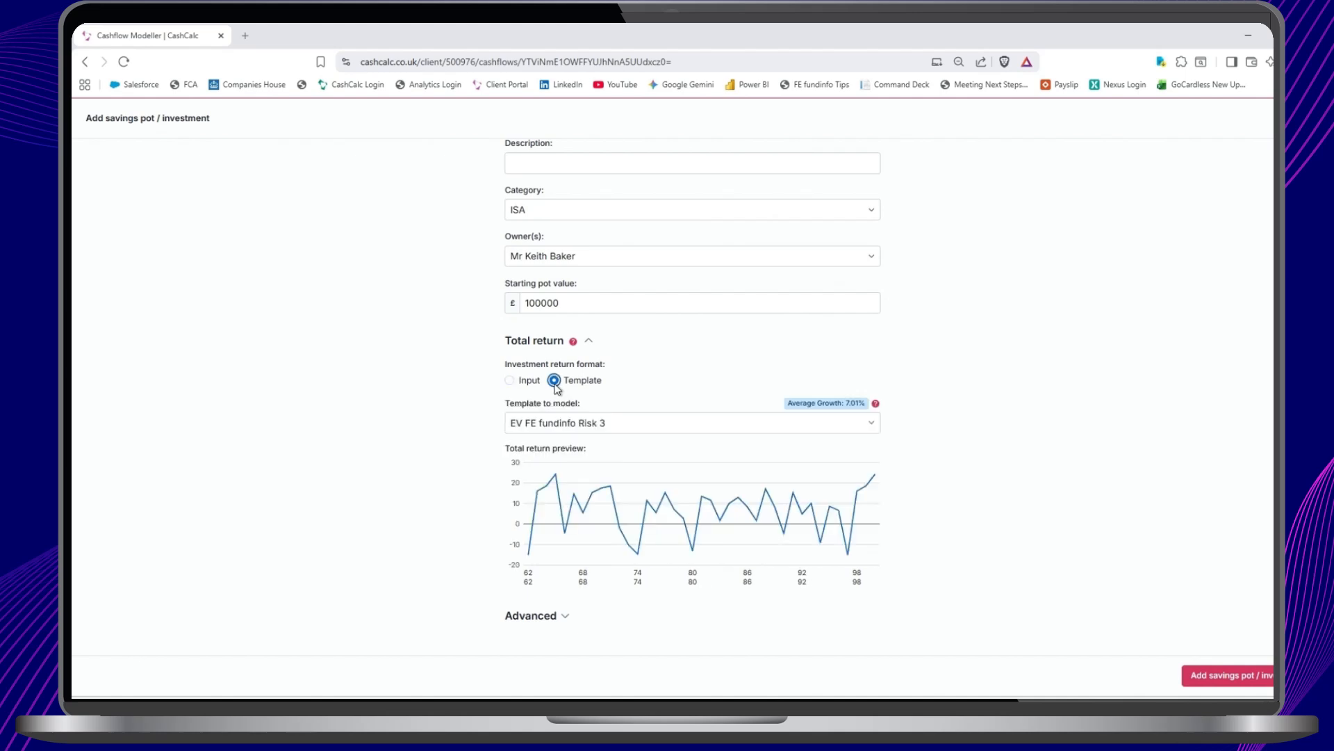
{"action": "left_click", "coordinate": [667, 425]}
{"action": "left_click", "coordinate": [861, 448]}
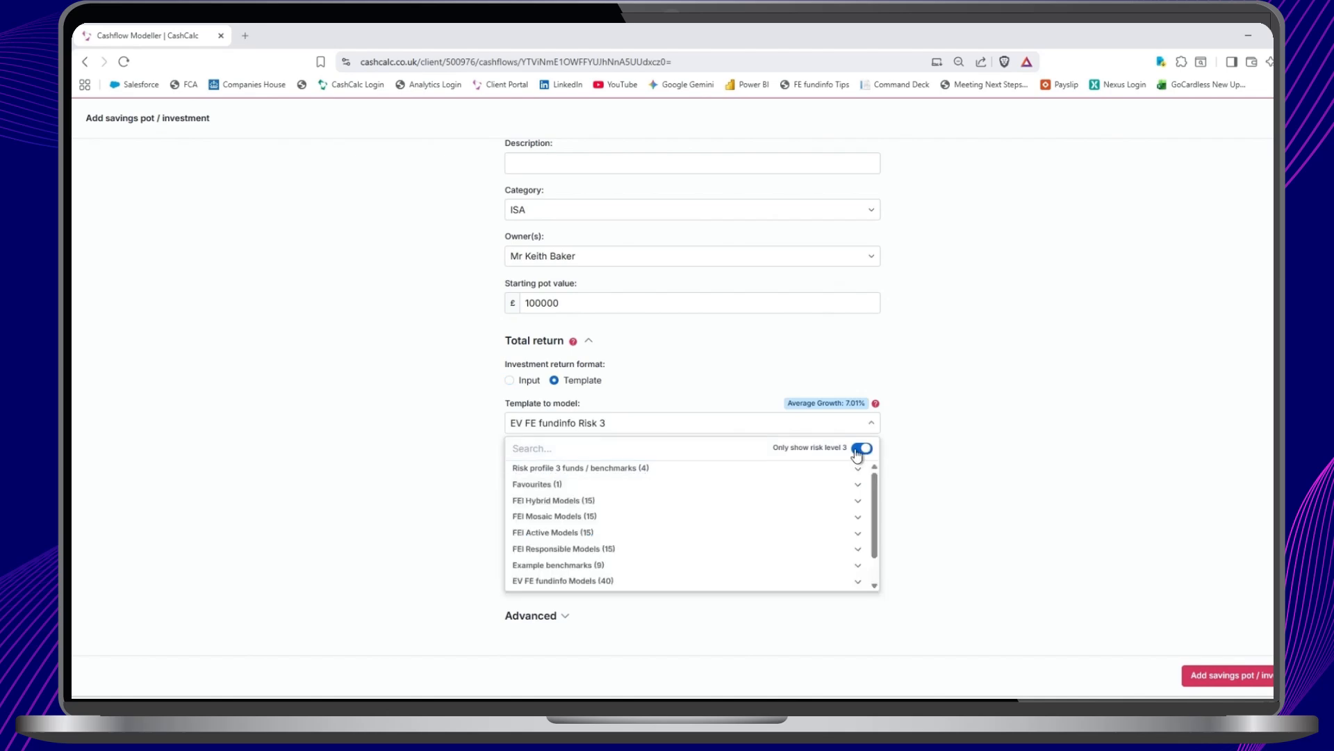
{"action": "scroll", "coordinate": [723, 499], "scroll_direction": "down", "scroll_amount": 2}
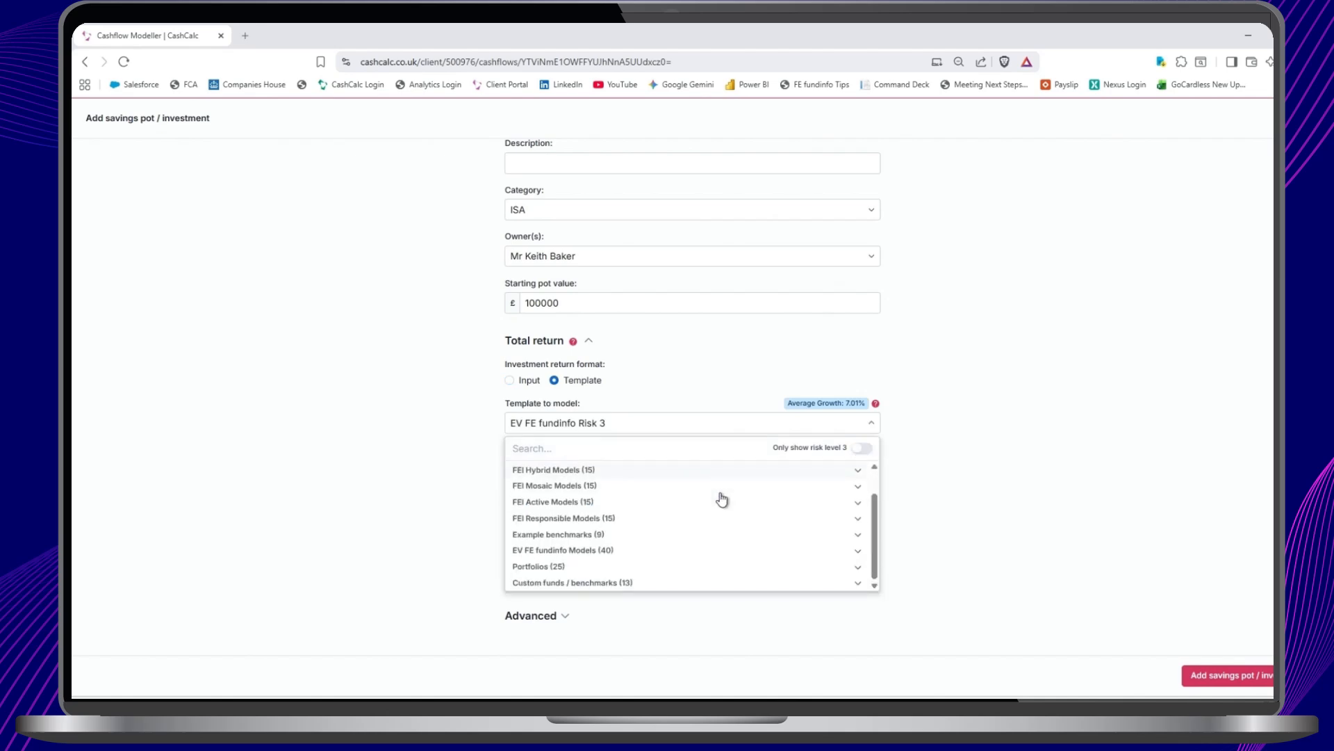
{"action": "left_click", "coordinate": [645, 564]}
{"action": "scroll", "coordinate": [650, 532], "scroll_direction": "down", "scroll_amount": 3}
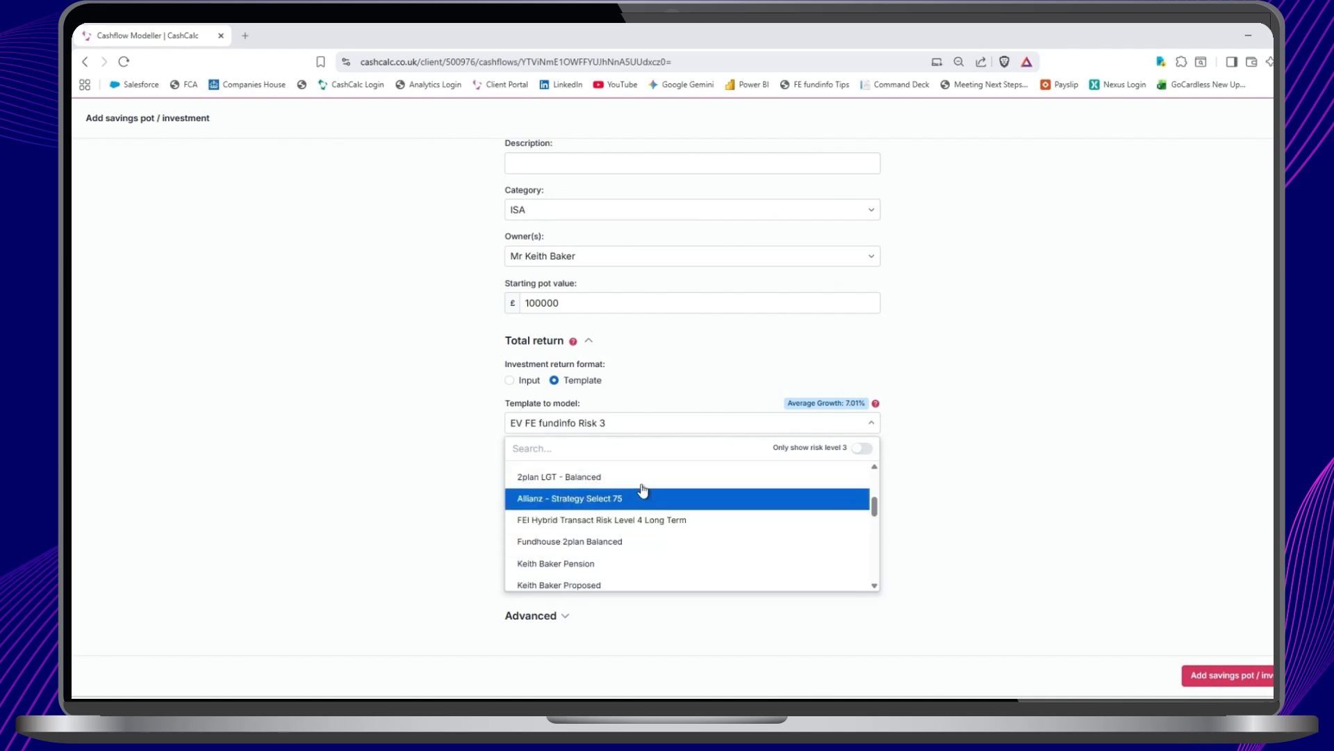
{"action": "scroll", "coordinate": [648, 524], "scroll_direction": "down", "scroll_amount": 1}
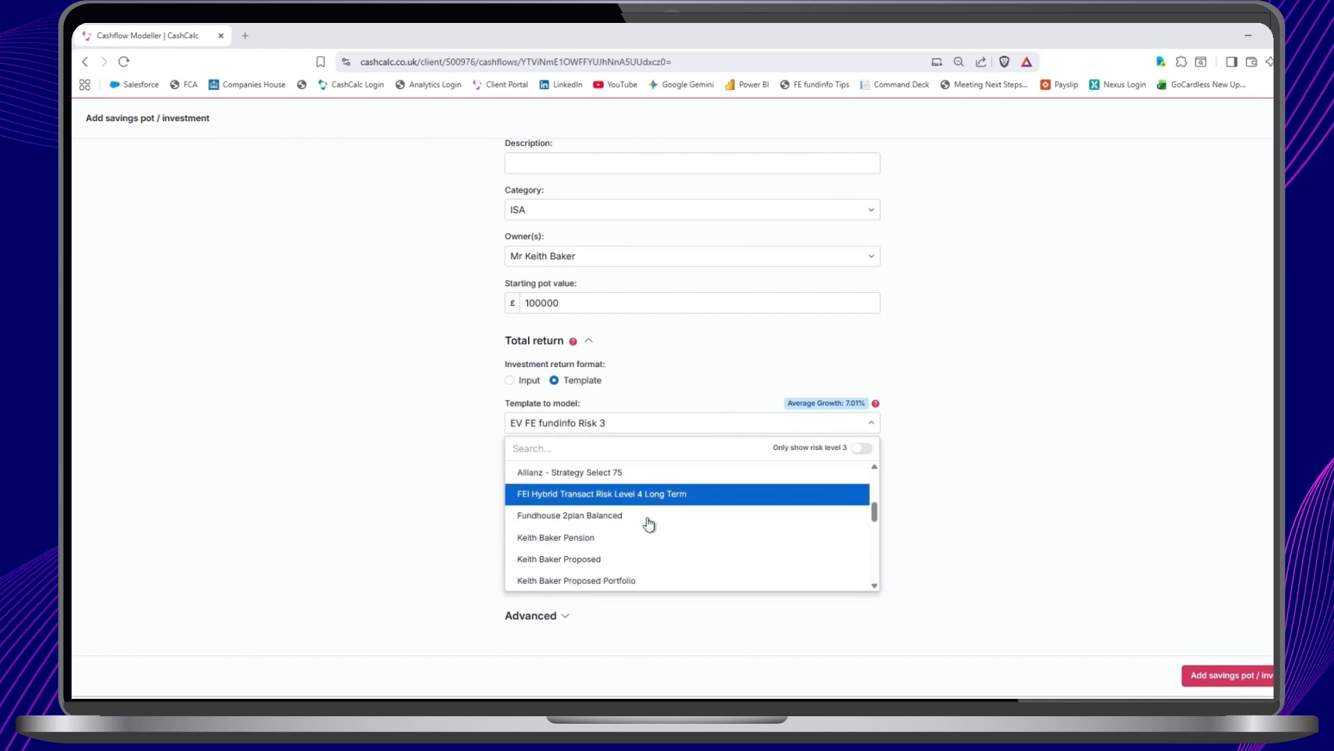
{"action": "scroll", "coordinate": [648, 524], "scroll_direction": "down", "scroll_amount": 1}
{"action": "scroll", "coordinate": [649, 523], "scroll_direction": "down", "scroll_amount": 10}
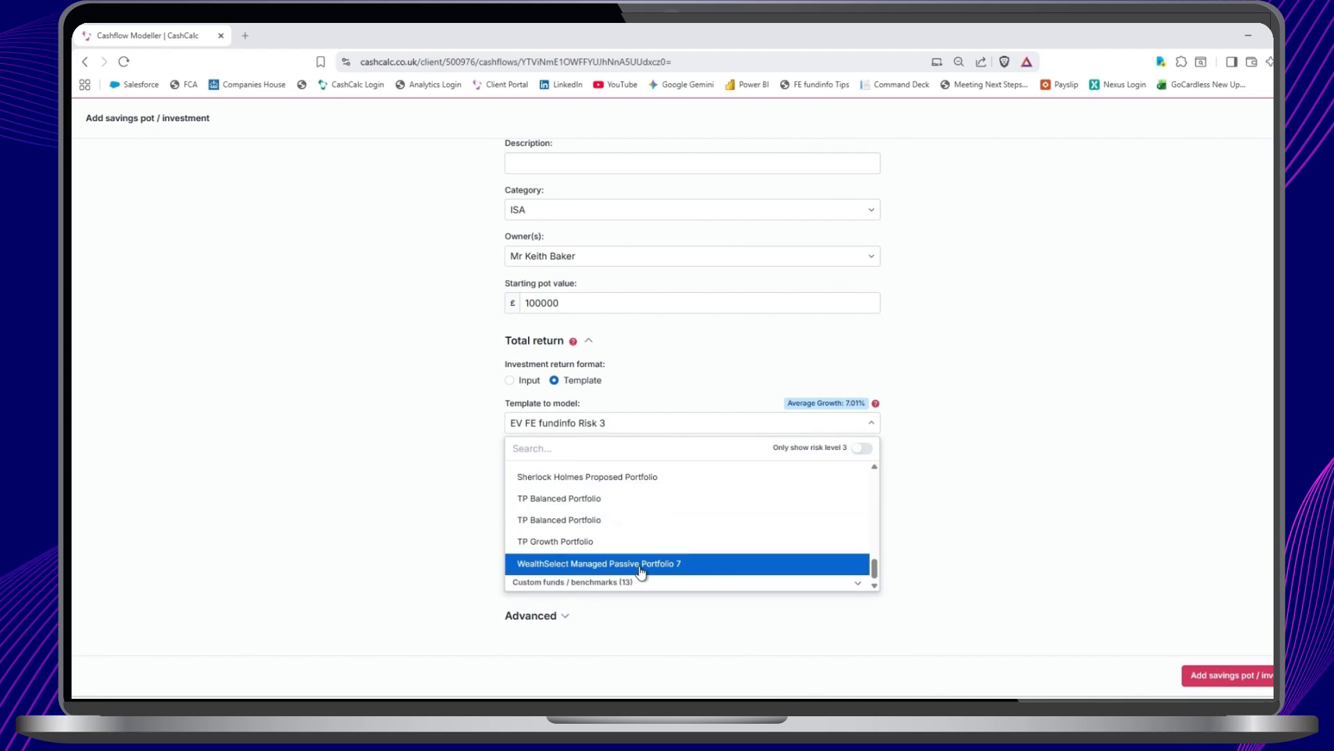
{"action": "left_click", "coordinate": [641, 563]}
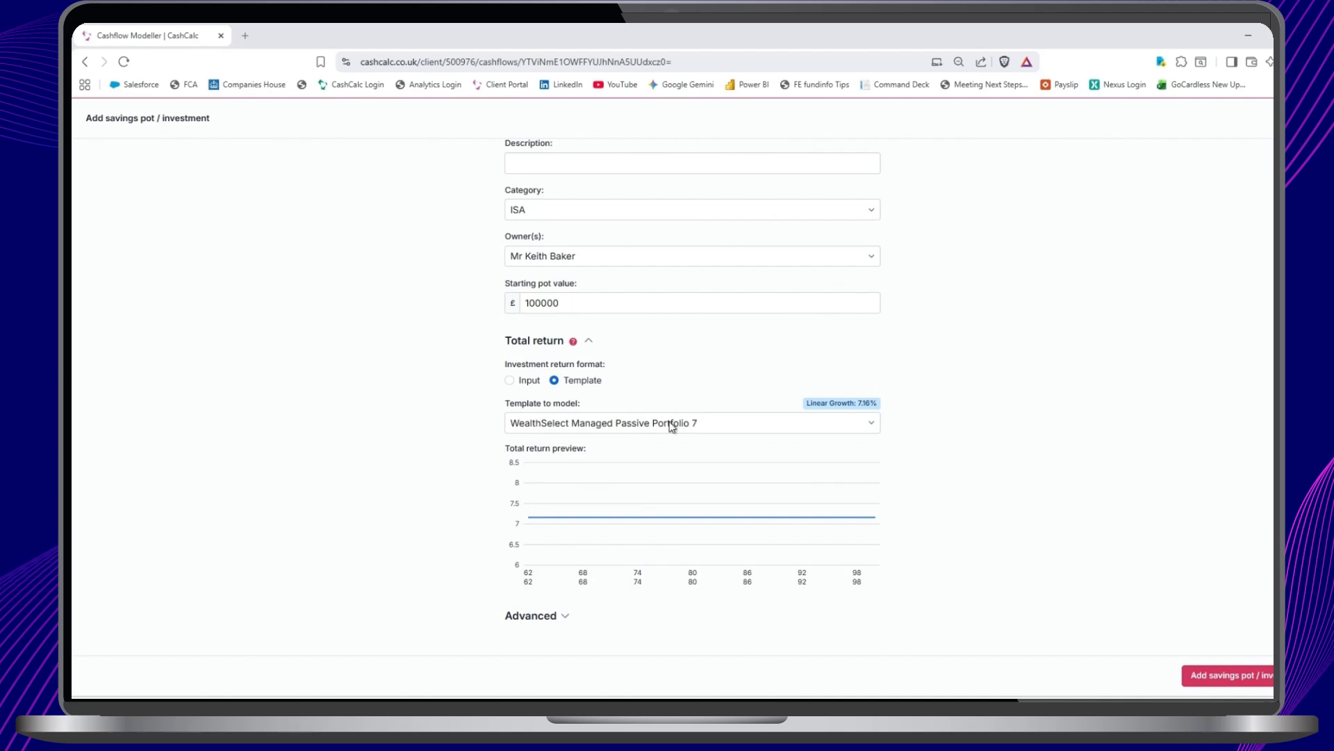
{"action": "double_click", "coordinate": [866, 404]}
Change the pot's category to GIA and set the original investment to £50,000
{"action": "scroll", "coordinate": [907, 419], "scroll_direction": "up", "scroll_amount": 1}
{"action": "left_click", "coordinate": [694, 278]}
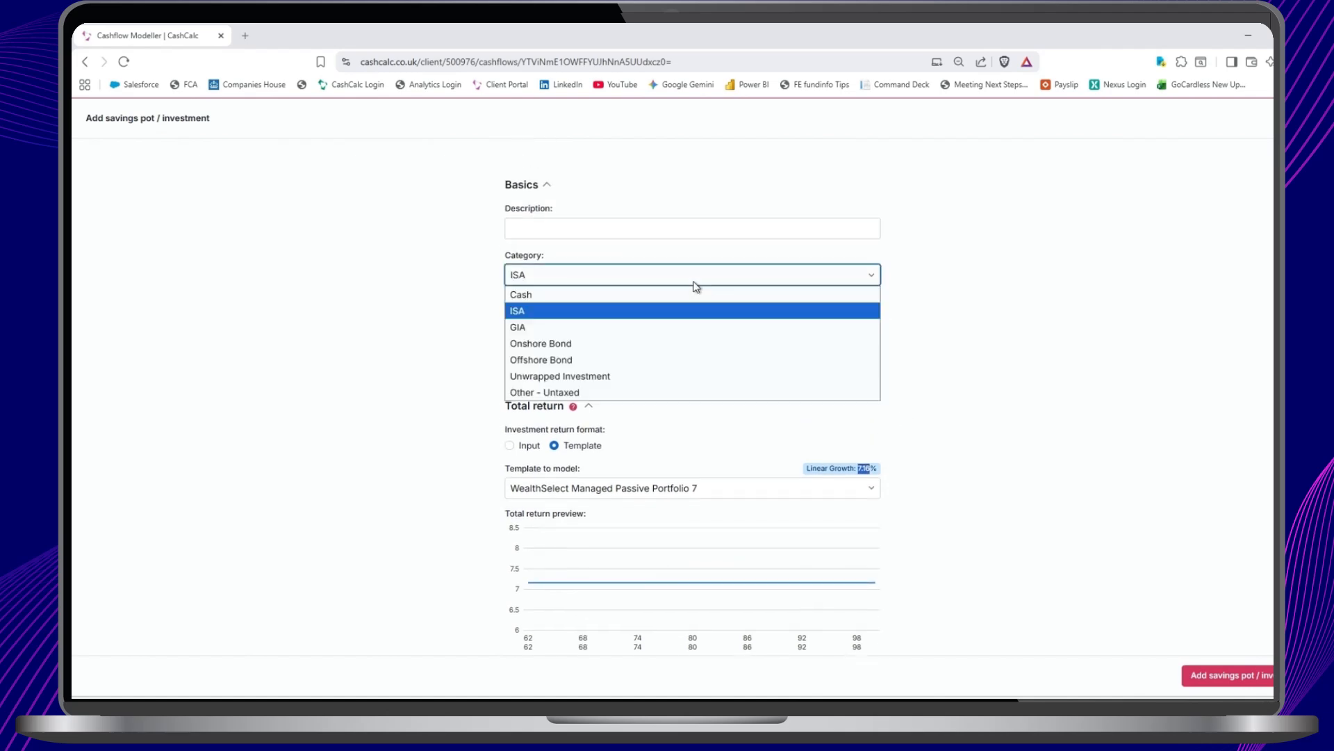
{"action": "left_click", "coordinate": [667, 328]}
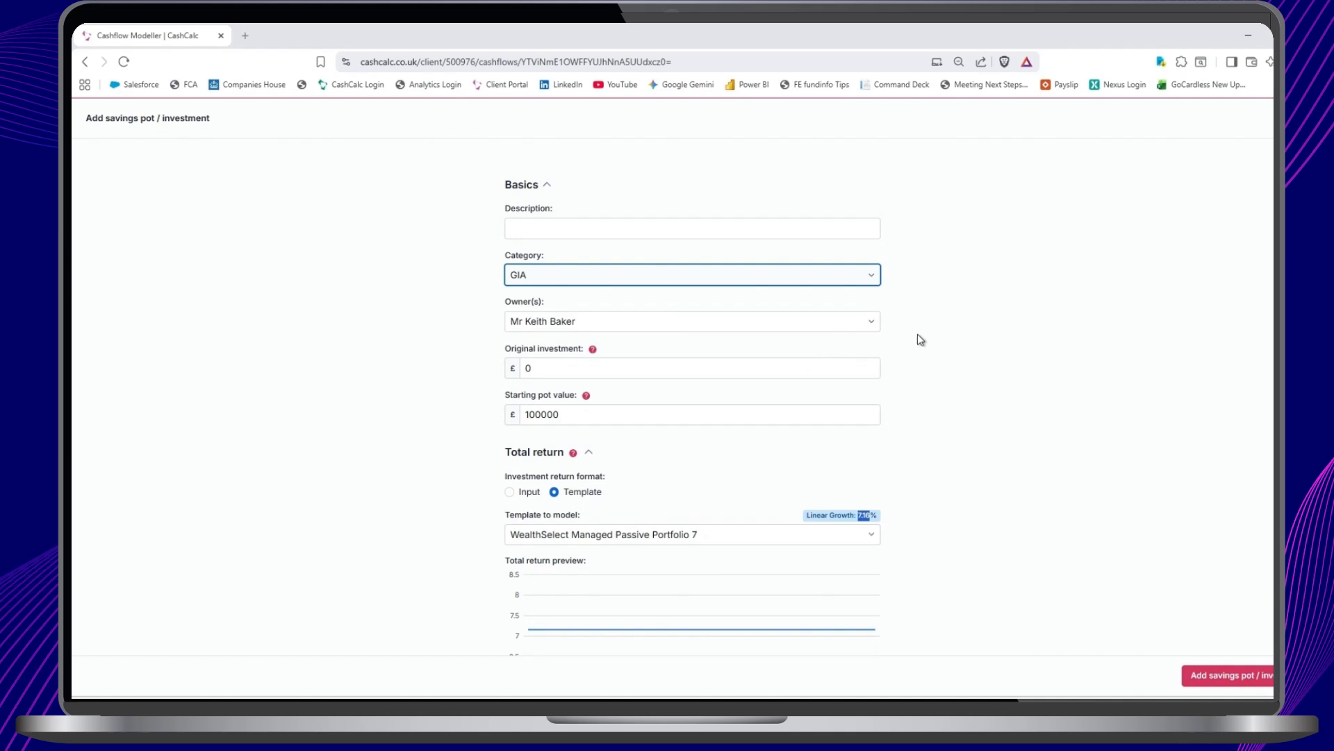
{"action": "left_click", "coordinate": [549, 370]}
{"action": "type", "text": "50000"}
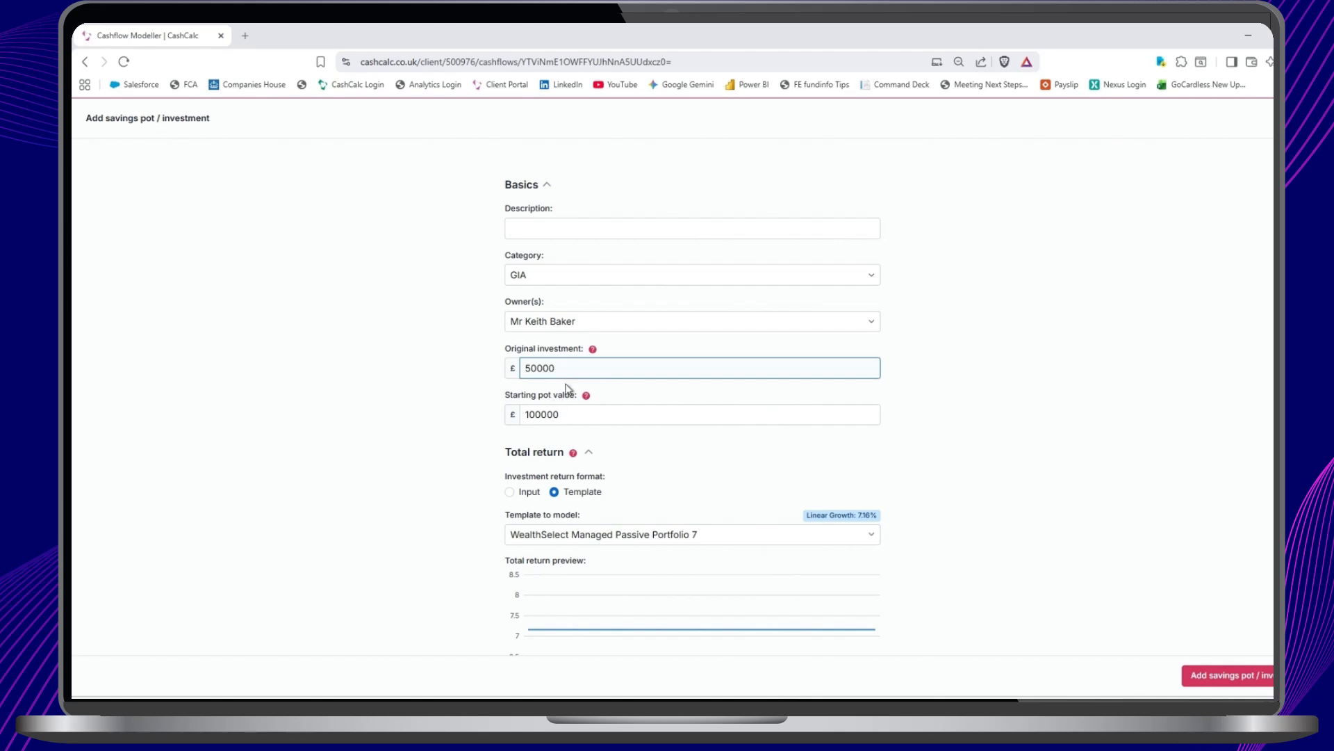
Try both interest and dividends as the GIA's income types, then keep only dividends selected
{"action": "scroll", "coordinate": [656, 421], "scroll_direction": "down", "scroll_amount": 2}
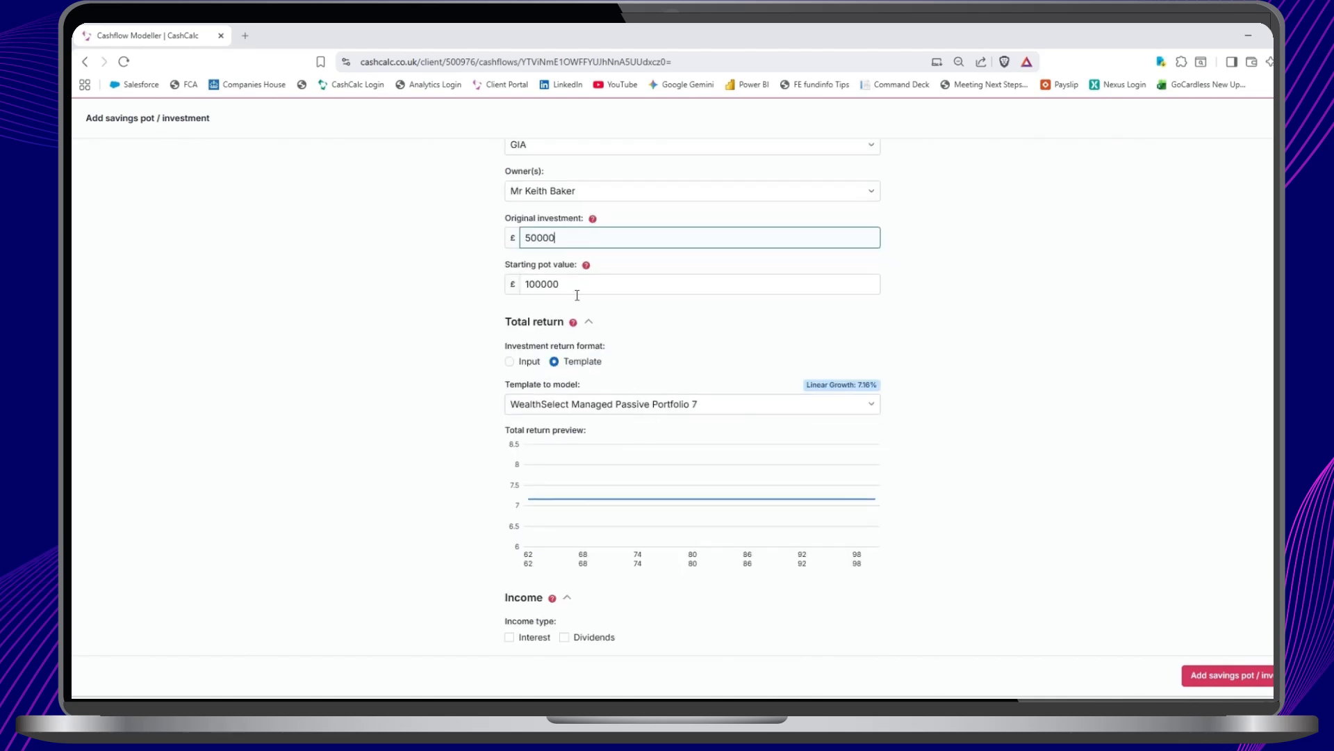
{"action": "scroll", "coordinate": [604, 373], "scroll_direction": "down", "scroll_amount": 1}
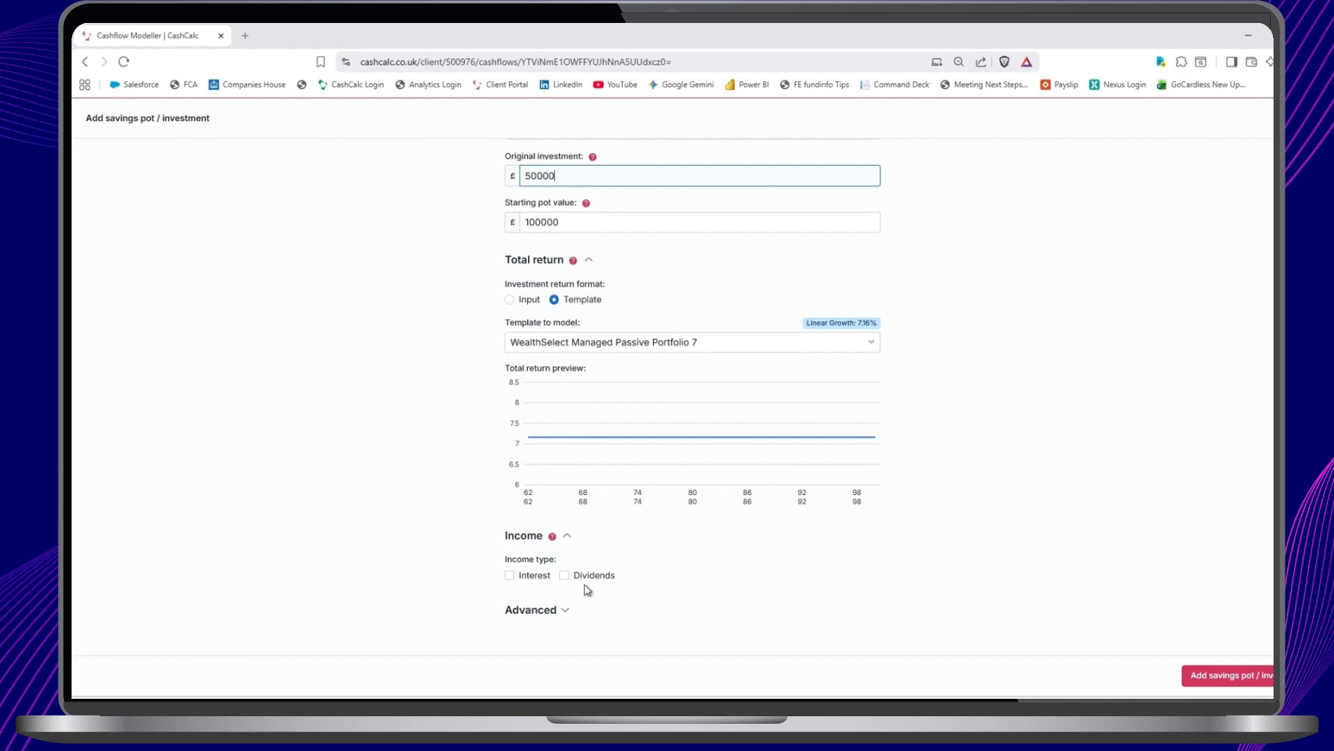
{"action": "left_click", "coordinate": [509, 575]}
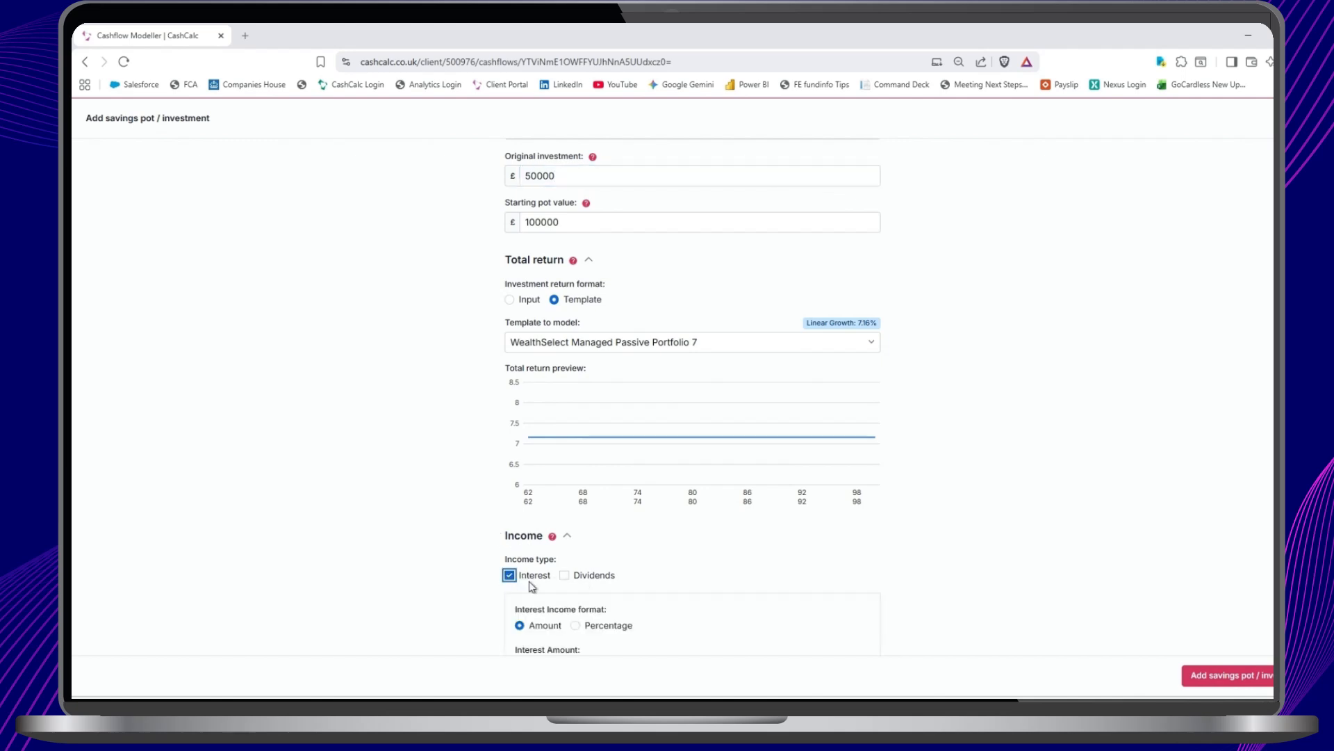
{"action": "left_click", "coordinate": [564, 576]}
{"action": "scroll", "coordinate": [761, 503], "scroll_direction": "down", "scroll_amount": 4}
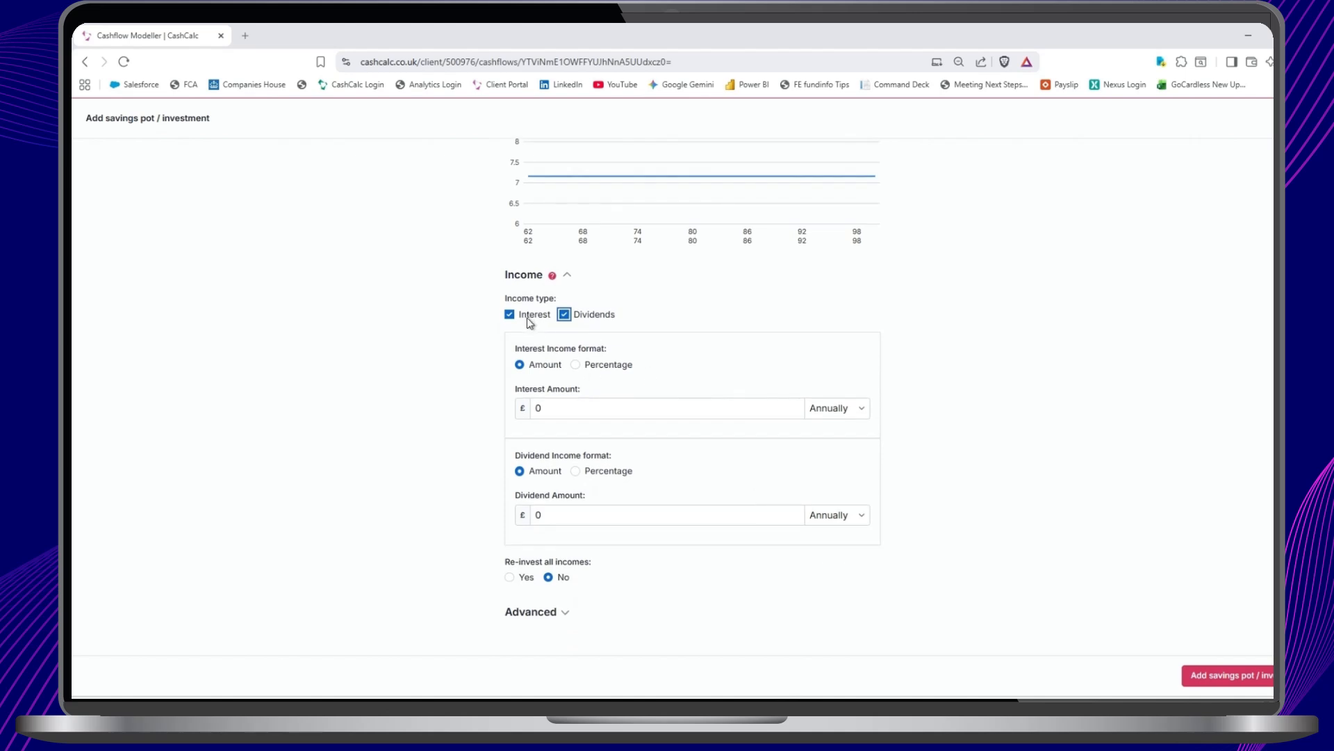
{"action": "left_click", "coordinate": [578, 371]}
{"action": "left_click", "coordinate": [509, 314]}
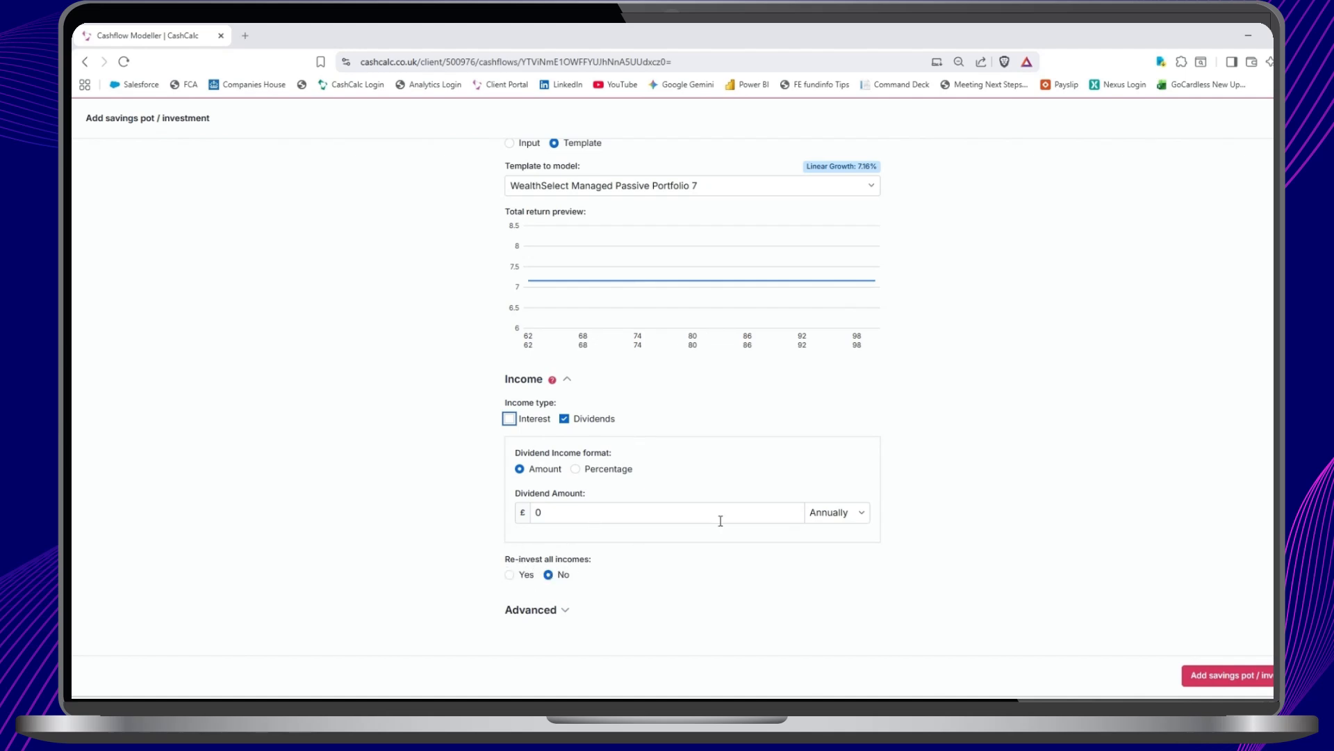
Change the pot's category to Onshore Bond, set the number of policies to 10, and review the bond's fields before closing the form unsaved
{"action": "scroll", "coordinate": [944, 465], "scroll_direction": "up", "scroll_amount": 5}
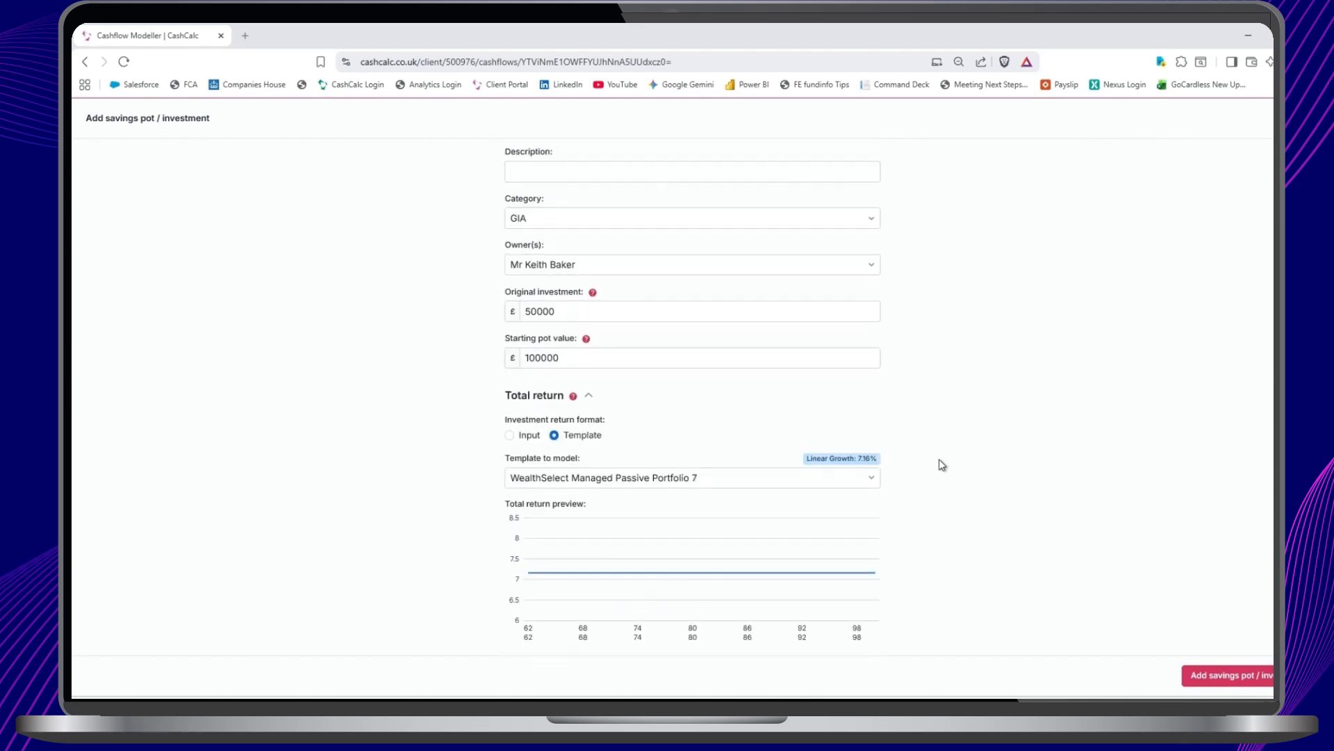
{"action": "left_click", "coordinate": [669, 280]}
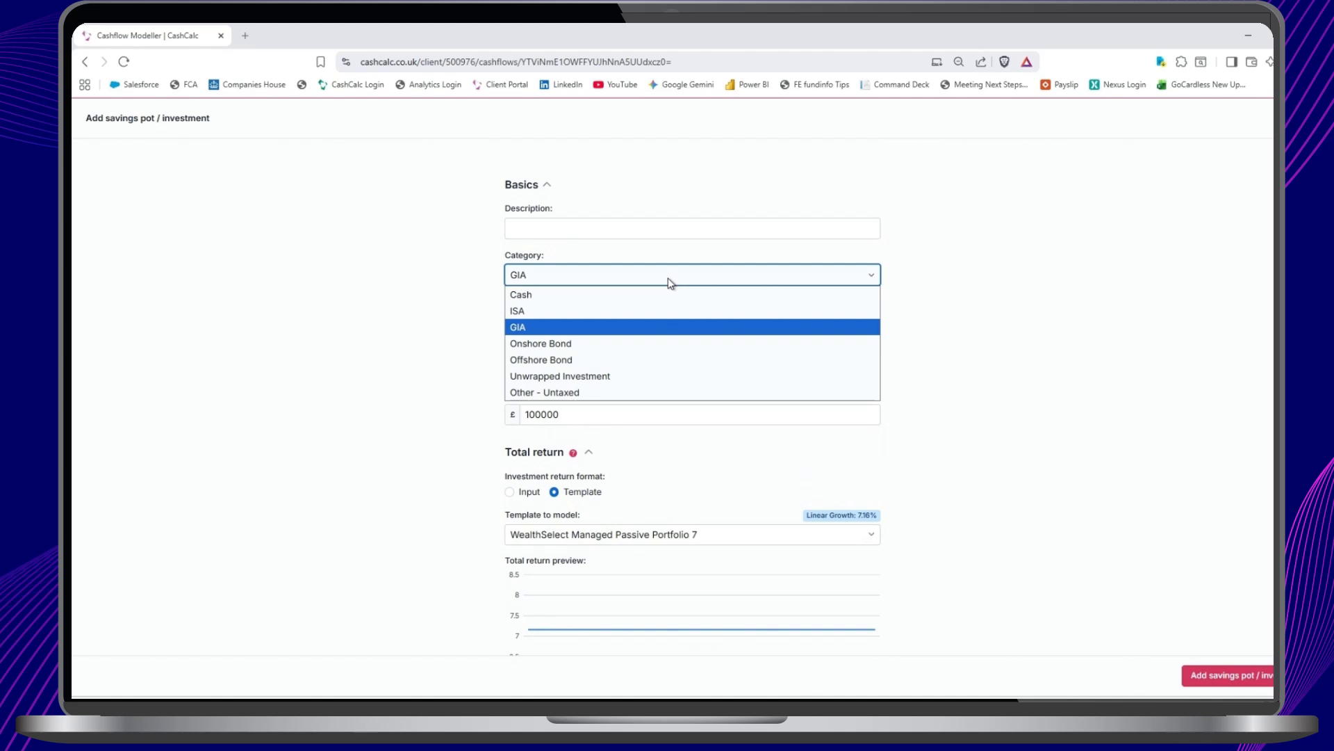
{"action": "left_click", "coordinate": [632, 346]}
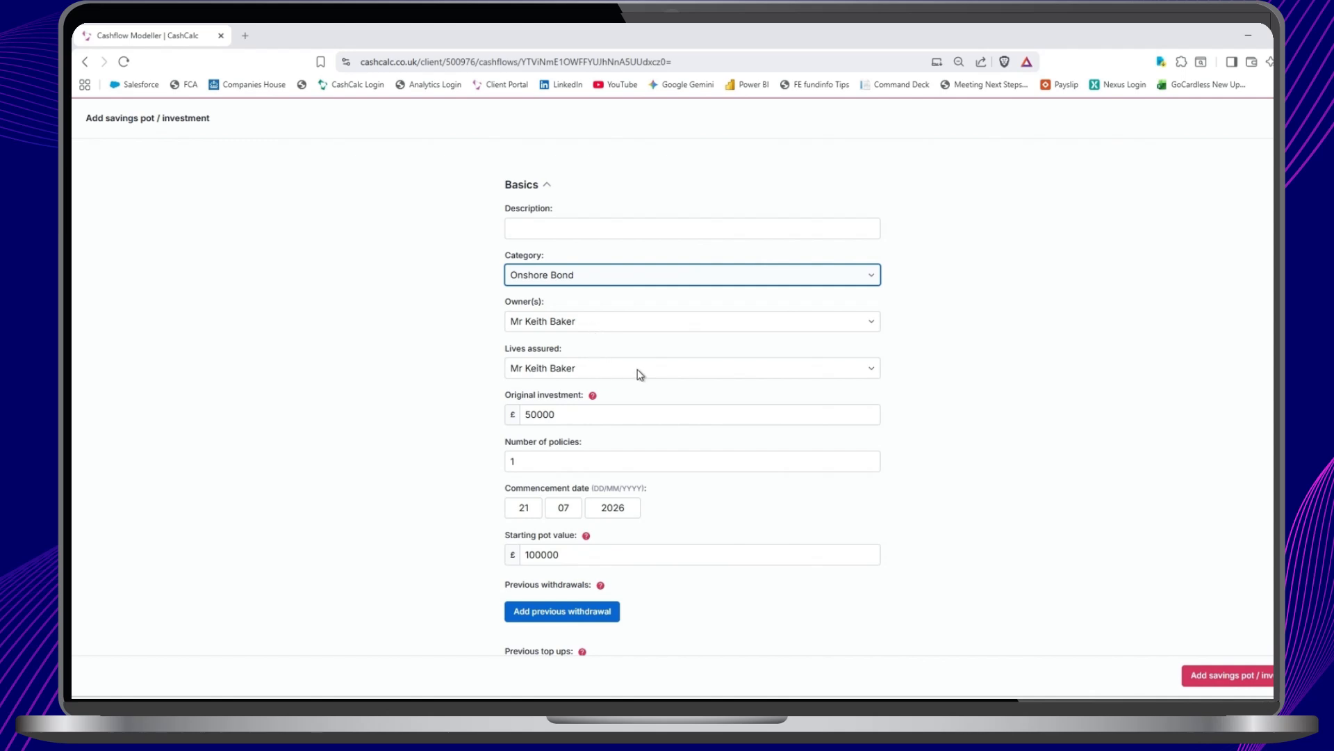
{"action": "scroll", "coordinate": [635, 374], "scroll_direction": "down", "scroll_amount": 2}
{"action": "scroll", "coordinate": [582, 345], "scroll_direction": "down", "scroll_amount": 2}
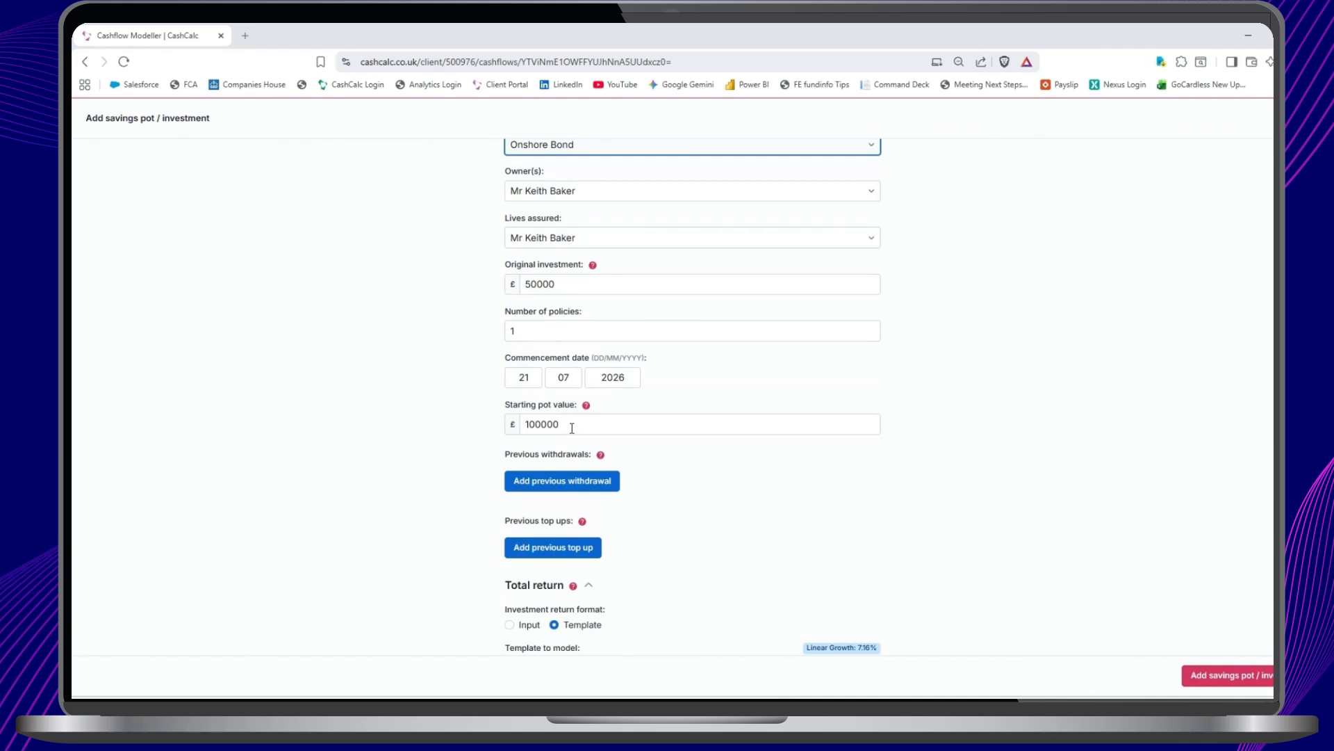
{"action": "left_click", "coordinate": [541, 330]}
{"action": "type", "text": "0"}
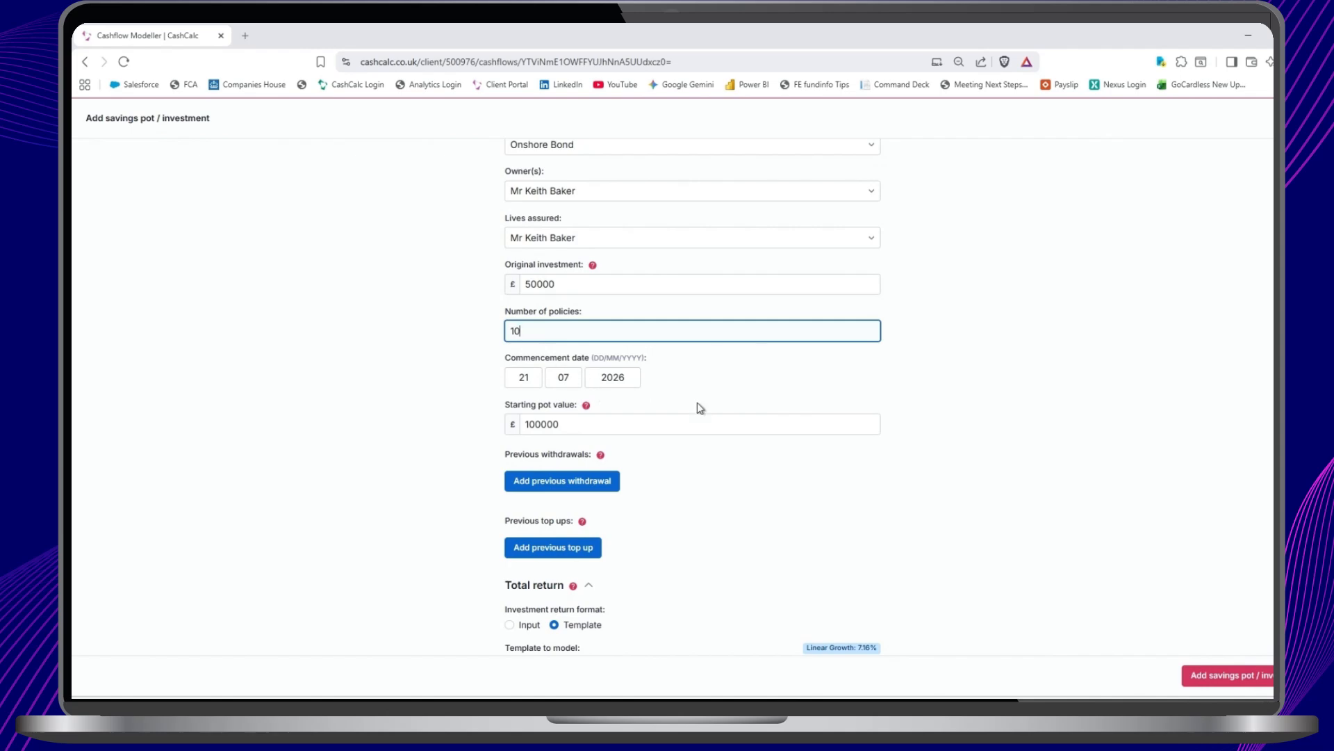
{"action": "scroll", "coordinate": [698, 403], "scroll_direction": "down", "scroll_amount": 2}
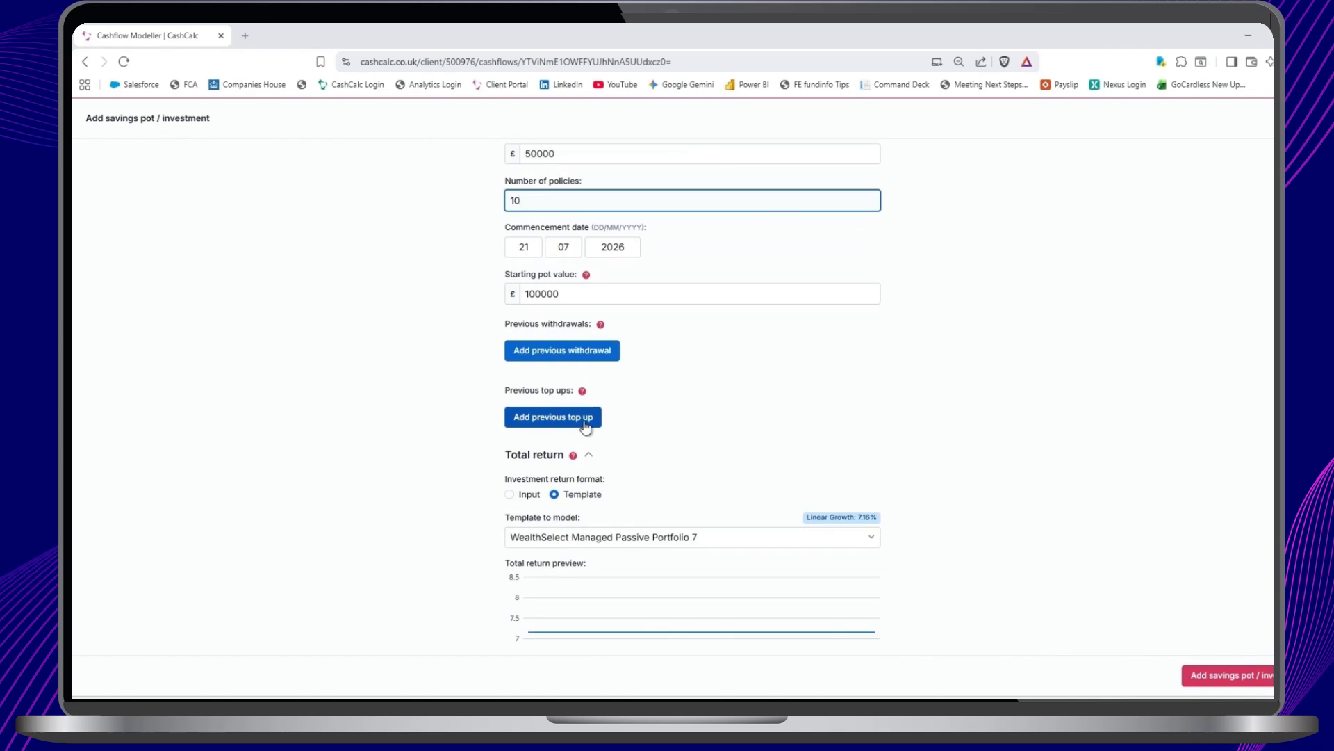
{"action": "scroll", "coordinate": [655, 414], "scroll_direction": "down", "scroll_amount": 1}
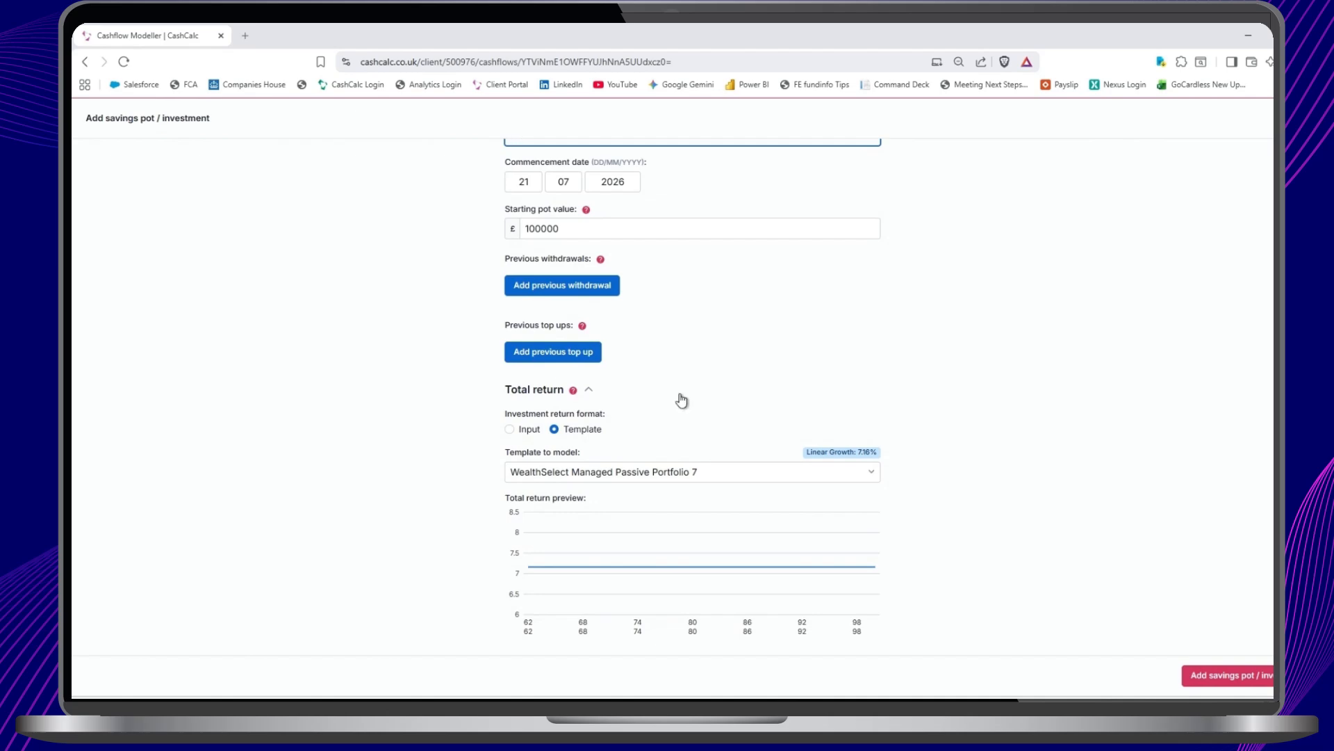
{"action": "scroll", "coordinate": [681, 401], "scroll_direction": "down", "scroll_amount": 1}
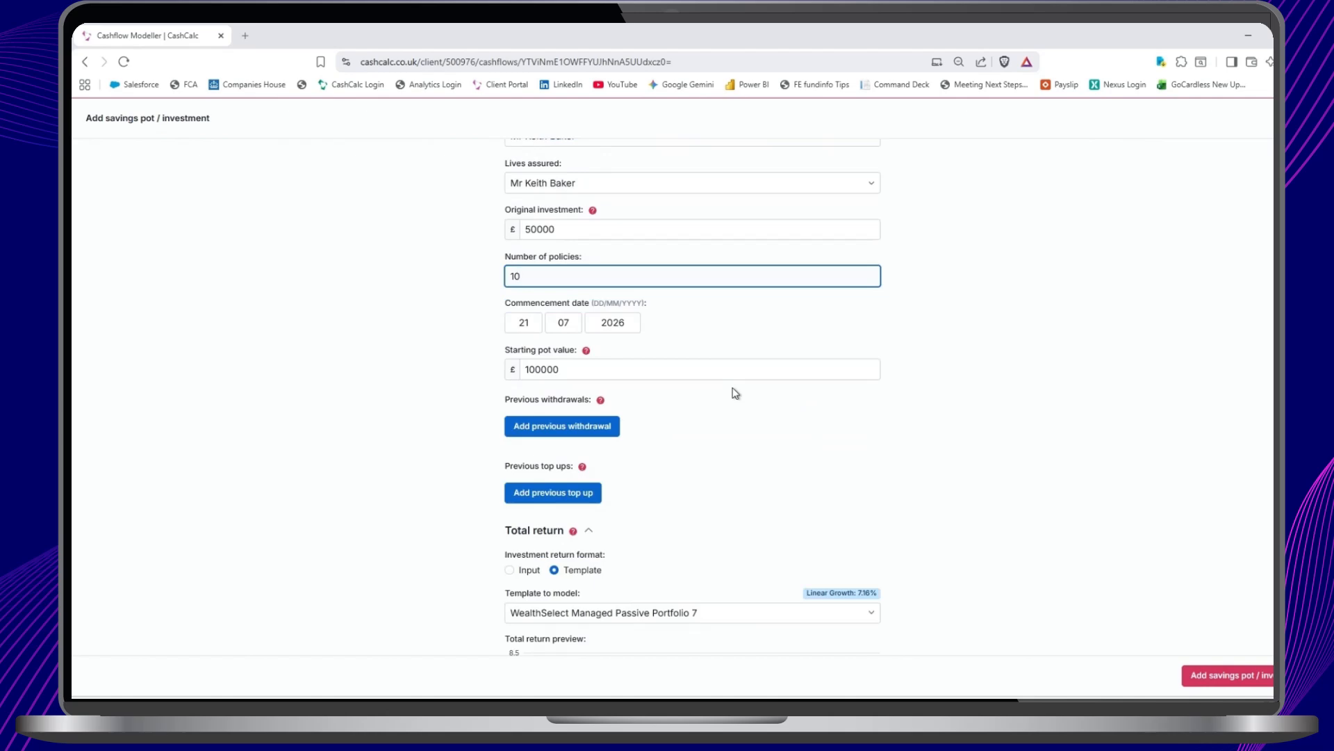
{"action": "scroll", "coordinate": [695, 334], "scroll_direction": "up", "scroll_amount": 2}
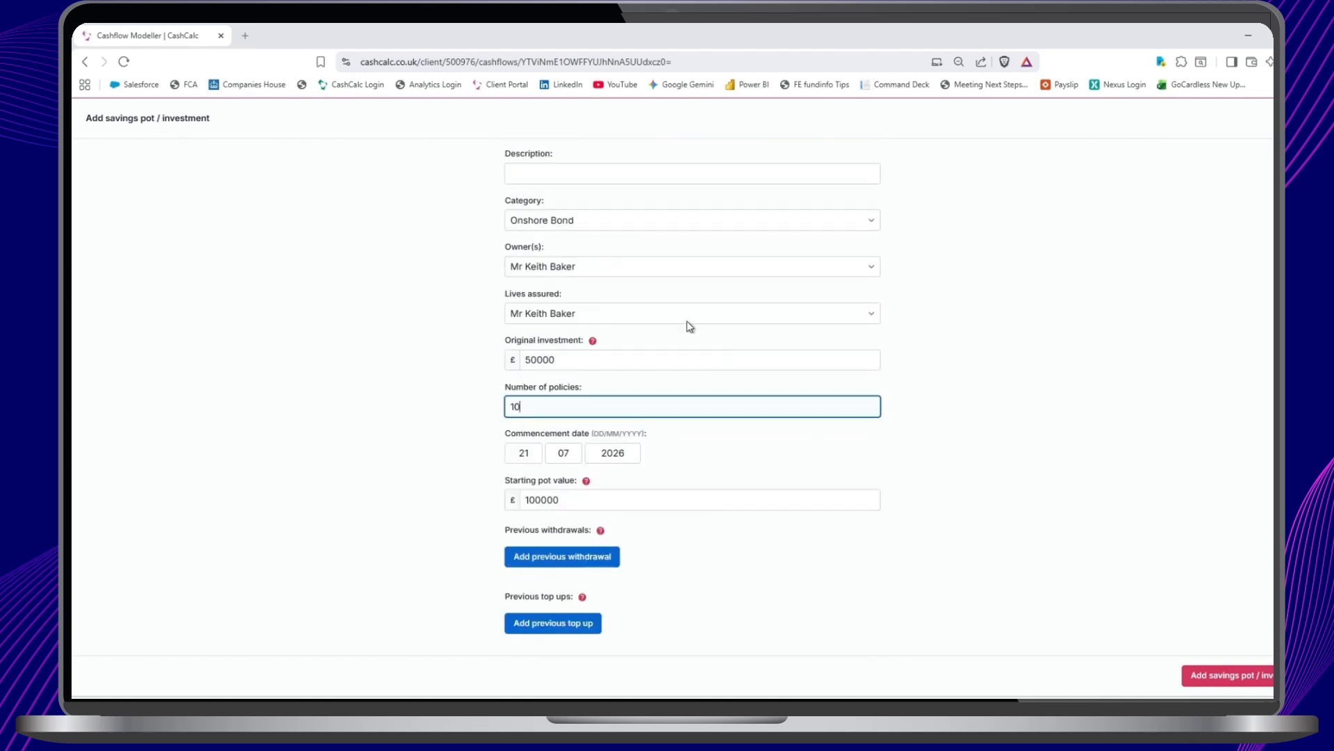
{"action": "left_click", "coordinate": [647, 221]}
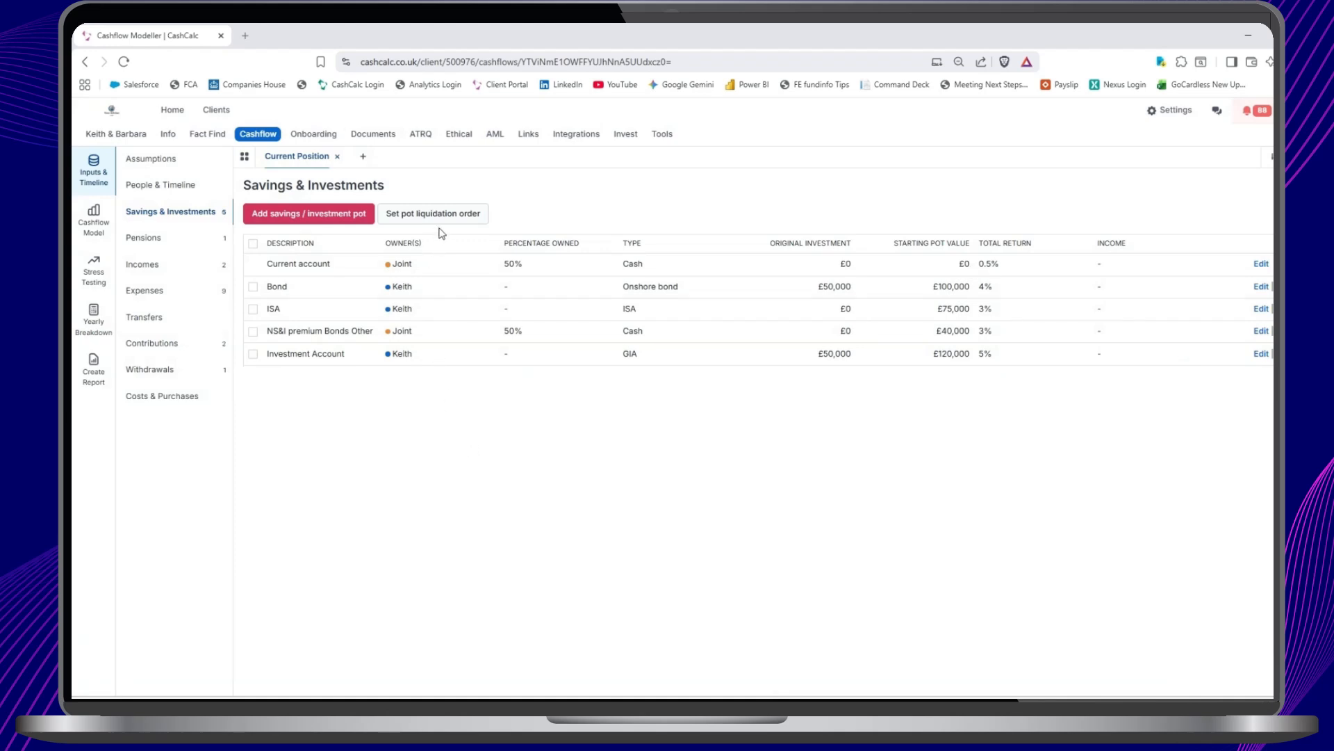
Examine the cashflow model's savings-over-time chart, checking how the ISA, pension and other pots are drawn down by age
{"action": "left_click", "coordinate": [99, 230]}
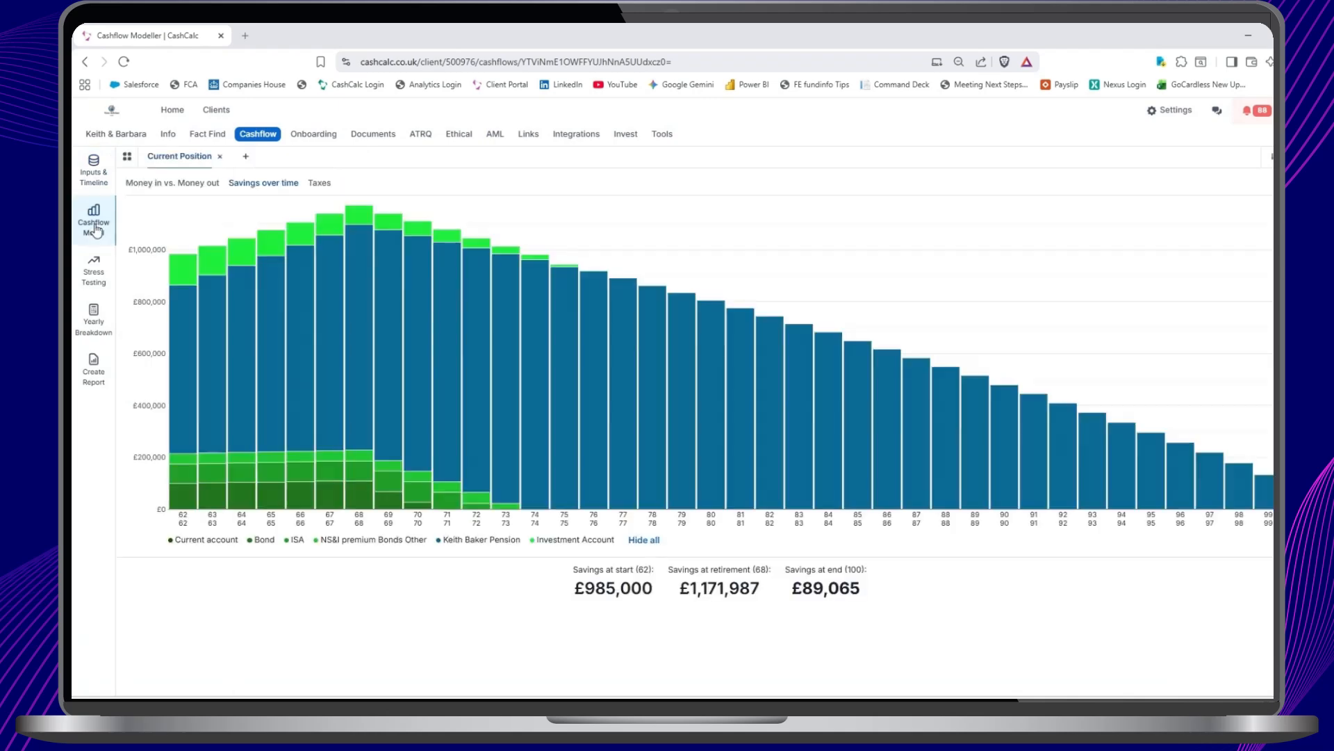
{"action": "mouse_move", "coordinate": [331, 502]}
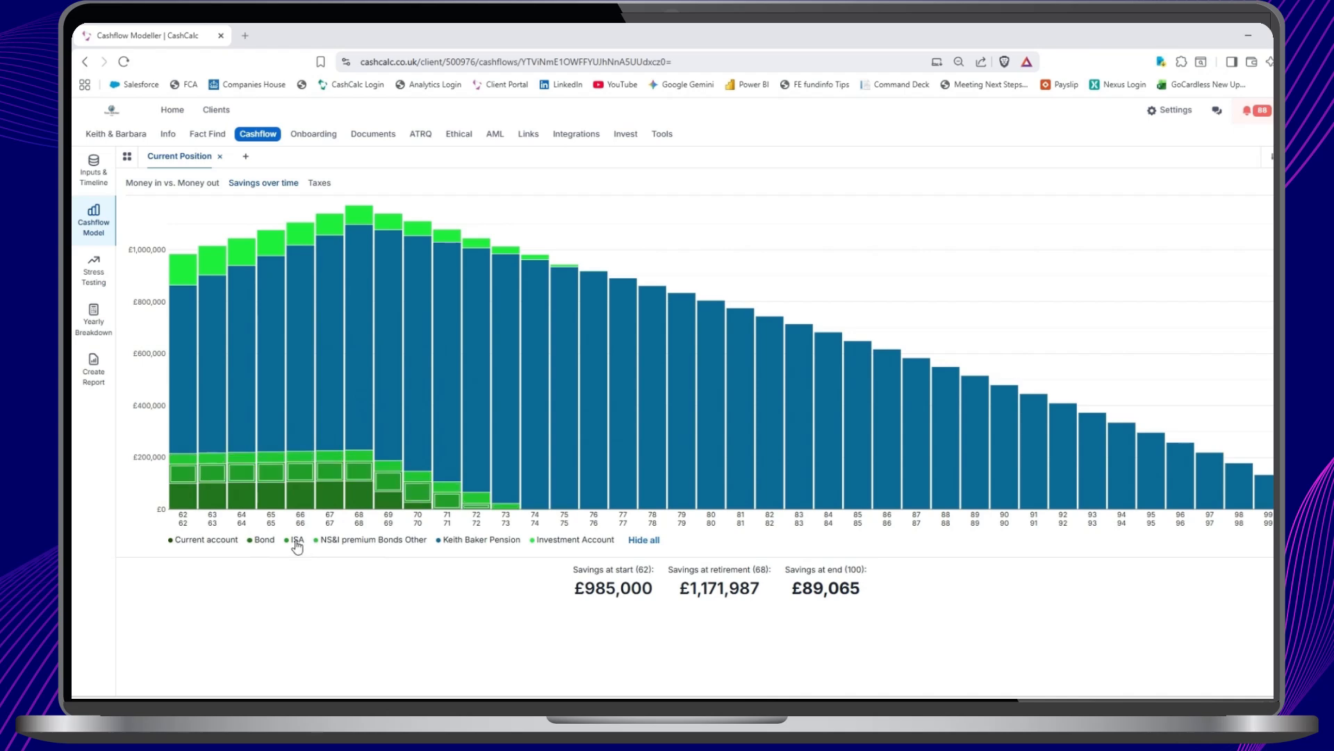
{"action": "mouse_move", "coordinate": [476, 504]}
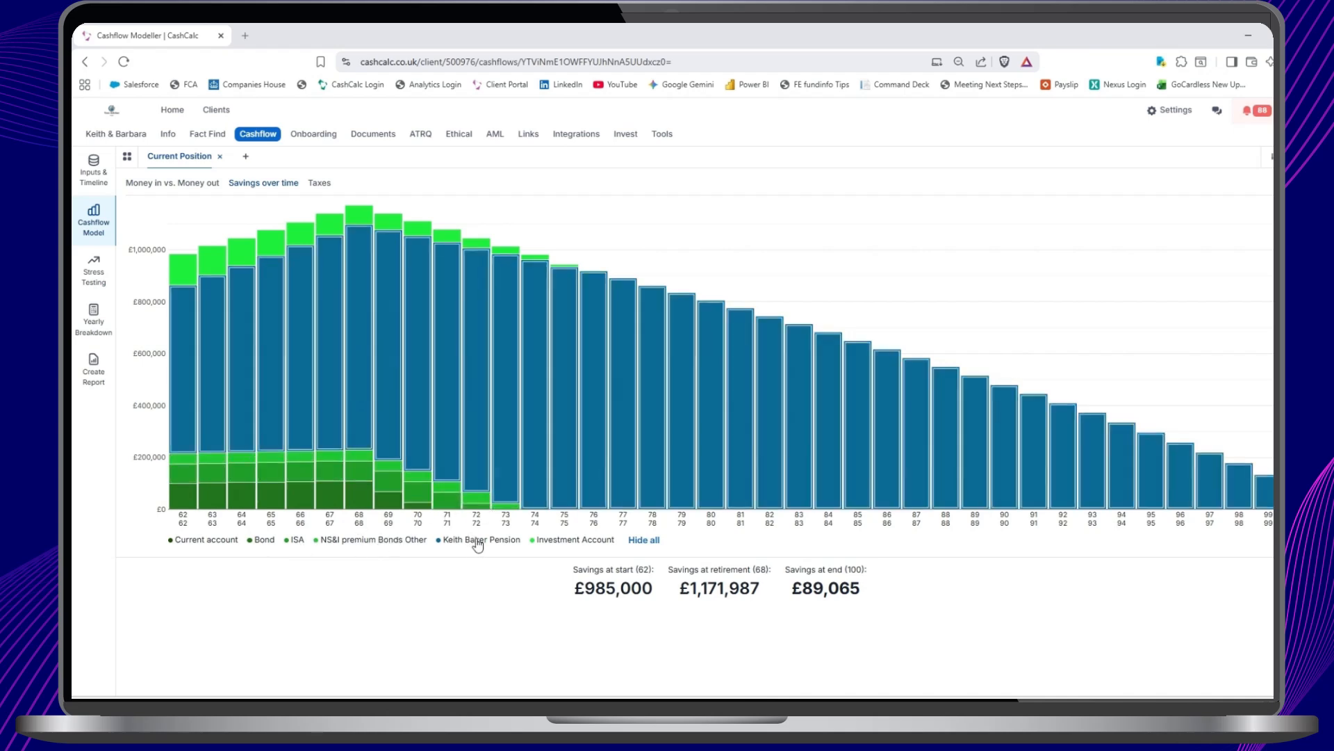
{"action": "mouse_move", "coordinate": [548, 476]}
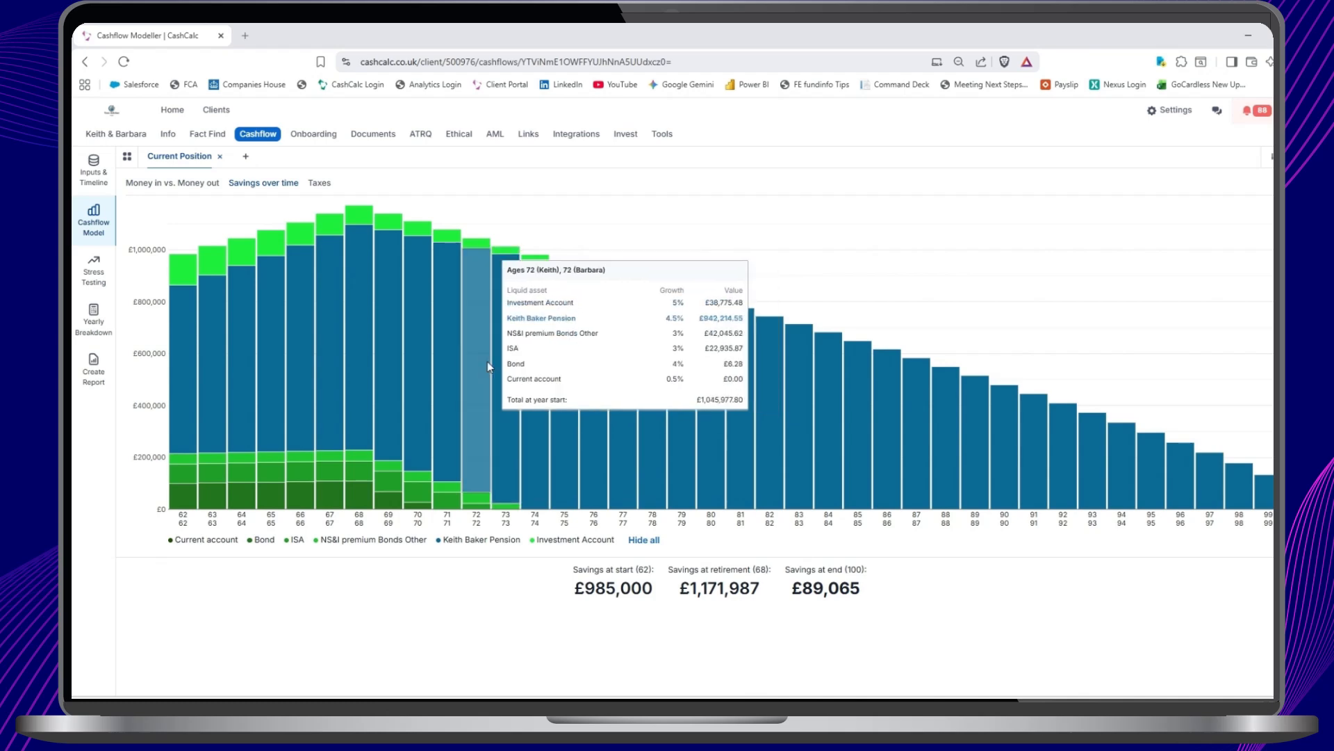
Open the pot liquidation order from the savings and investments inputs, try moving the pension pot, and update the order
{"action": "left_click", "coordinate": [97, 174]}
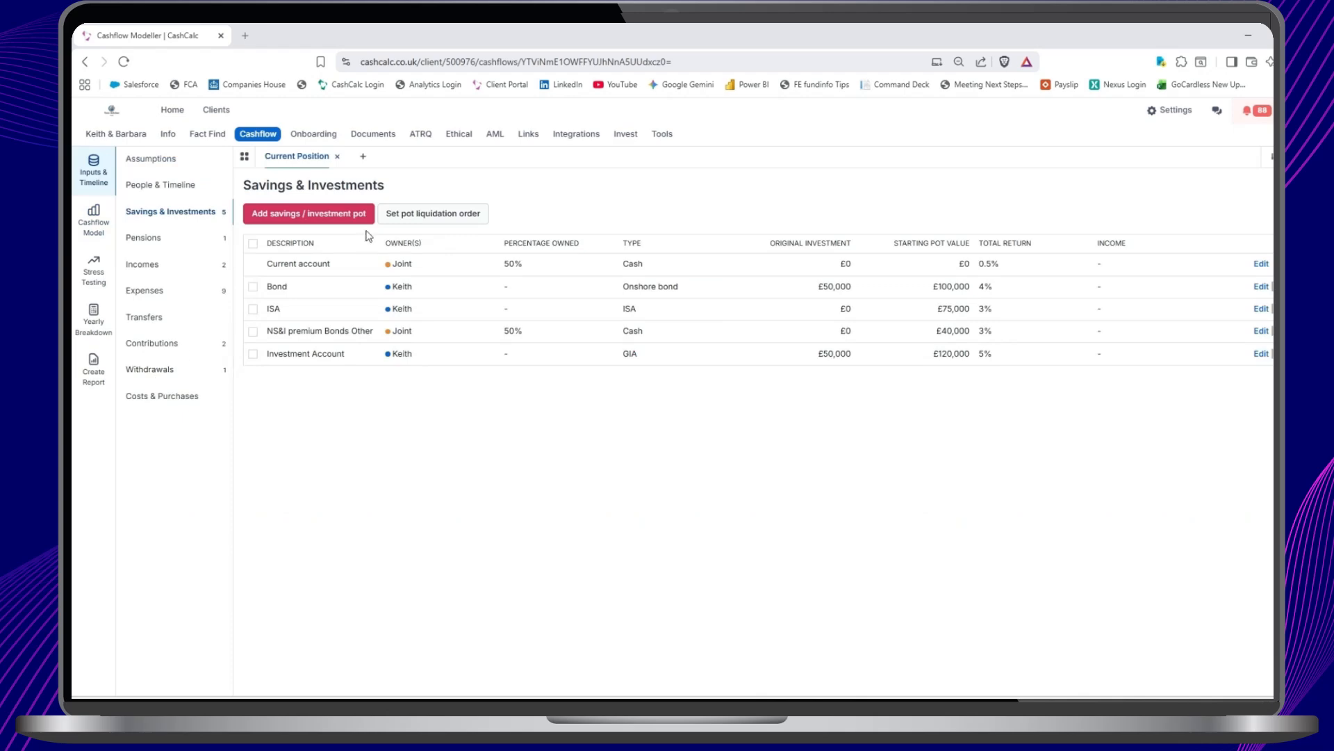
{"action": "left_click", "coordinate": [435, 215]}
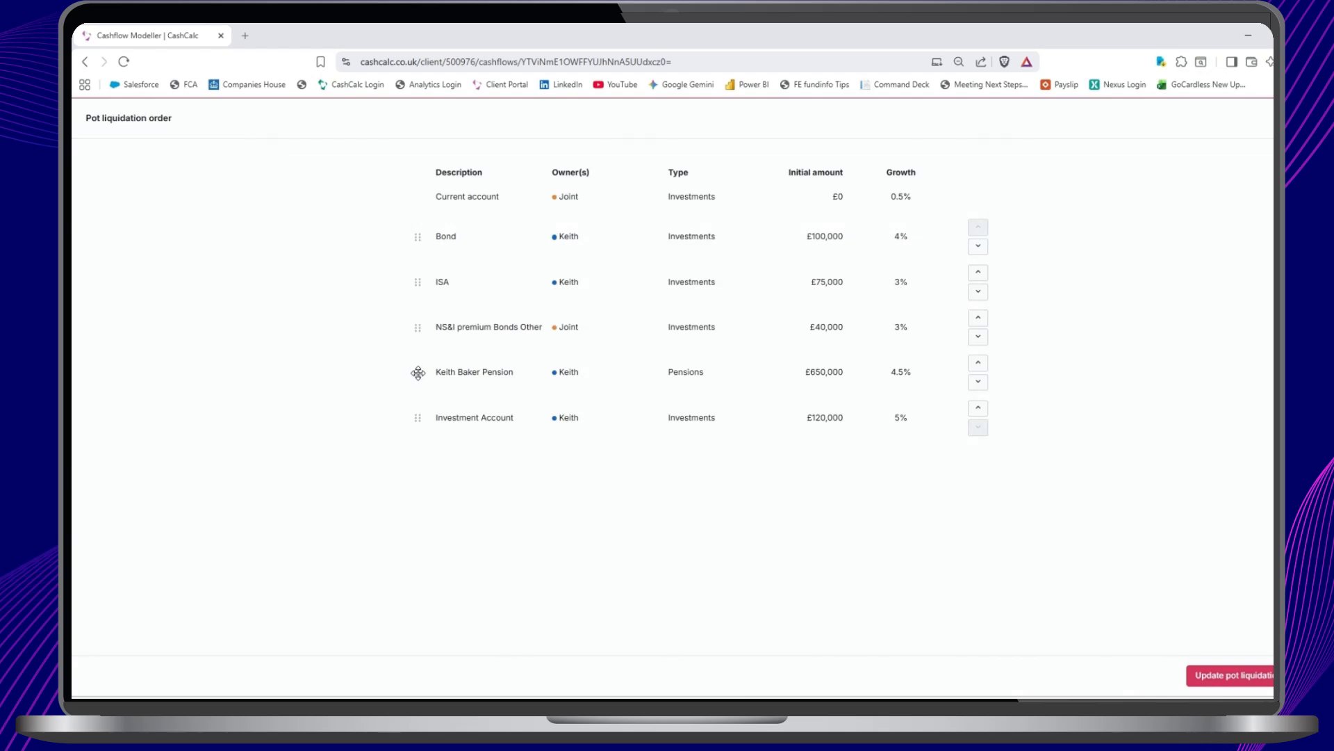
{"action": "mouse_move", "coordinate": [418, 372]}
{"action": "left_mouse_down"}
{"action": "mouse_move", "coordinate": [411, 205]}
{"action": "mouse_move", "coordinate": [414, 376]}
{"action": "left_mouse_up"}
{"action": "left_click", "coordinate": [1230, 675]}
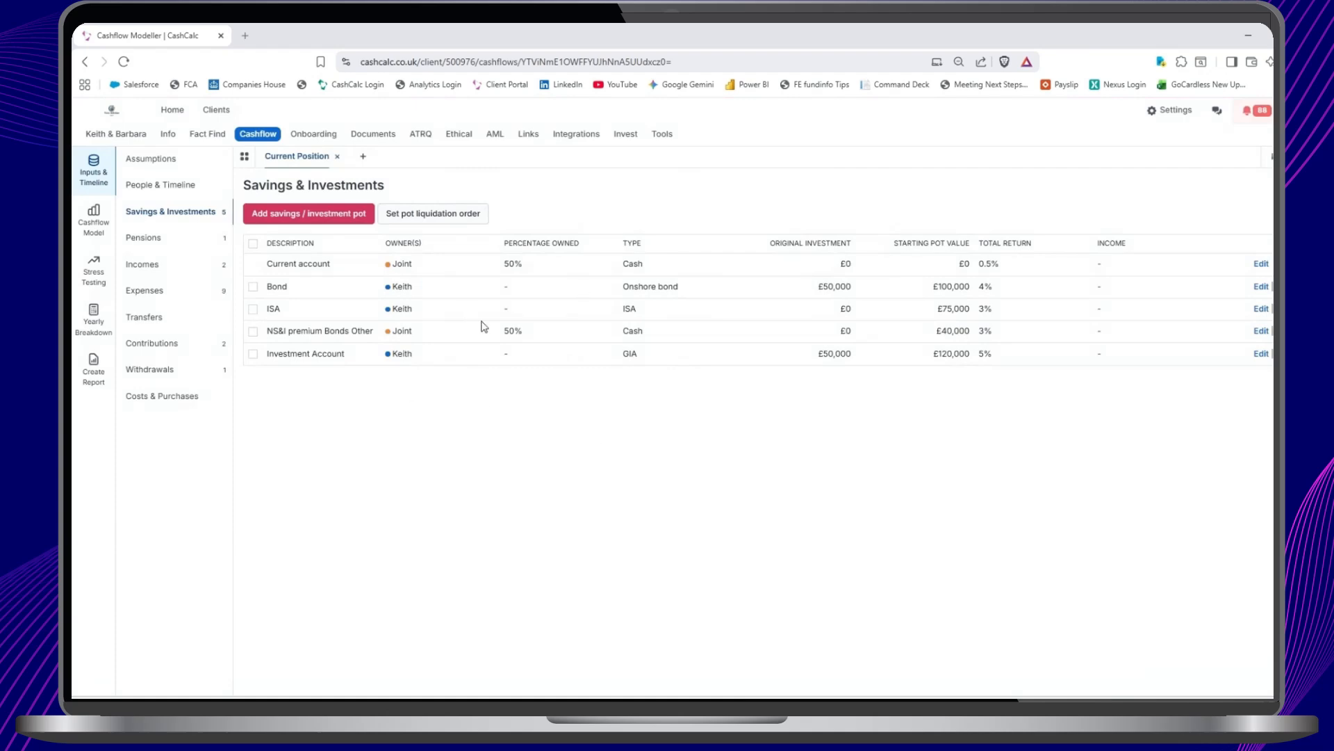
Start a State Pension entry, examine its weekly starting value and owner options, and close it without adding it
{"action": "left_click", "coordinate": [164, 238]}
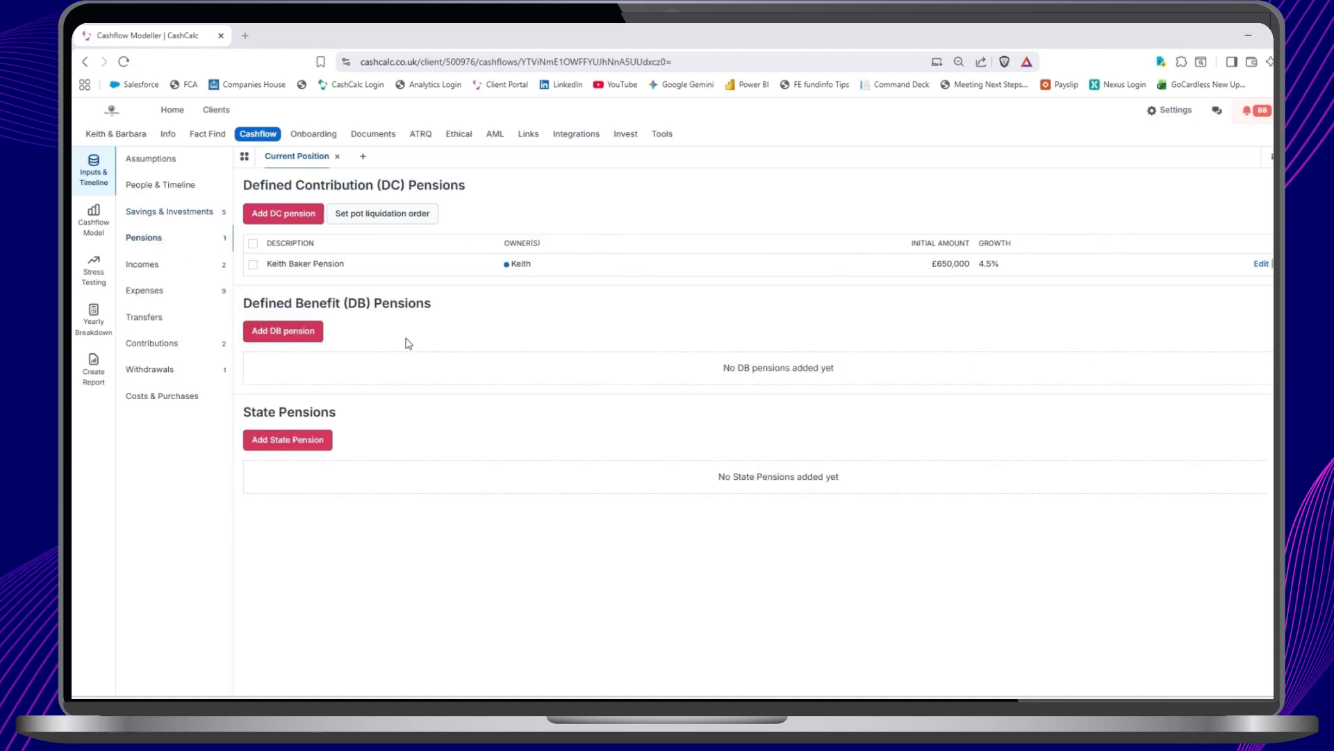
{"action": "left_click", "coordinate": [281, 447]}
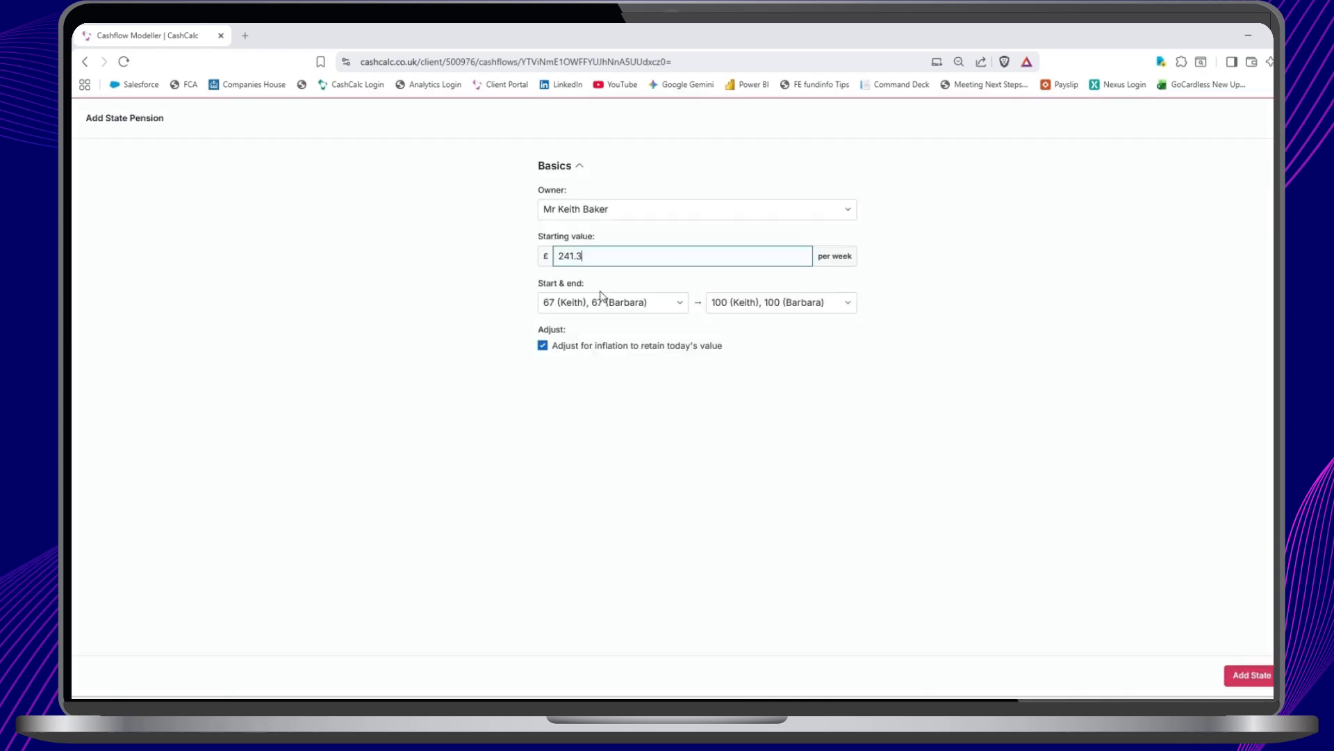
{"action": "key", "text": "ctrl+a"}
{"action": "left_click", "coordinate": [564, 258]}
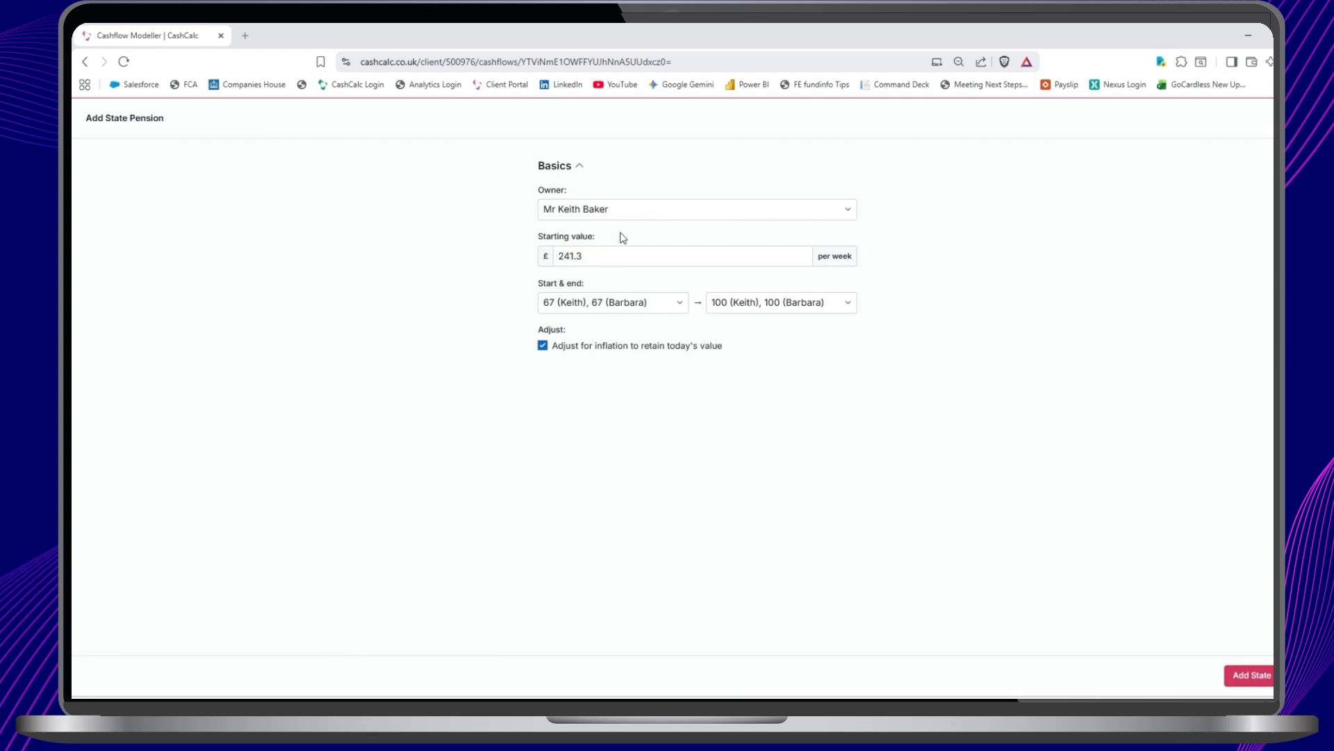
{"action": "left_click", "coordinate": [619, 212]}
{"action": "left_click", "coordinate": [618, 214]}
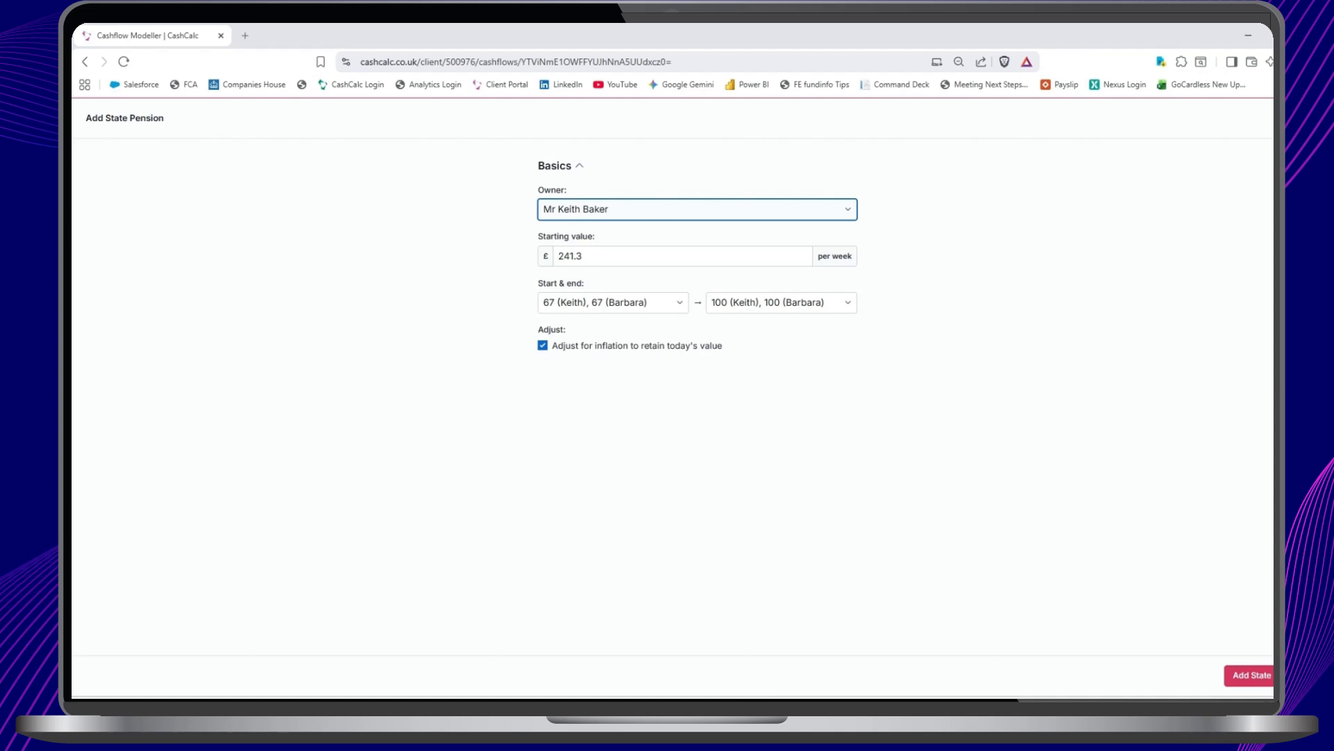
{"action": "key", "text": "Escape"}
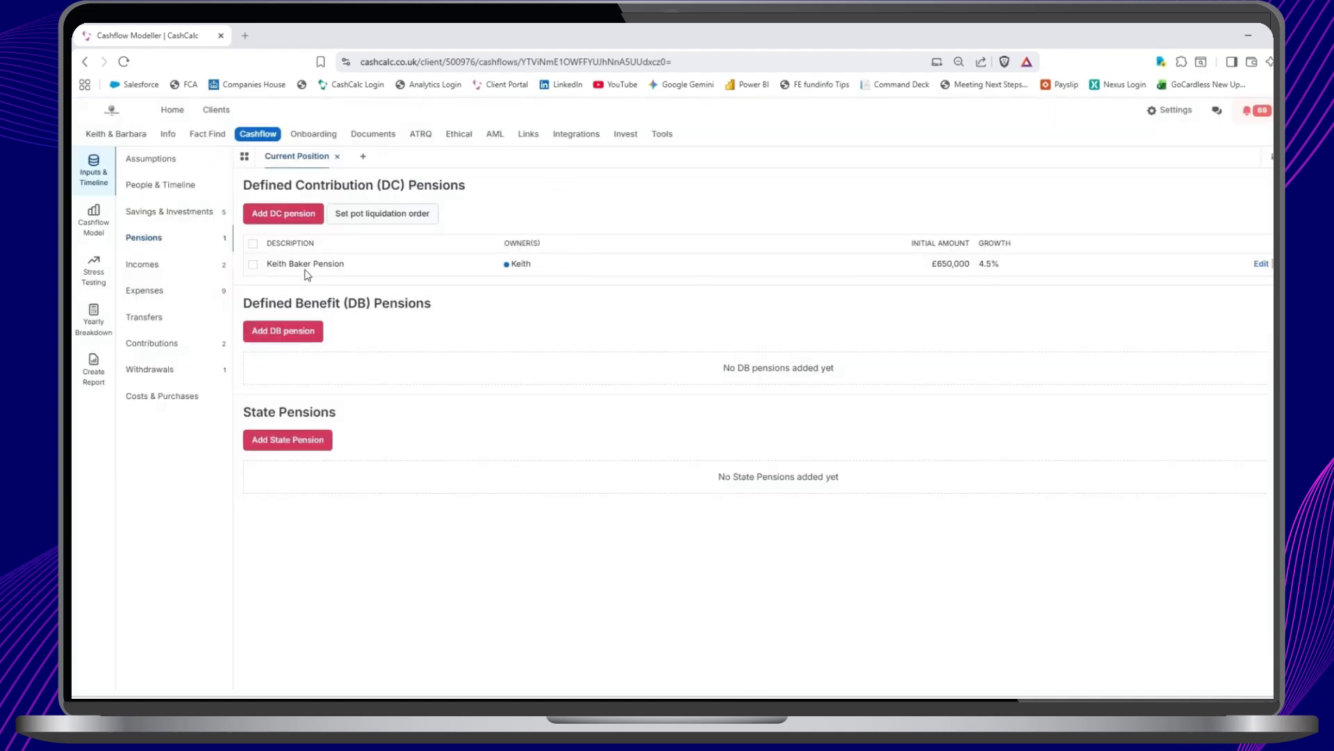
Start a DC pension entry, try the Inherited Pension option with its withdrawal taxation choices, and turn the option off again
{"action": "left_click", "coordinate": [287, 215]}
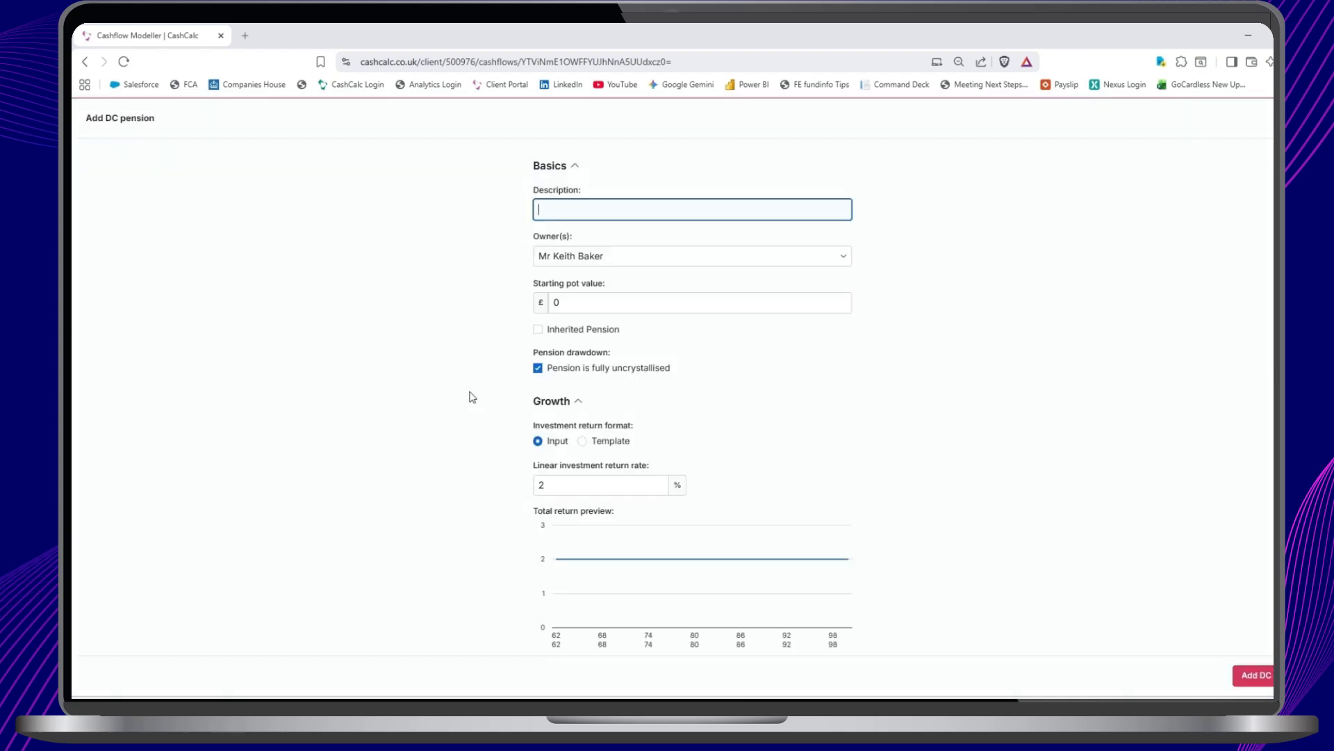
{"action": "left_click", "coordinate": [604, 257]}
{"action": "left_click", "coordinate": [604, 254]}
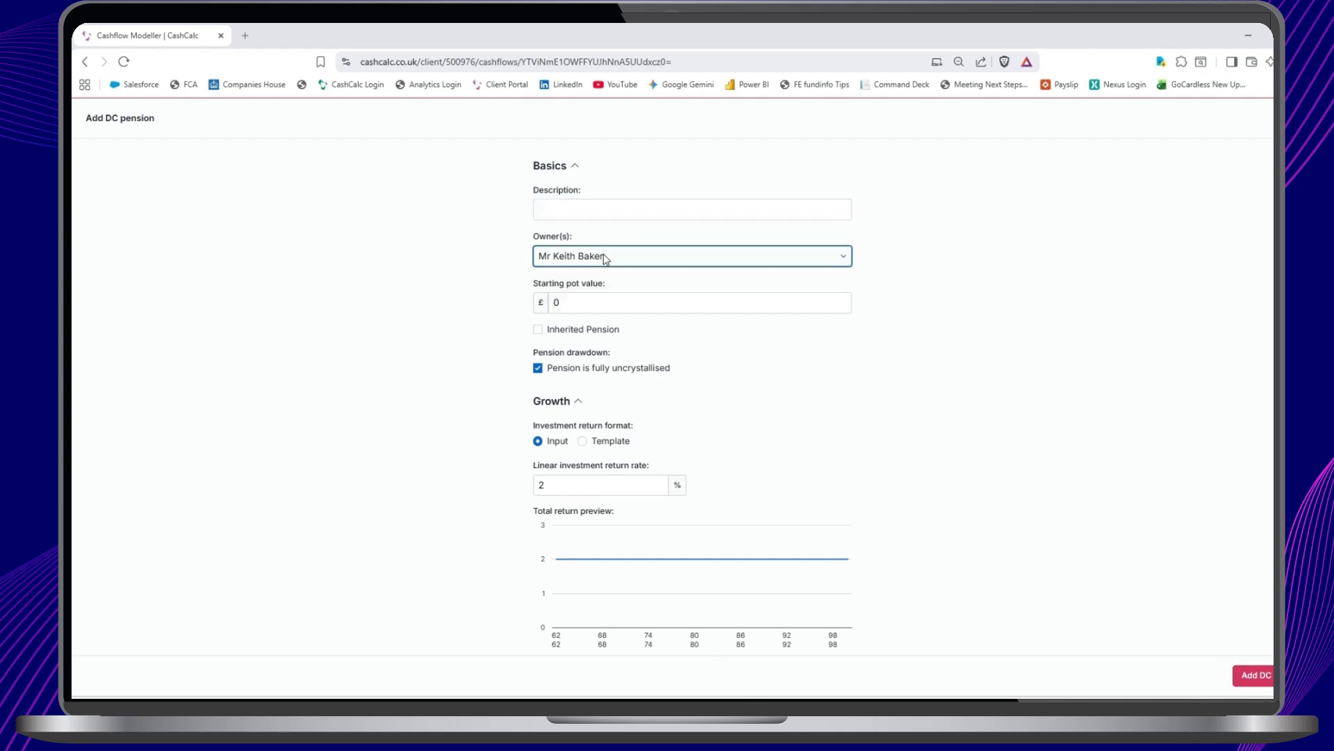
{"action": "left_click", "coordinate": [540, 333]}
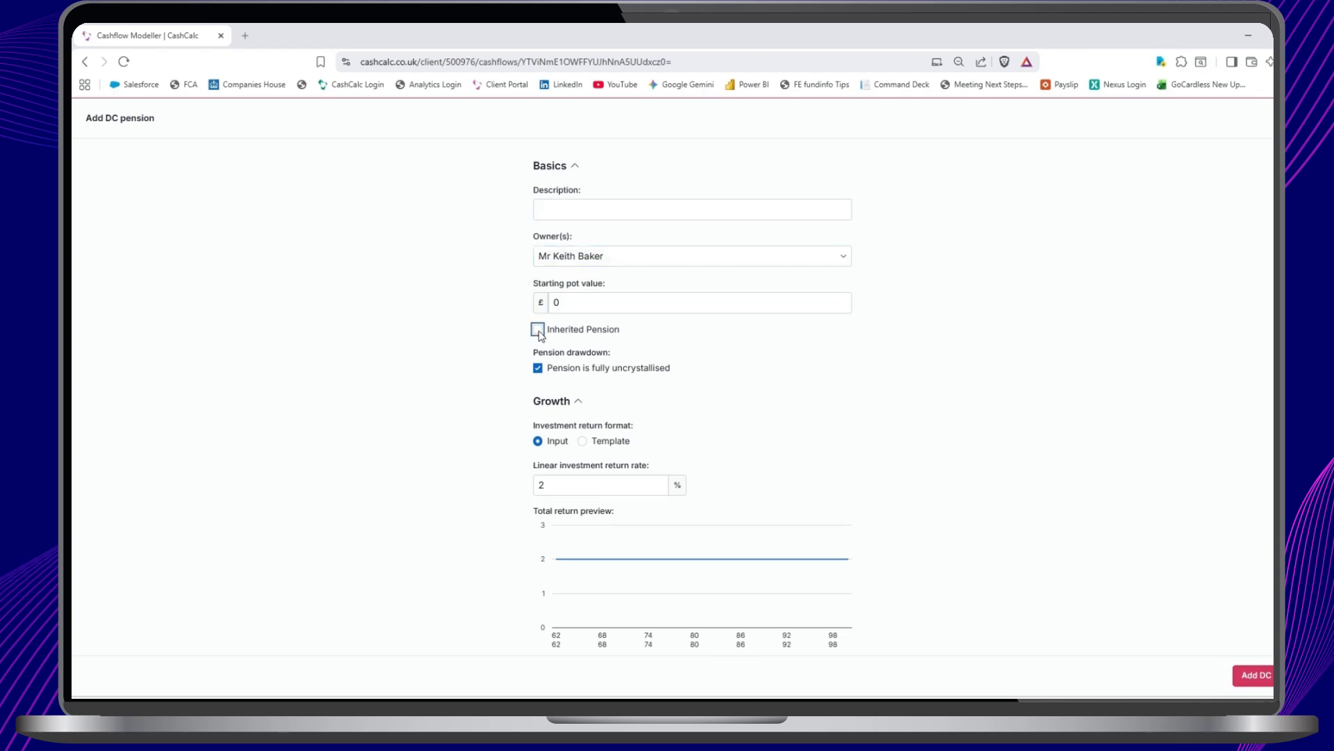
{"action": "left_click", "coordinate": [539, 331]}
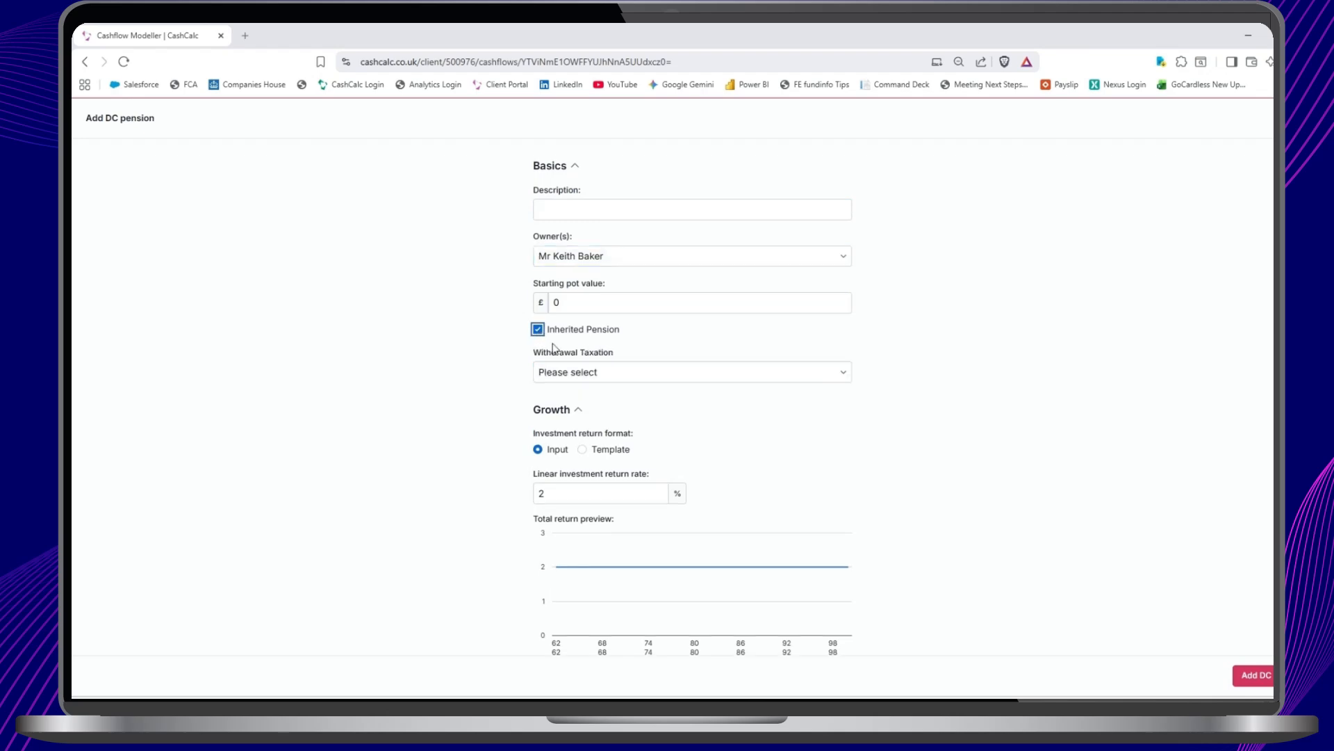
{"action": "left_click", "coordinate": [568, 372]}
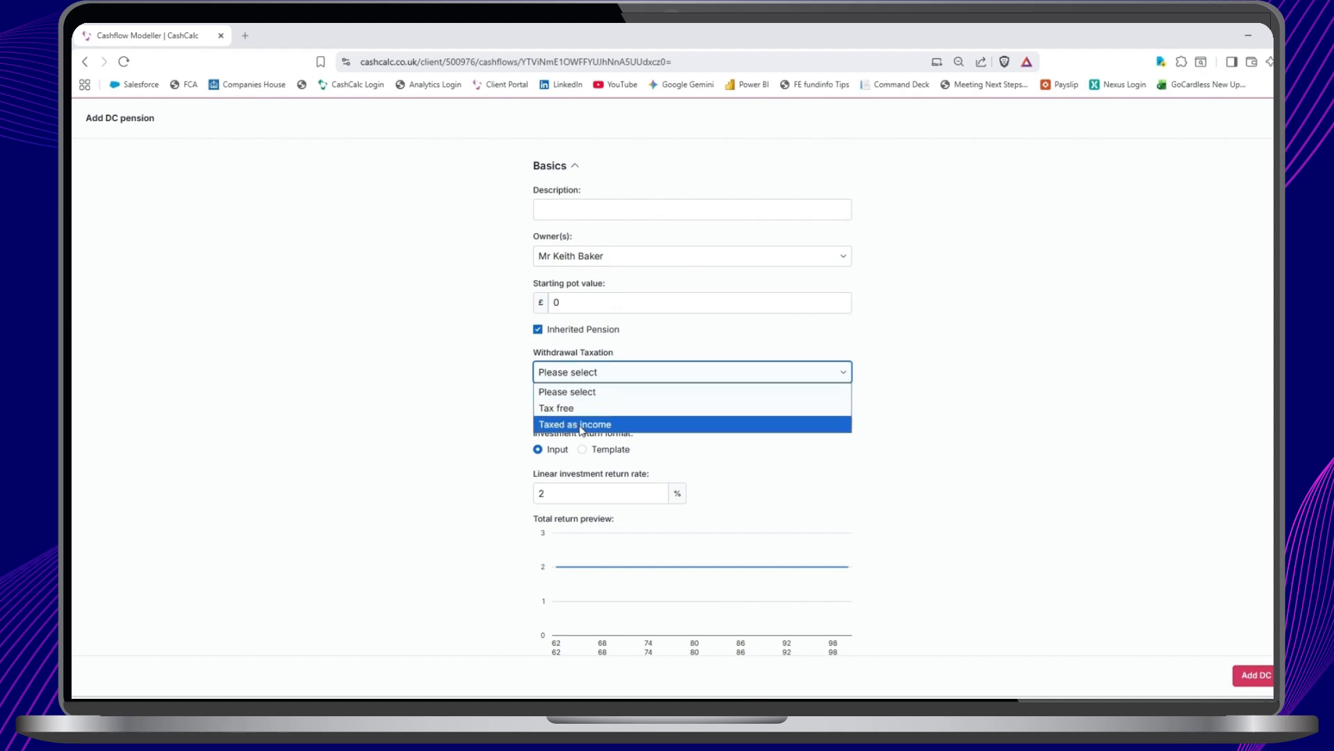
{"action": "left_click", "coordinate": [540, 331]}
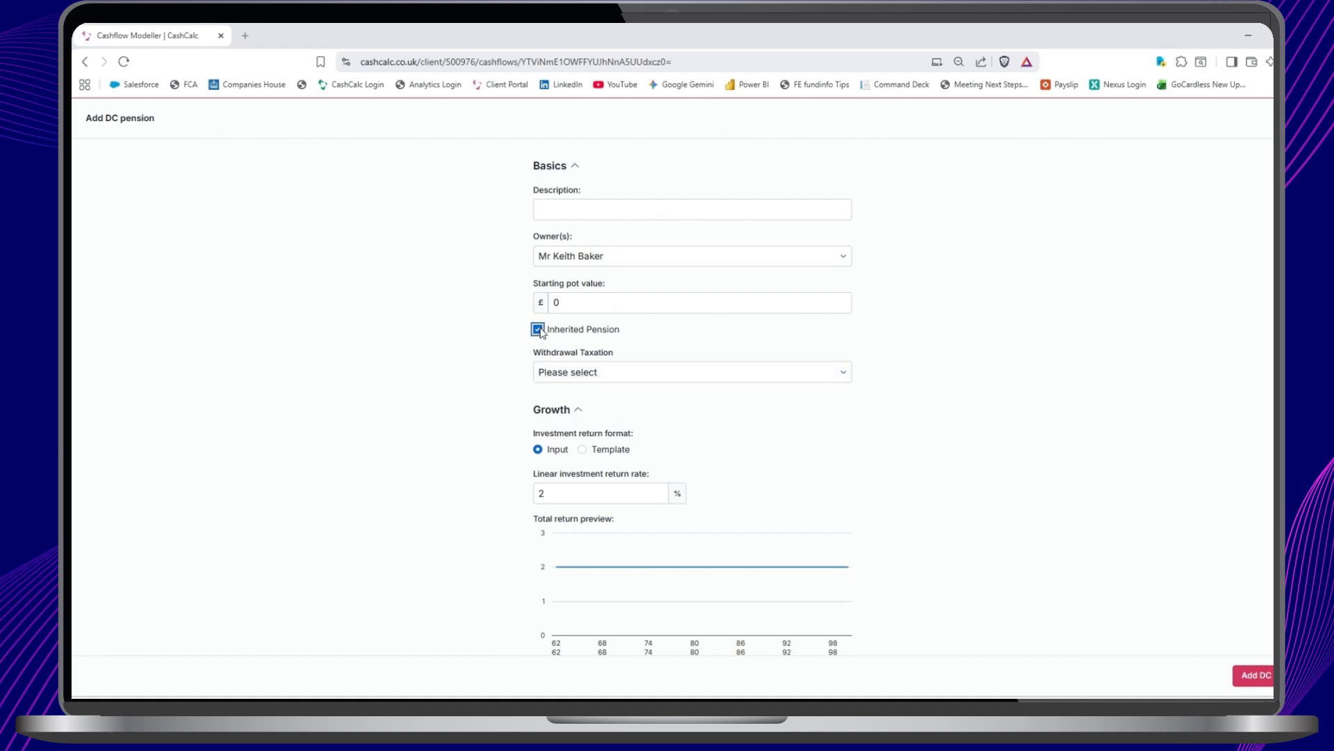
{"action": "left_click", "coordinate": [538, 329]}
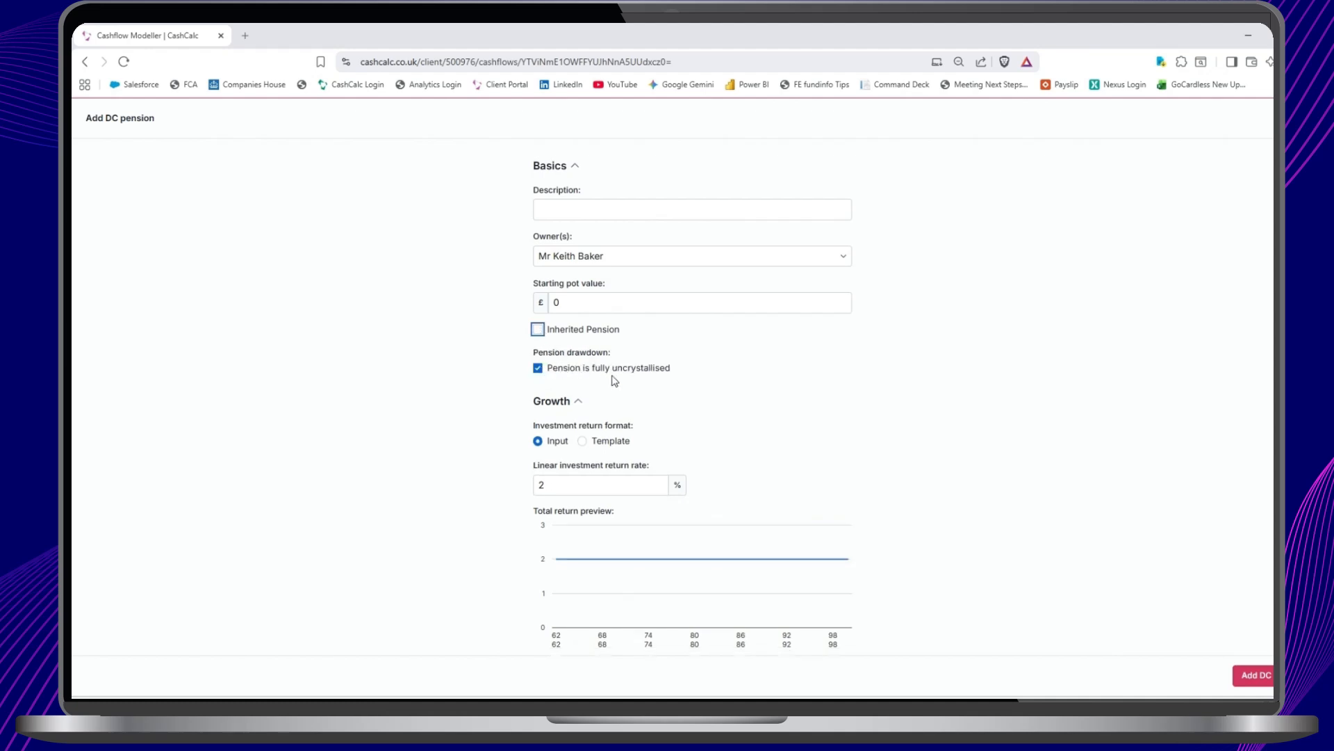
Mark the DC pension as not fully uncrystallised, review its pot value and growth fields, and close the form without adding it
{"action": "left_click", "coordinate": [540, 370]}
{"action": "left_click", "coordinate": [539, 369]}
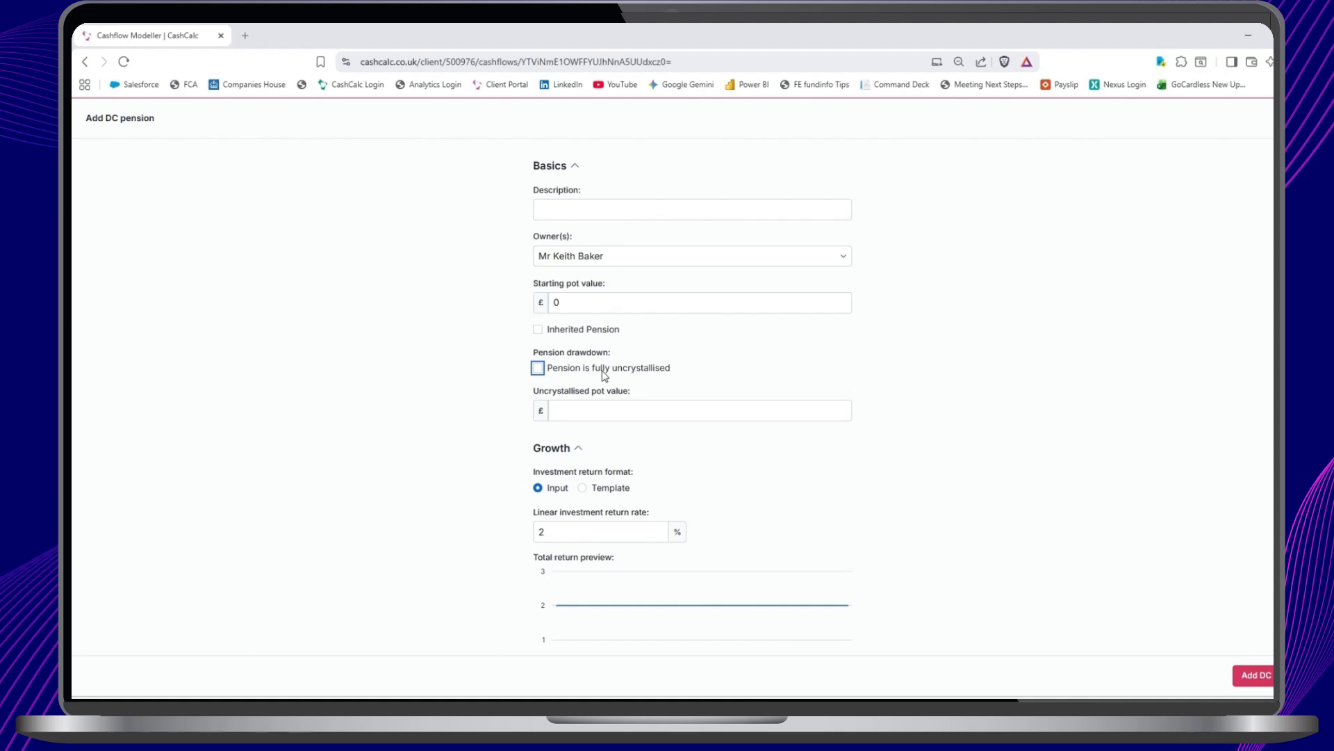
{"action": "scroll", "coordinate": [618, 379], "scroll_direction": "down", "scroll_amount": 2}
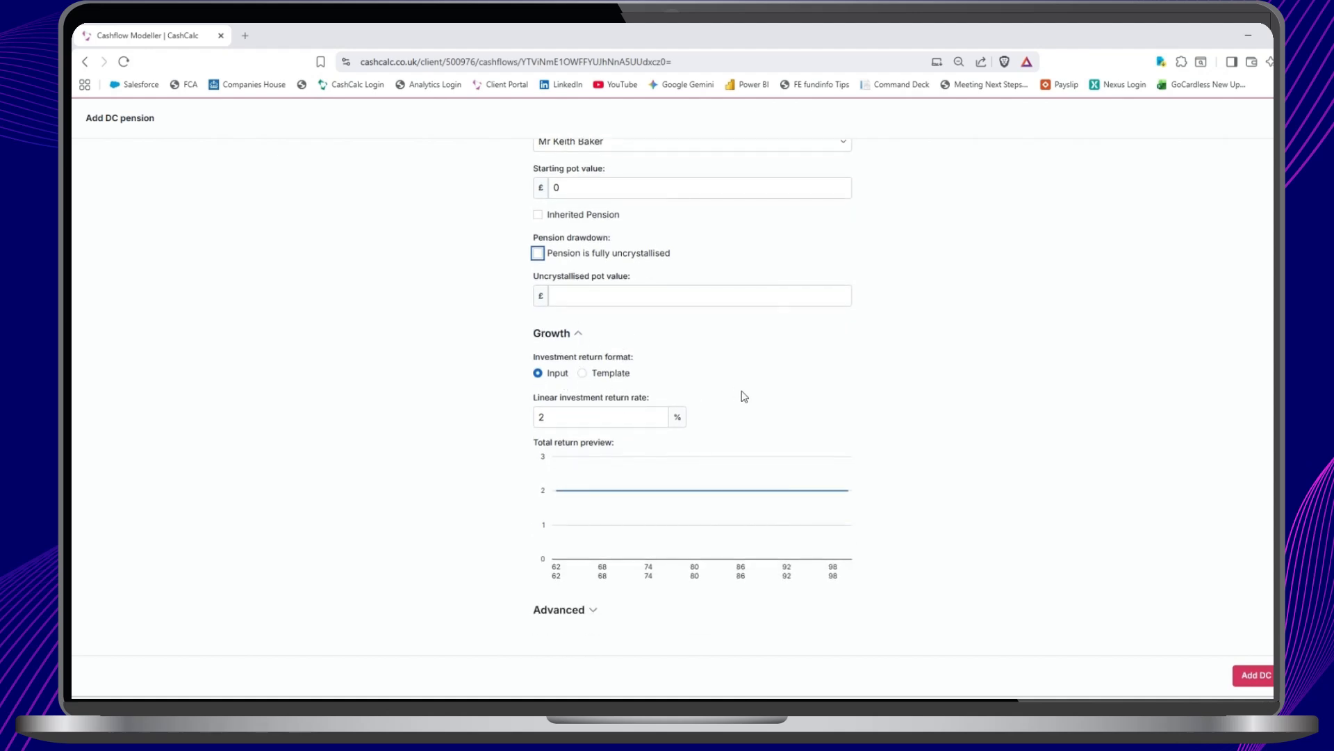
{"action": "scroll", "coordinate": [744, 396], "scroll_direction": "up", "scroll_amount": 2}
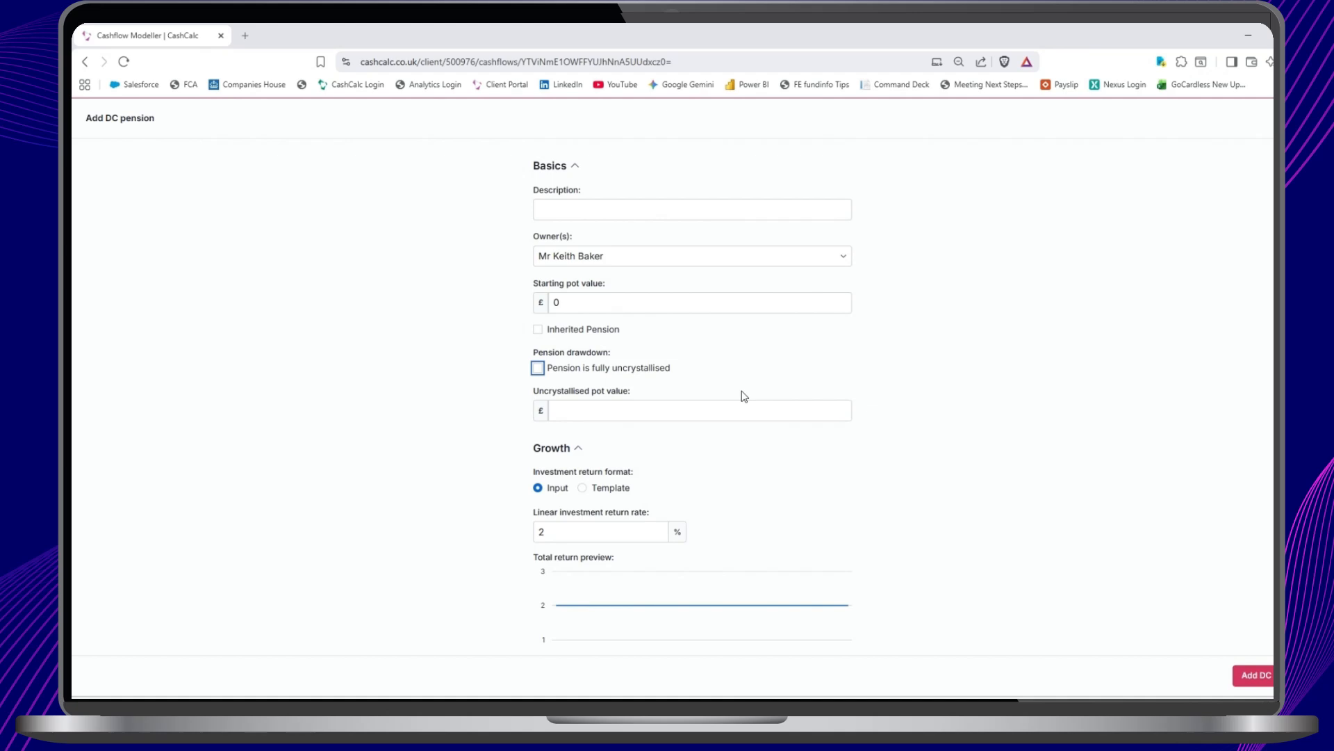
{"action": "left_click", "coordinate": [1307, 118]}
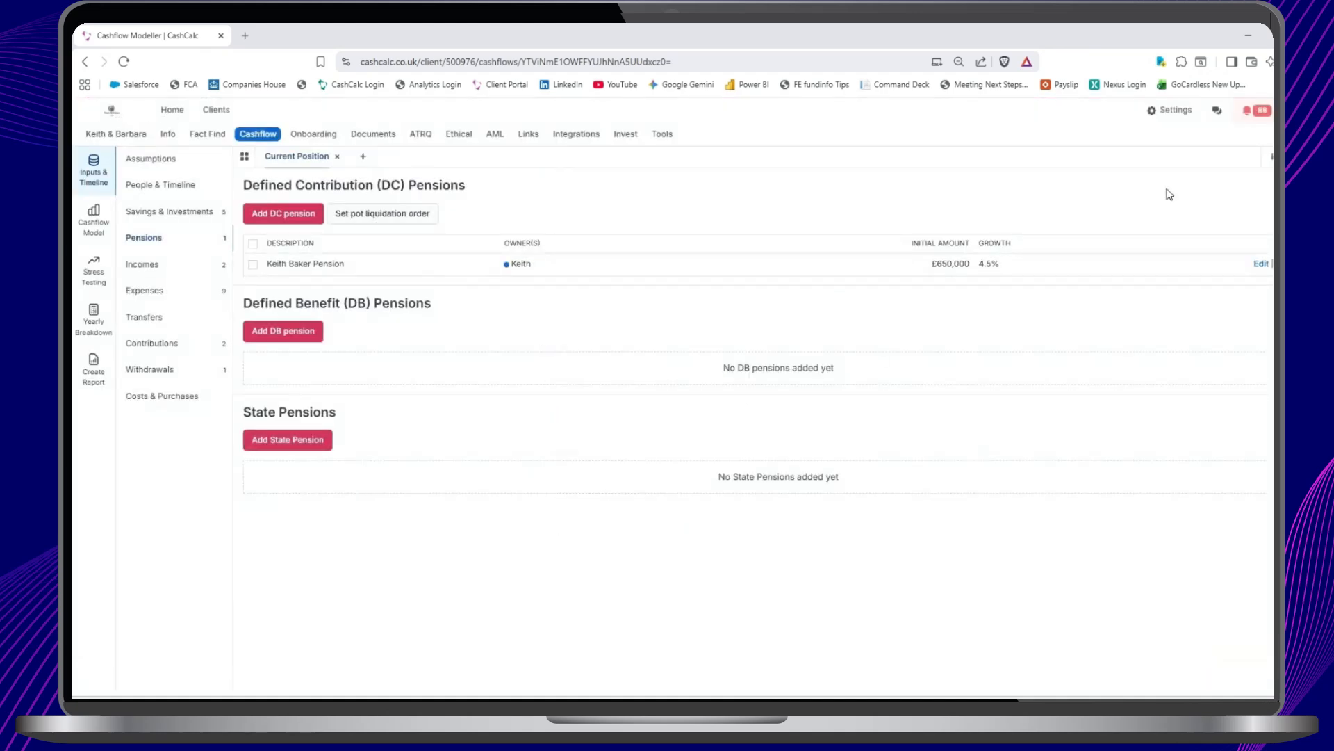
Start a DB pension entry with Active status, examine its benefit and scheme information fields, and close it without adding it
{"action": "left_click", "coordinate": [291, 340]}
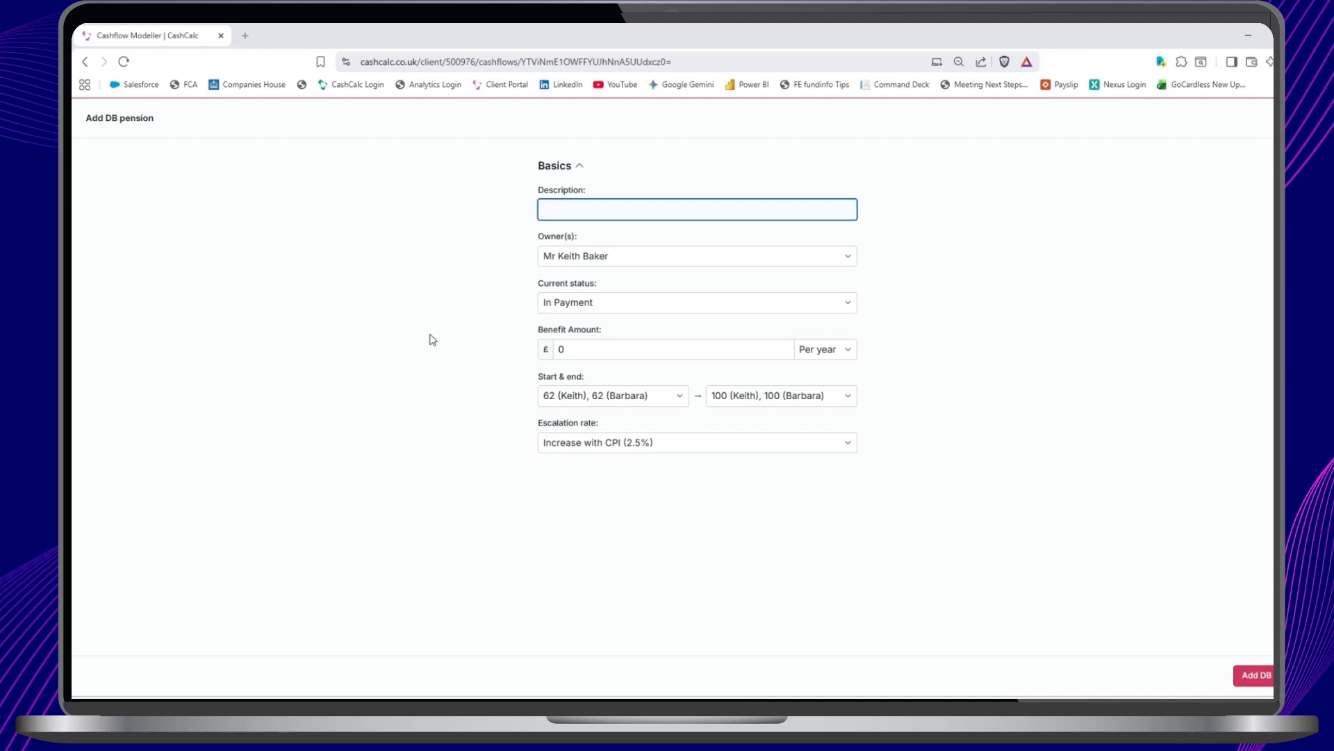
{"action": "left_click", "coordinate": [591, 306]}
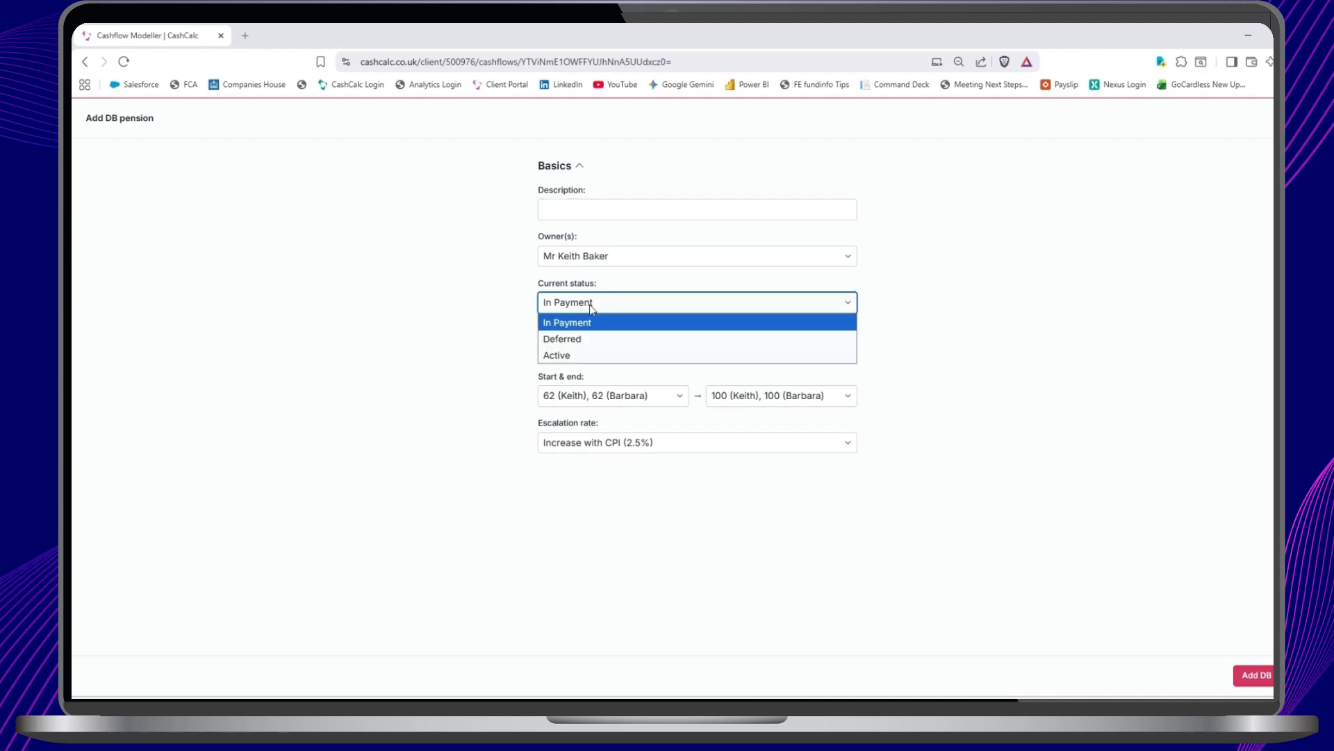
{"action": "left_click", "coordinate": [592, 353]}
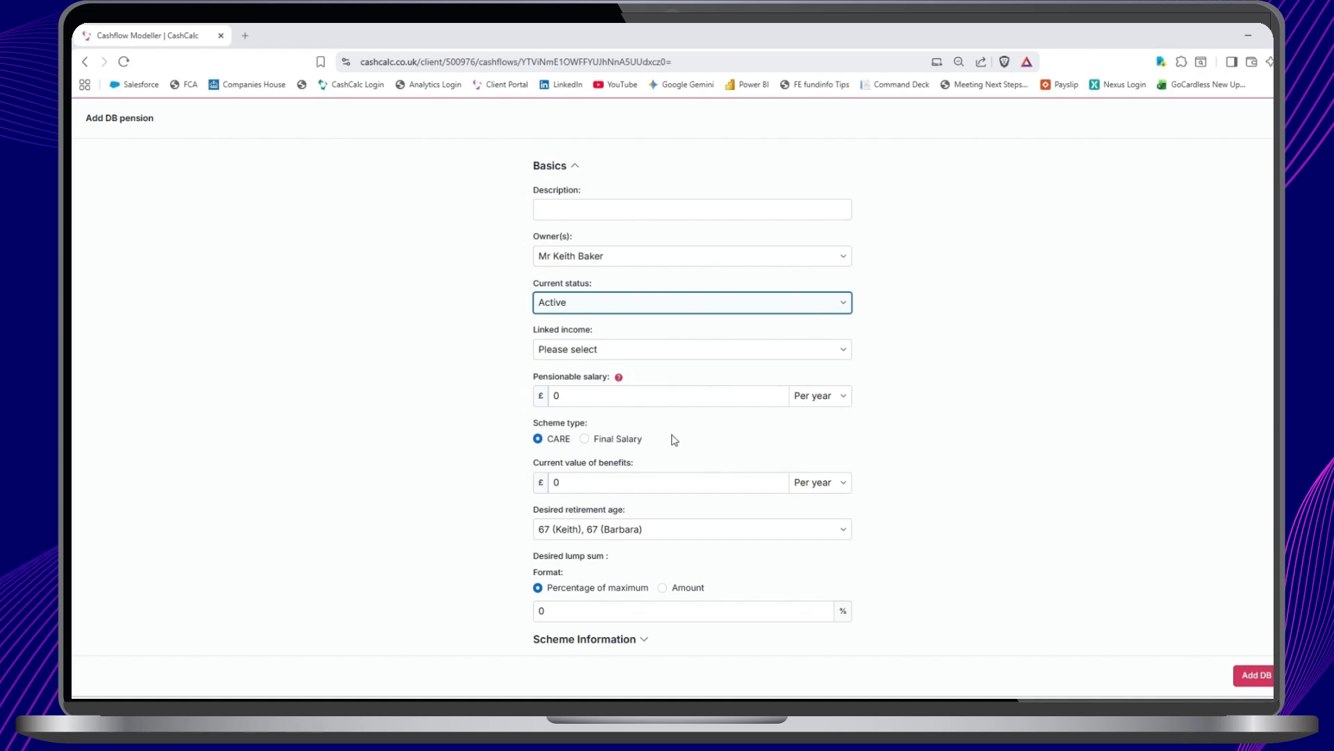
{"action": "scroll", "coordinate": [674, 439], "scroll_direction": "down", "scroll_amount": 1}
{"action": "left_click", "coordinate": [603, 613]}
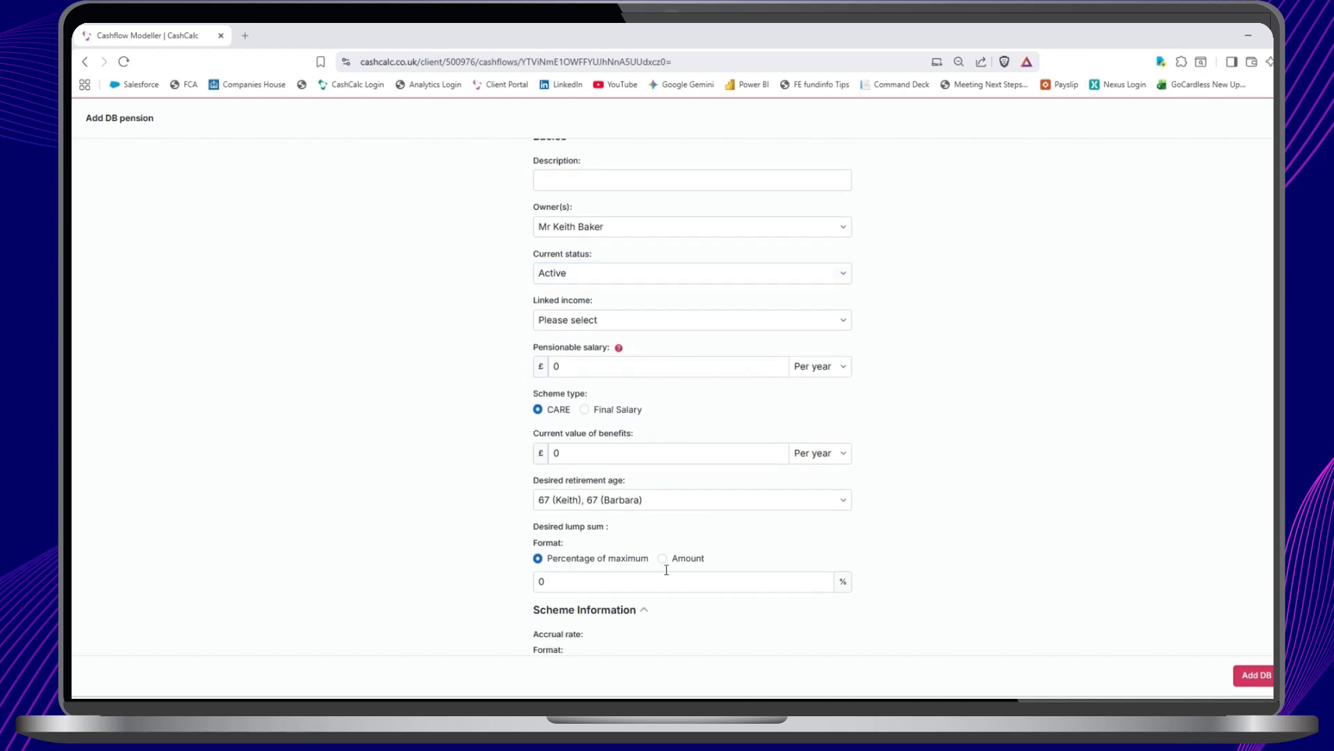
{"action": "scroll", "coordinate": [710, 537], "scroll_direction": "down", "scroll_amount": 3}
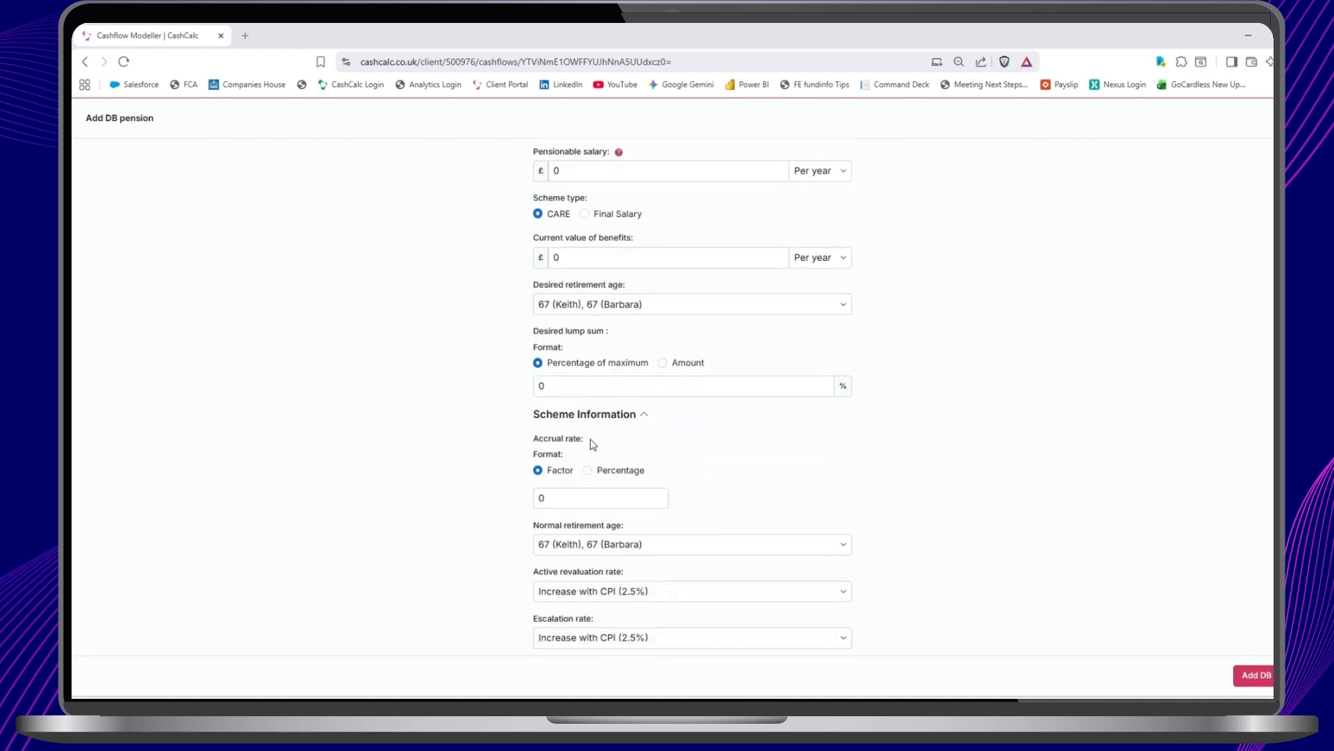
{"action": "scroll", "coordinate": [616, 459], "scroll_direction": "down", "scroll_amount": 3}
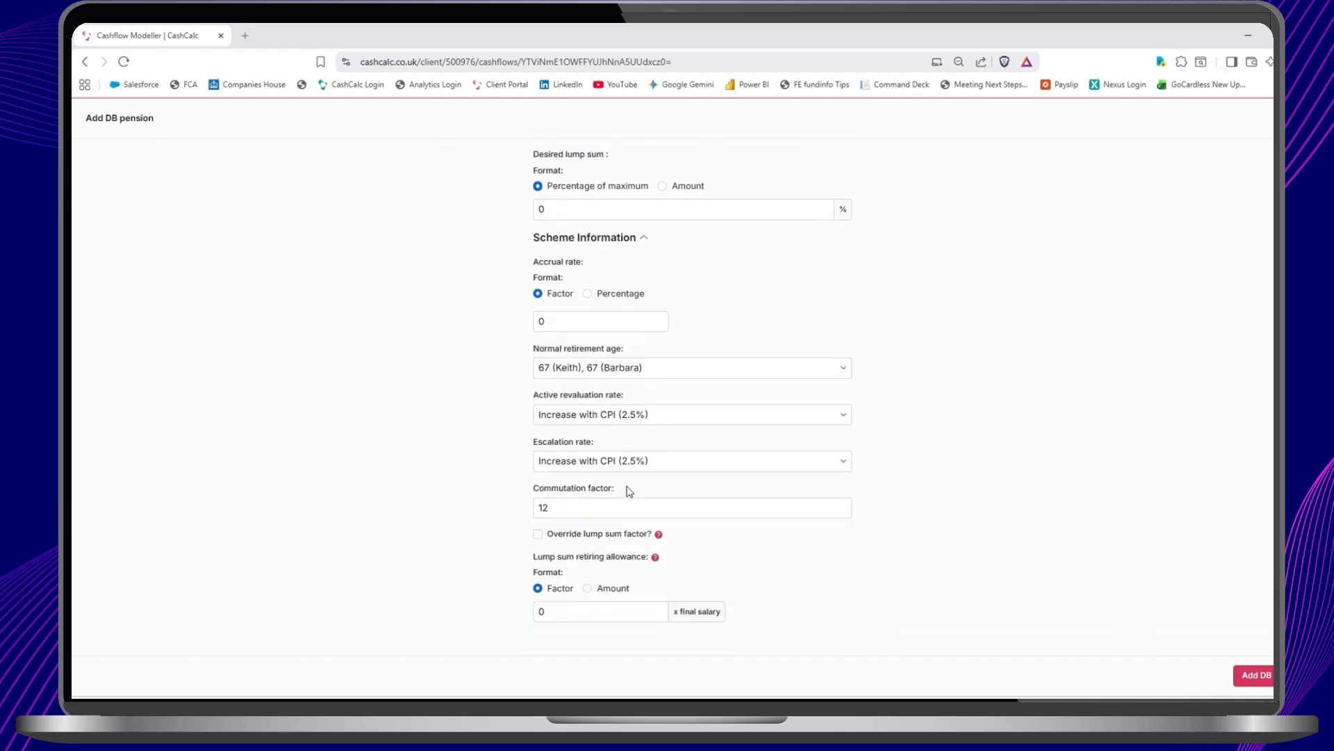
{"action": "scroll", "coordinate": [707, 501], "scroll_direction": "up", "scroll_amount": 6}
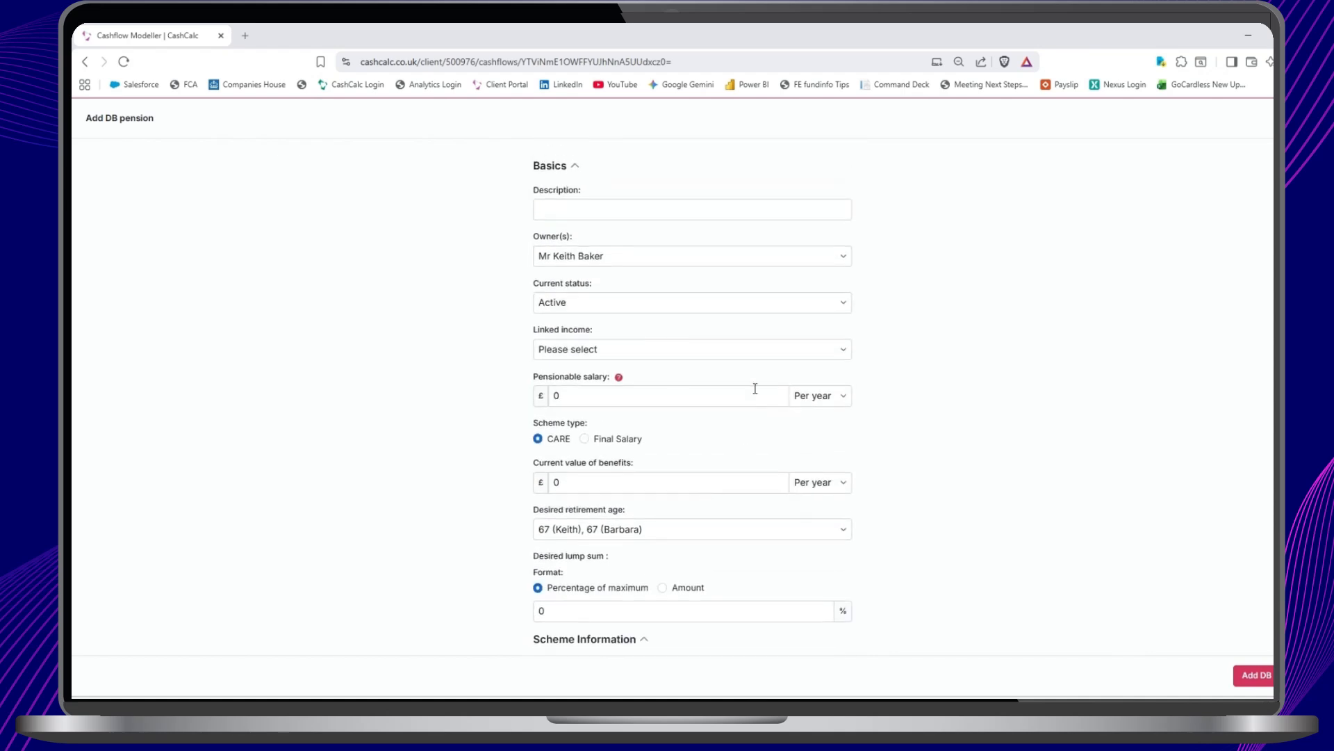
{"action": "left_click", "coordinate": [1310, 118]}
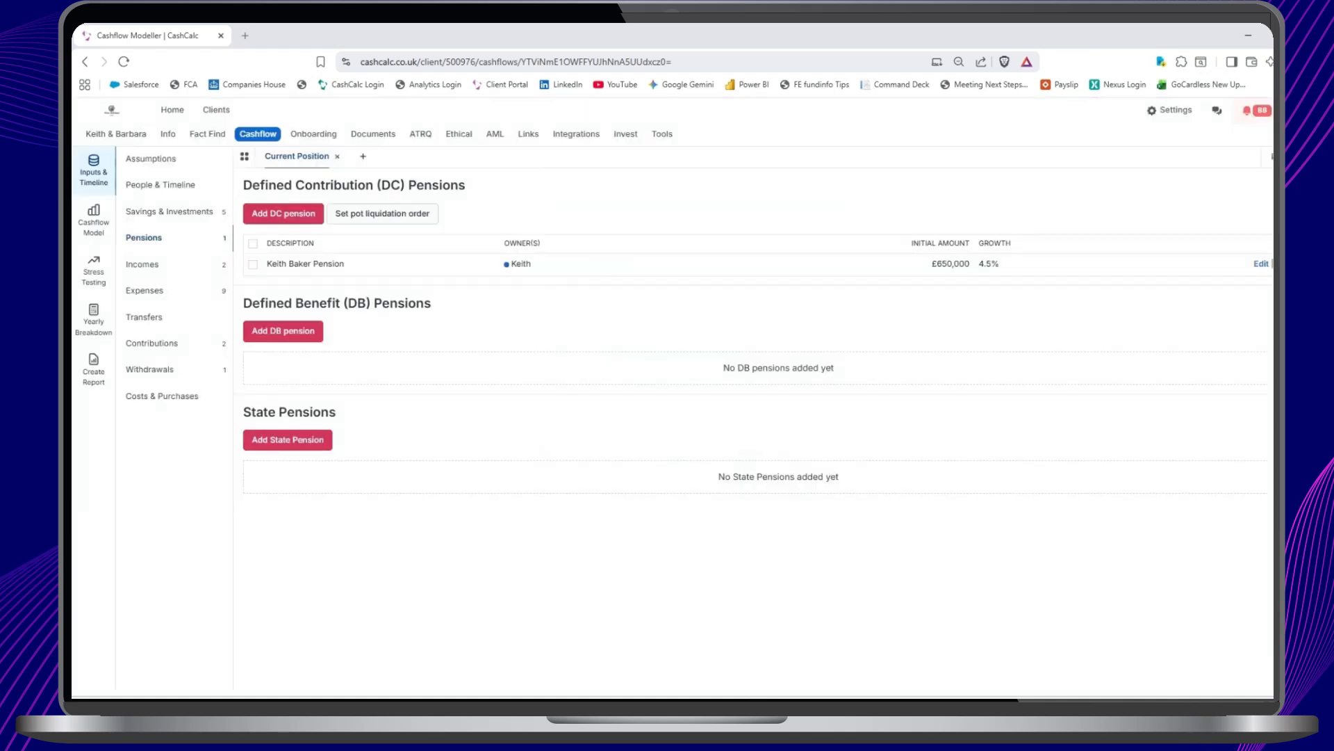
Start a new income entry, compare the fields of the Other income category, and return the category to Employment
{"action": "left_click", "coordinate": [144, 265]}
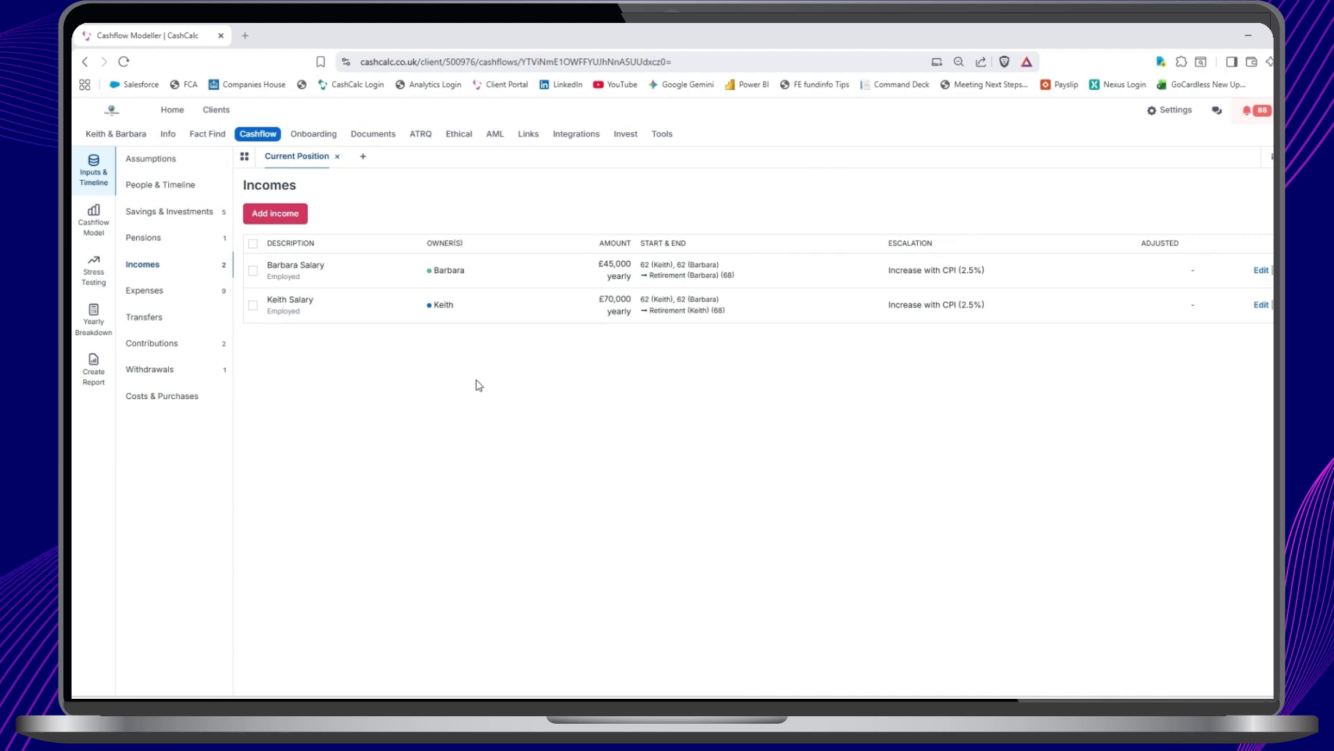
{"action": "left_click", "coordinate": [283, 218]}
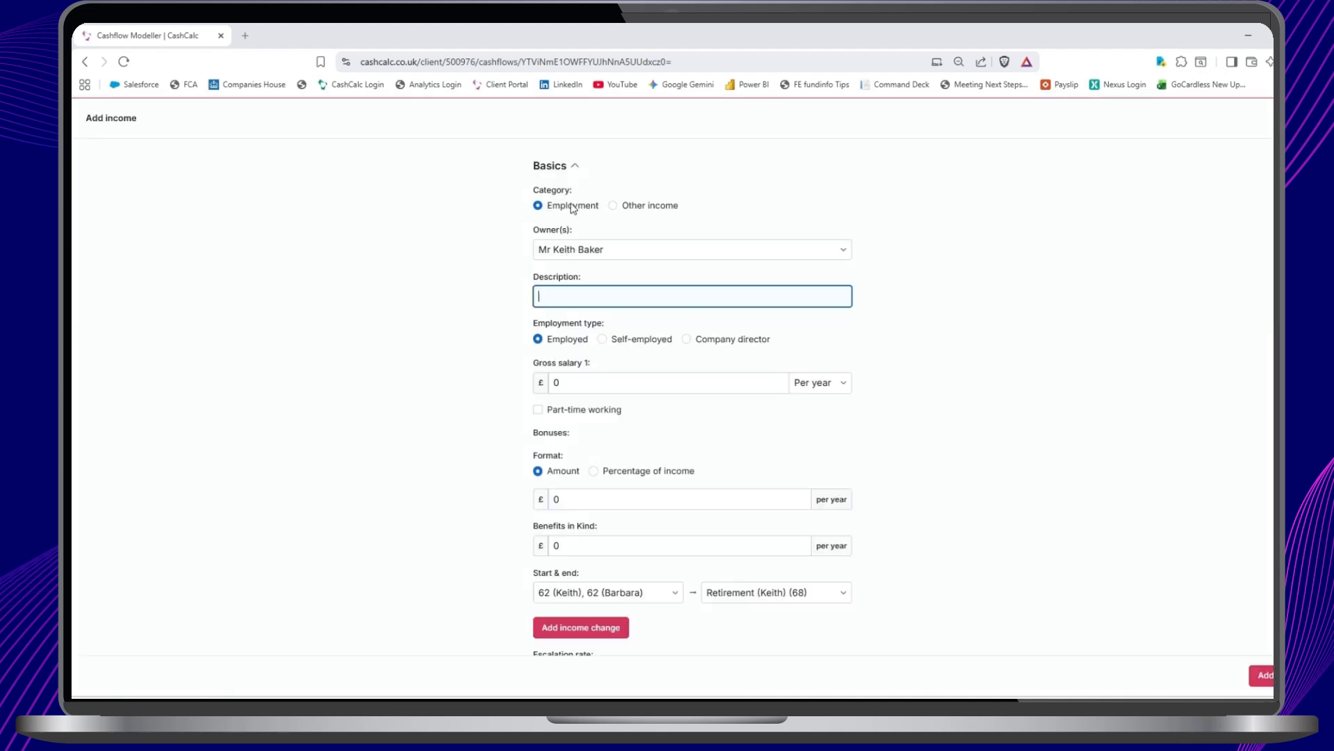
{"action": "left_click", "coordinate": [616, 208]}
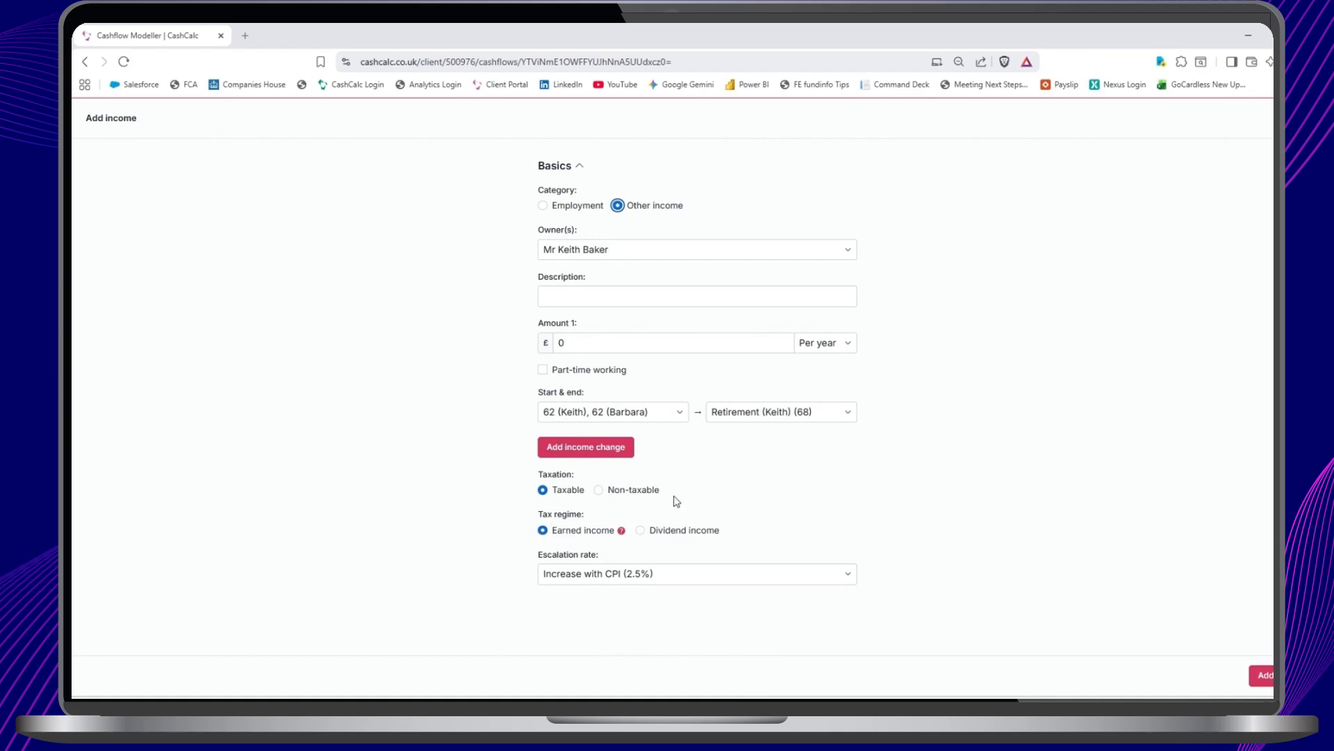
{"action": "left_click", "coordinate": [543, 206]}
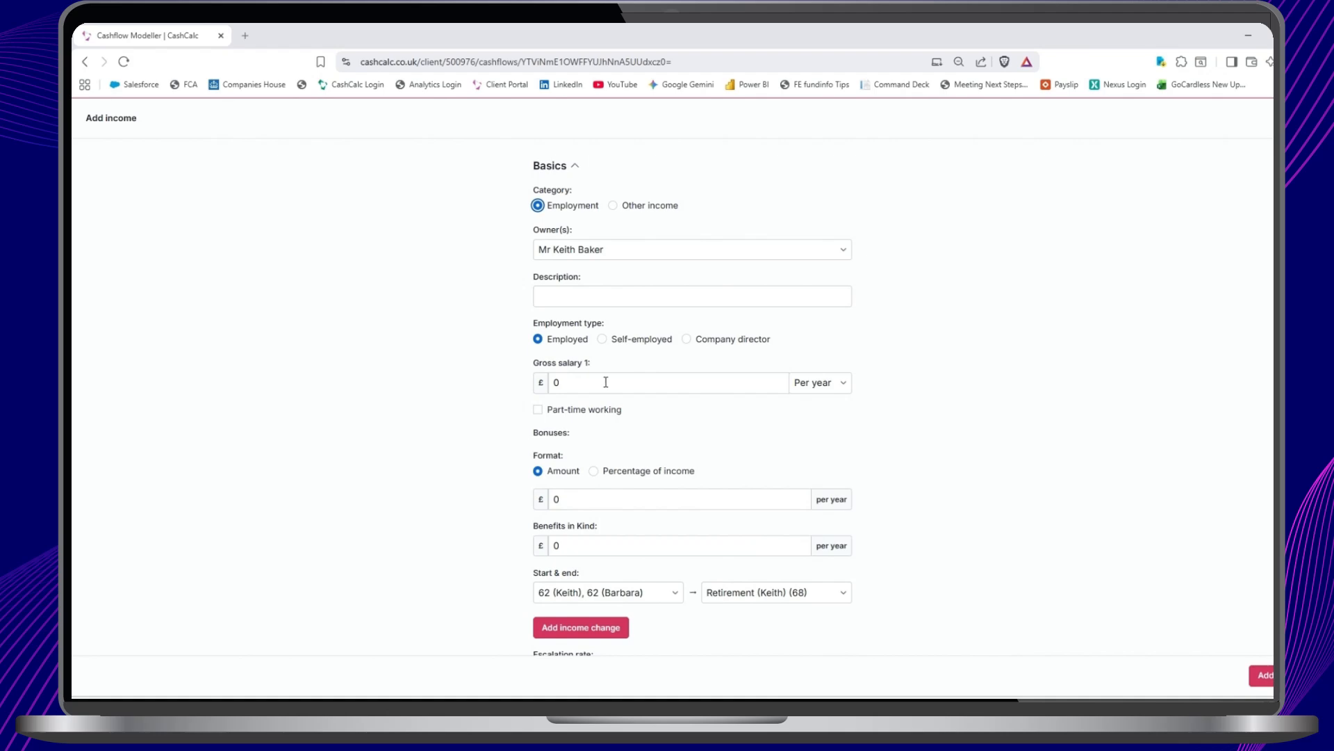
Set the employment income's first gross salary to 70000 per year
{"action": "left_click", "coordinate": [576, 384]}
{"action": "key", "text": "BackSpace"}
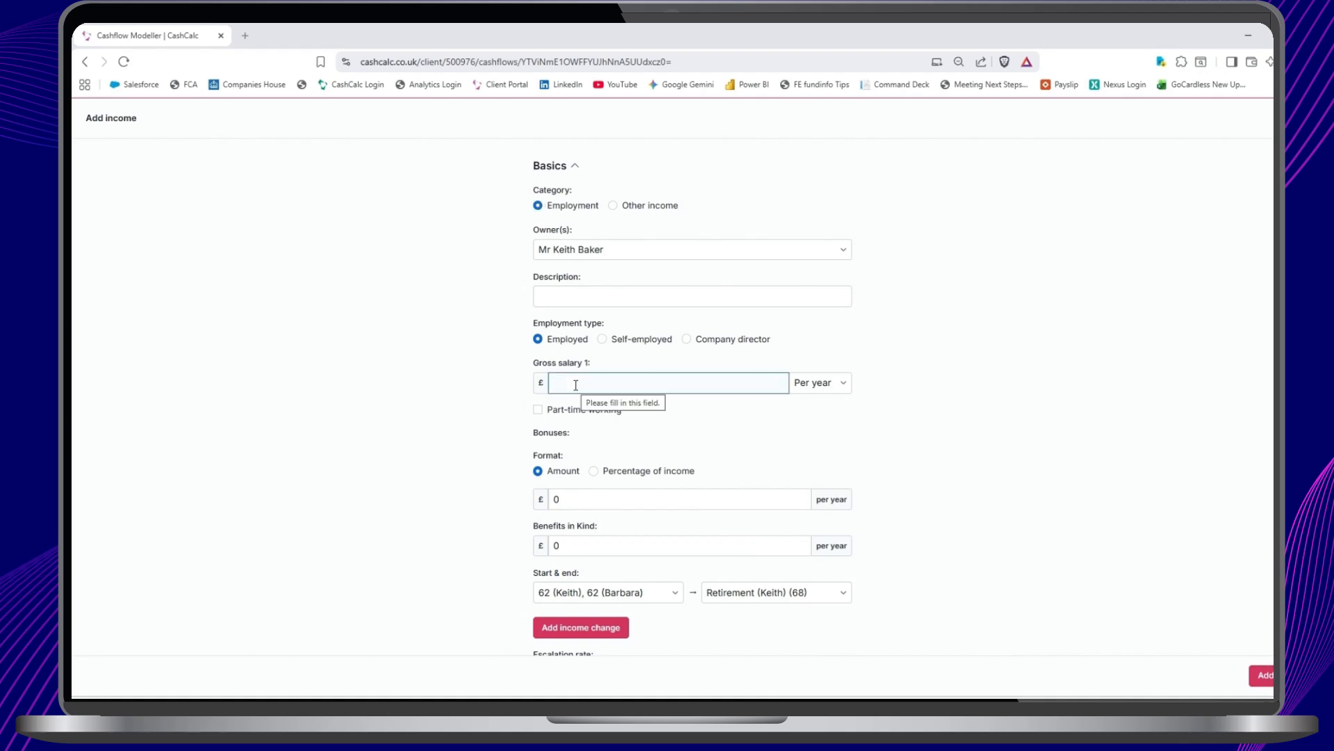
{"action": "type", "text": "70000"}
Include pension contributions from salary and set the salary sacrifice contribution to 6% of income
{"action": "scroll", "coordinate": [611, 494], "scroll_direction": "down", "scroll_amount": 2}
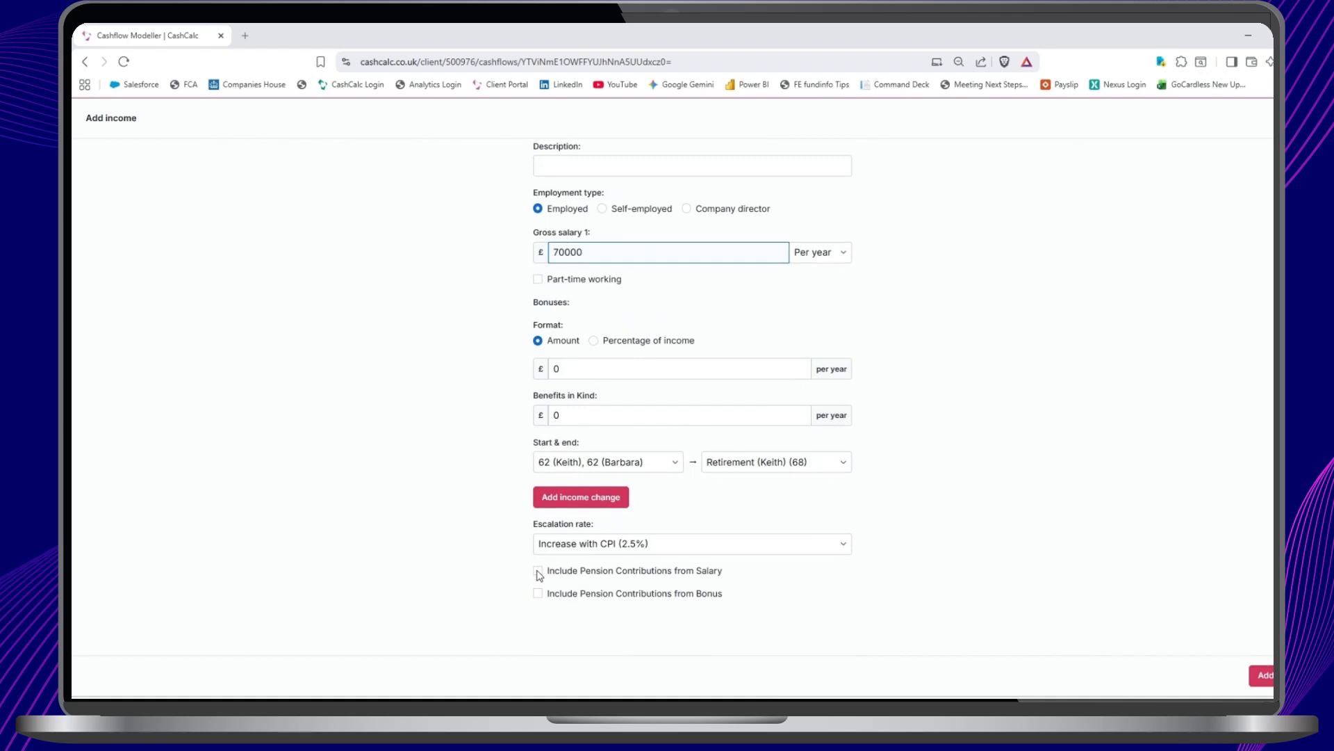
{"action": "left_click", "coordinate": [538, 570]}
{"action": "scroll", "coordinate": [625, 553], "scroll_direction": "down", "scroll_amount": 2}
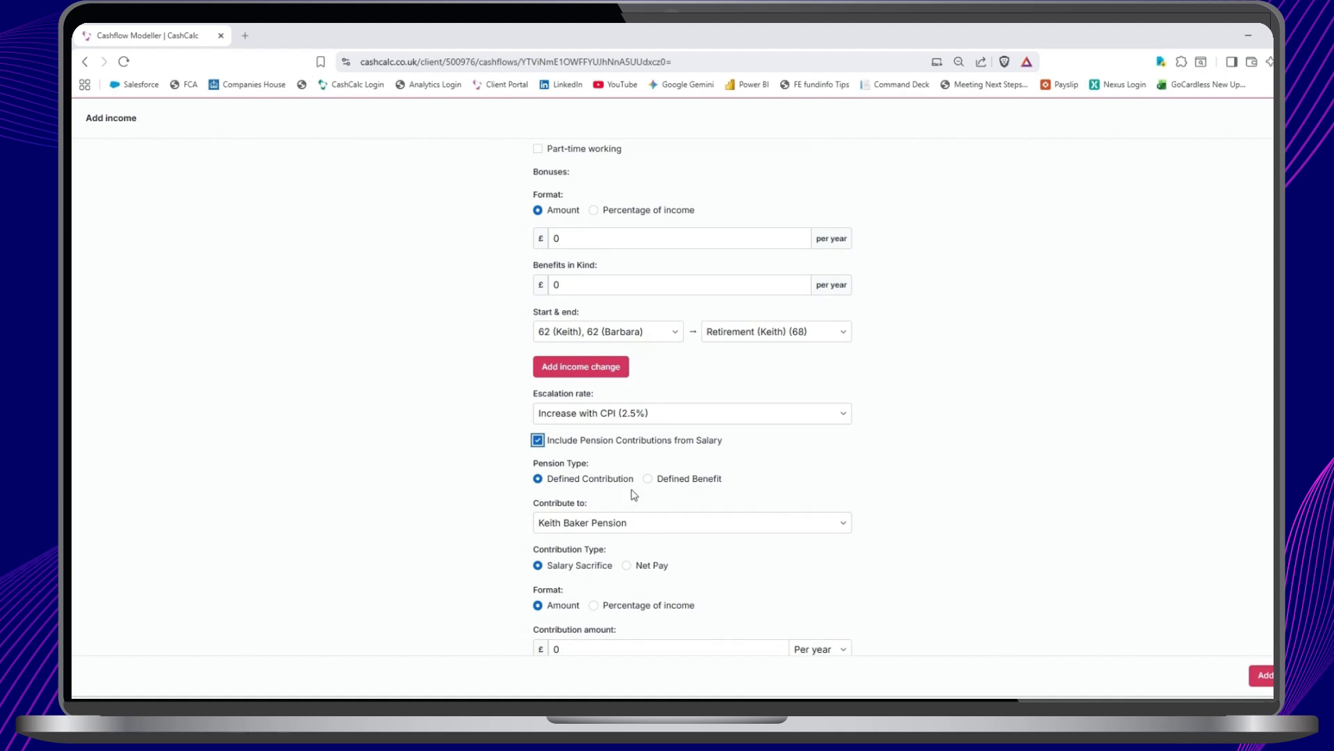
{"action": "scroll", "coordinate": [683, 484], "scroll_direction": "down", "scroll_amount": 2}
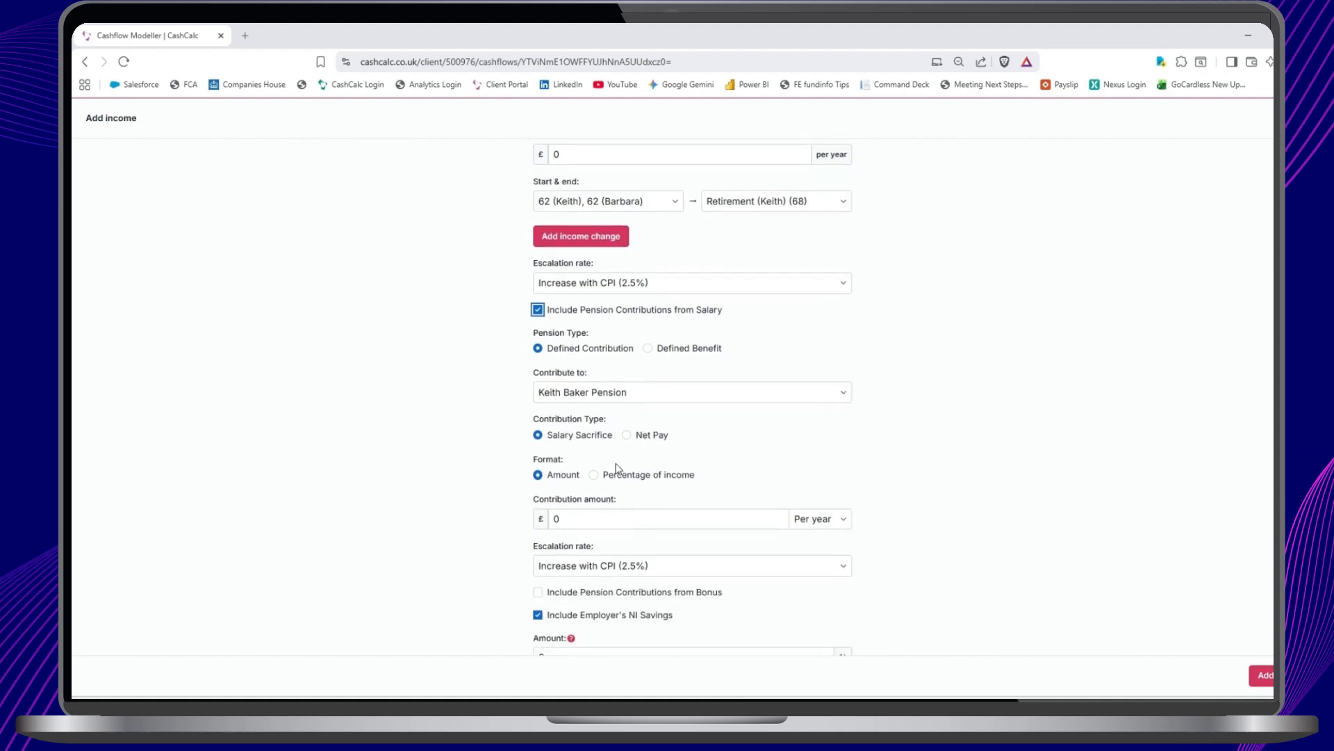
{"action": "left_click", "coordinate": [593, 475]}
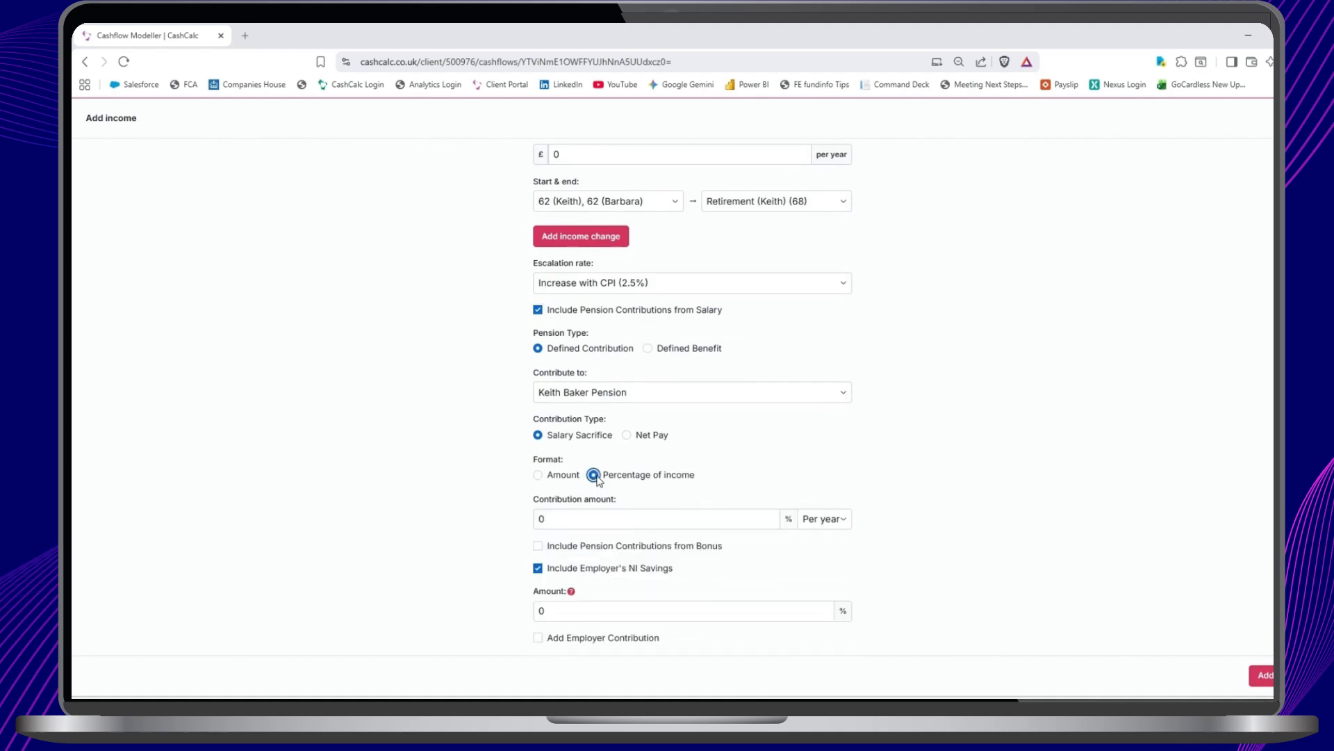
{"action": "left_click", "coordinate": [588, 520]}
{"action": "type", "text": "6"}
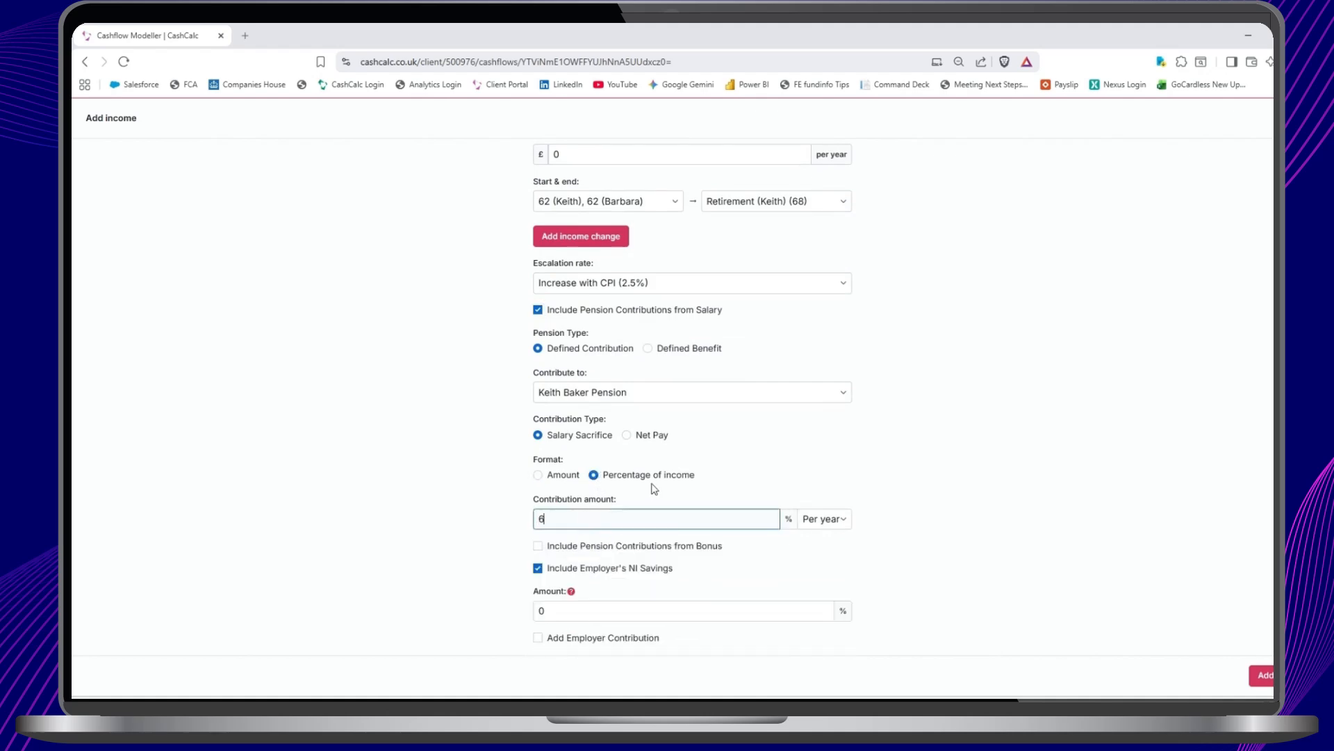
Add an employer contribution to the income entry and set it to 8% of income
{"action": "scroll", "coordinate": [656, 483], "scroll_direction": "down", "scroll_amount": 1}
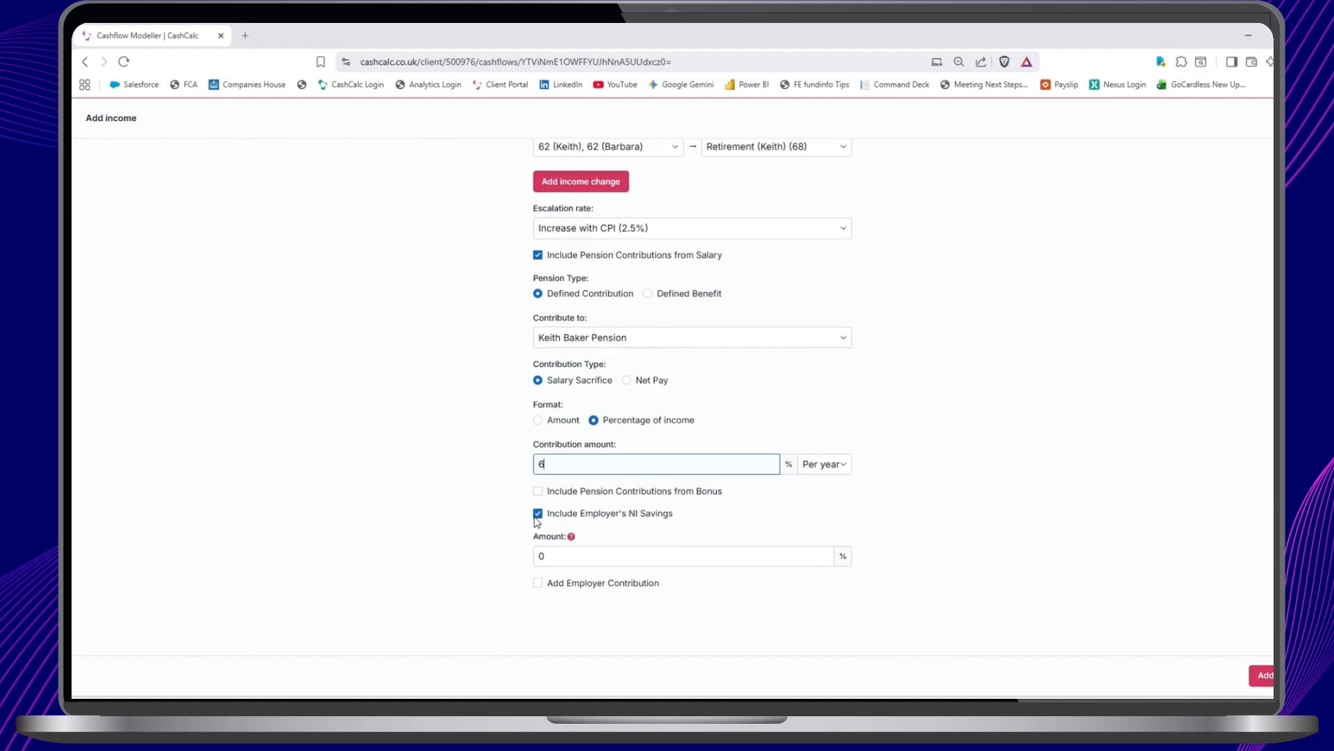
{"action": "left_click", "coordinate": [542, 586]}
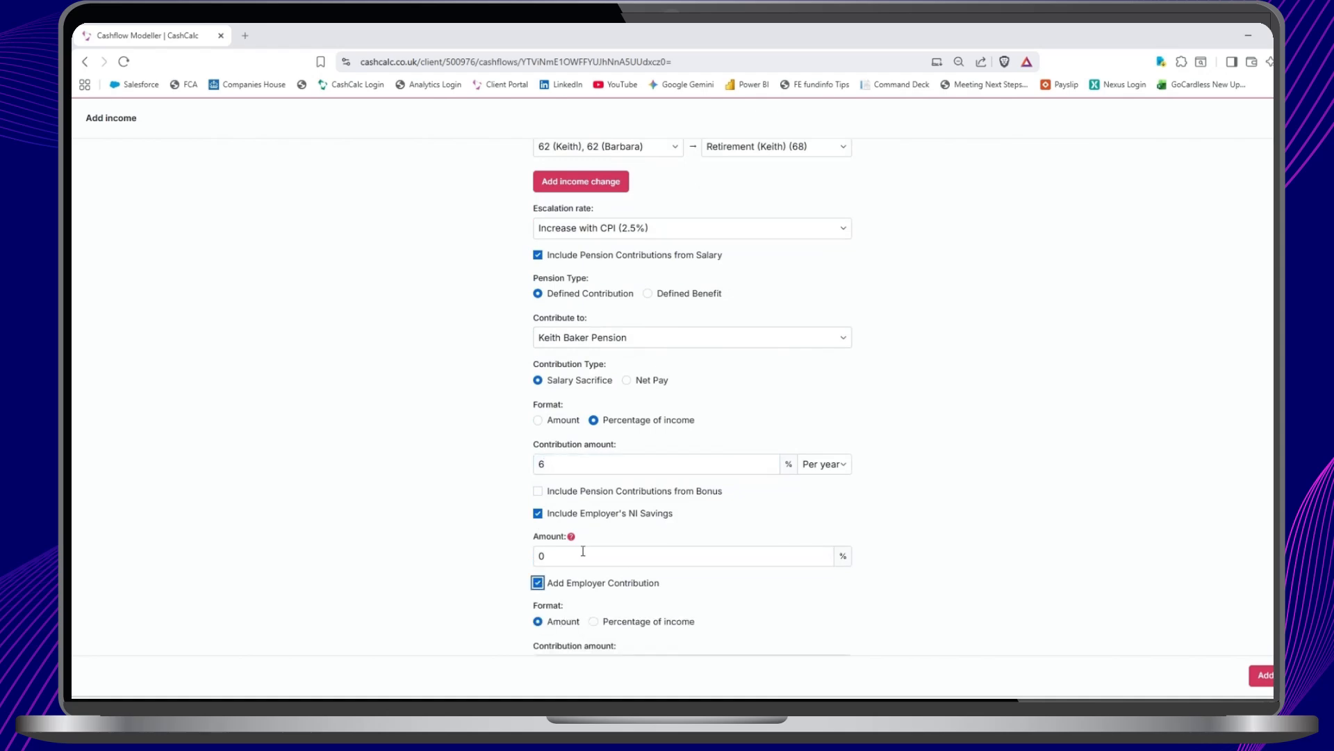
{"action": "scroll", "coordinate": [648, 542], "scroll_direction": "down", "scroll_amount": 1}
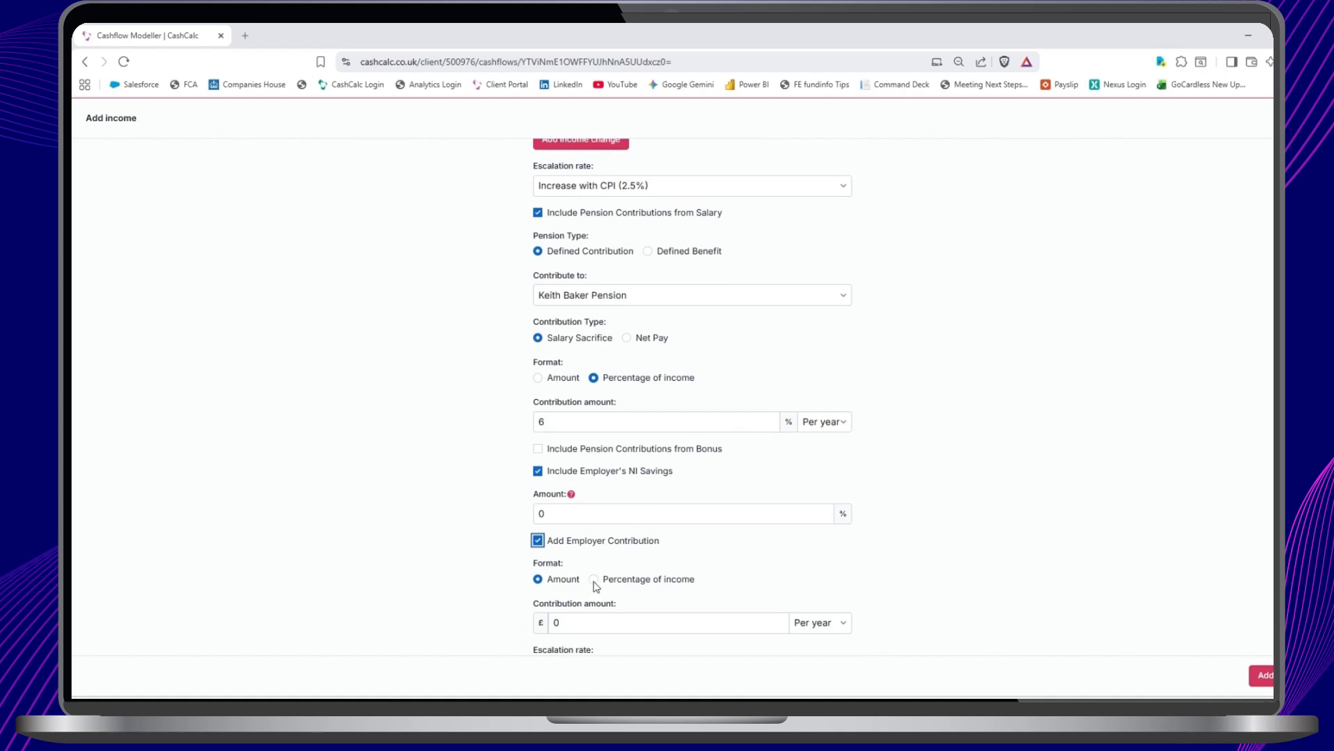
{"action": "scroll", "coordinate": [597, 586], "scroll_direction": "down", "scroll_amount": 2}
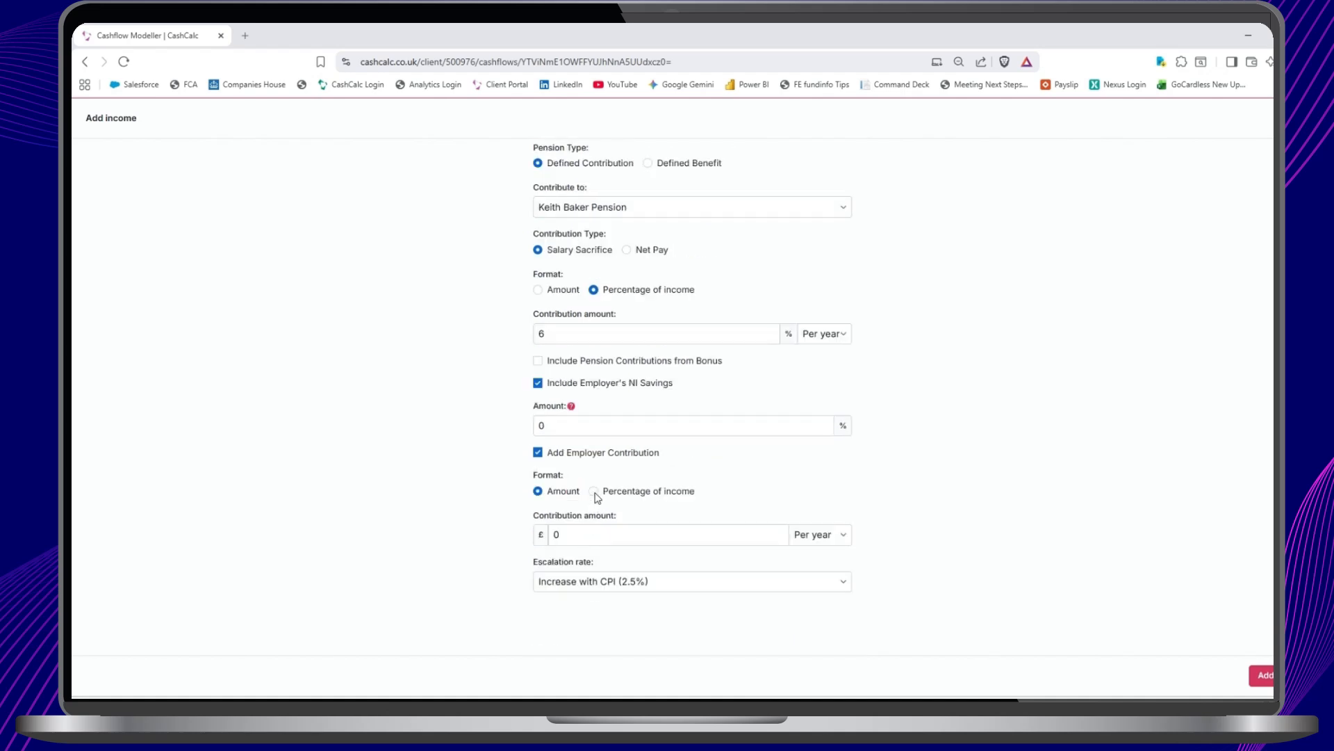
{"action": "left_click", "coordinate": [595, 493]}
{"action": "left_click", "coordinate": [575, 578]}
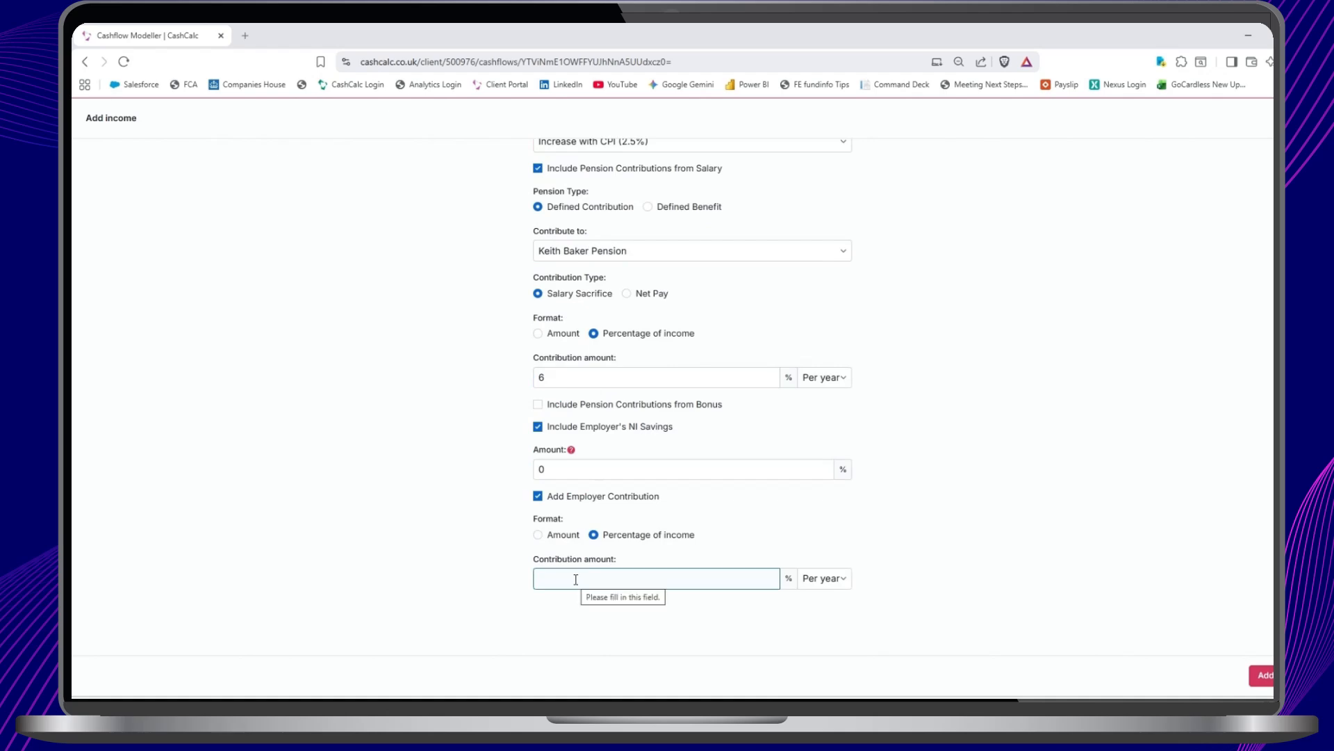
{"action": "type", "text": "8"}
Add an income change with a second gross salary of 35000, review its period, and close the income form without adding it
{"action": "scroll", "coordinate": [821, 522], "scroll_direction": "up", "scroll_amount": 2}
{"action": "scroll", "coordinate": [821, 522], "scroll_direction": "up", "scroll_amount": 5}
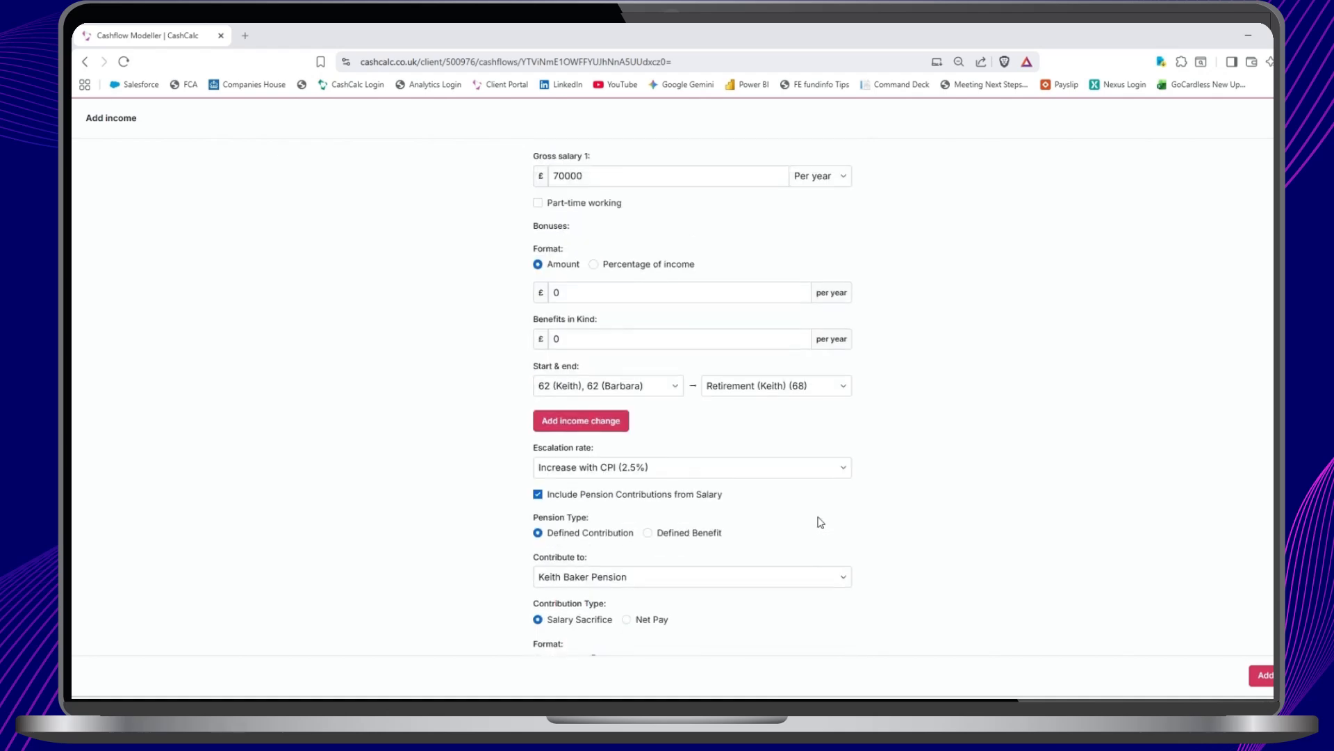
{"action": "left_click", "coordinate": [582, 426]}
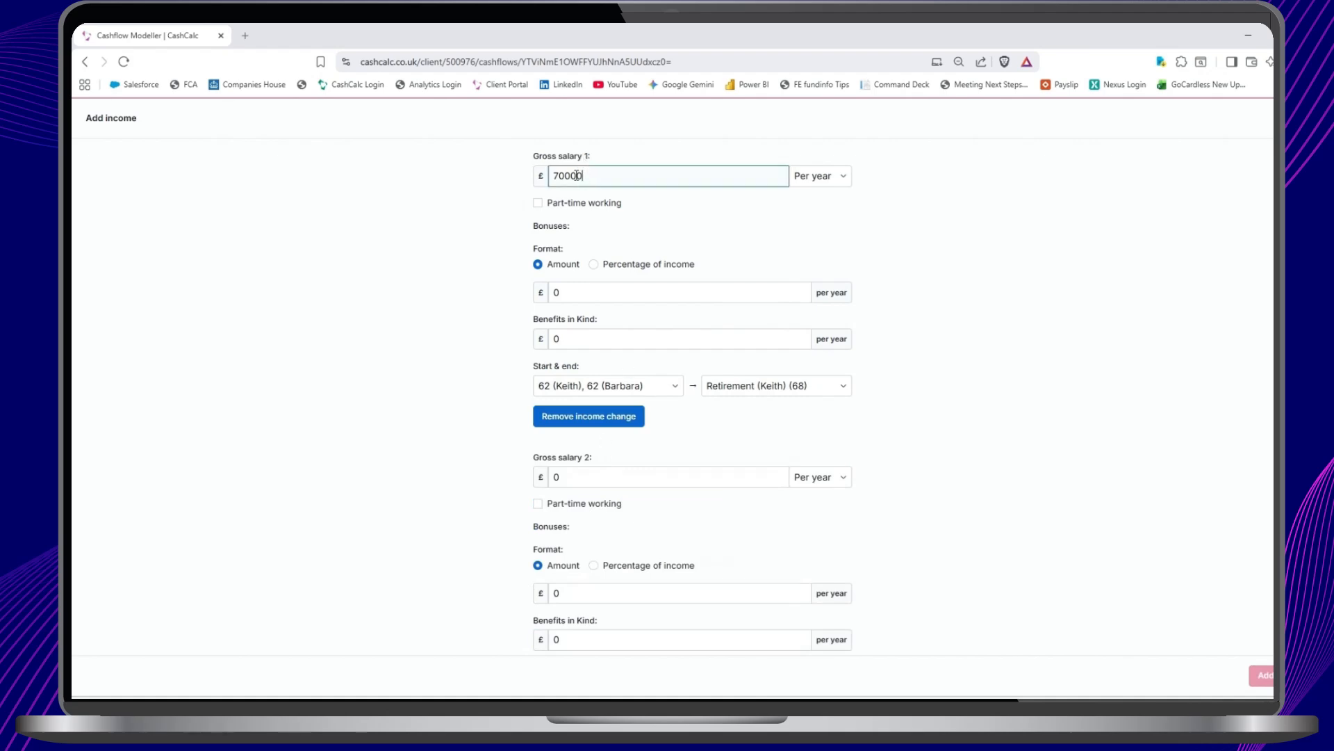
{"action": "left_click_drag", "start_coordinate": [588, 175], "coordinate": [550, 174]}
{"action": "left_click", "coordinate": [572, 478]}
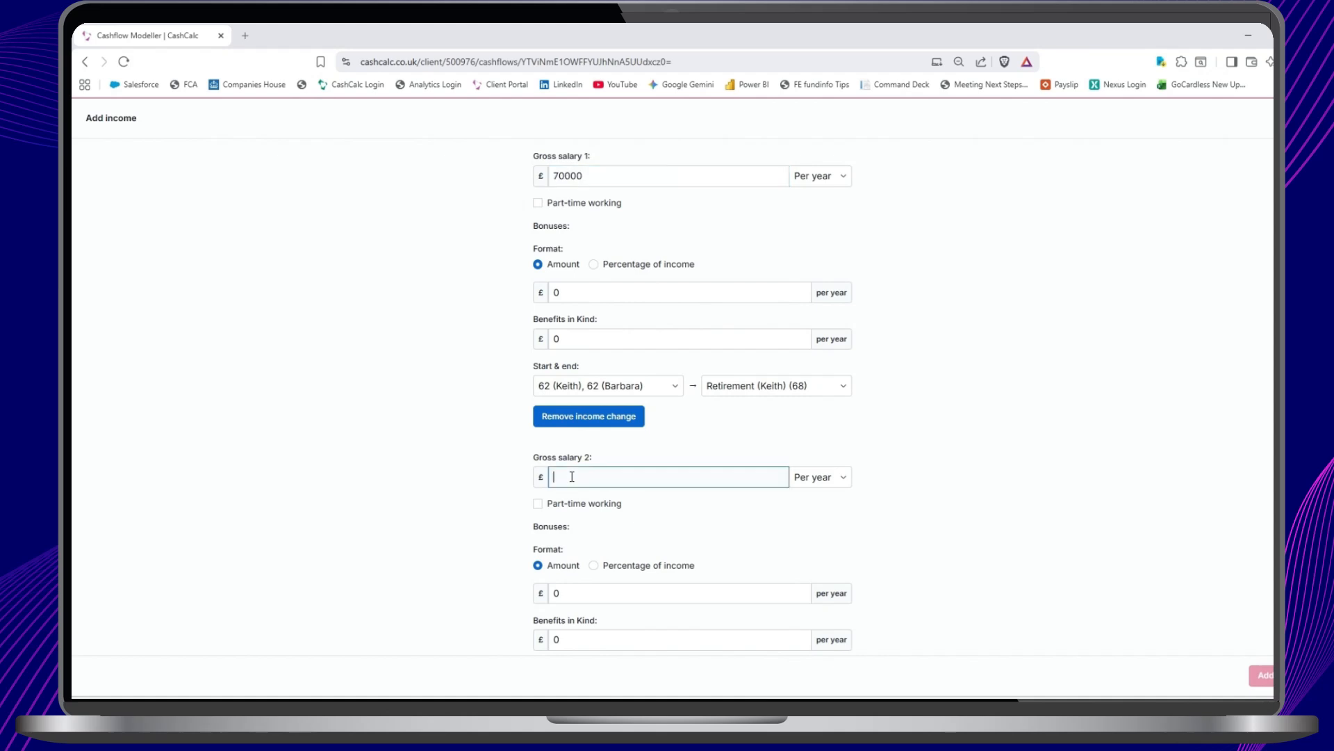
{"action": "type", "text": "35000"}
{"action": "scroll", "coordinate": [789, 453], "scroll_direction": "down", "scroll_amount": 4}
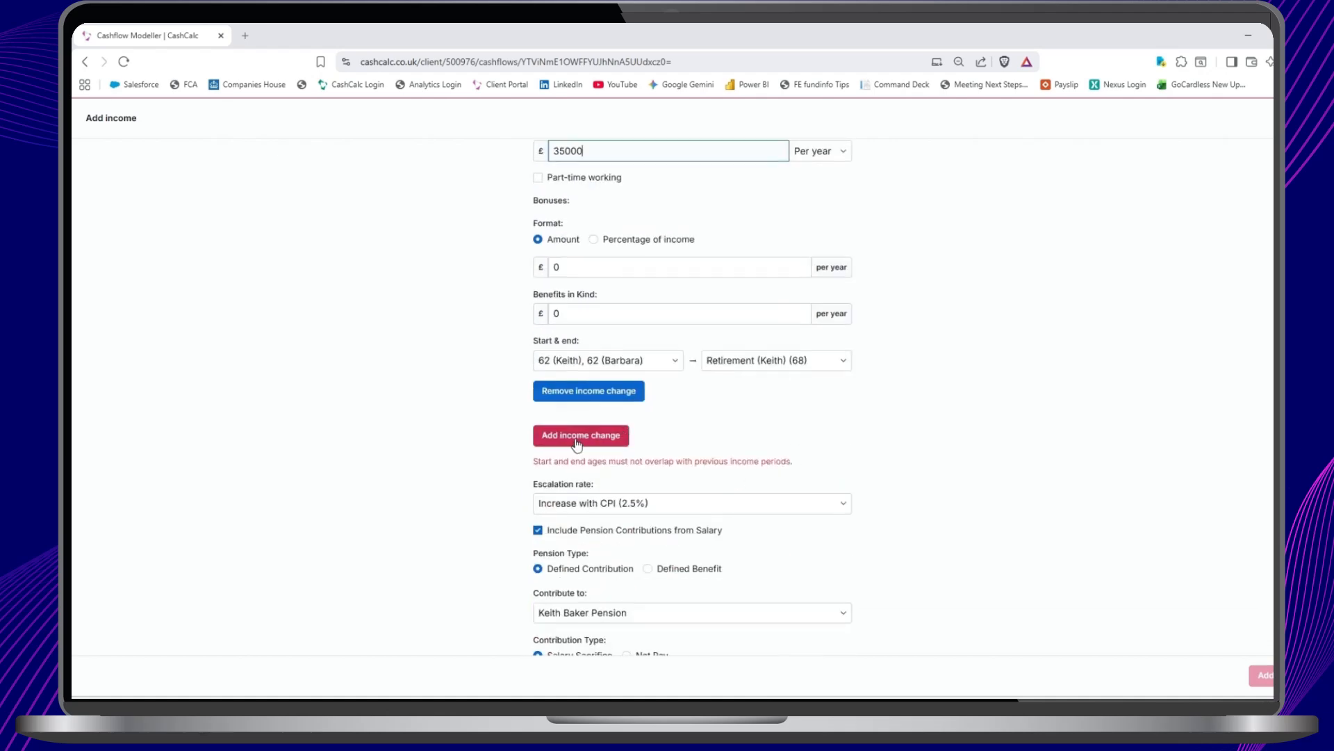
{"action": "scroll", "coordinate": [939, 451], "scroll_direction": "up", "scroll_amount": 7}
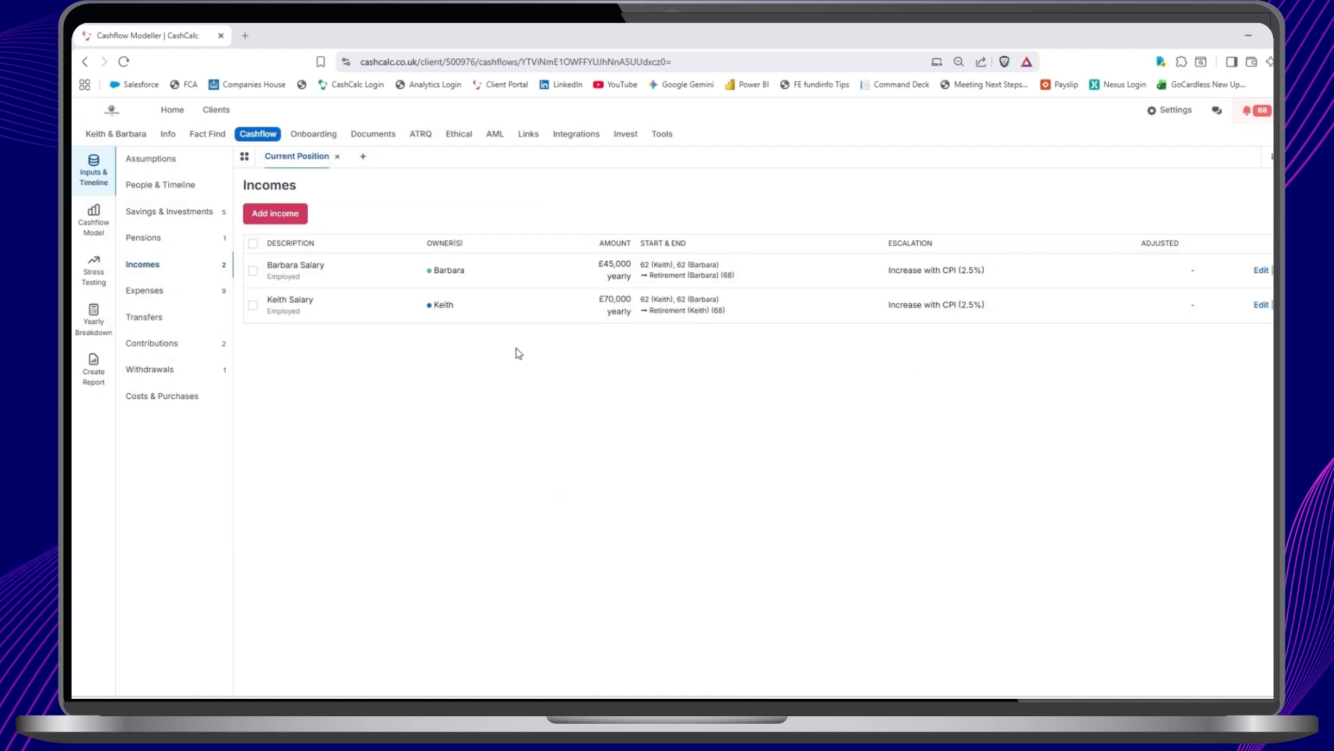
Review the expenses list, start an expense entry to examine the priority options, and close it without adding it
{"action": "left_click", "coordinate": [165, 292]}
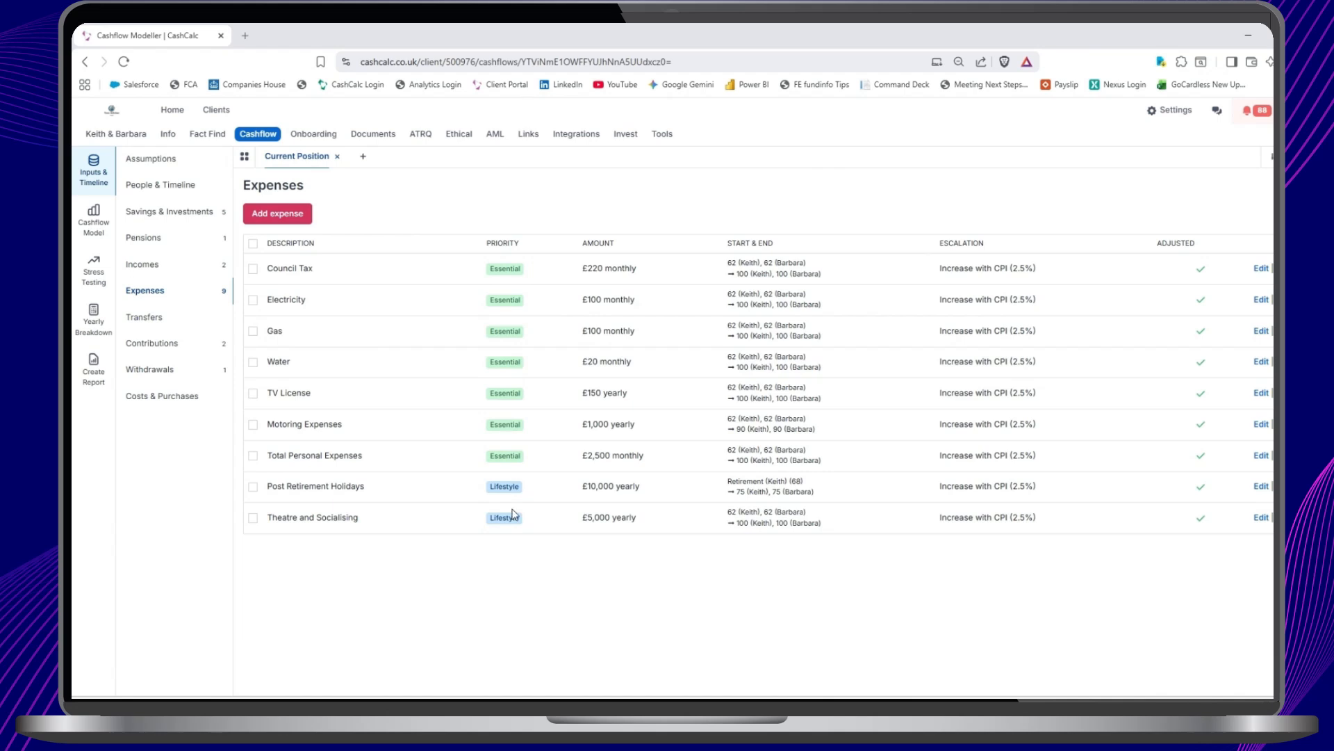
{"action": "left_click", "coordinate": [278, 218]}
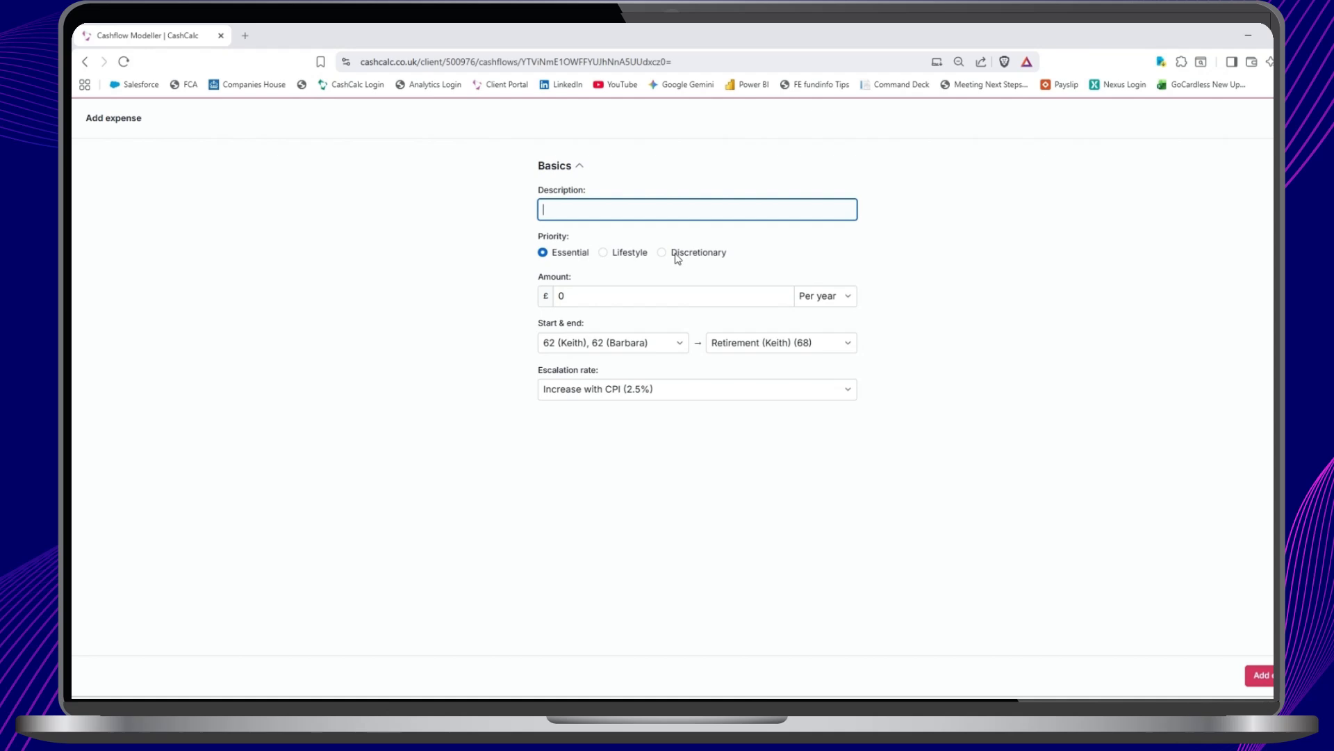
{"action": "left_click", "coordinate": [1310, 118]}
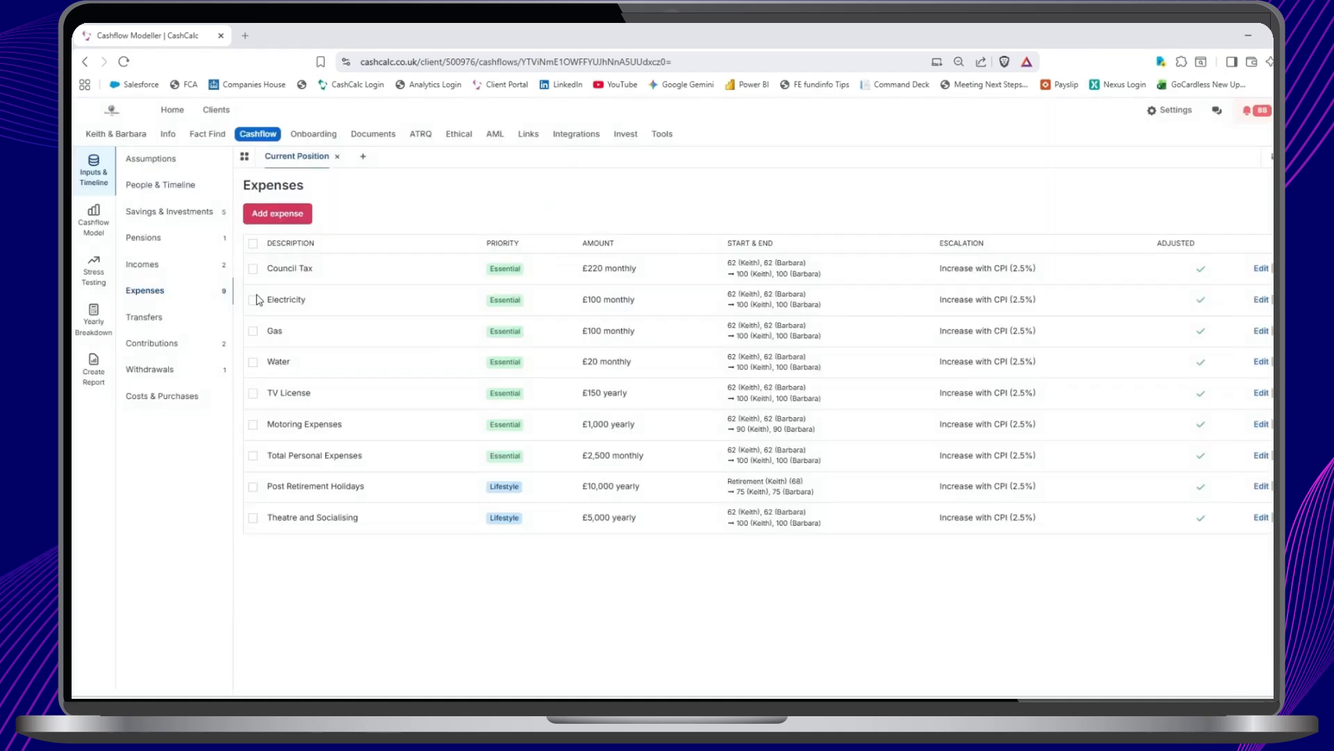
Show the Money in vs. Money out chart of the cashflow model
{"action": "left_click", "coordinate": [96, 226]}
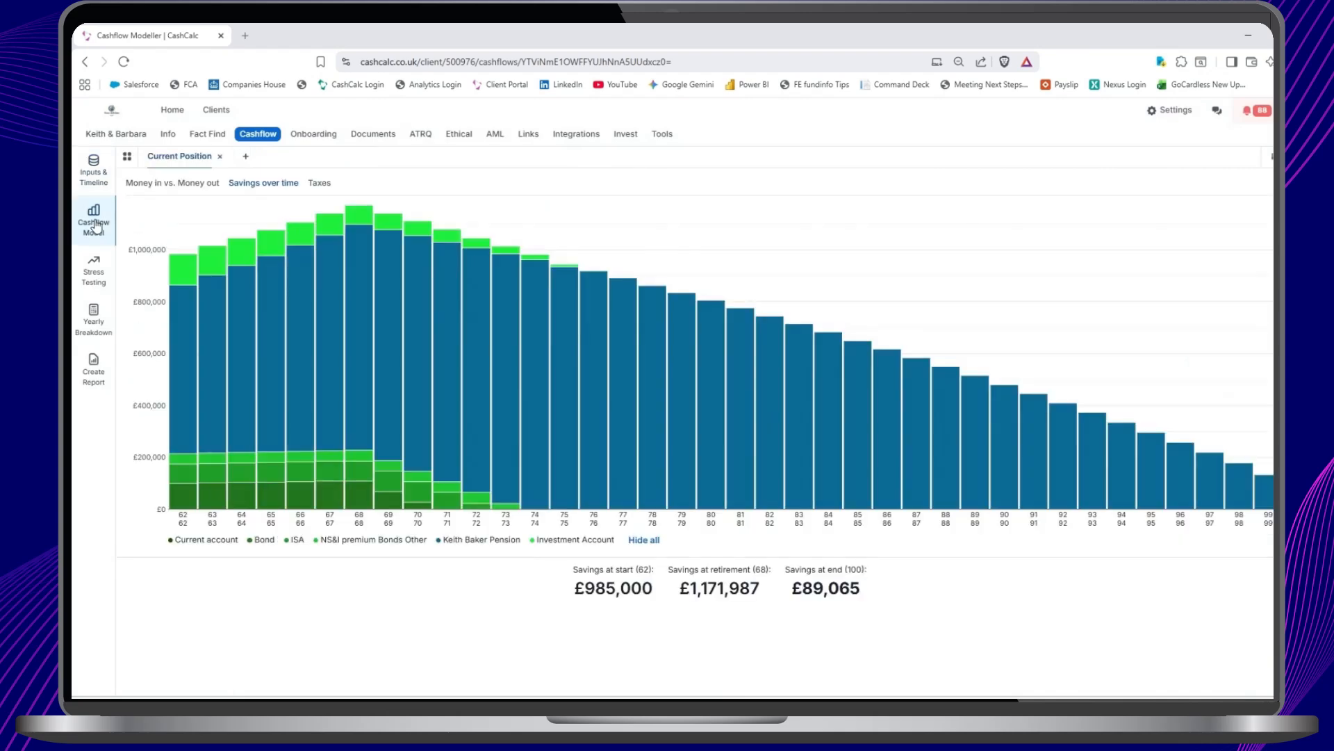
{"action": "left_click", "coordinate": [173, 184]}
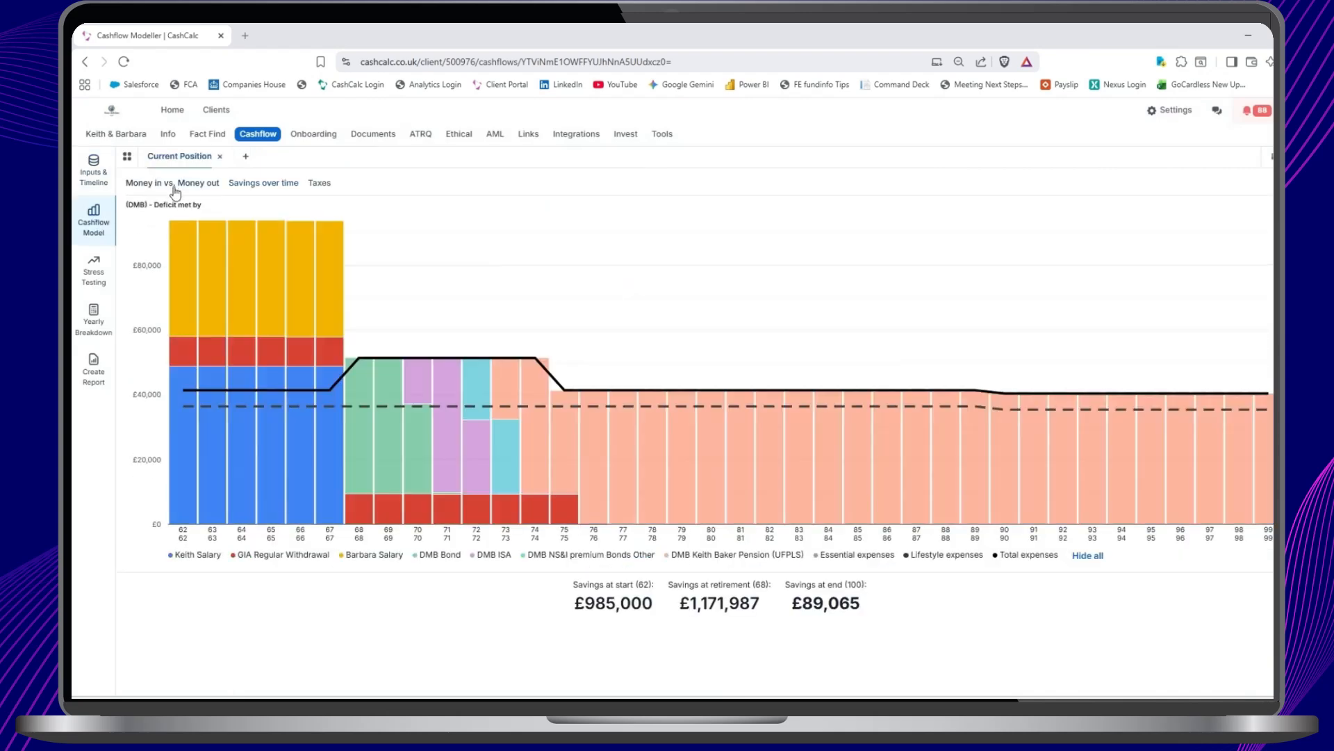
{"action": "mouse_move", "coordinate": [393, 368]}
Toggle the Essential expenses line on the chart, hide all series, and show only Essential expenses
{"action": "left_click", "coordinate": [857, 556]}
{"action": "left_click", "coordinate": [858, 556]}
{"action": "left_click", "coordinate": [858, 556]}
{"action": "left_click", "coordinate": [858, 556]}
{"action": "left_click", "coordinate": [1088, 556]}
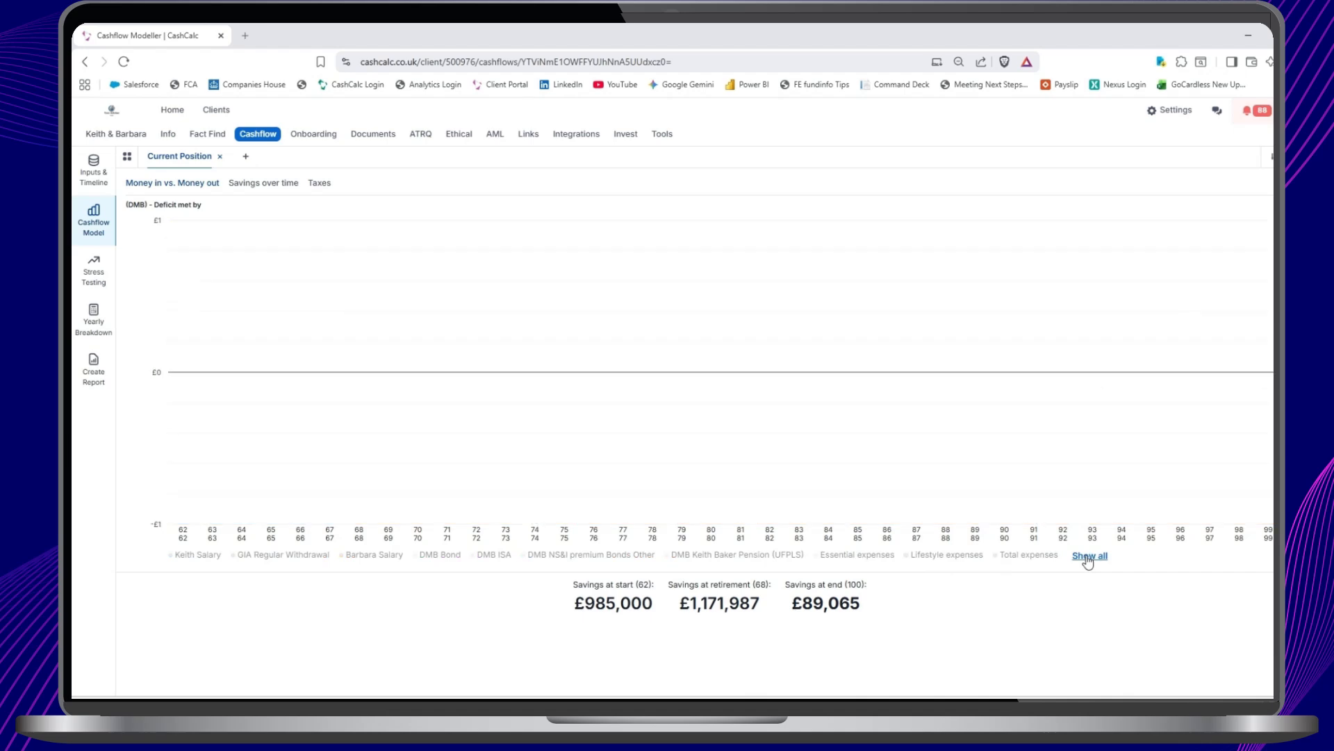
{"action": "left_click", "coordinate": [860, 556]}
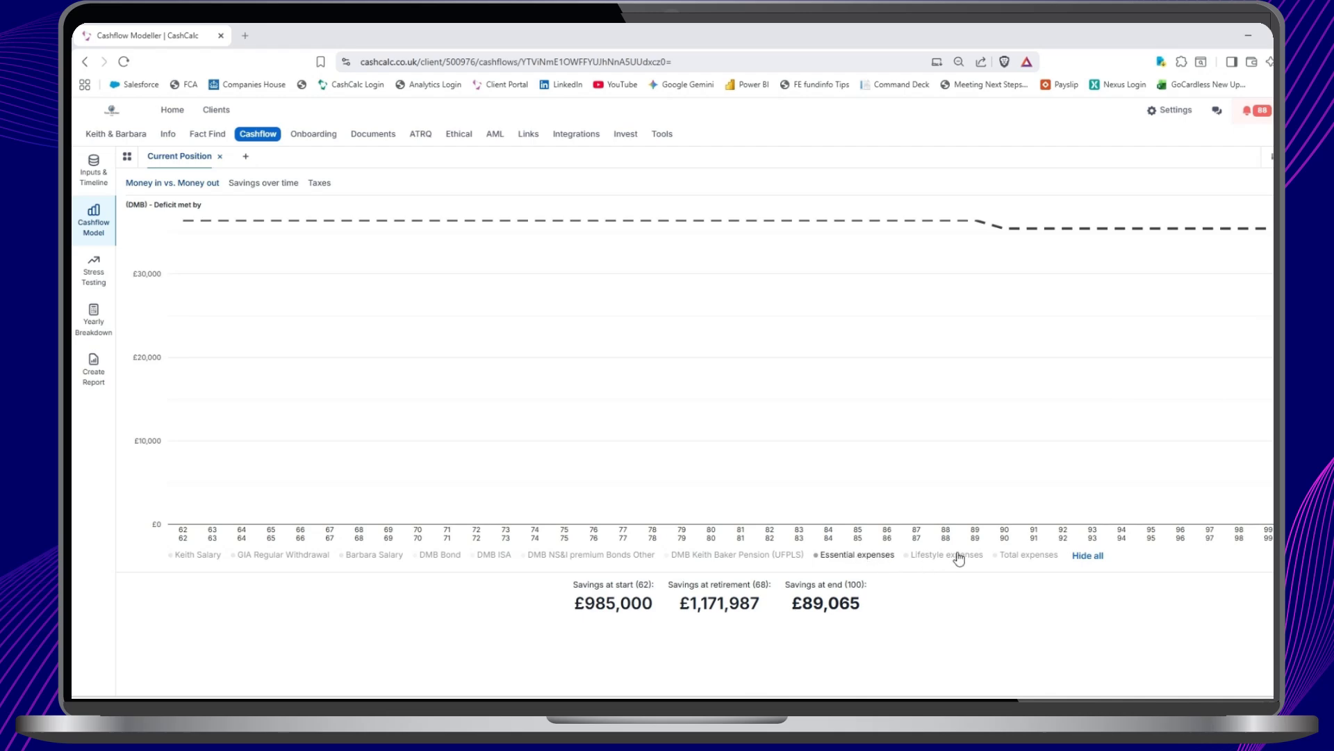
Add Total expenses, both salaries and GIA Regular Withdrawal to the series shown on the Money in vs. Money out chart
{"action": "left_click", "coordinate": [1032, 556]}
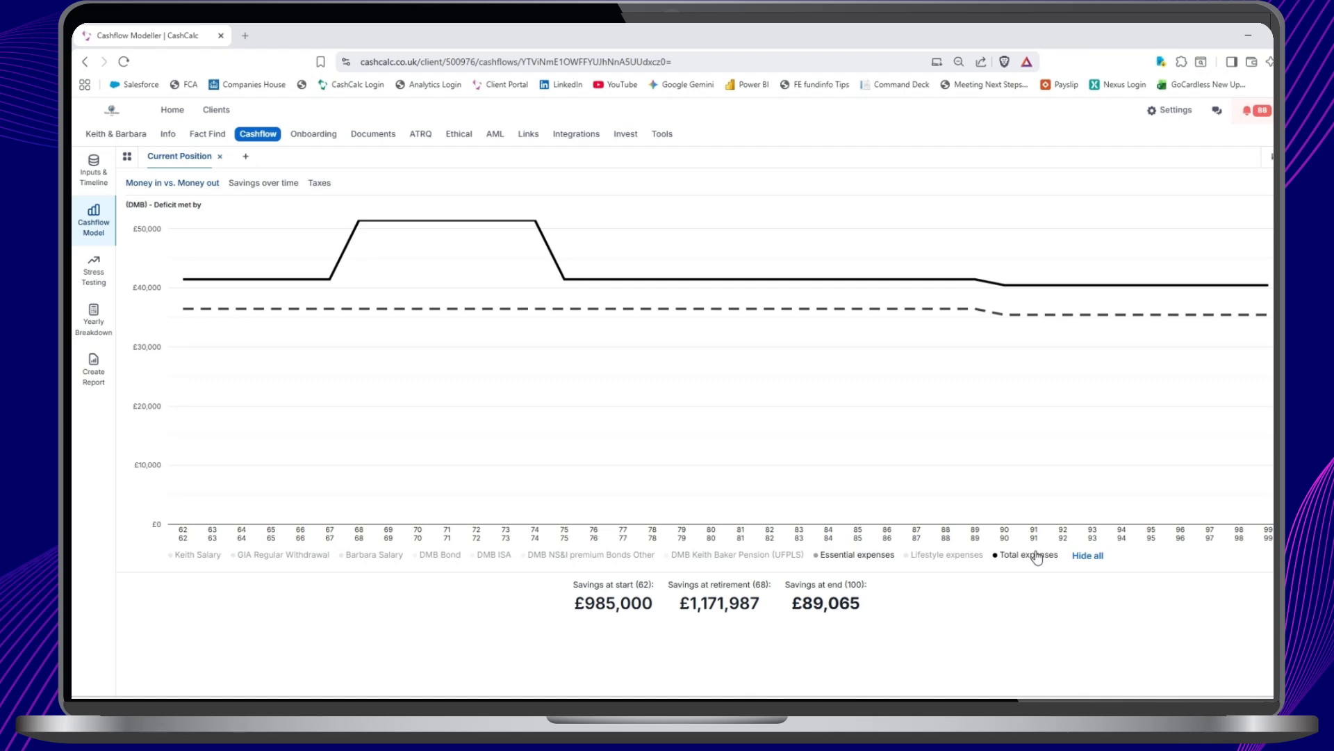
{"action": "left_click", "coordinate": [199, 555]}
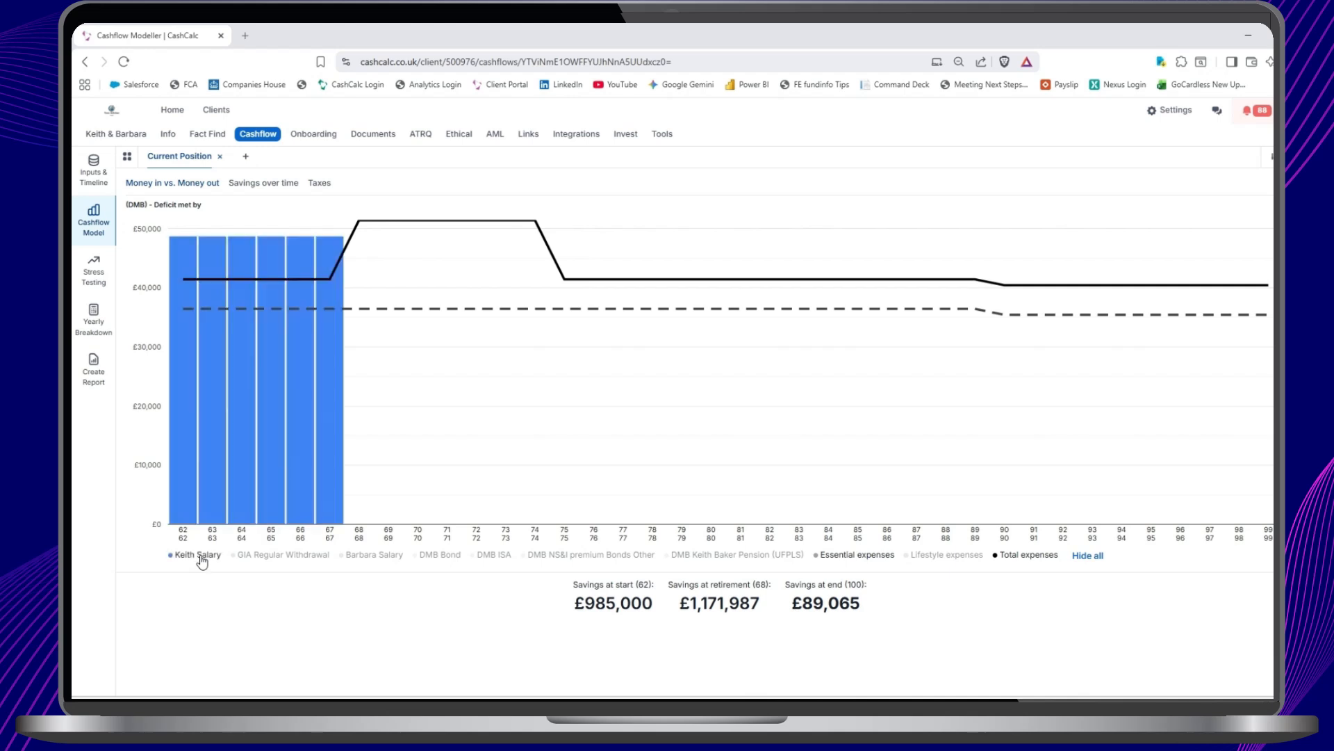
{"action": "left_click", "coordinate": [268, 557]}
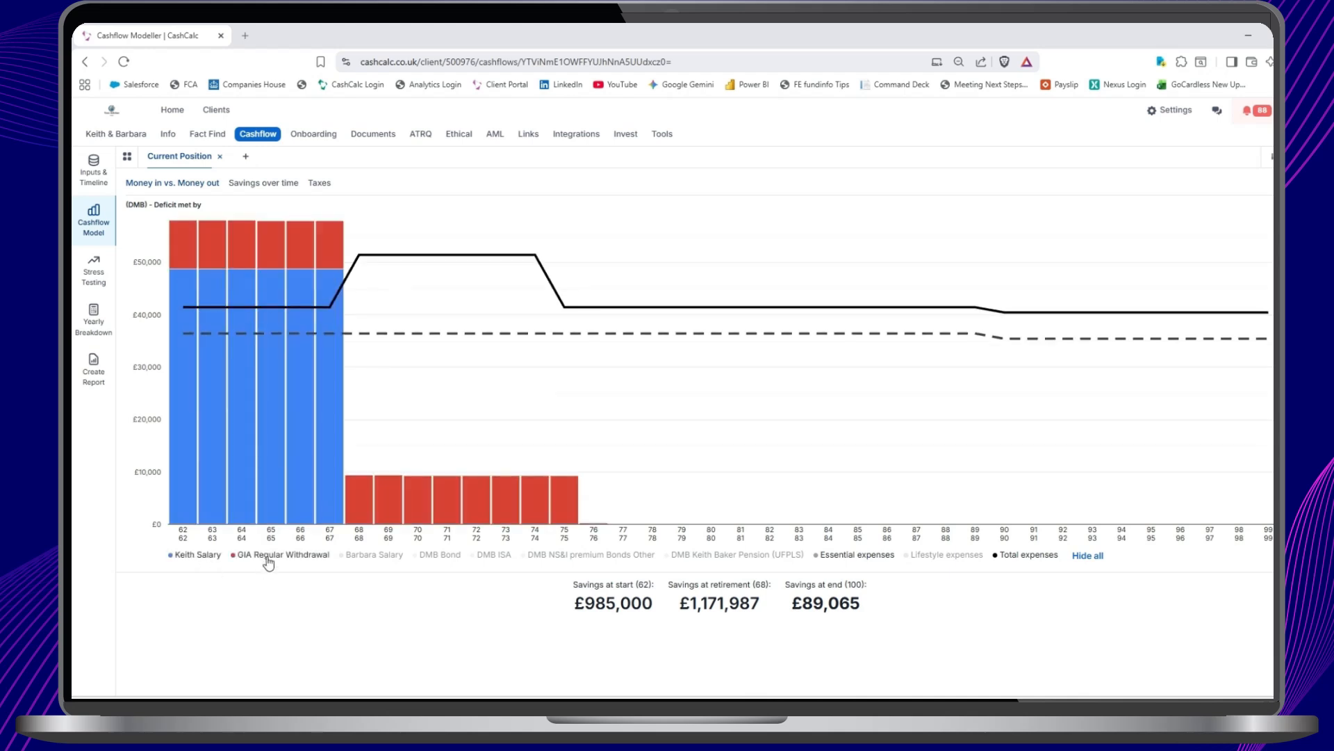
{"action": "left_click", "coordinate": [353, 556]}
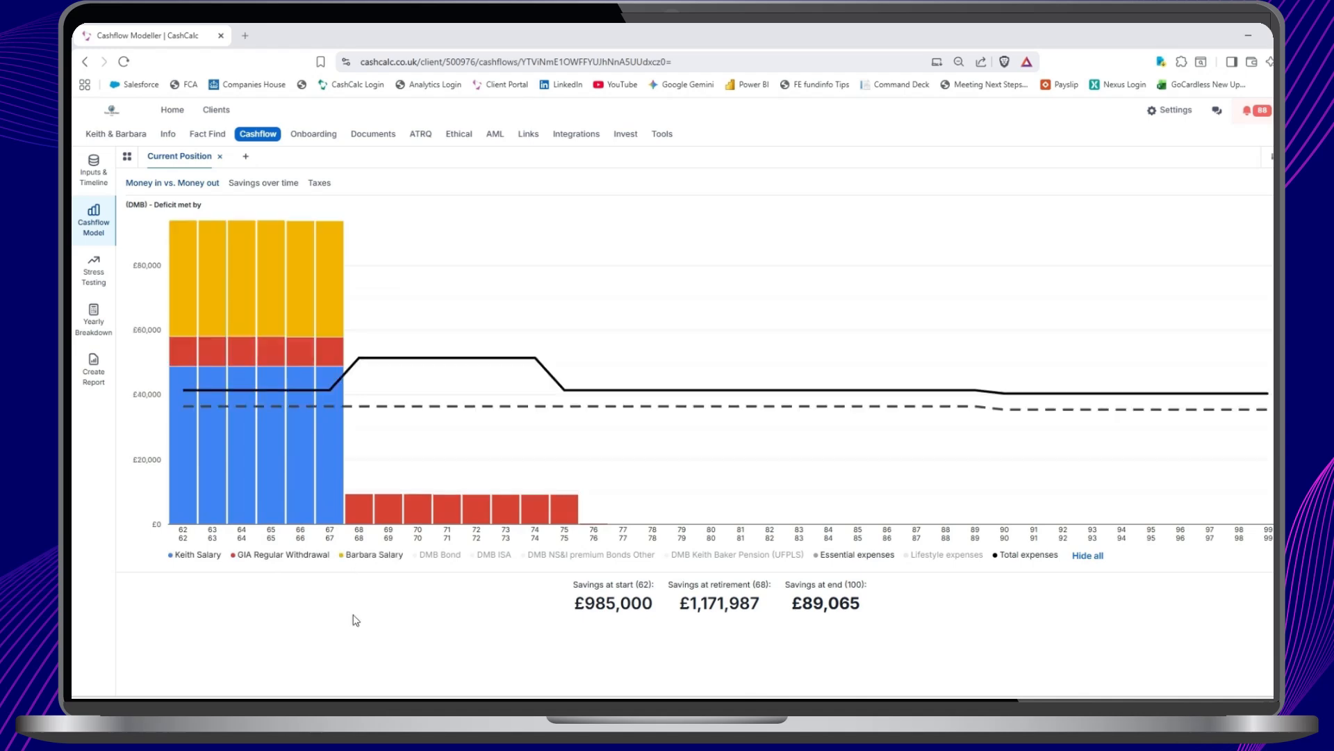
Add the DMB Bond, ISA, NS&I premium Bonds and pension series to the chart, and view Savings over time
{"action": "left_click", "coordinate": [440, 557]}
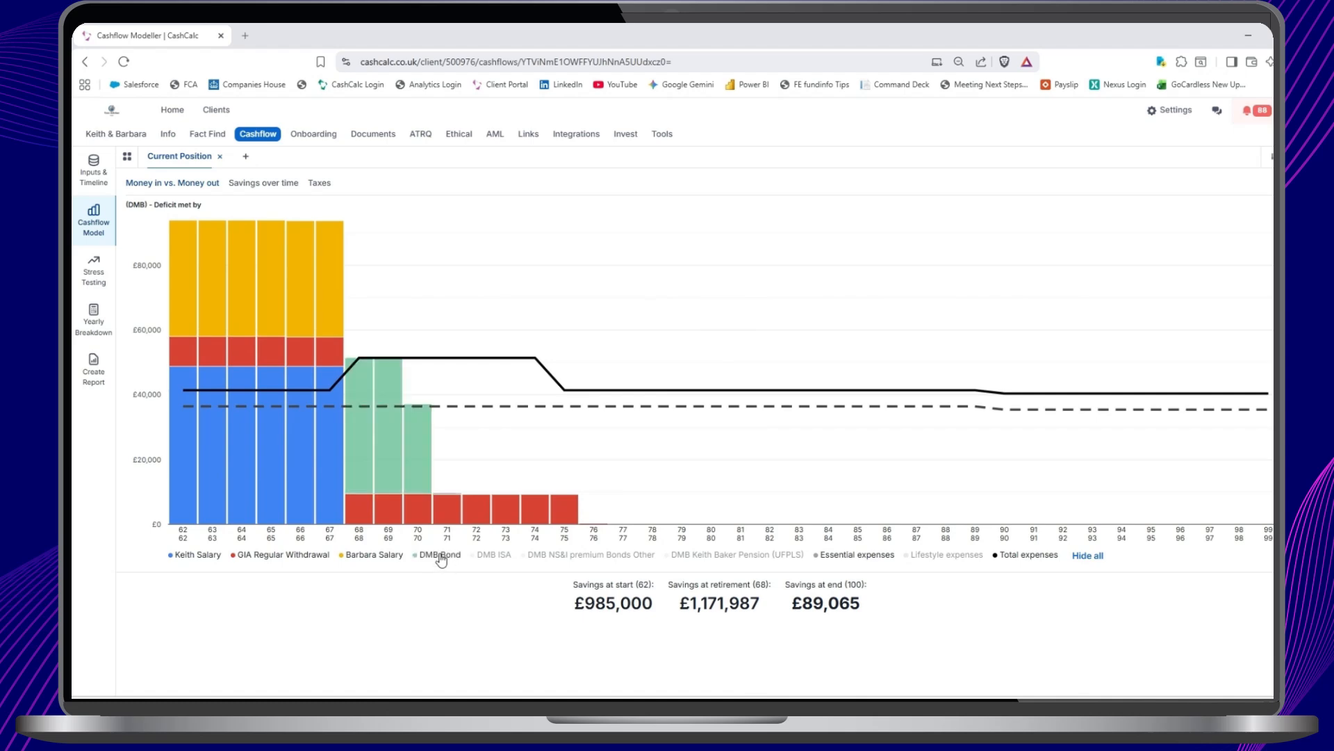
{"action": "left_click", "coordinate": [496, 557]}
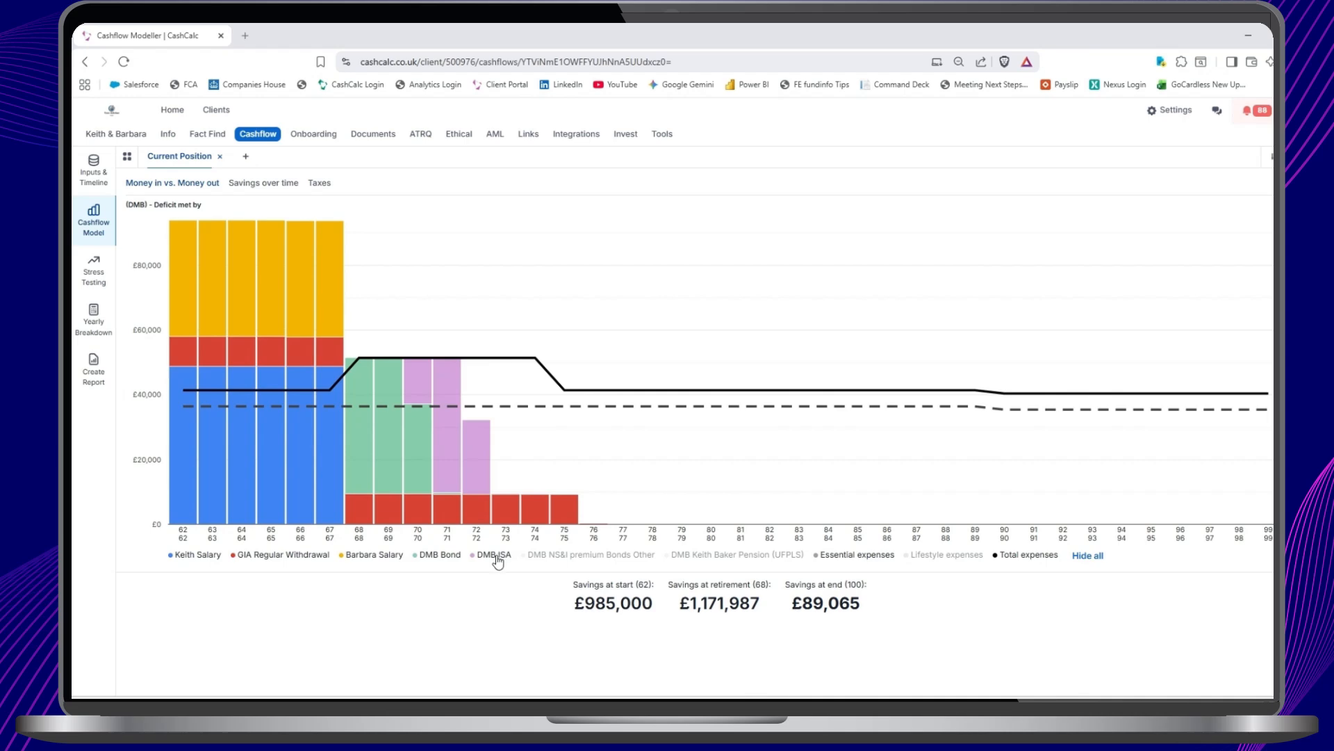
{"action": "left_click", "coordinate": [566, 556]}
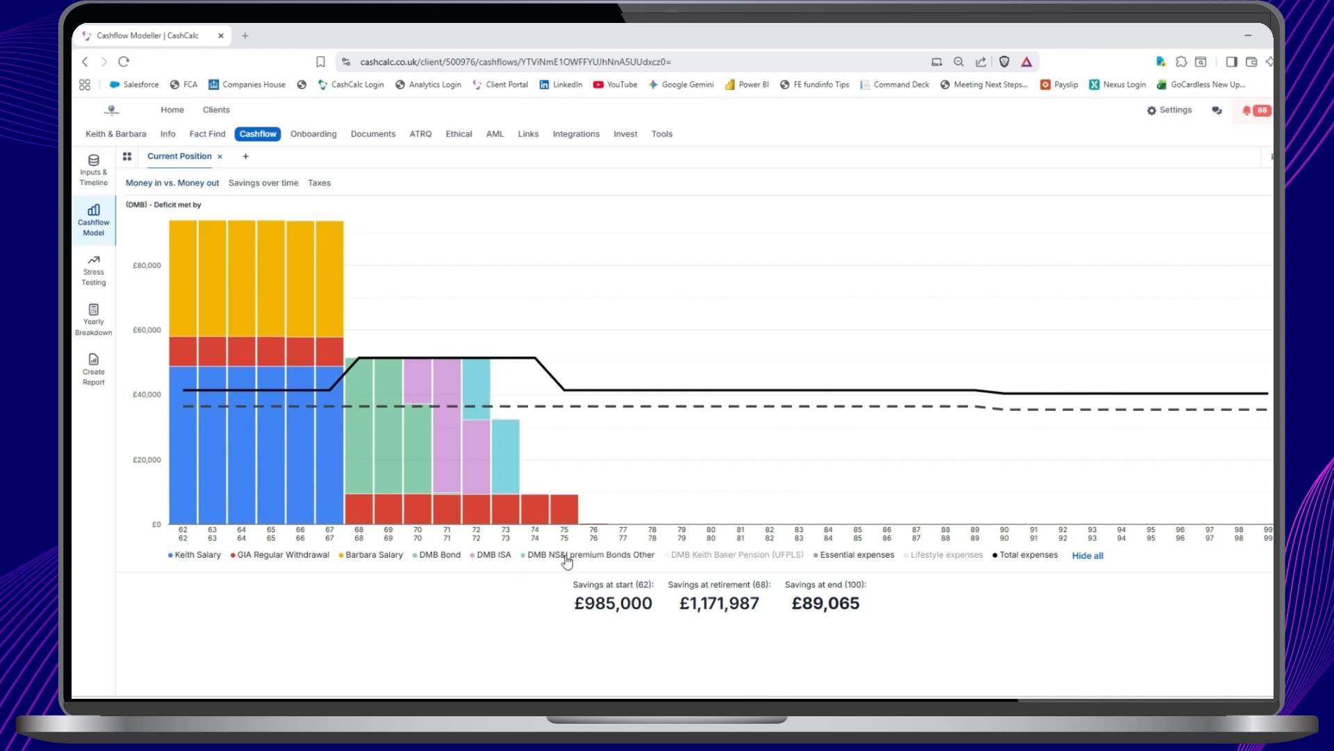
{"action": "left_click", "coordinate": [705, 556]}
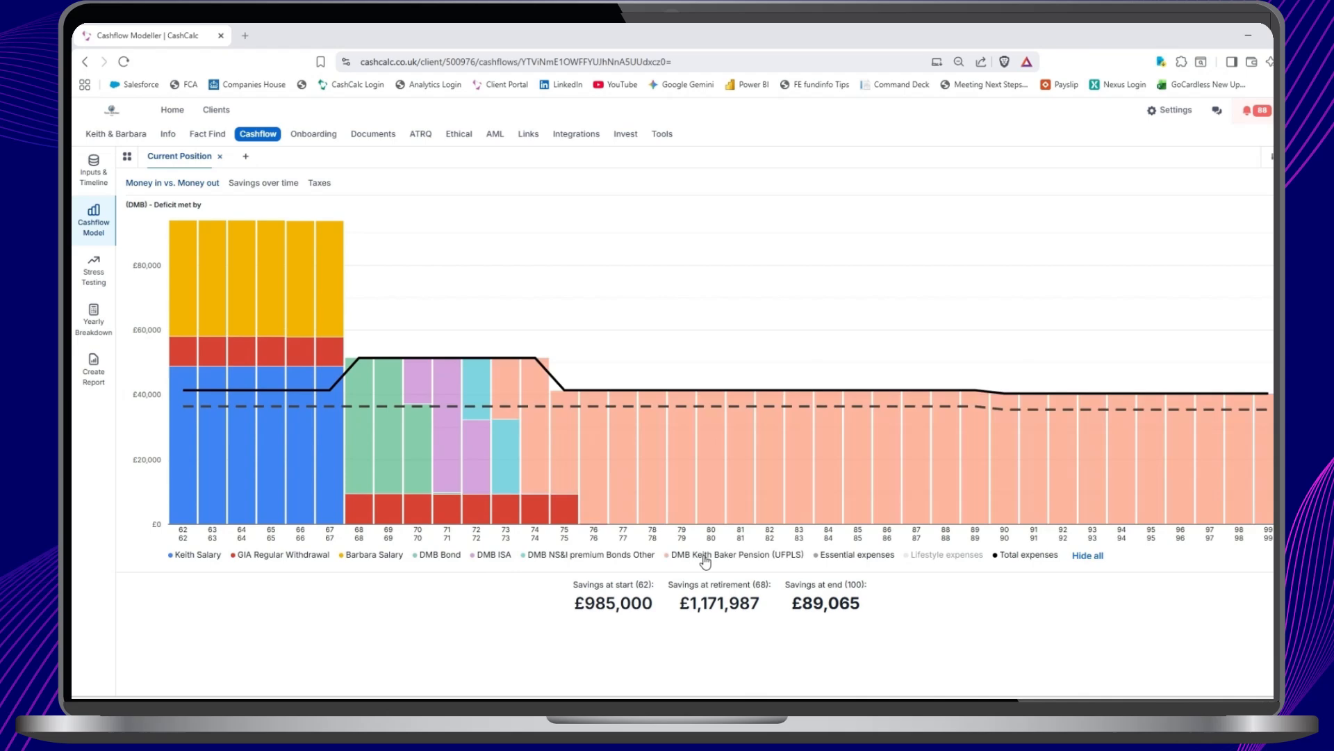
{"action": "left_click", "coordinate": [259, 184]}
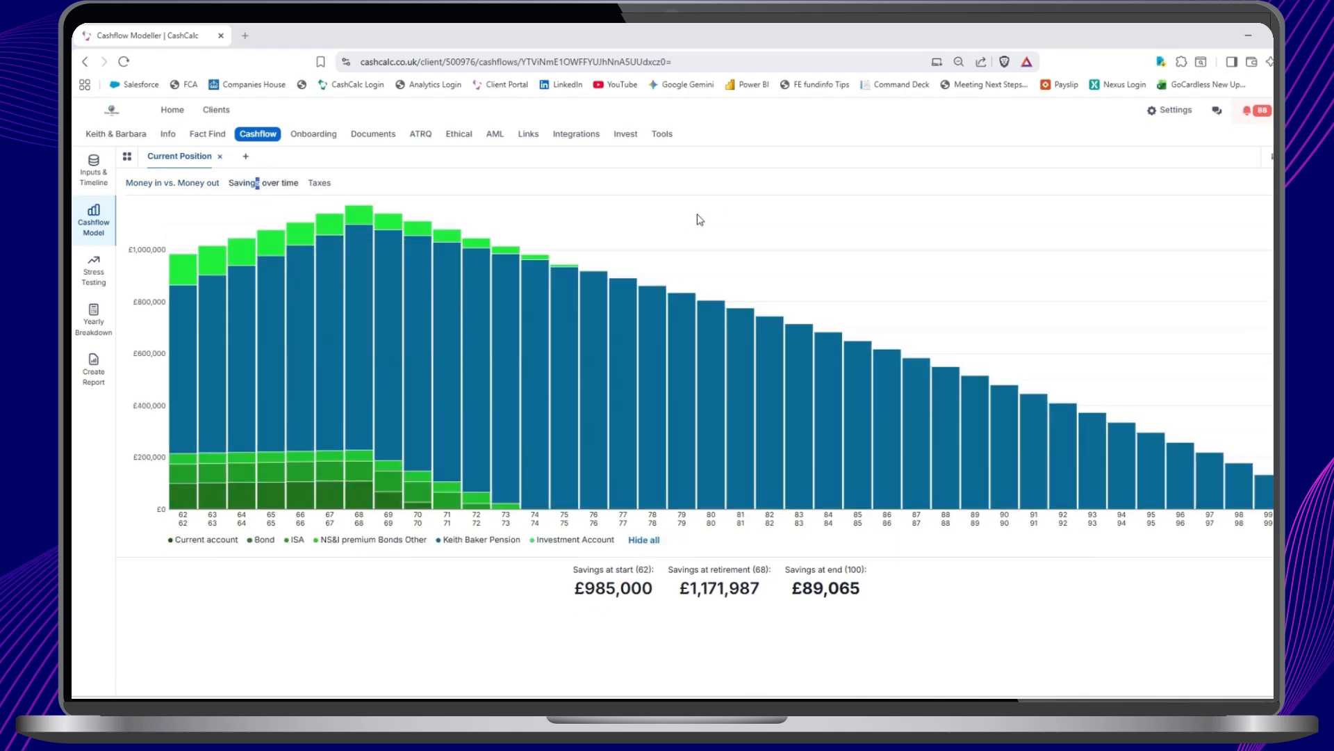
Start a transfer of 10000 per year from the Investment Account to the ISA, and close the form without adding it
{"action": "left_click", "coordinate": [91, 175]}
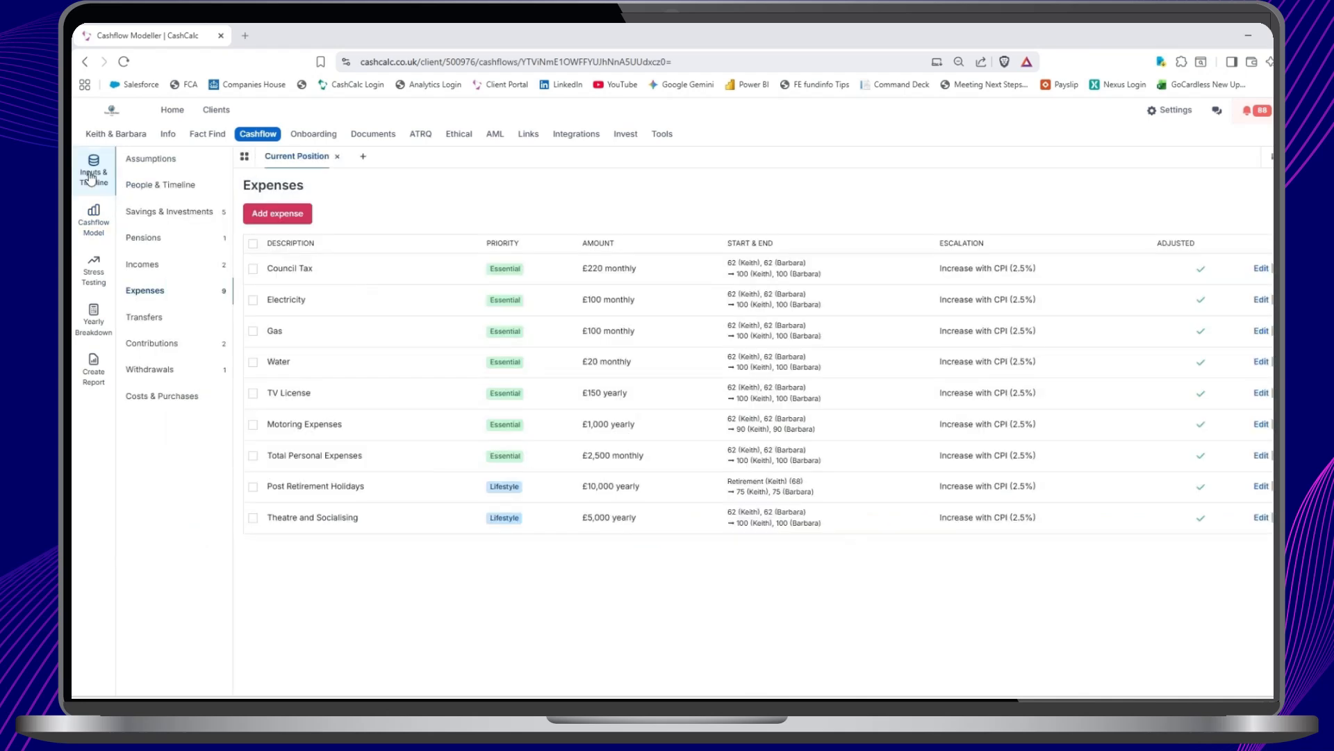
{"action": "left_click", "coordinate": [154, 324]}
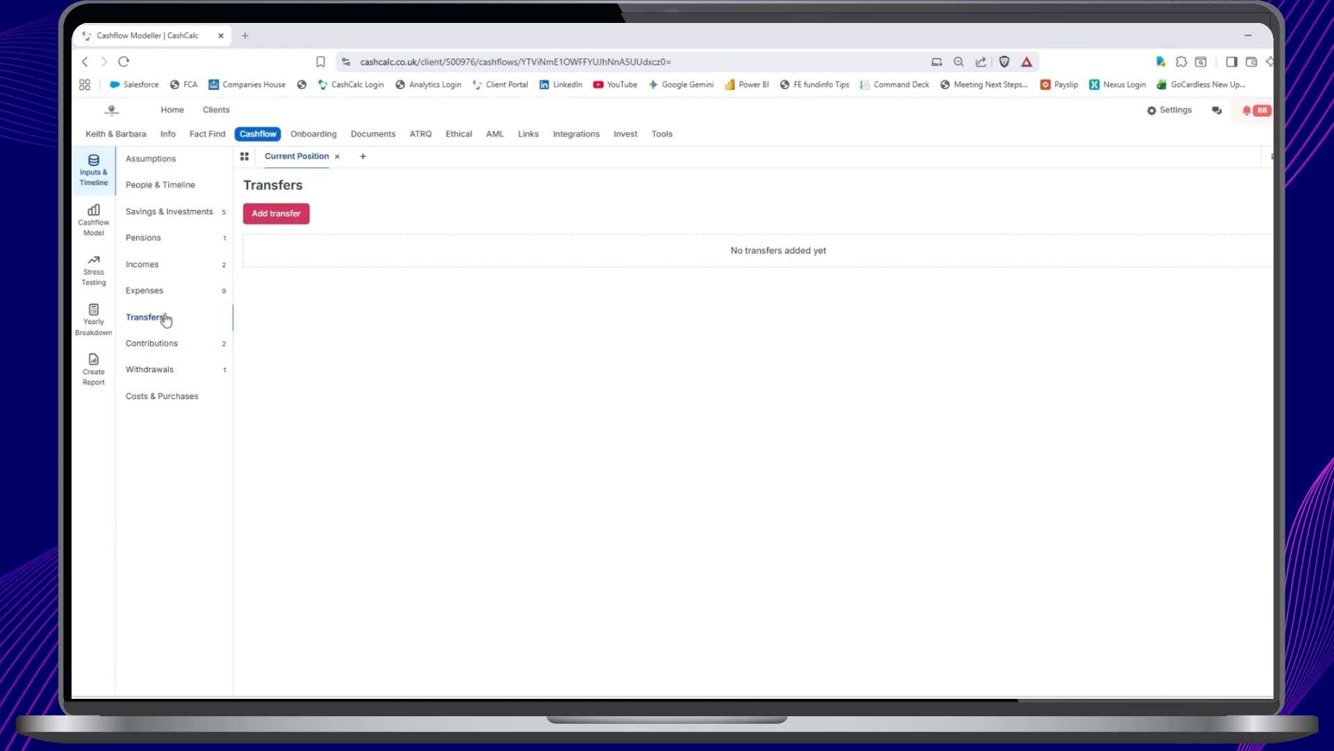
{"action": "left_click", "coordinate": [278, 213]}
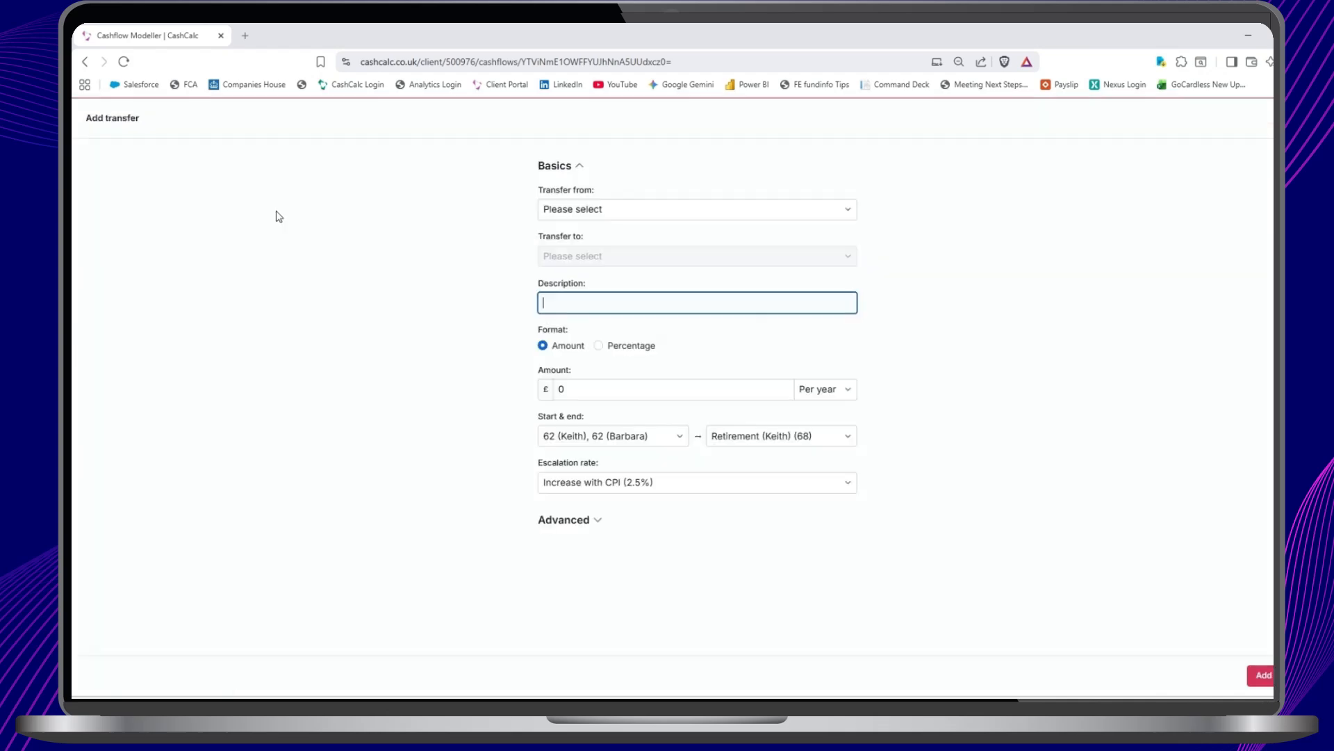
{"action": "left_click", "coordinate": [617, 211]}
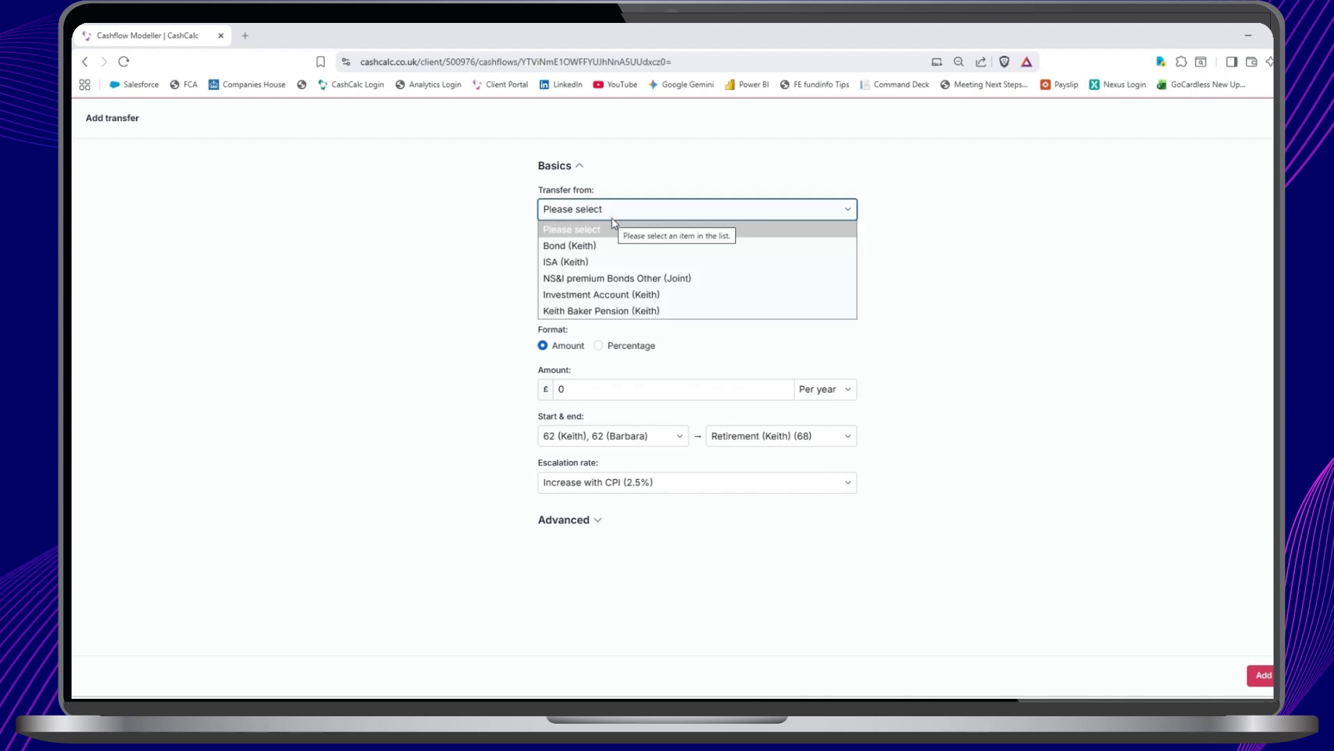
{"action": "left_click", "coordinate": [609, 297]}
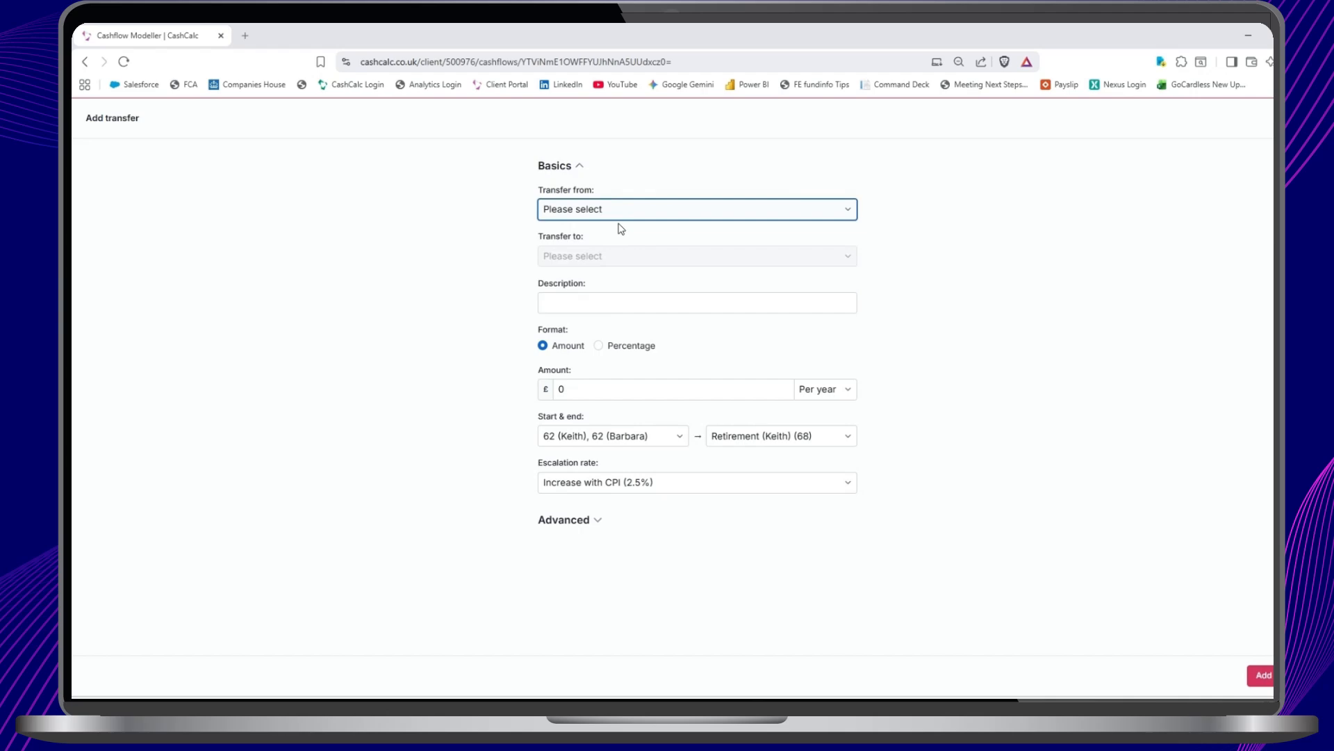
{"action": "left_click", "coordinate": [613, 258]}
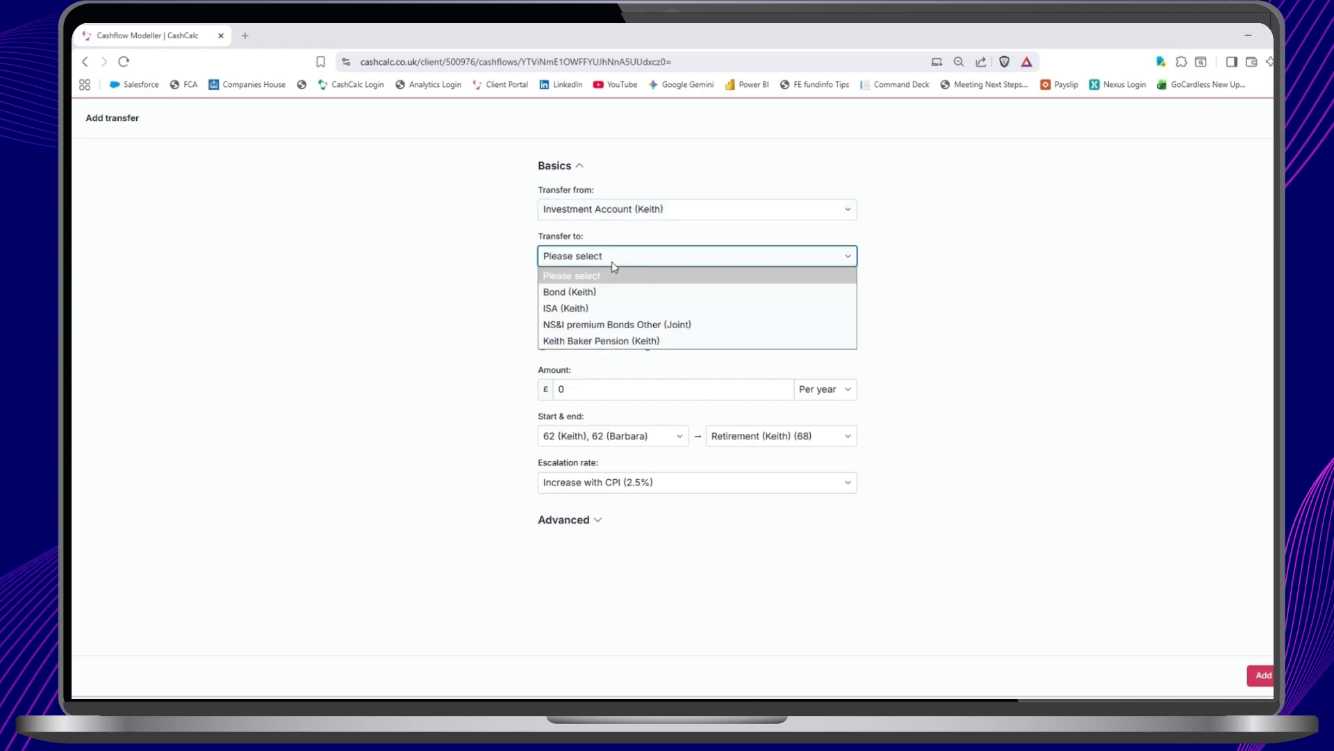
{"action": "left_click", "coordinate": [600, 308]}
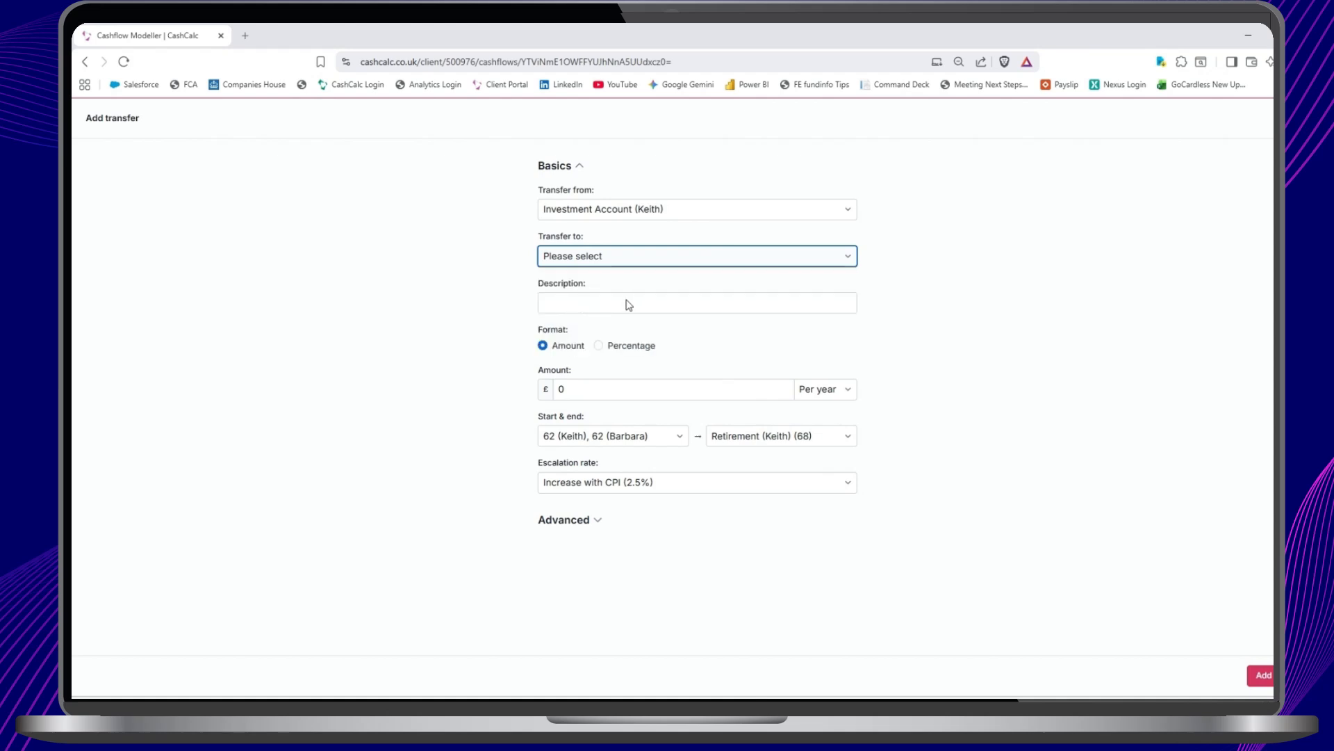
{"action": "left_click", "coordinate": [576, 393]}
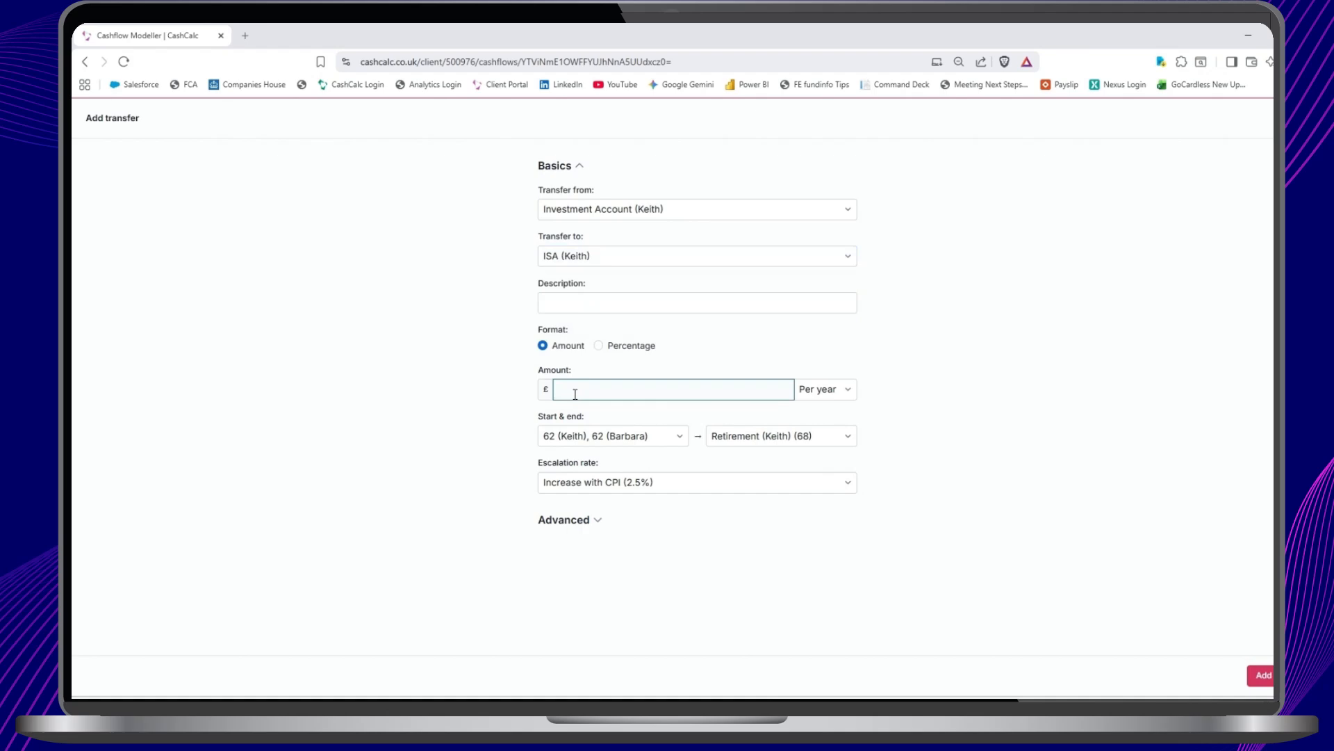
{"action": "type", "text": "10000"}
{"action": "key", "text": "Escape"}
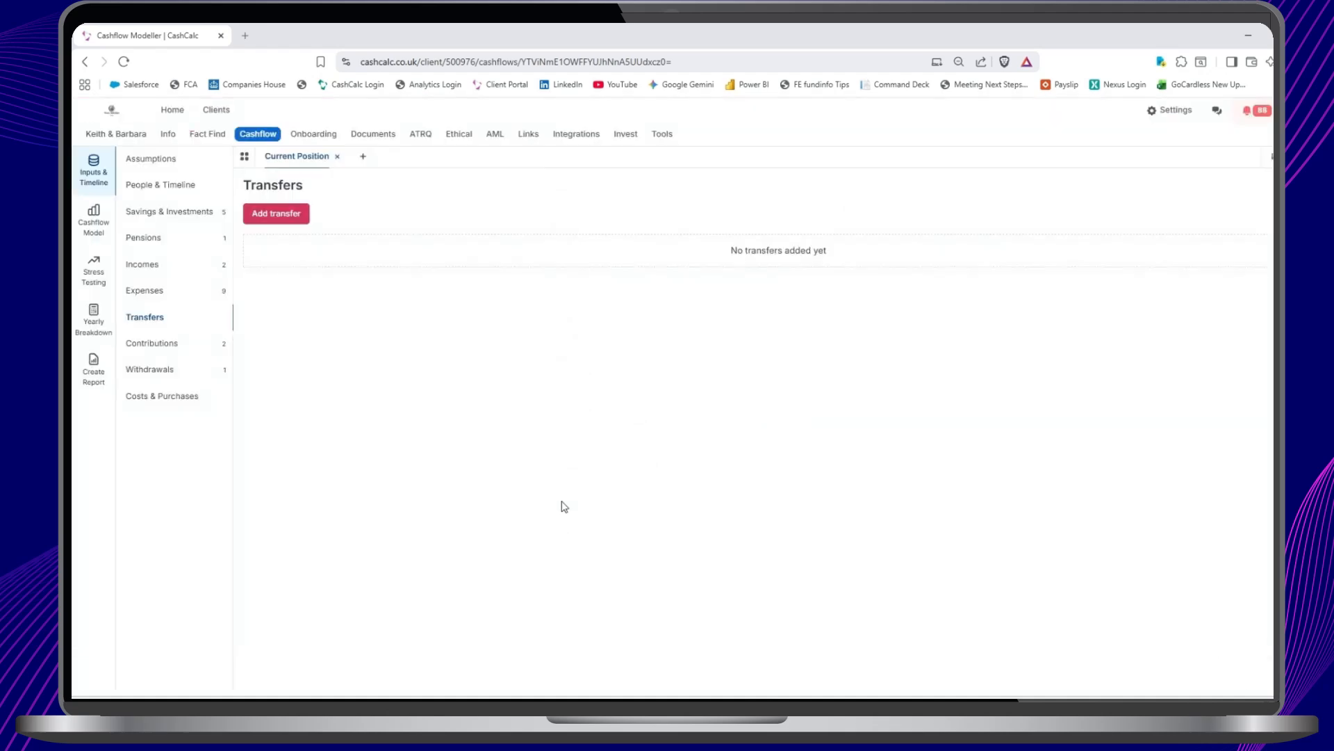
Review the contributions and withdrawals lists, and examine the quick-add withdrawal options, including Flexi-access drawdown
{"action": "left_click", "coordinate": [170, 347]}
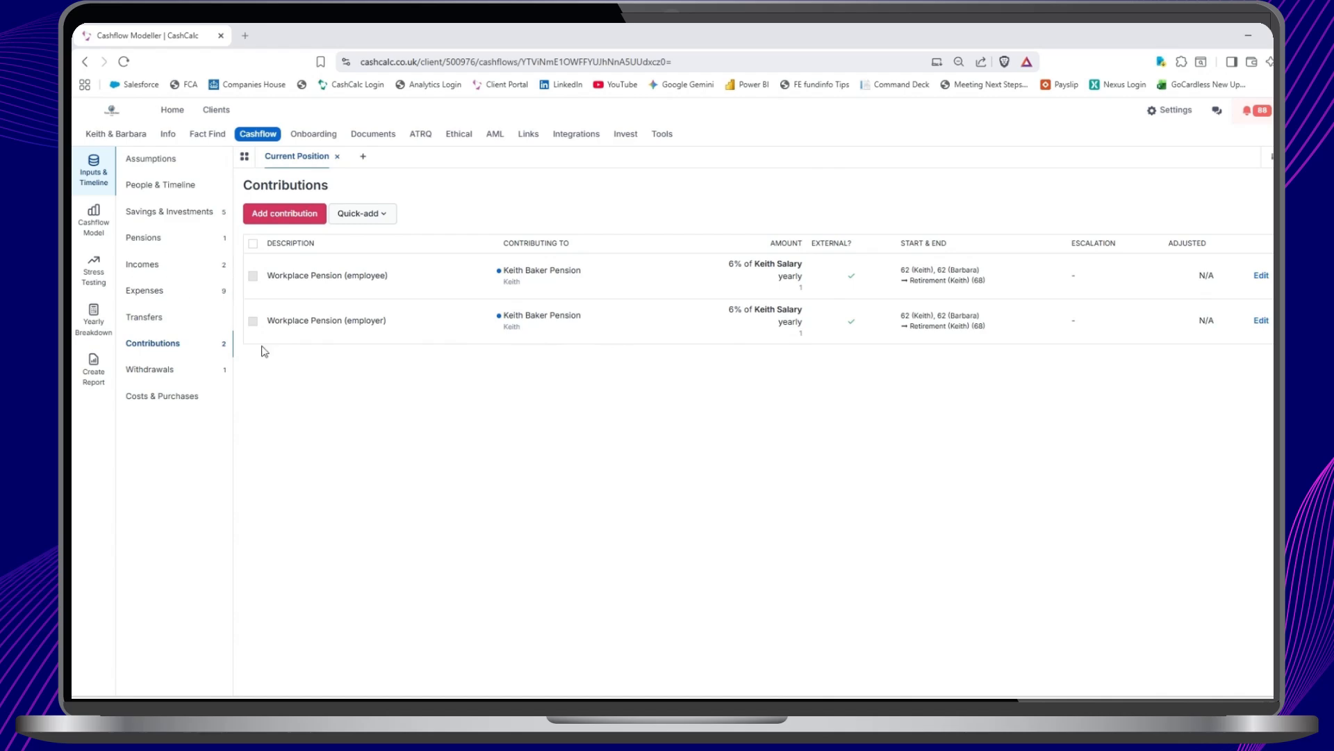
{"action": "left_click", "coordinate": [164, 377]}
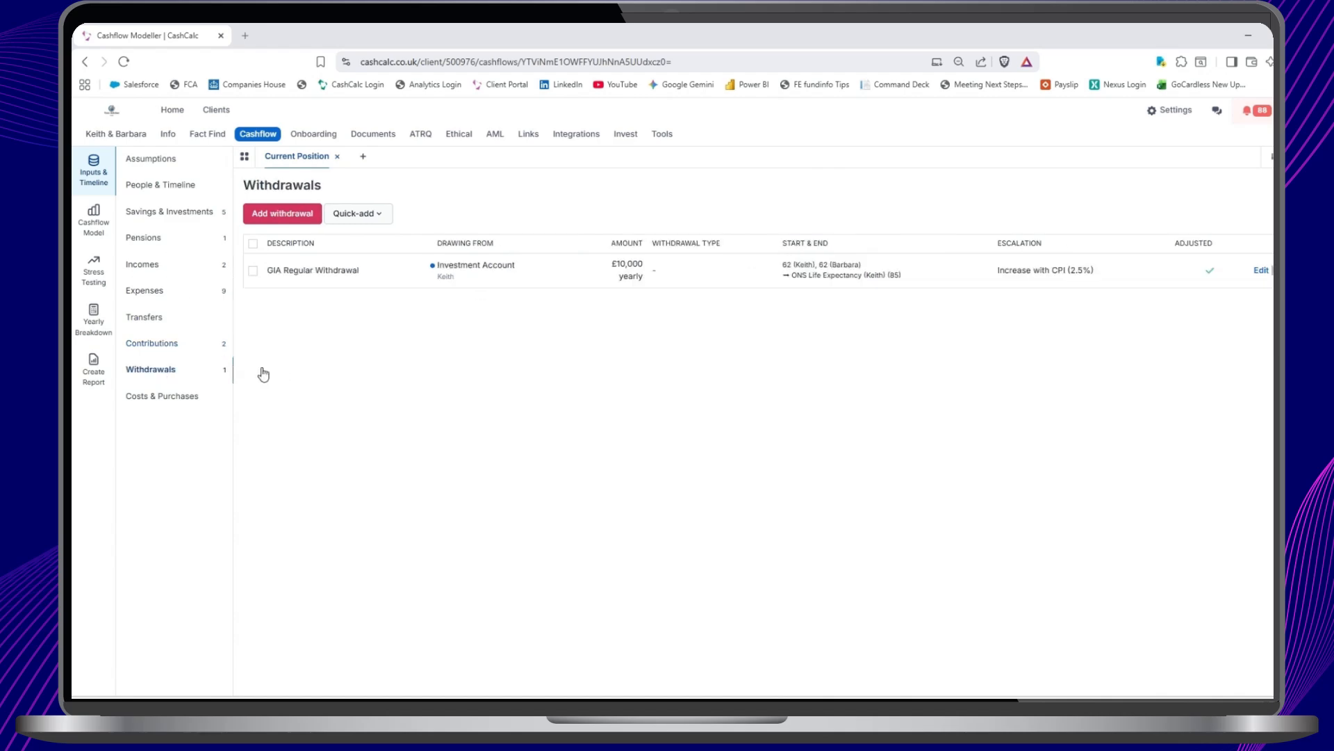
{"action": "left_click", "coordinate": [372, 217]}
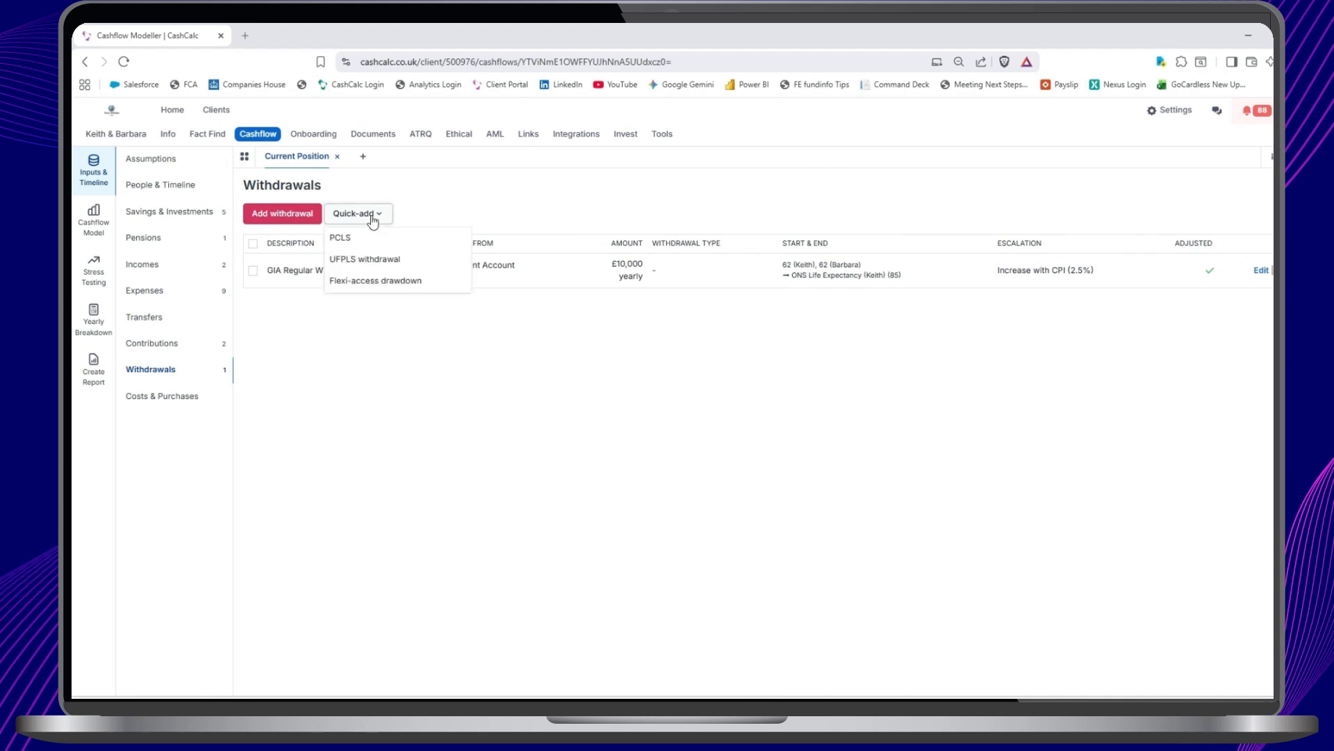
{"action": "left_click", "coordinate": [376, 280]}
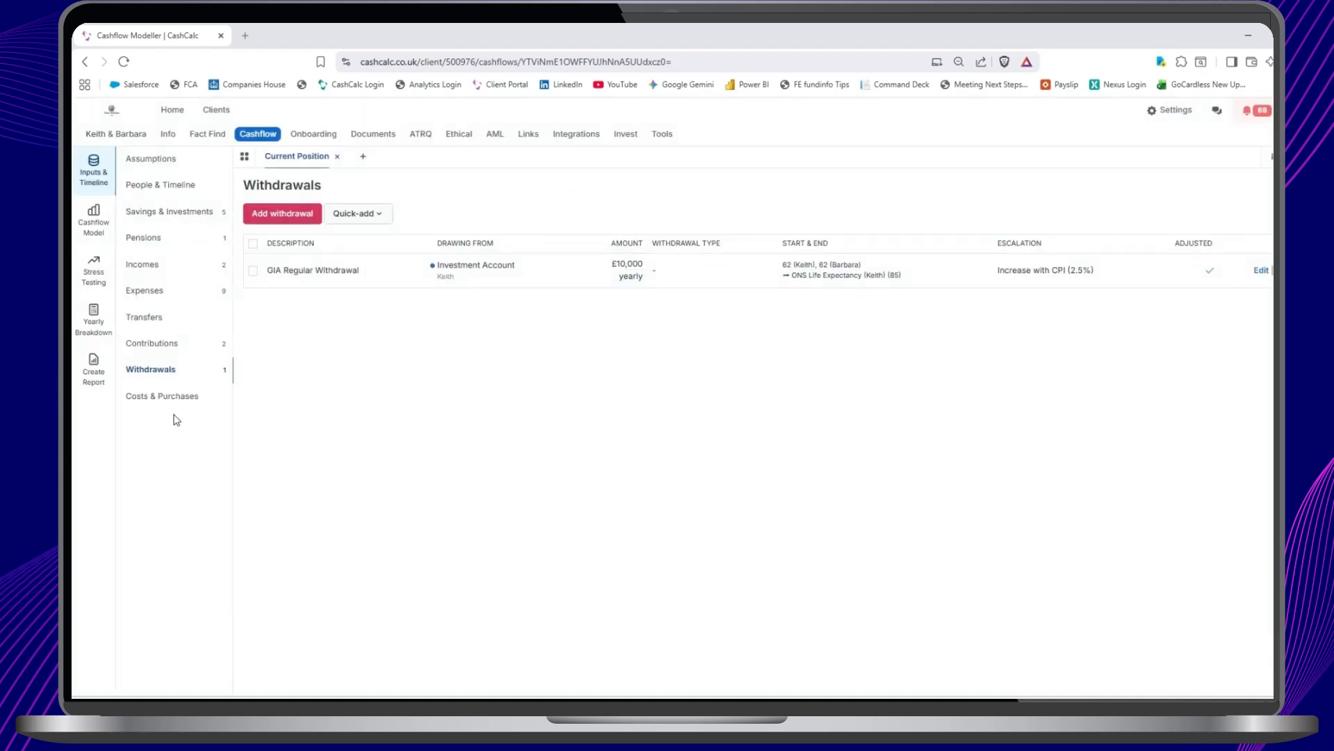
Start a quick-add annuity purchase under Costs & Purchases to review its fields, and close it without adding it
{"action": "left_click", "coordinate": [166, 395]}
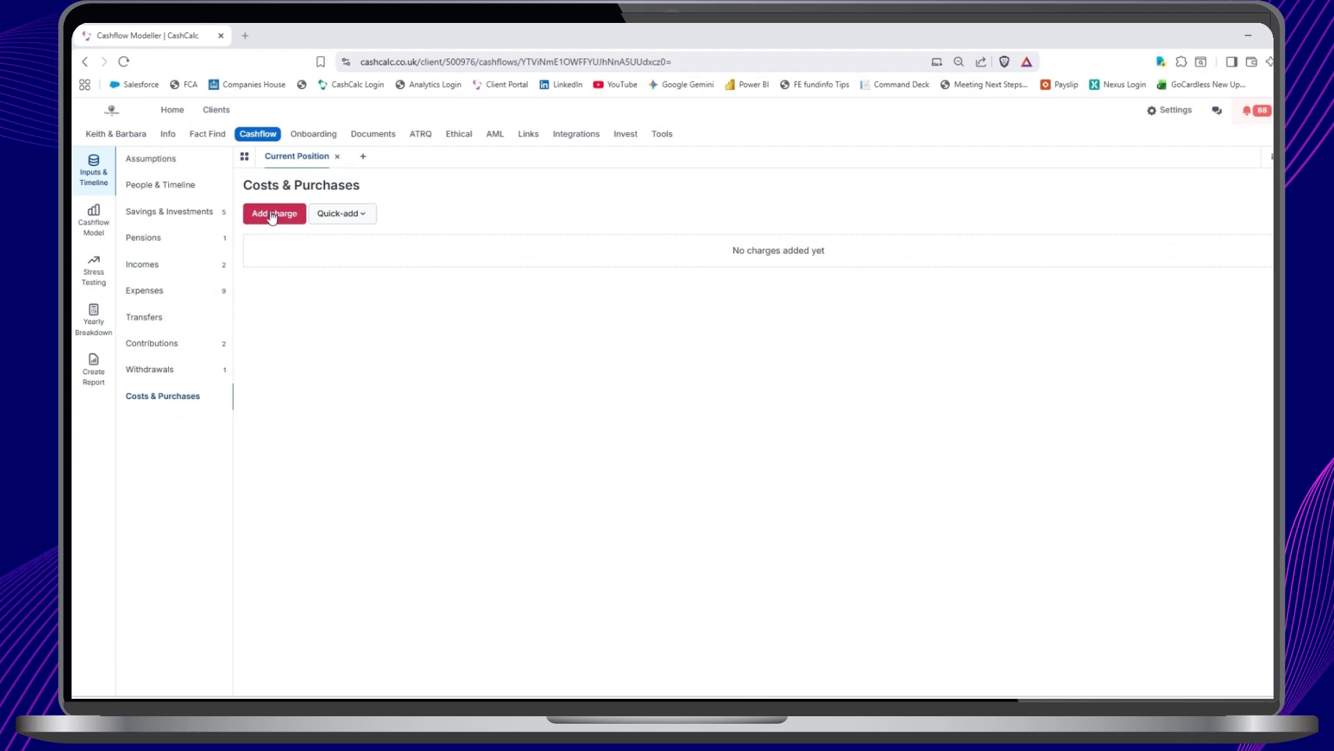
{"action": "left_click", "coordinate": [351, 215]}
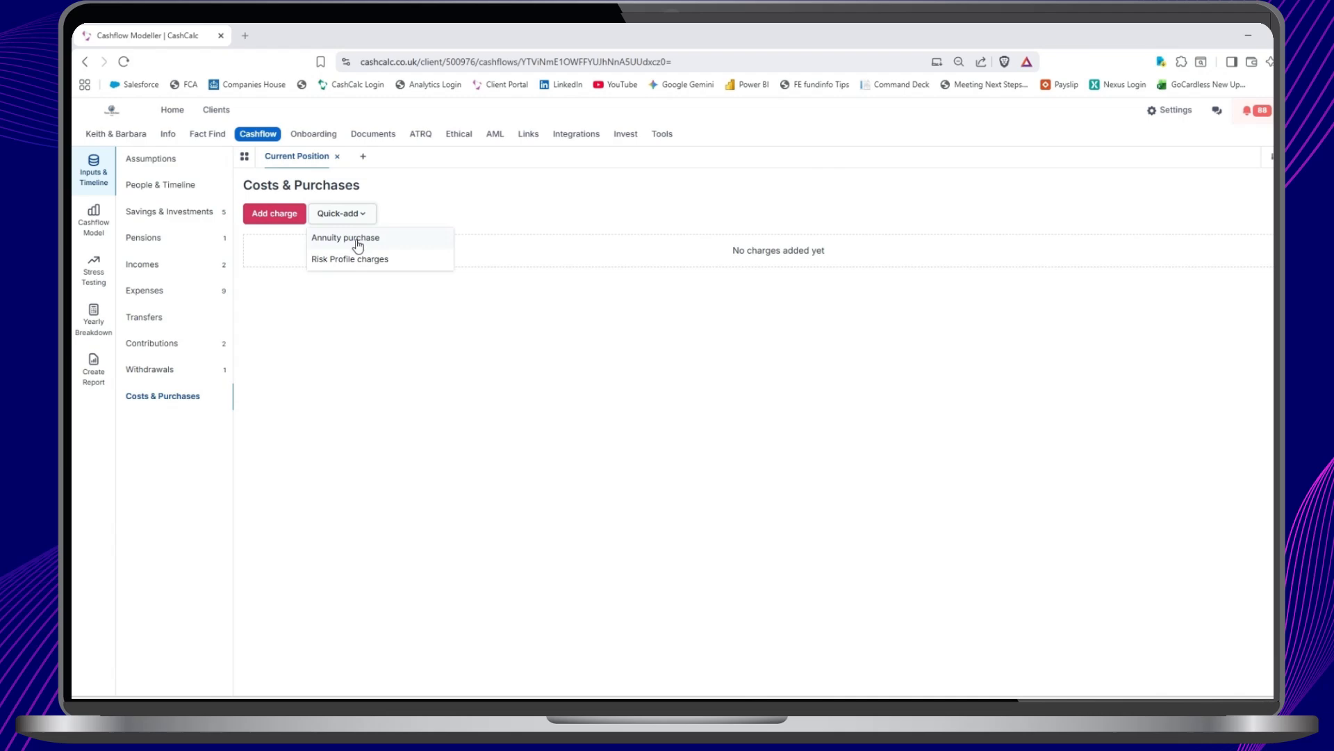
{"action": "left_click", "coordinate": [357, 242]}
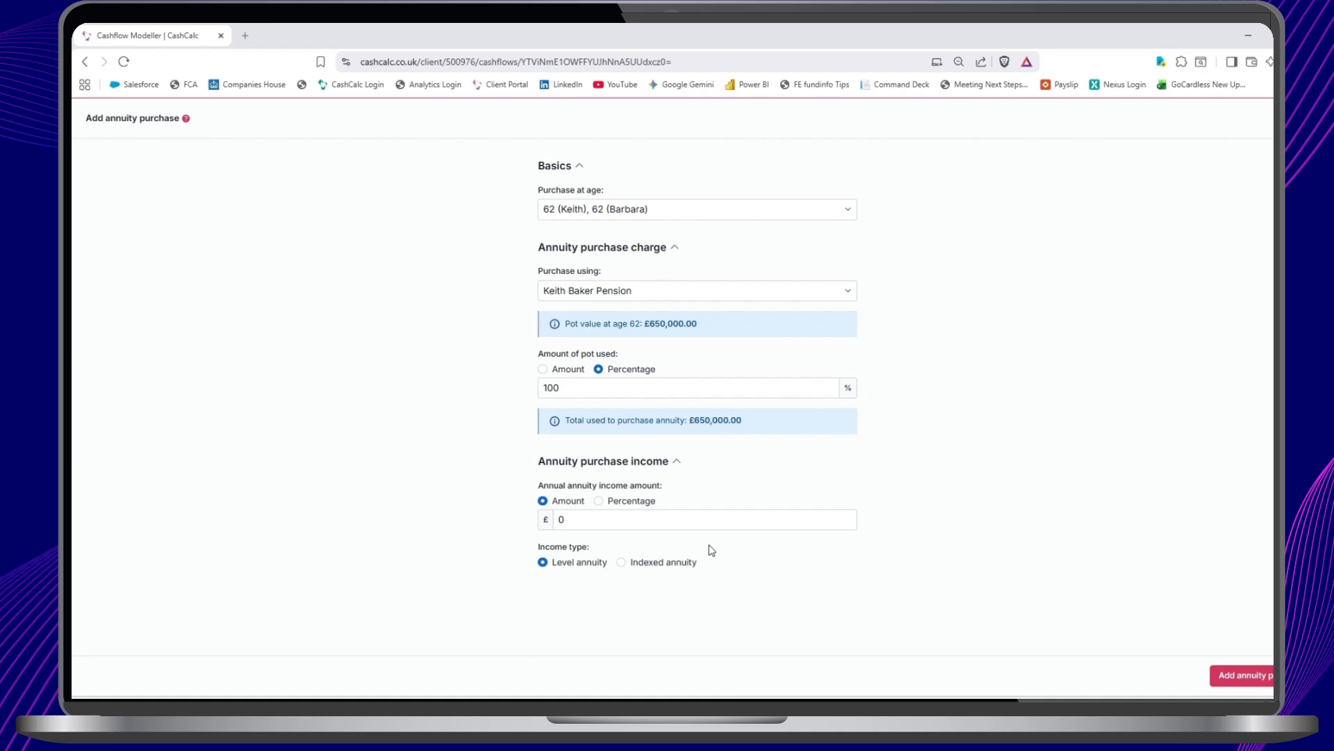
{"action": "left_click", "coordinate": [1308, 118]}
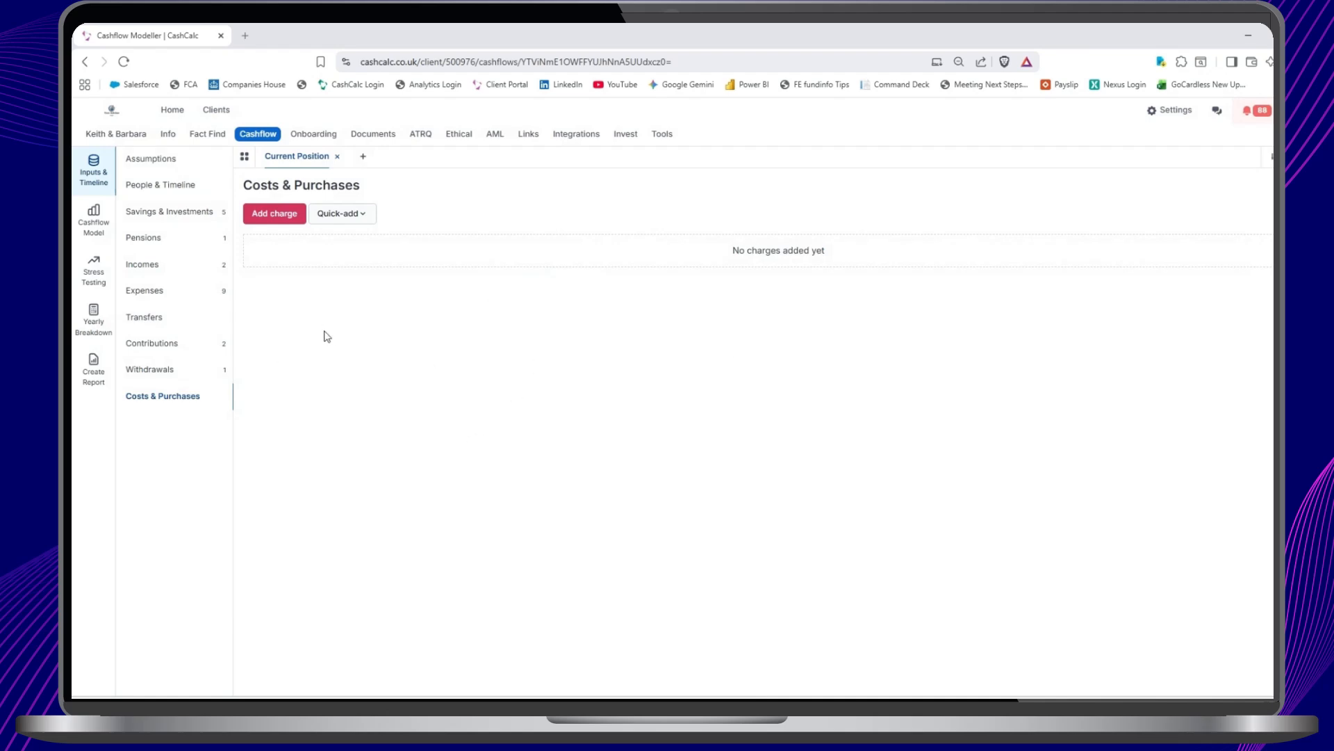
View the cashflow model's Money in vs. Money out chart and its Taxes chart
{"action": "left_click", "coordinate": [92, 228]}
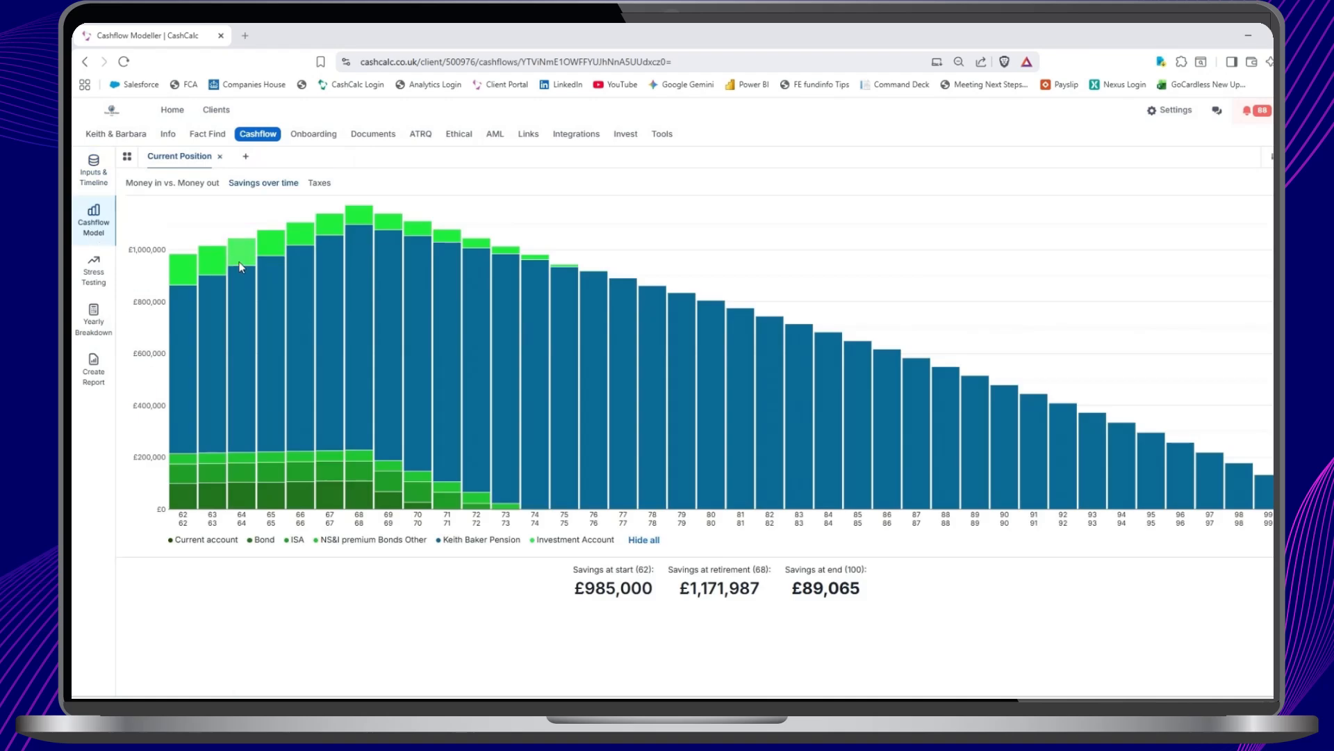
{"action": "left_click", "coordinate": [174, 187]}
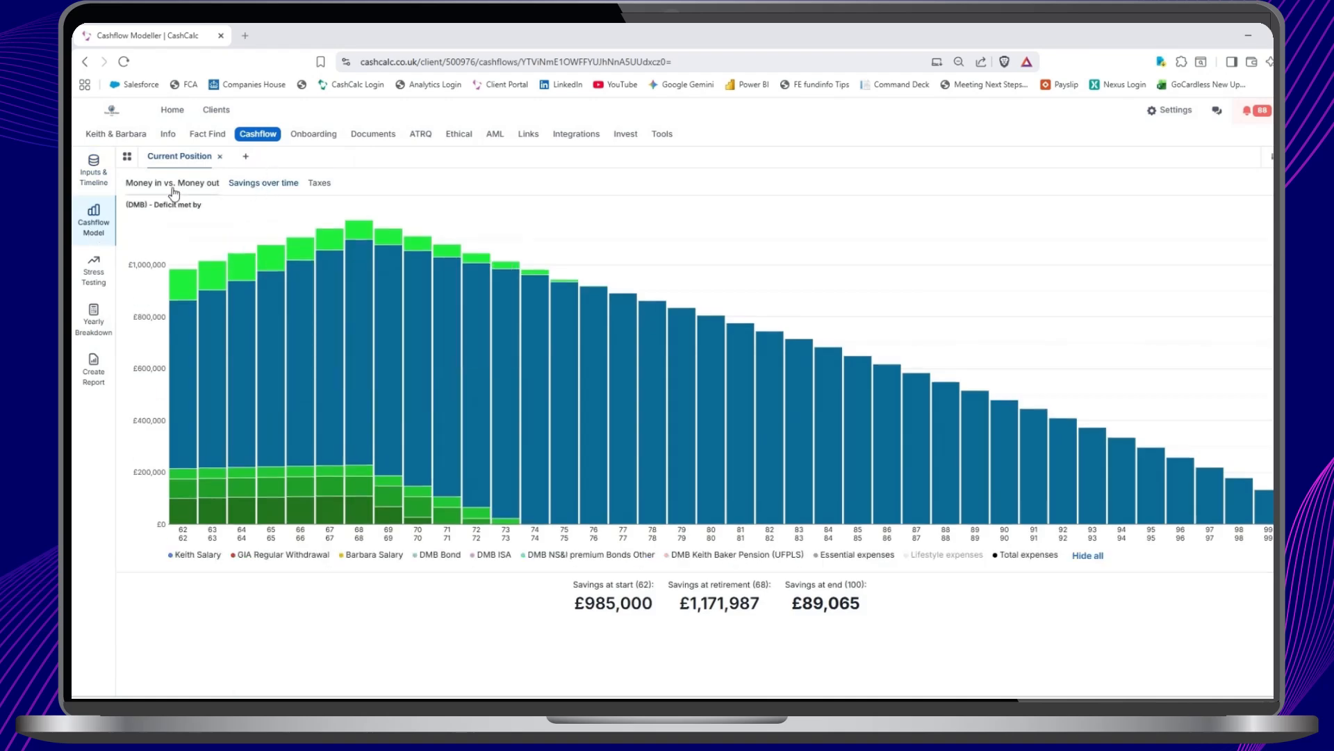
{"action": "left_click", "coordinate": [320, 185]}
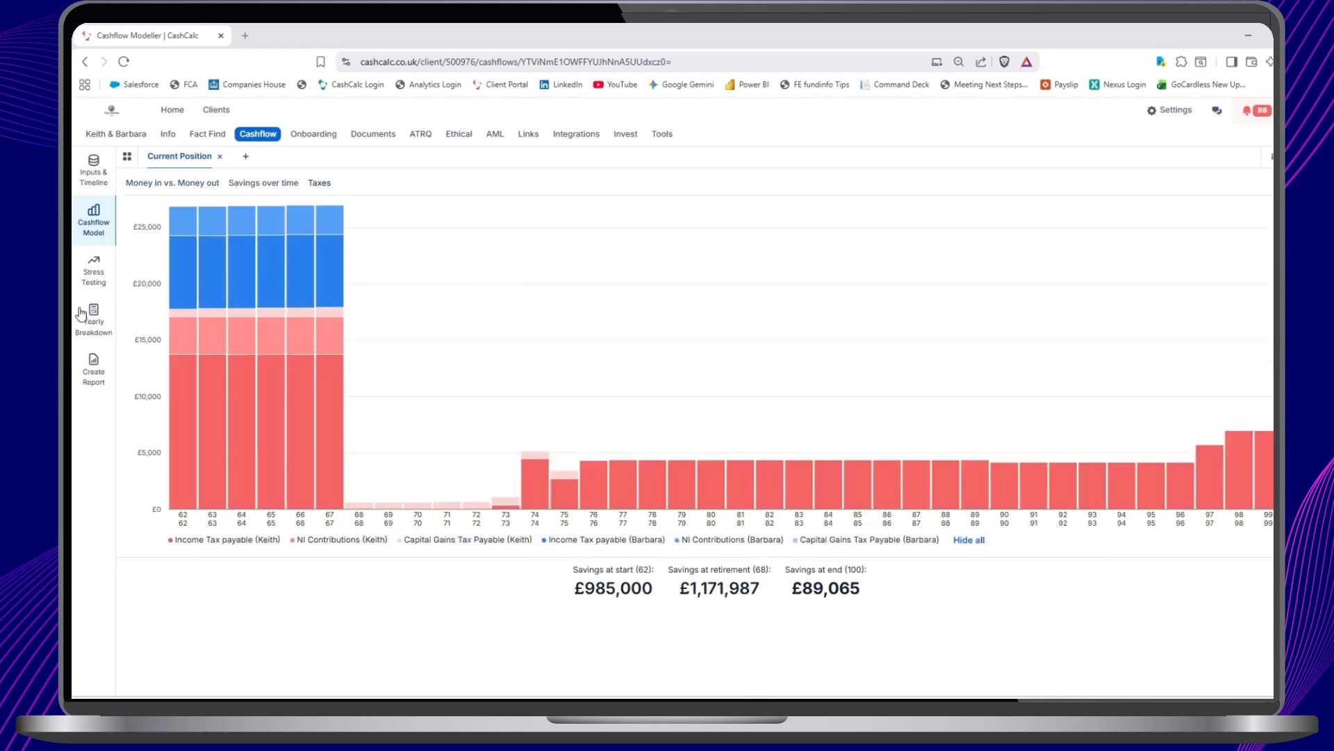
Expand the 2026 row of the Yearly Breakdown and show its Money in details
{"action": "left_click", "coordinate": [84, 336]}
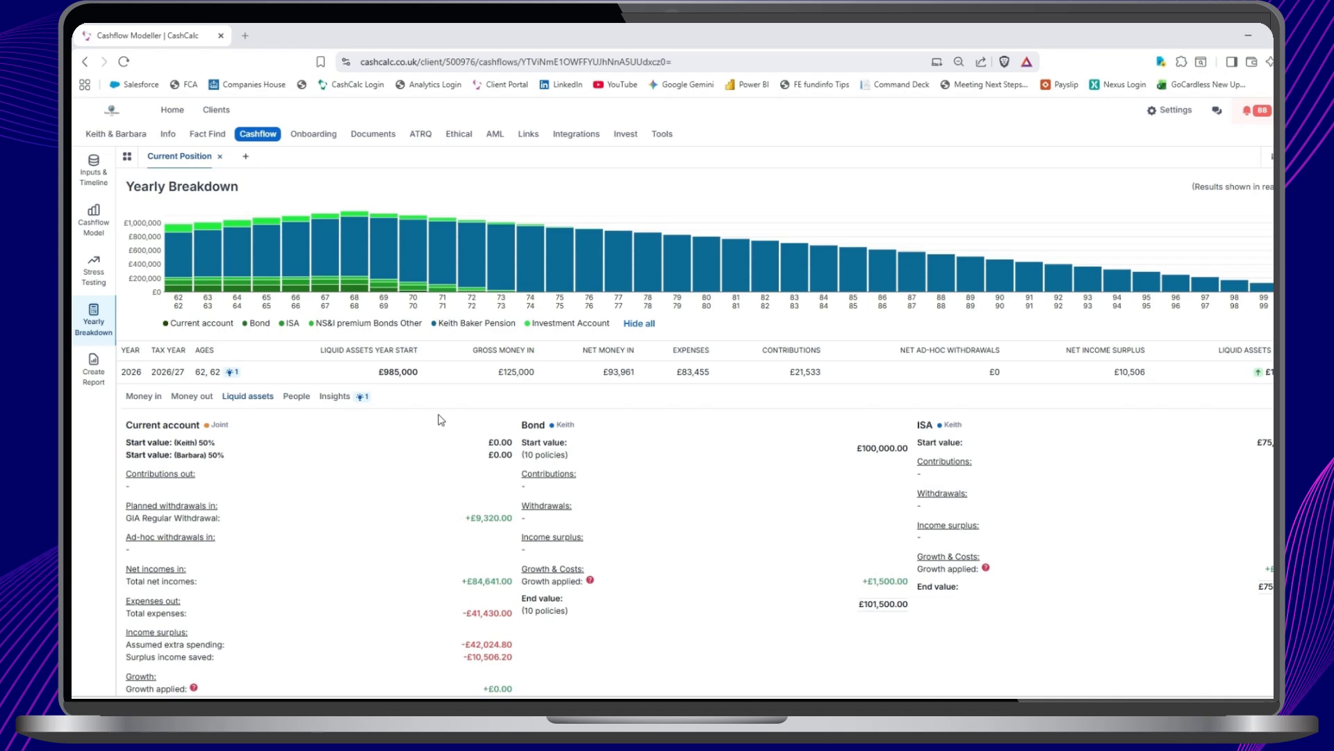
{"action": "left_click", "coordinate": [200, 375]}
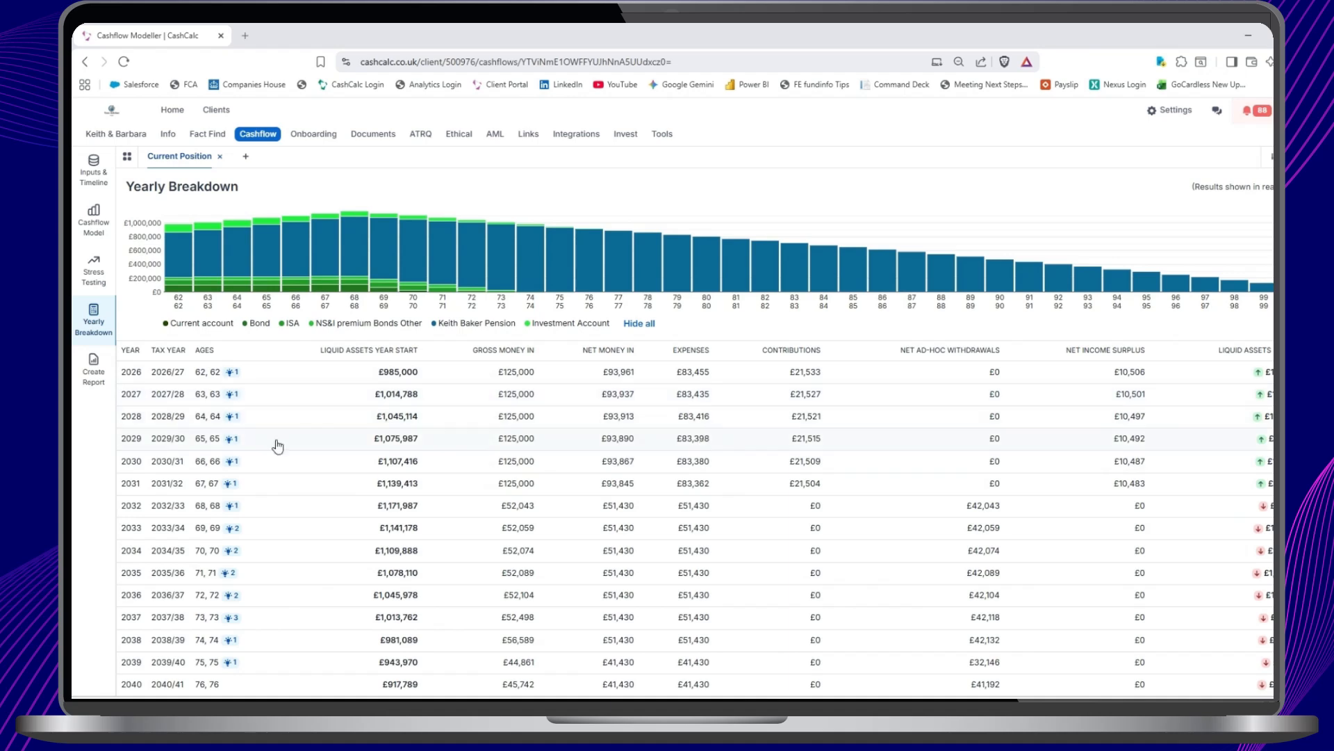
{"action": "left_click", "coordinate": [192, 382]}
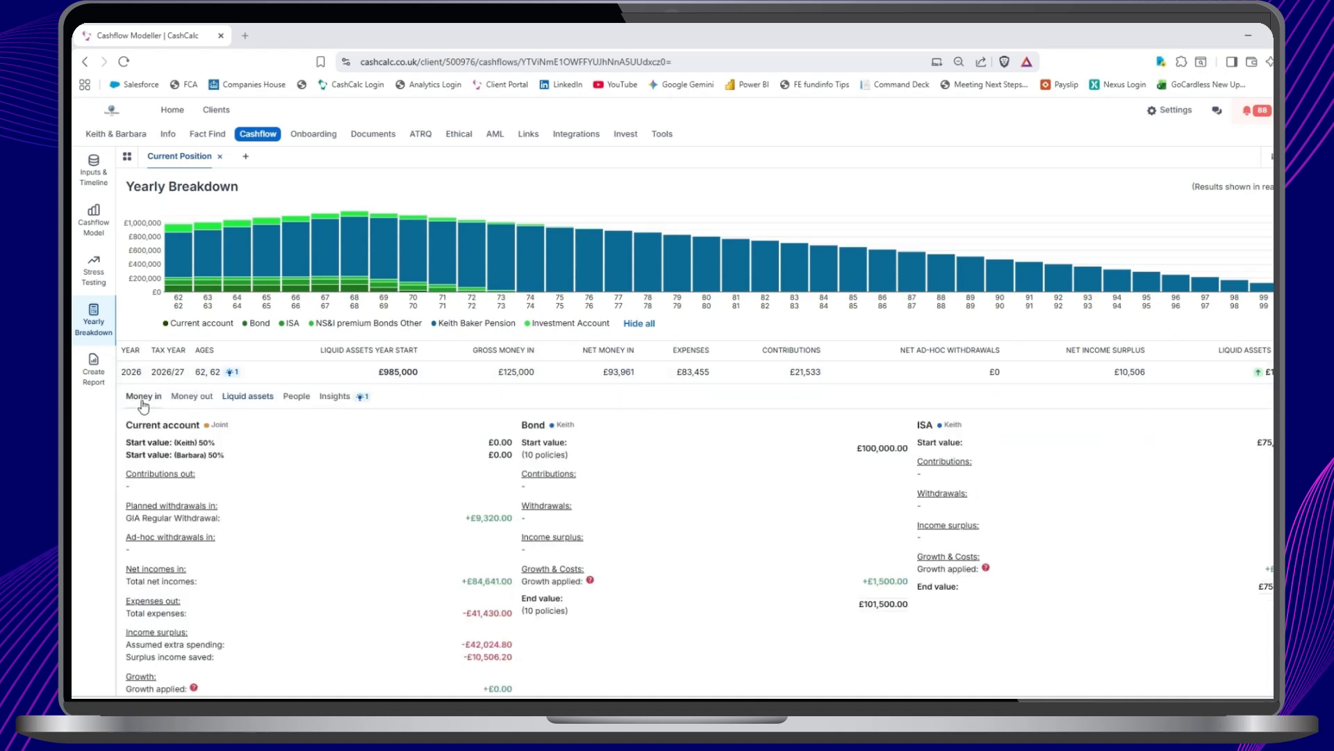
{"action": "left_click", "coordinate": [143, 402]}
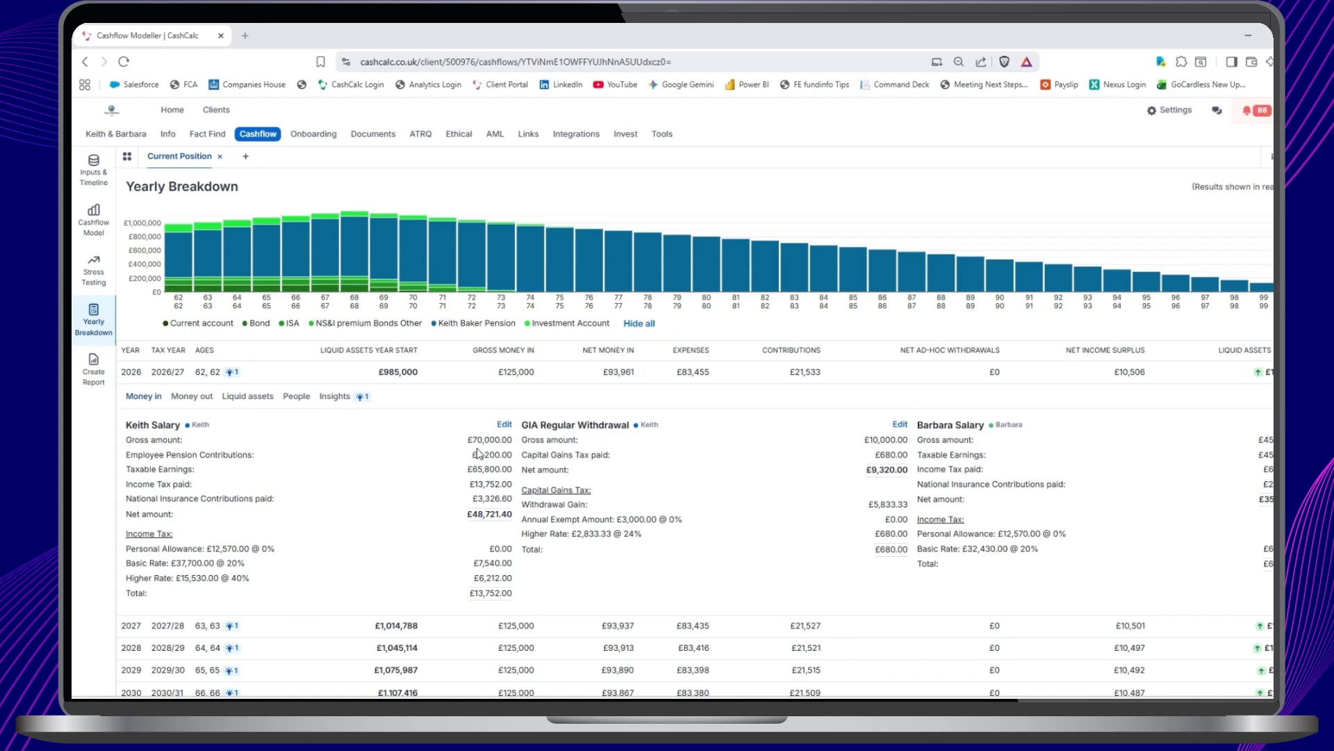
Examine the first salary's gross, deduction and net figures and its Income Tax bands for 2026, highlighting them for reference
{"action": "left_click_drag", "start_coordinate": [513, 439], "coordinate": [475, 452]}
{"action": "left_click_drag", "start_coordinate": [514, 485], "coordinate": [467, 516]}
{"action": "left_click_drag", "start_coordinate": [126, 534], "coordinate": [461, 571]}
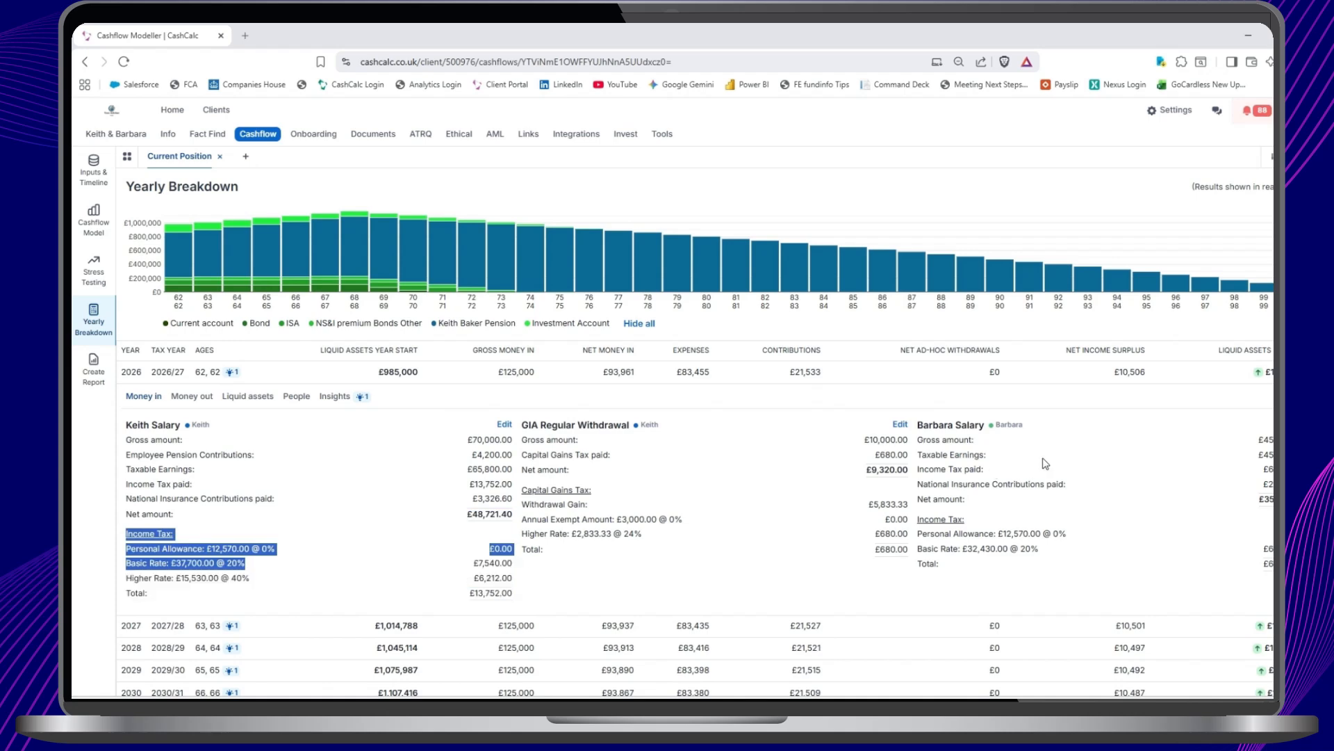
{"action": "left_click", "coordinate": [1043, 458]}
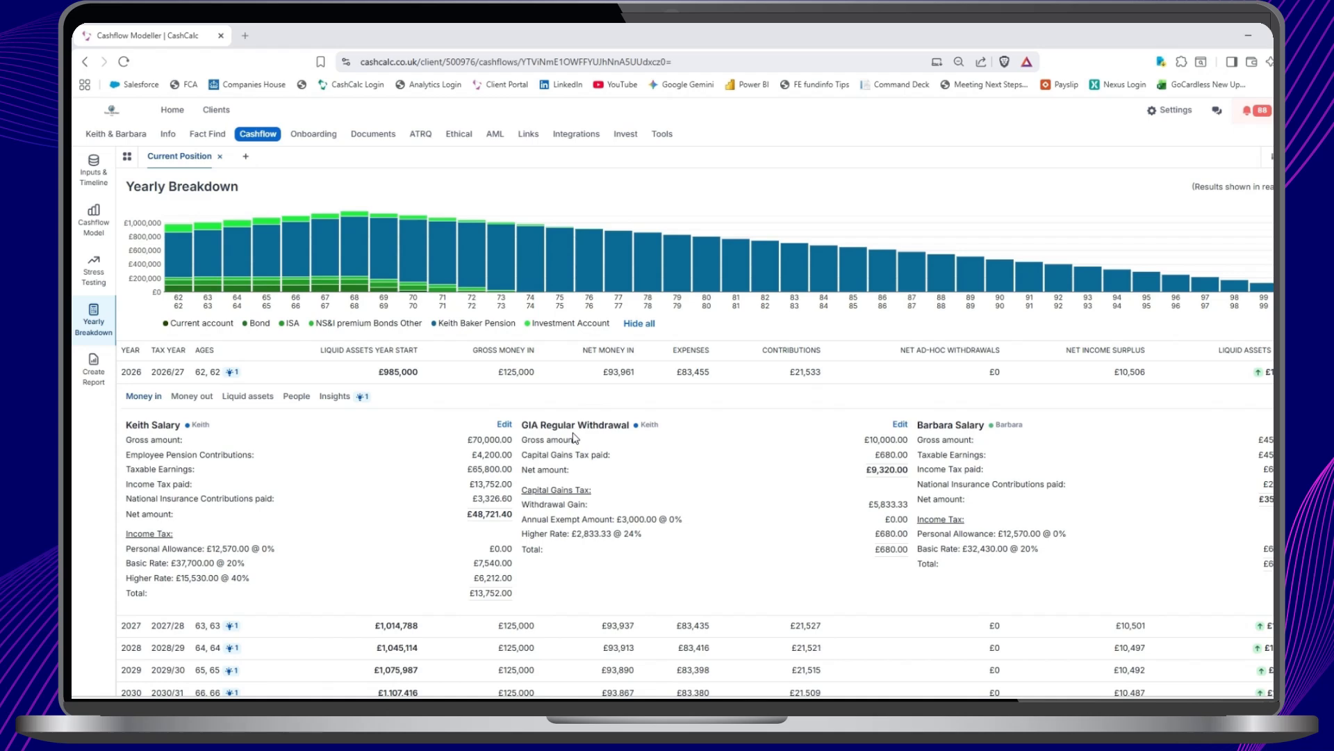
Examine the GIA Regular Withdrawal's gross and net figures and its Capital Gains Tax calculation for 2026, highlighting them for reference
{"action": "left_click_drag", "start_coordinate": [911, 440], "coordinate": [880, 457]}
{"action": "left_click_drag", "start_coordinate": [522, 489], "coordinate": [857, 537]}
{"action": "left_click", "coordinate": [798, 531]}
Show the 2026 Money out expenses and review the Liquid assets details for every account and pension
{"action": "left_click", "coordinate": [193, 401]}
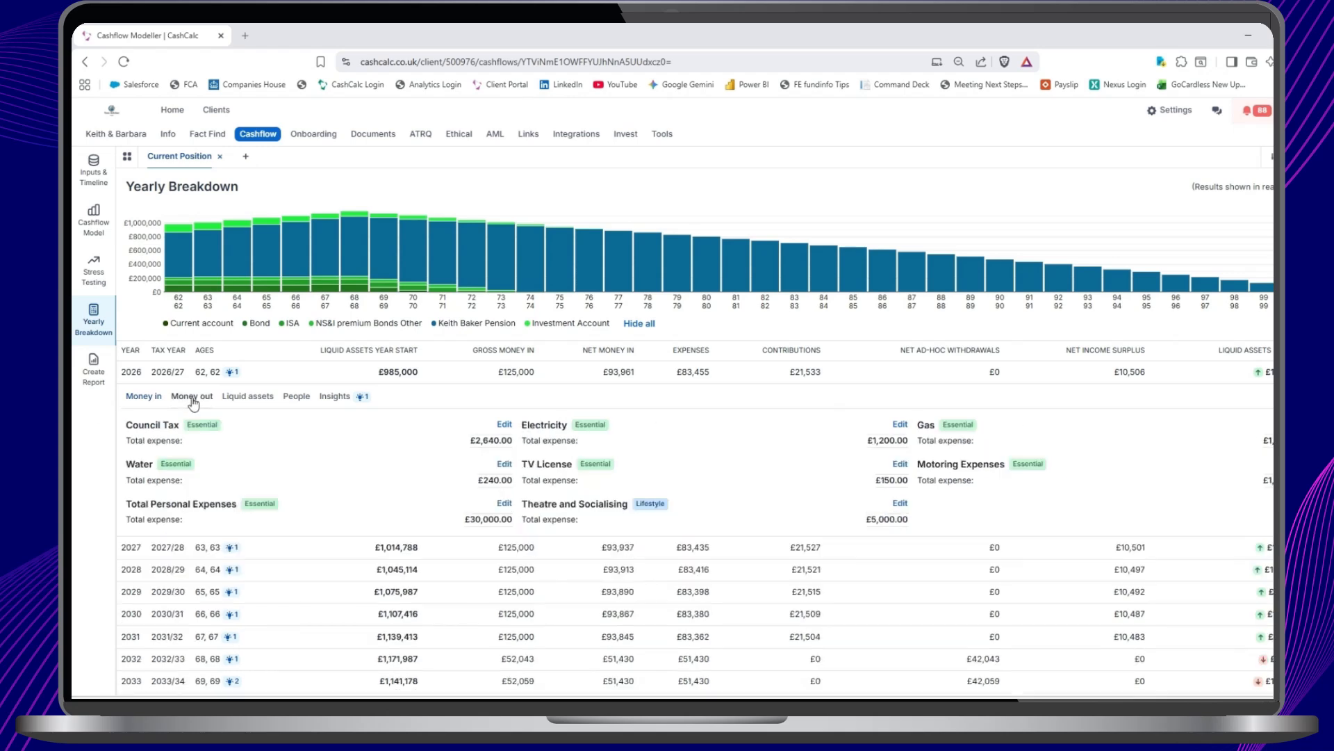
{"action": "left_click", "coordinate": [249, 396]}
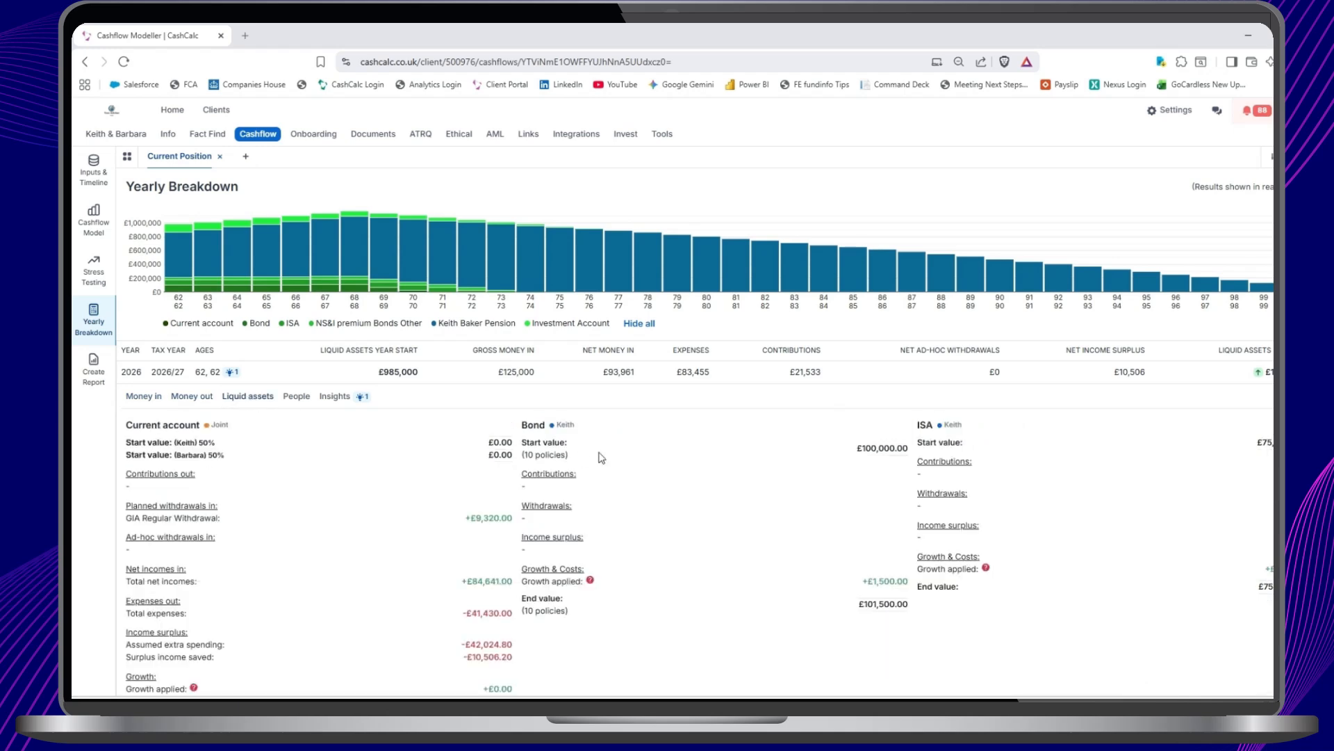
{"action": "scroll", "coordinate": [599, 456], "scroll_direction": "down", "scroll_amount": 3}
{"action": "scroll", "coordinate": [600, 456], "scroll_direction": "down", "scroll_amount": 3}
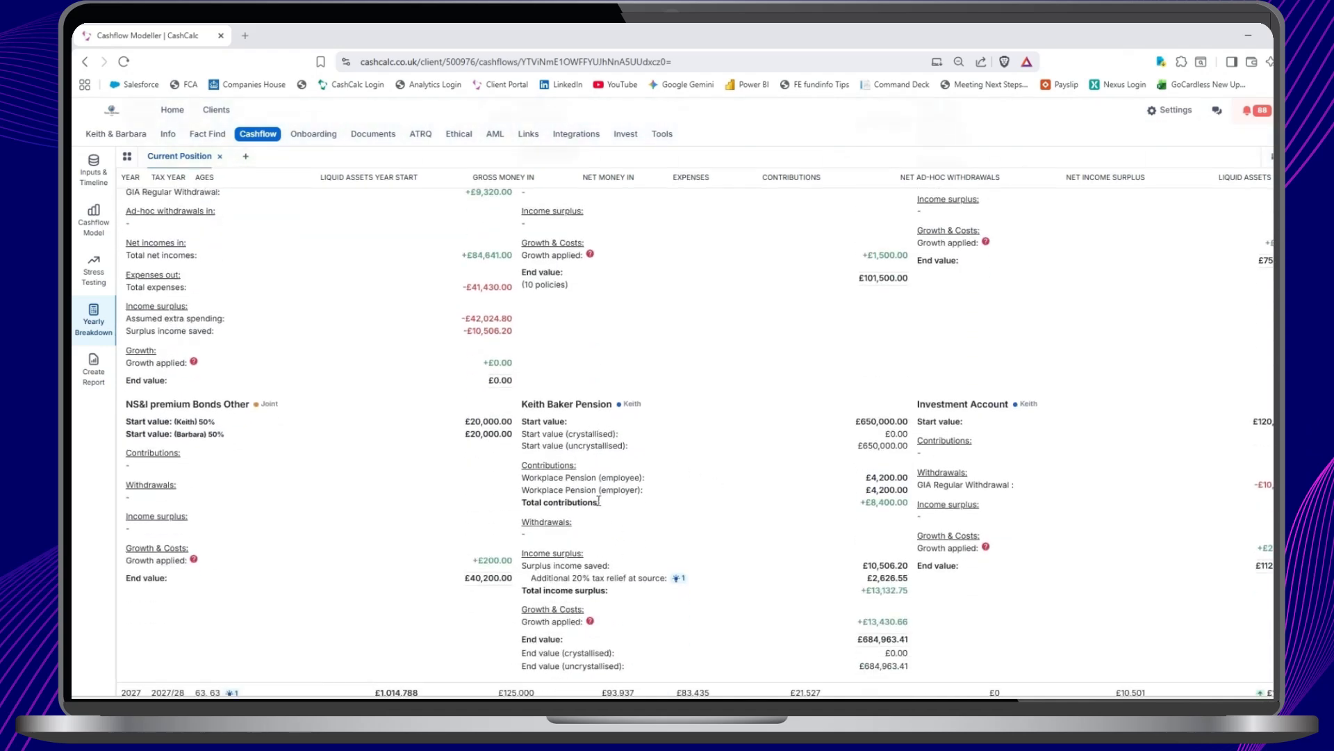
Show the 2026 People details on the remaining Lump Sum Allowance, and the year's Insights
{"action": "scroll", "coordinate": [615, 552], "scroll_direction": "up", "scroll_amount": 5}
{"action": "left_click", "coordinate": [297, 332]}
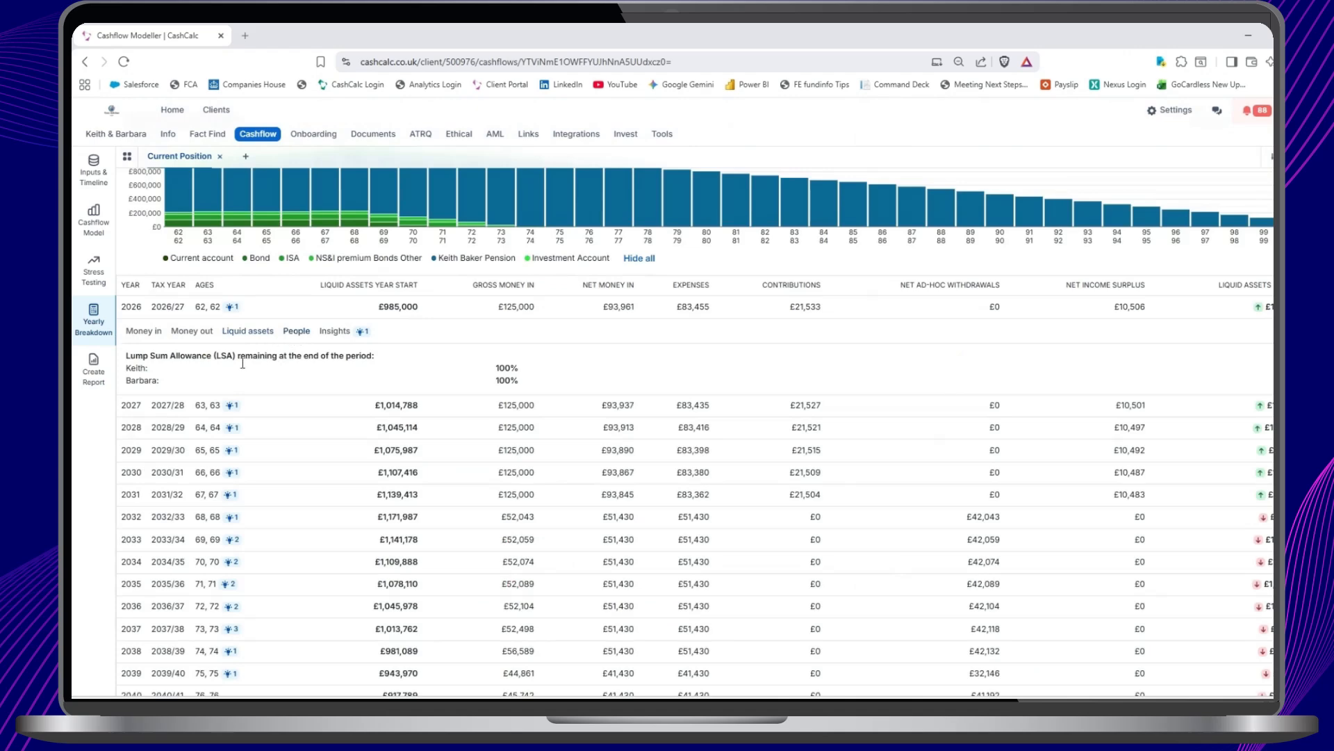
{"action": "left_click", "coordinate": [333, 332]}
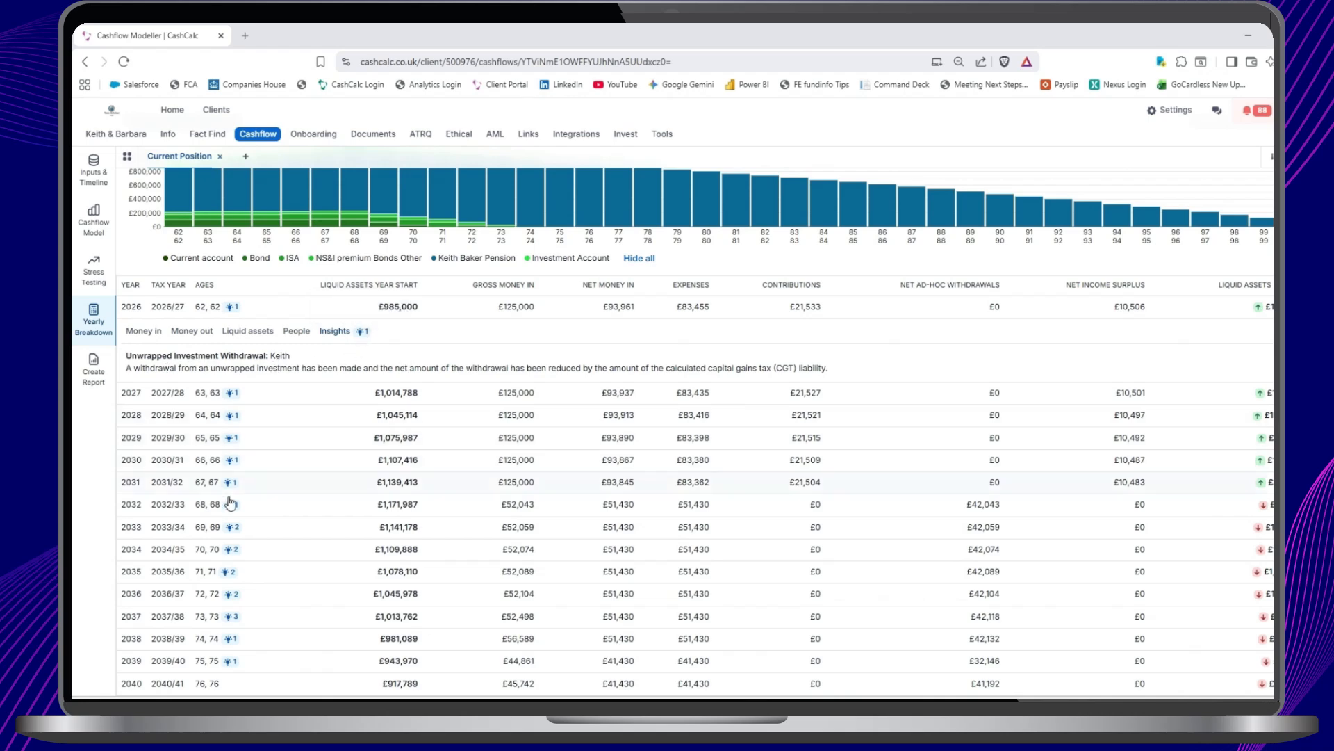
Review the Insights for 2033 and 2037 in the Yearly Breakdown, highlighting the MPAA Triggered heading for 2037
{"action": "left_click", "coordinate": [211, 529]}
{"action": "scroll", "coordinate": [298, 527], "scroll_direction": "down", "scroll_amount": 1}
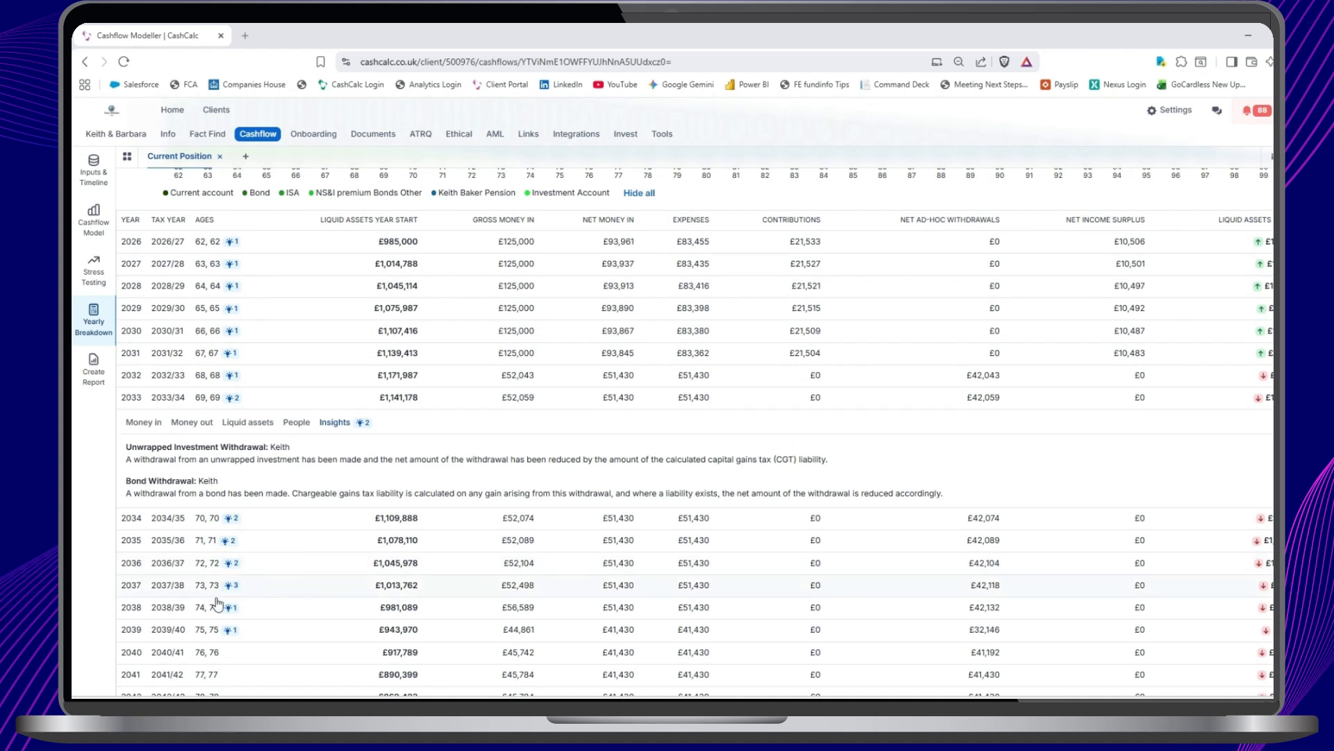
{"action": "left_click", "coordinate": [268, 586]}
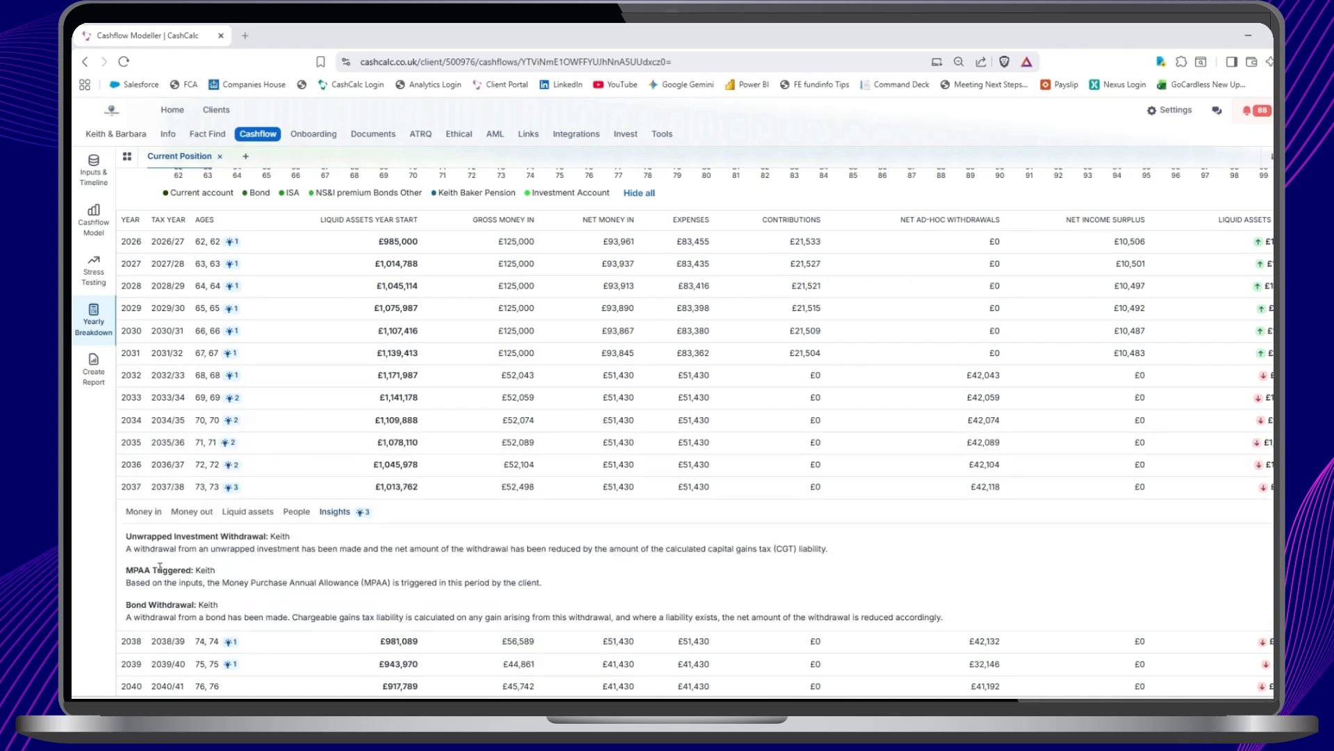
{"action": "left_click_drag", "start_coordinate": [125, 570], "coordinate": [219, 571]}
{"action": "left_click", "coordinate": [258, 583]}
{"action": "scroll", "coordinate": [258, 582], "scroll_direction": "up", "scroll_amount": 2}
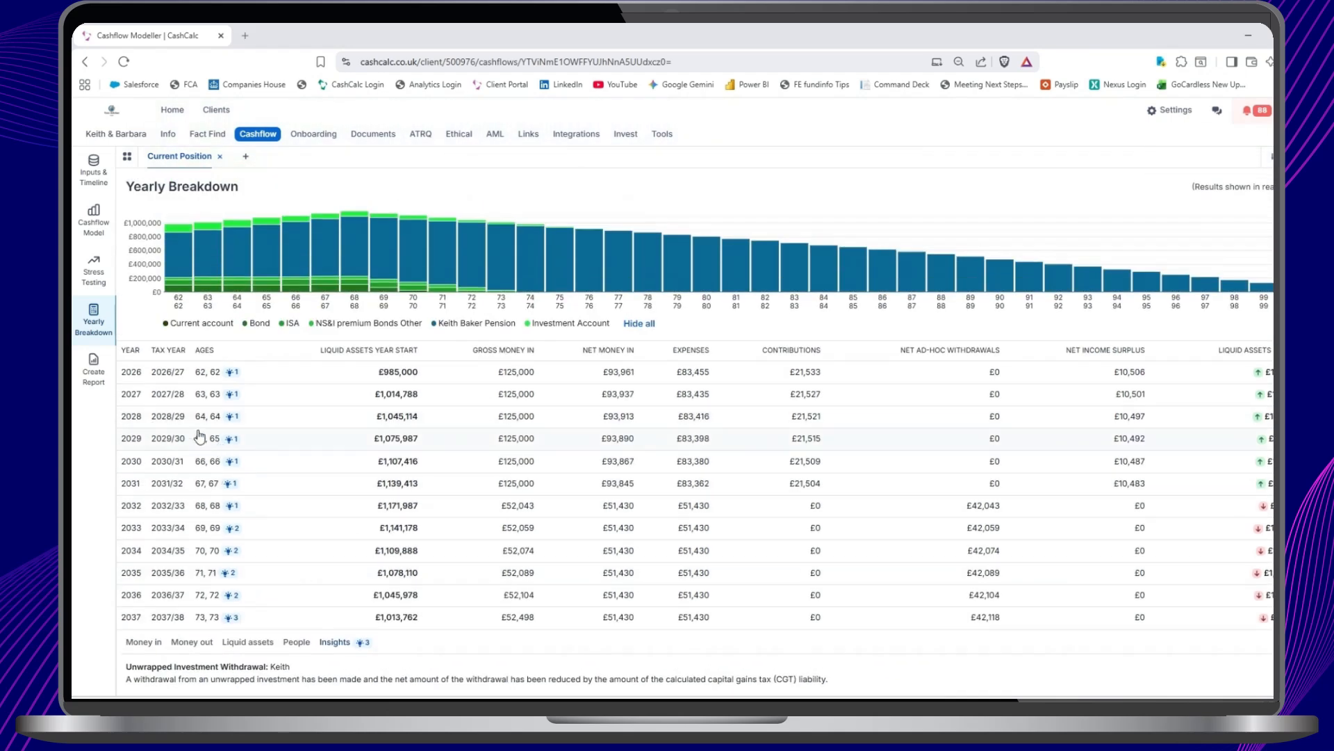
View the Current Position forecast's Savings over time chart in the cashflow model
{"action": "left_click", "coordinate": [100, 181]}
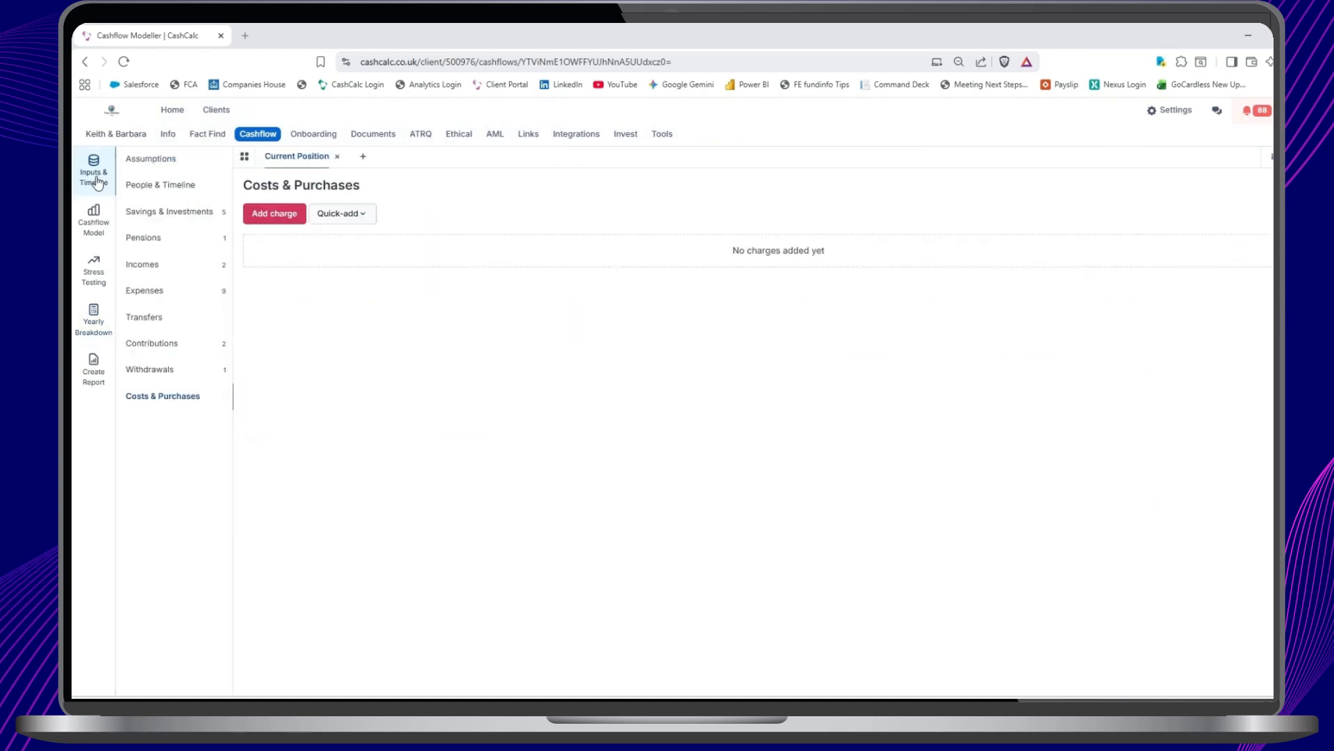
{"action": "left_click", "coordinate": [101, 223]}
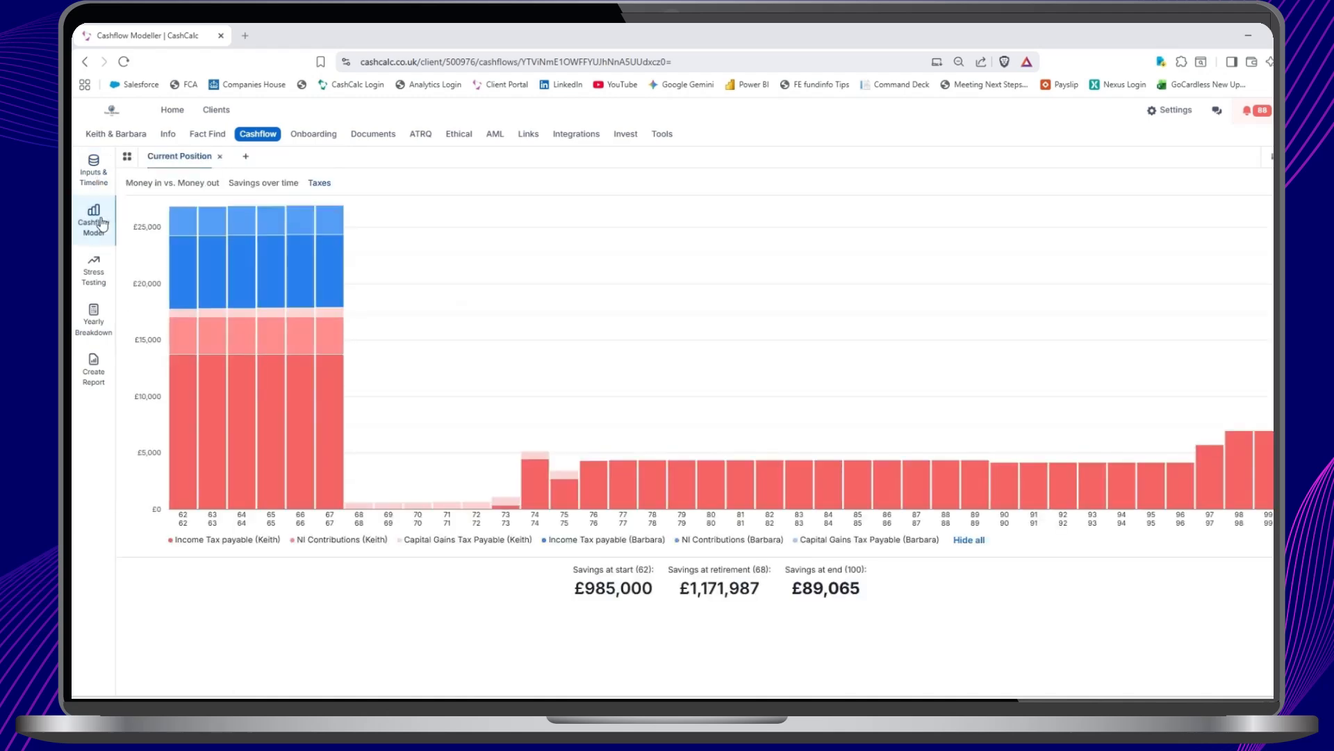
{"action": "left_click", "coordinate": [257, 185]}
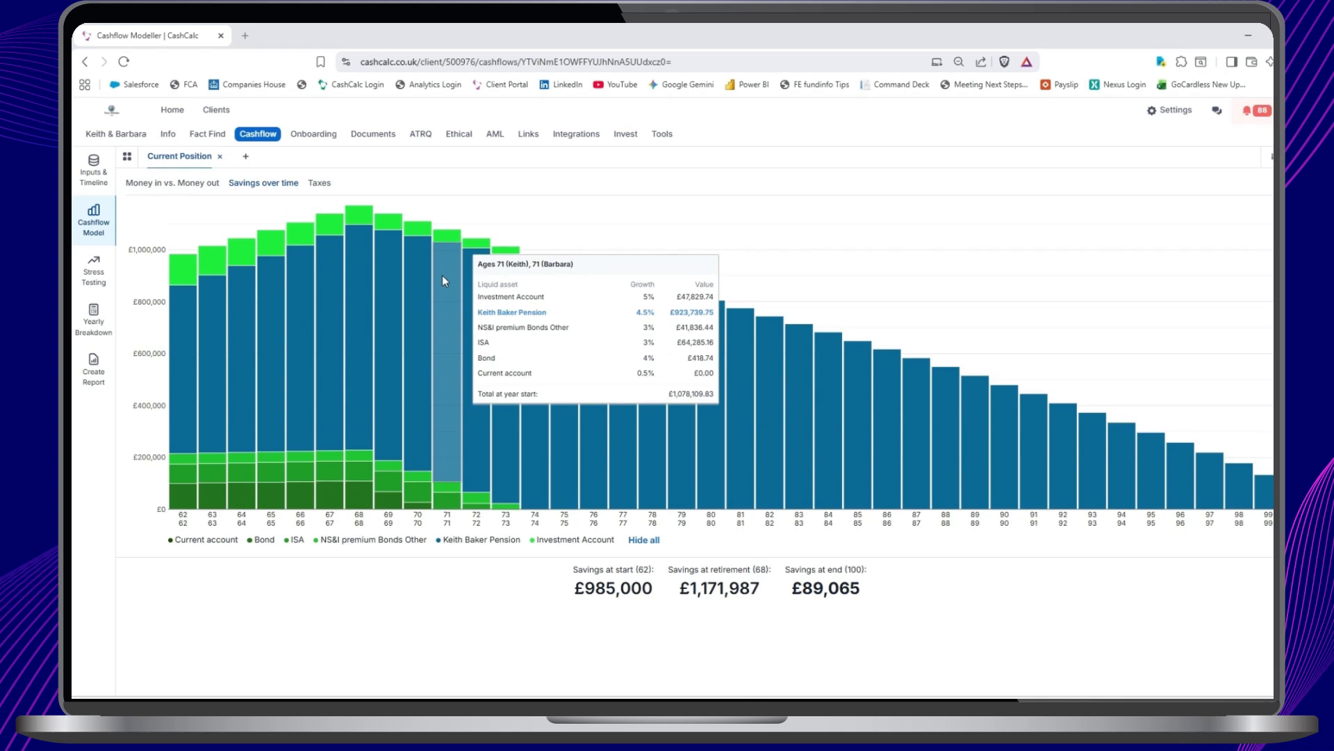
Create a new gross-basis forecast named Clone for both people, cloned from the existing forecast
{"action": "left_click", "coordinate": [246, 159]}
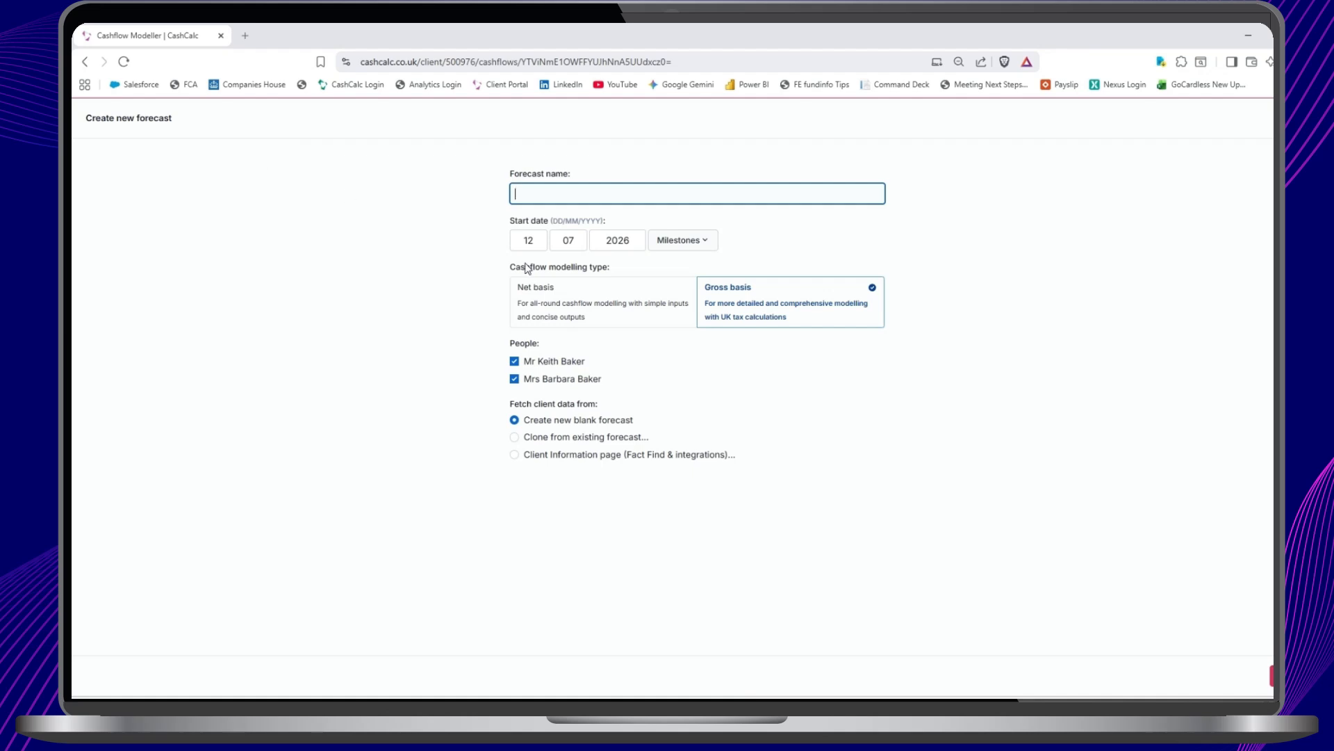
{"action": "type", "text": "Clone"}
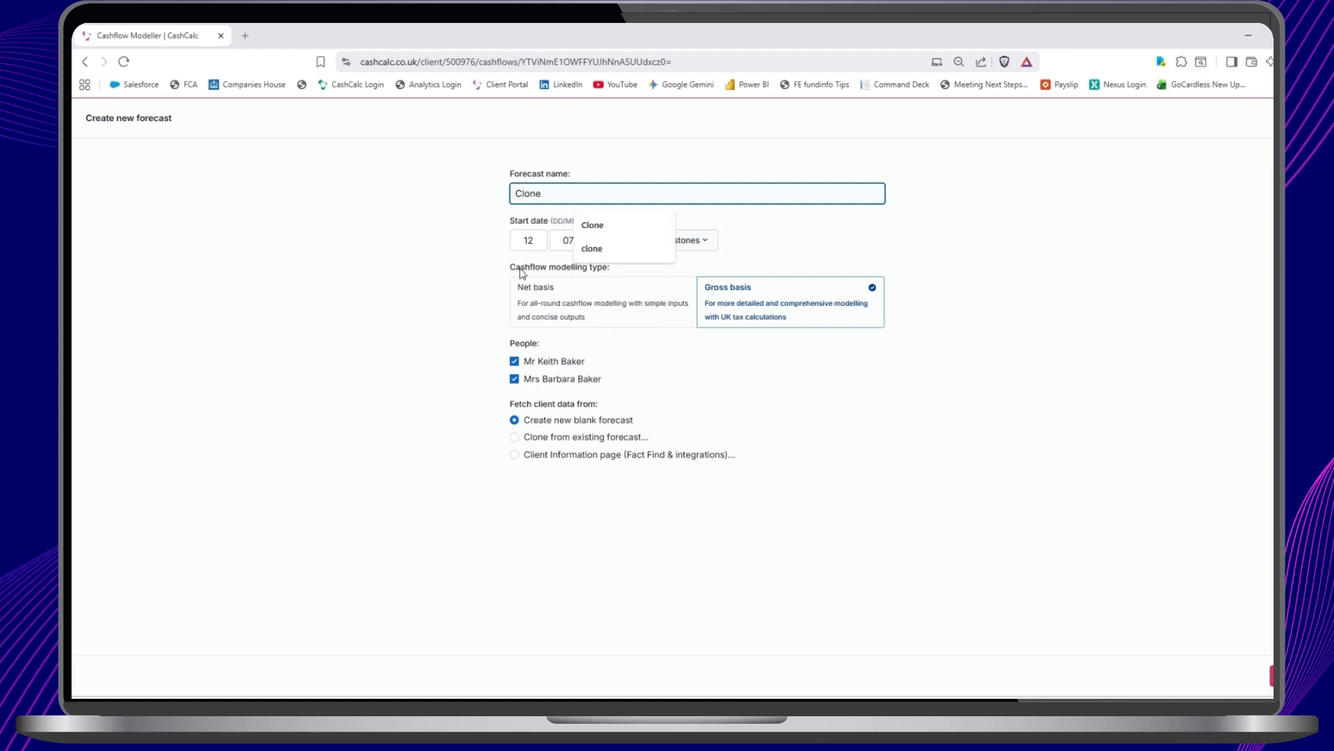
{"action": "left_click", "coordinate": [577, 295]}
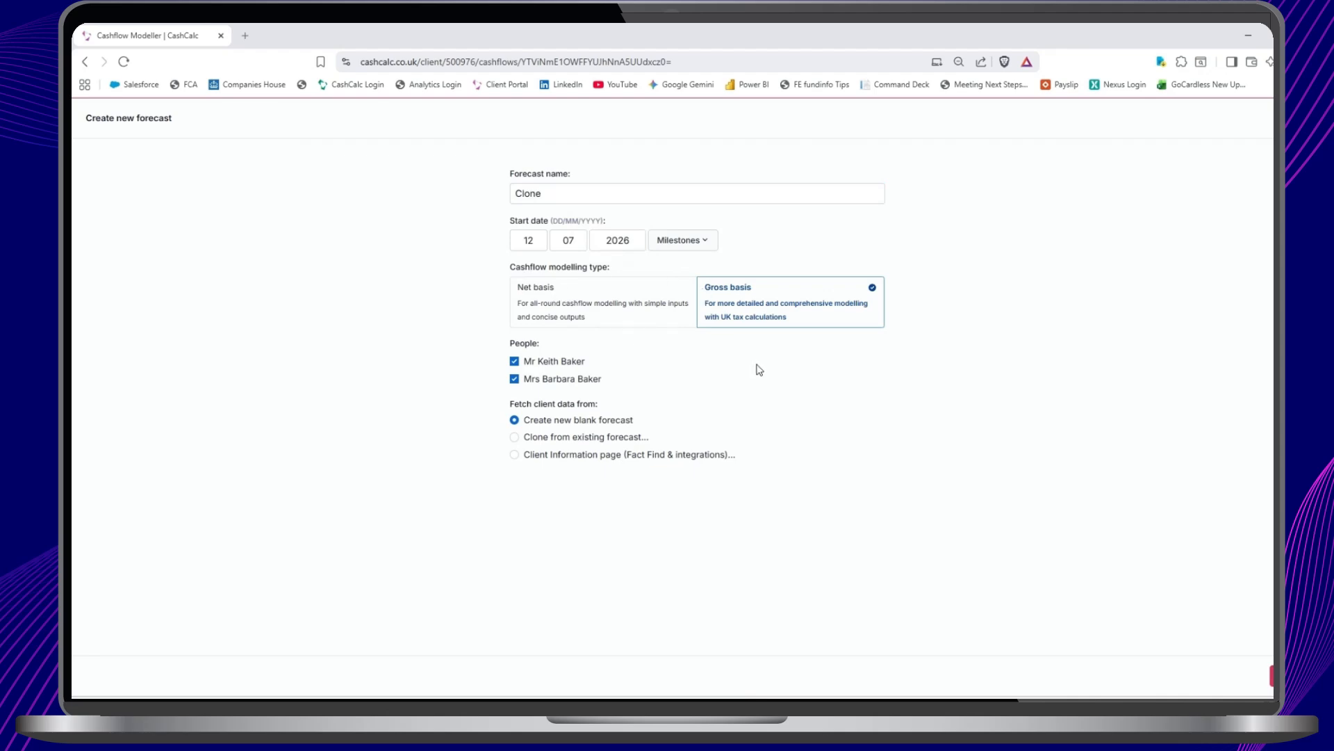
{"action": "left_click", "coordinate": [562, 439]}
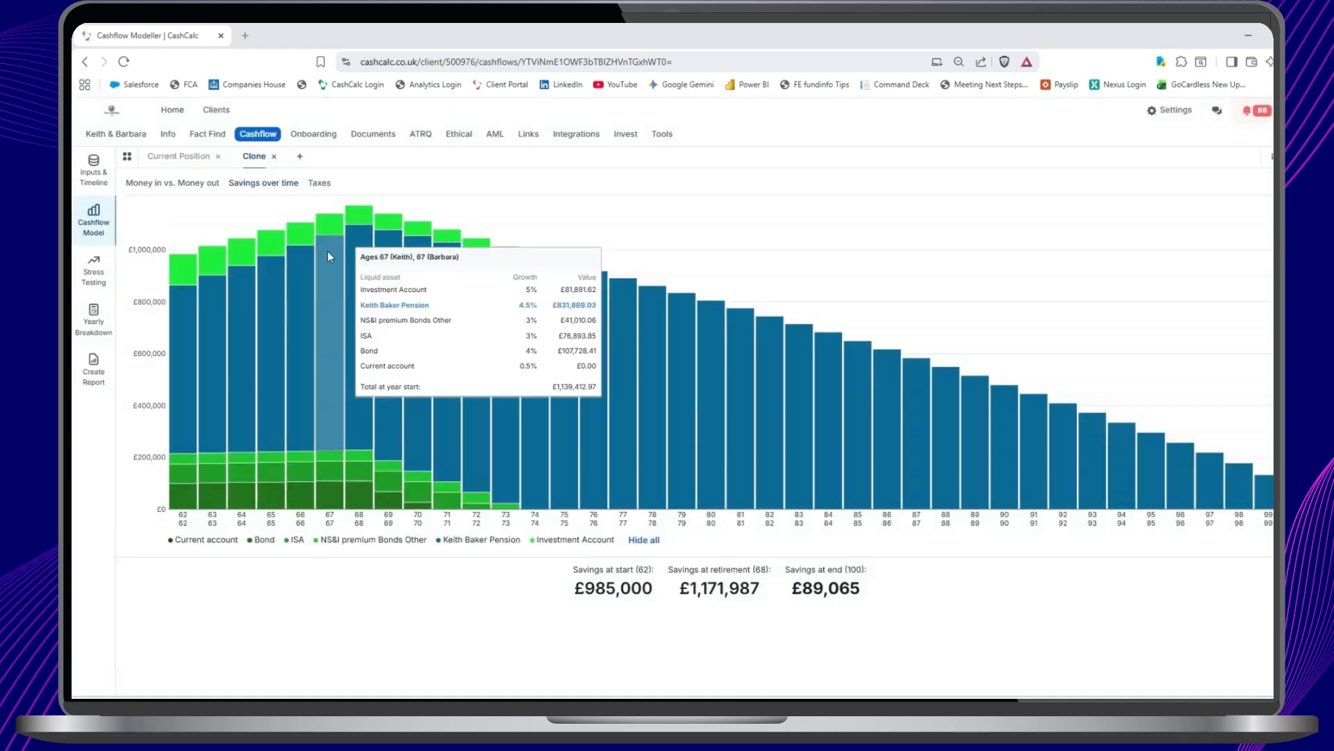
Switch between the Current Position and Clone forecasts, compare their Savings over time charts, and end the comparison
{"action": "left_click", "coordinate": [180, 159]}
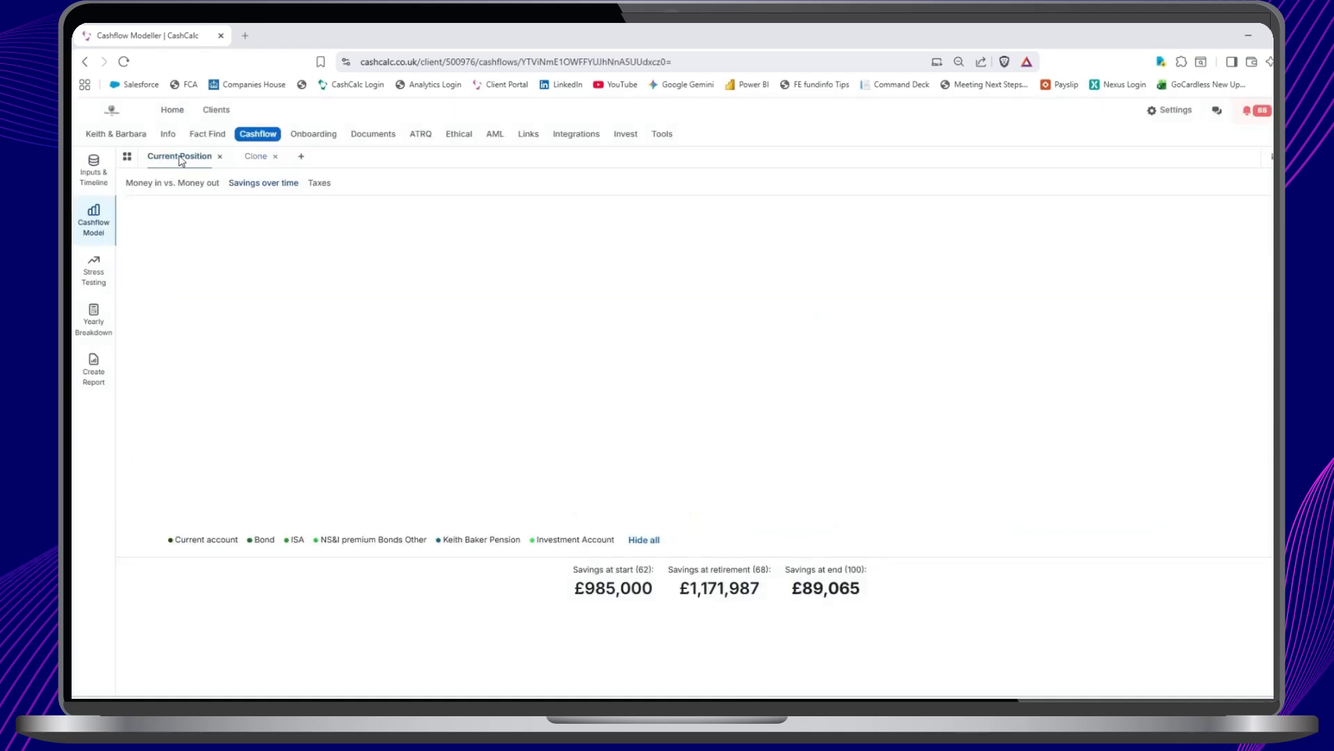
{"action": "left_click", "coordinate": [256, 157]}
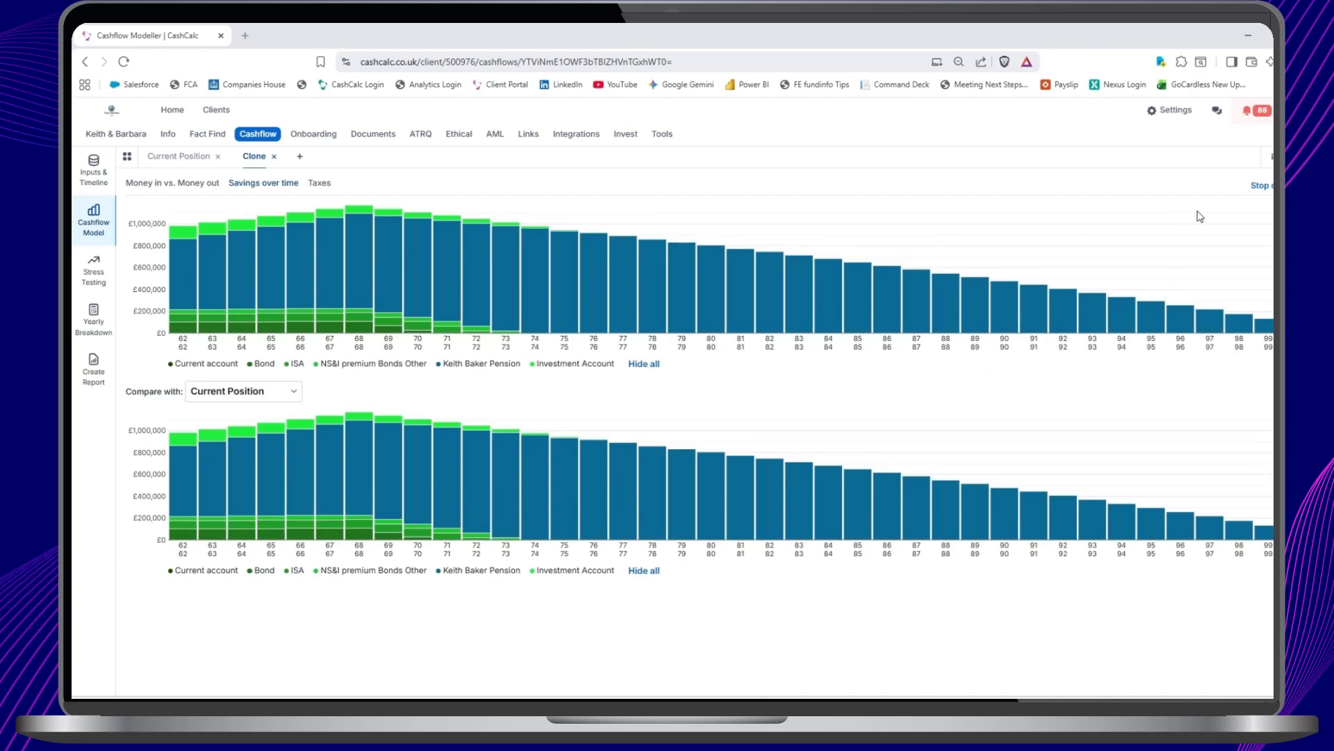
{"action": "left_click", "coordinate": [1261, 185]}
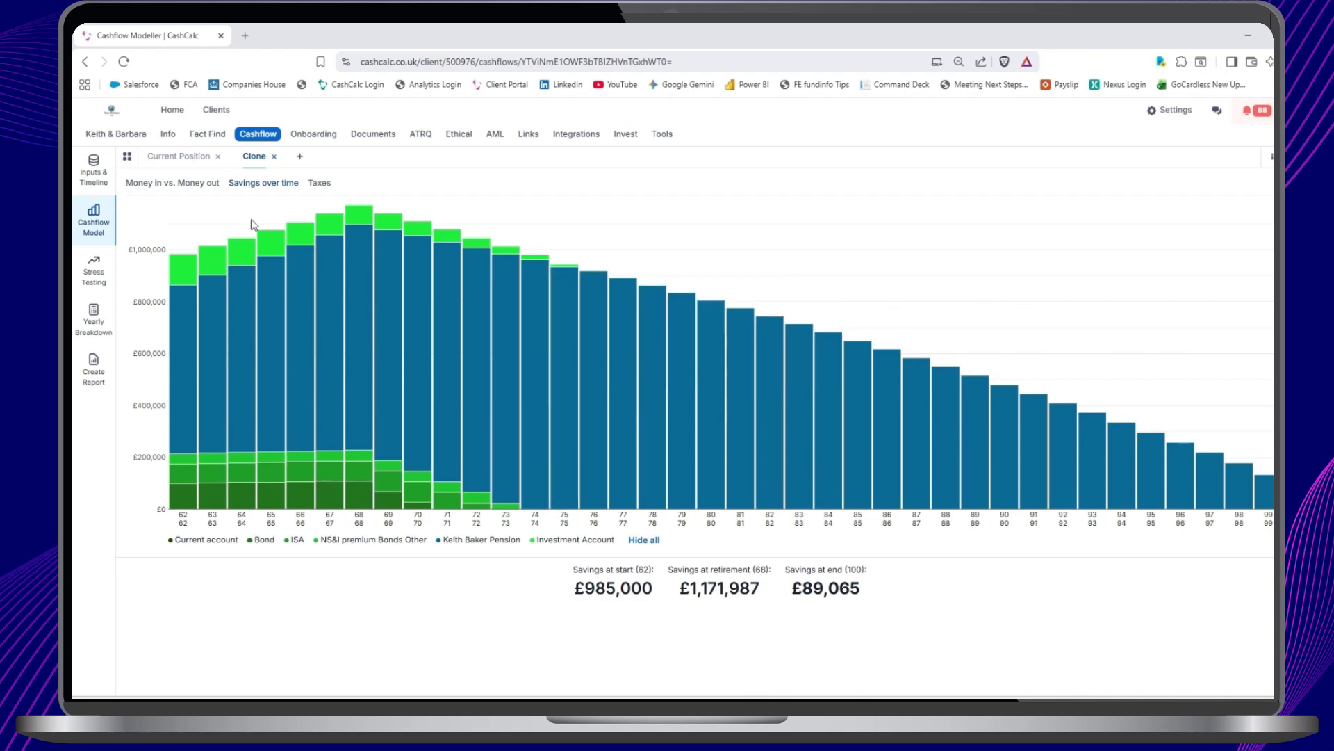
Review the retirement events on the Clone forecast's People & Timeline page
{"action": "left_click", "coordinate": [87, 184]}
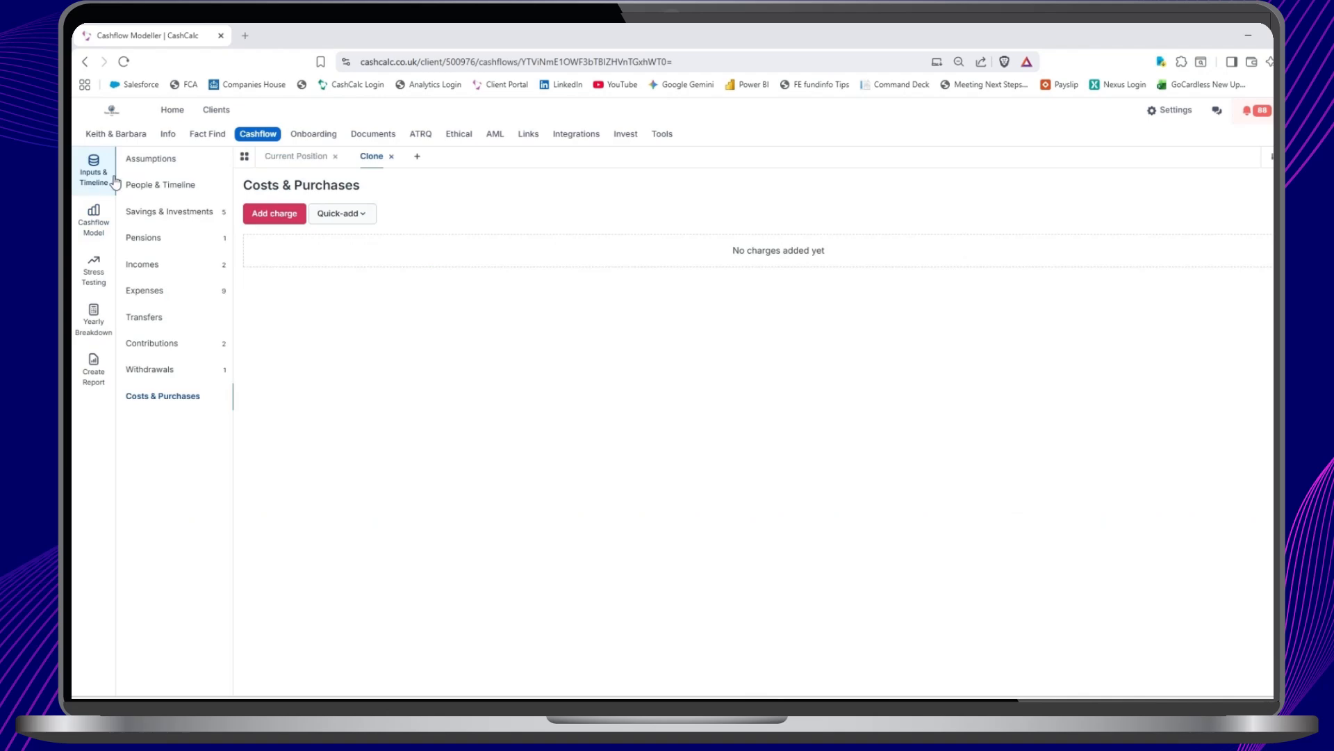
{"action": "left_click", "coordinate": [157, 188]}
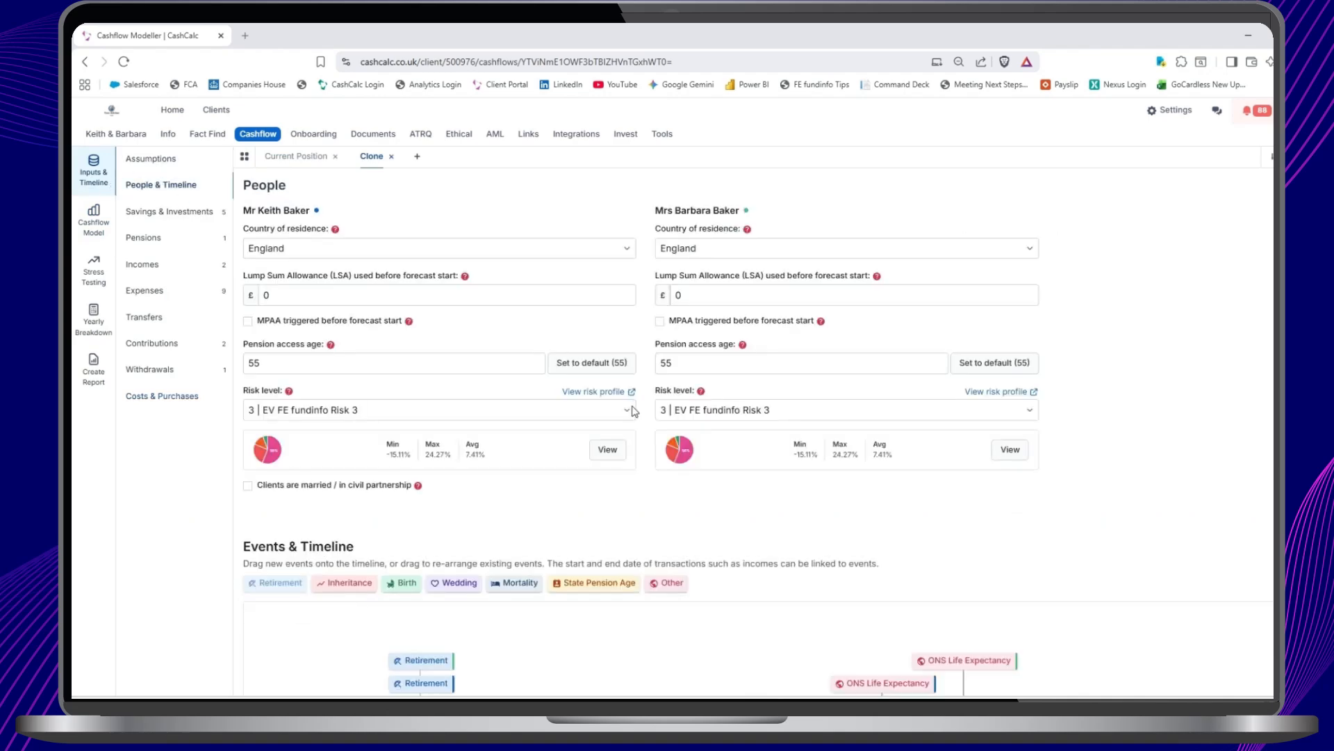
{"action": "scroll", "coordinate": [633, 410], "scroll_direction": "down", "scroll_amount": 1}
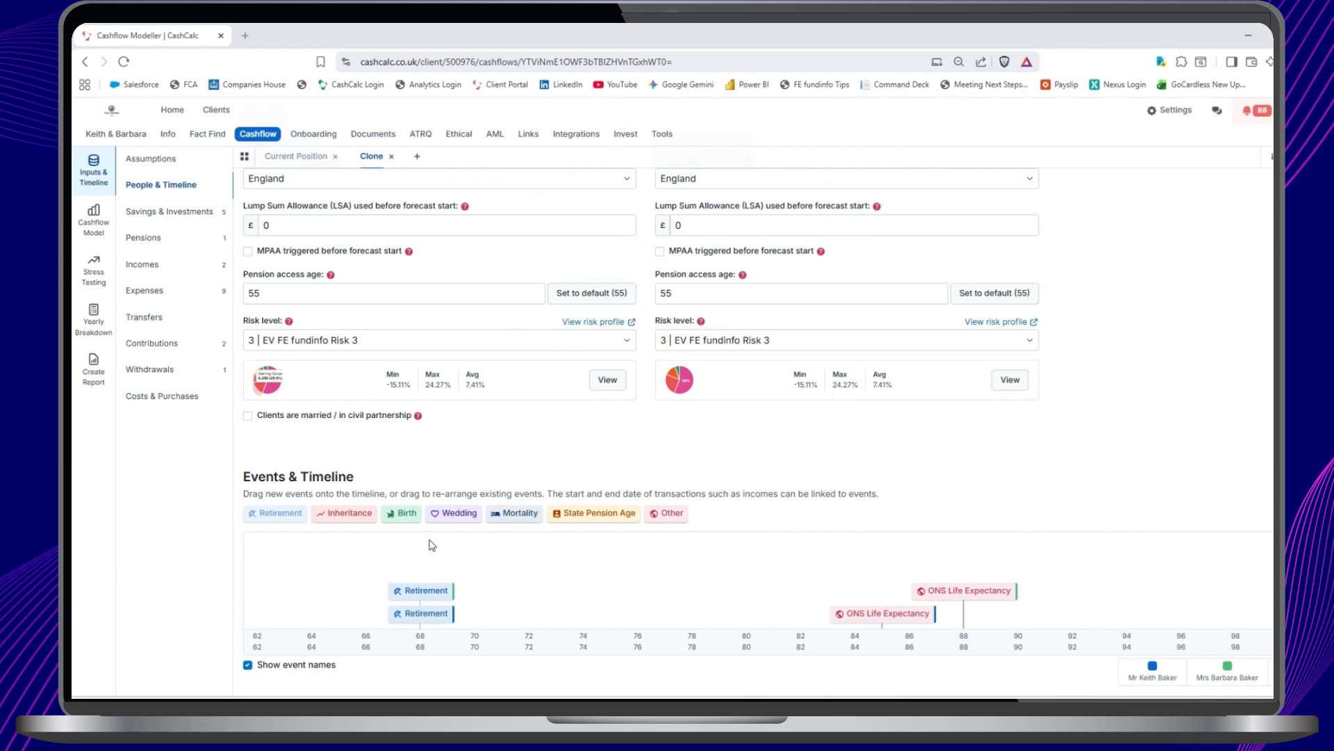
Open the £45,000 salary income for editing and review the events and ages available as its end date
{"action": "left_click", "coordinate": [143, 265]}
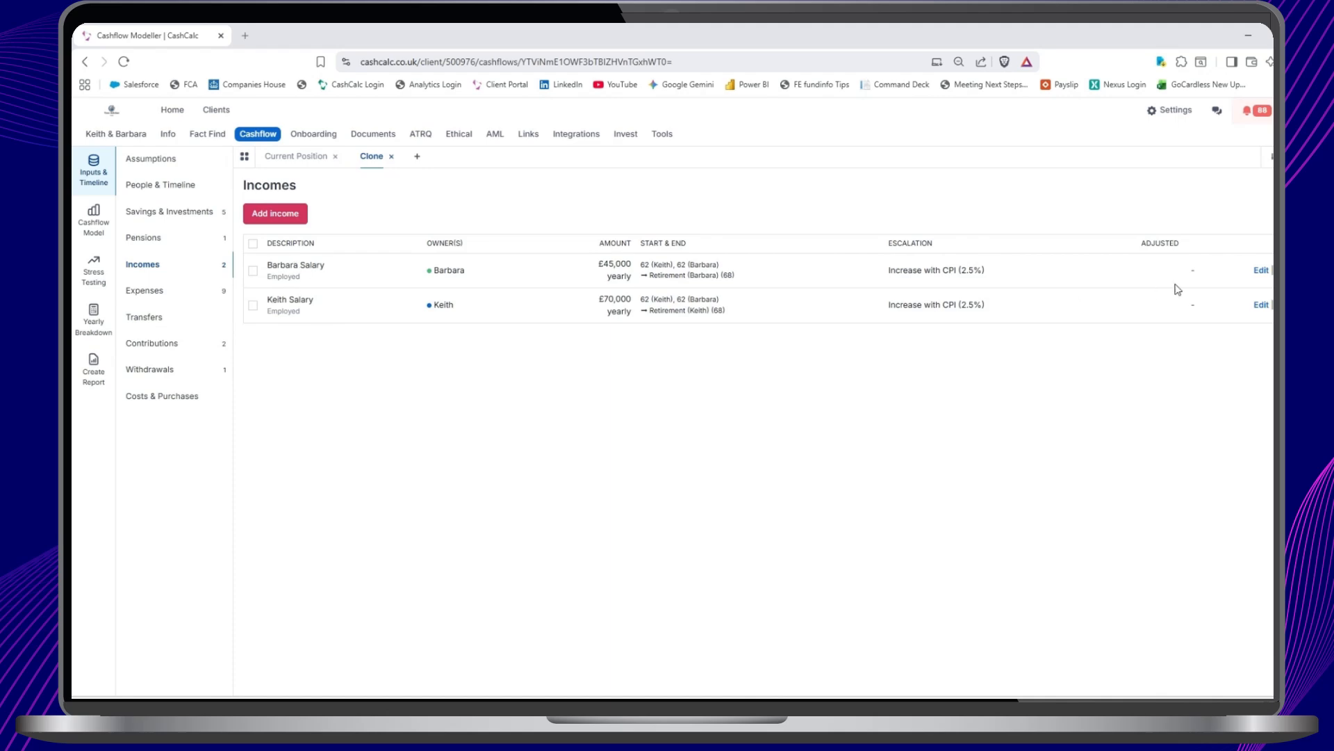
{"action": "left_click", "coordinate": [1260, 270]}
{"action": "scroll", "coordinate": [678, 444], "scroll_direction": "down", "scroll_amount": 2}
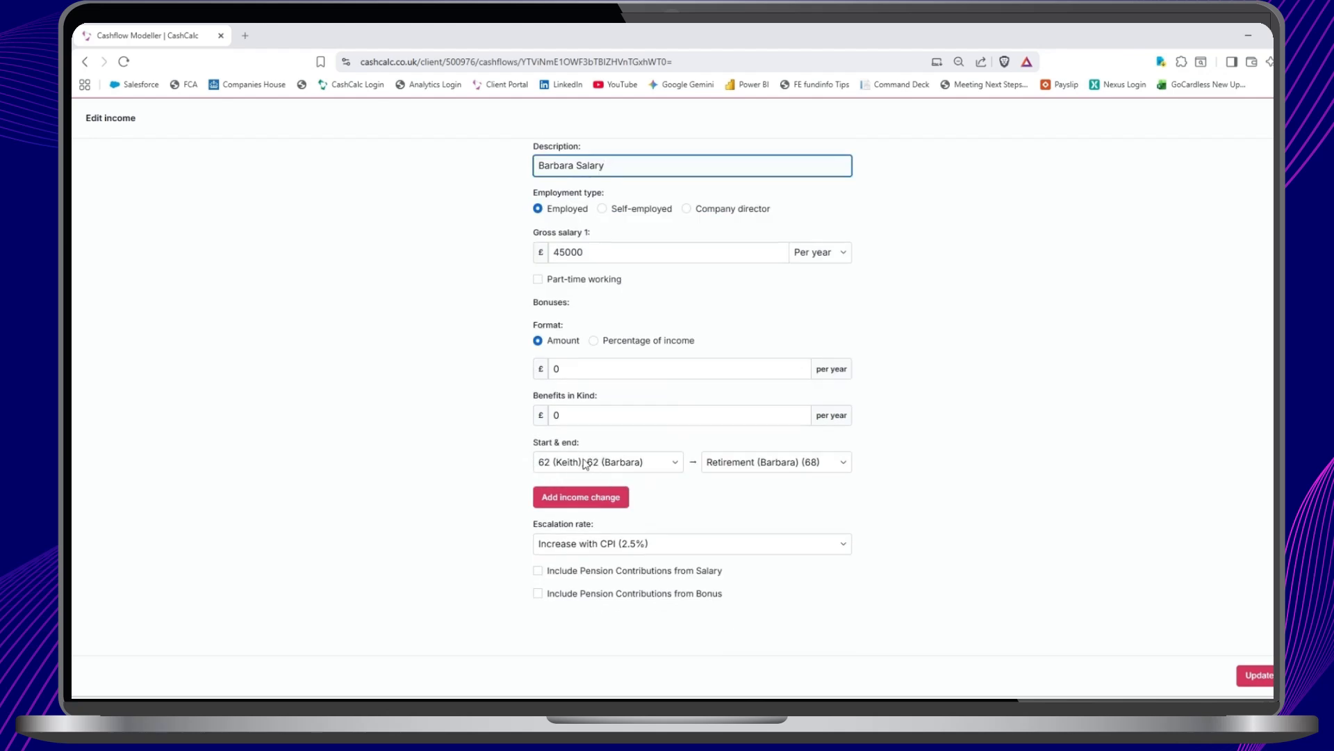
{"action": "left_click", "coordinate": [749, 469]}
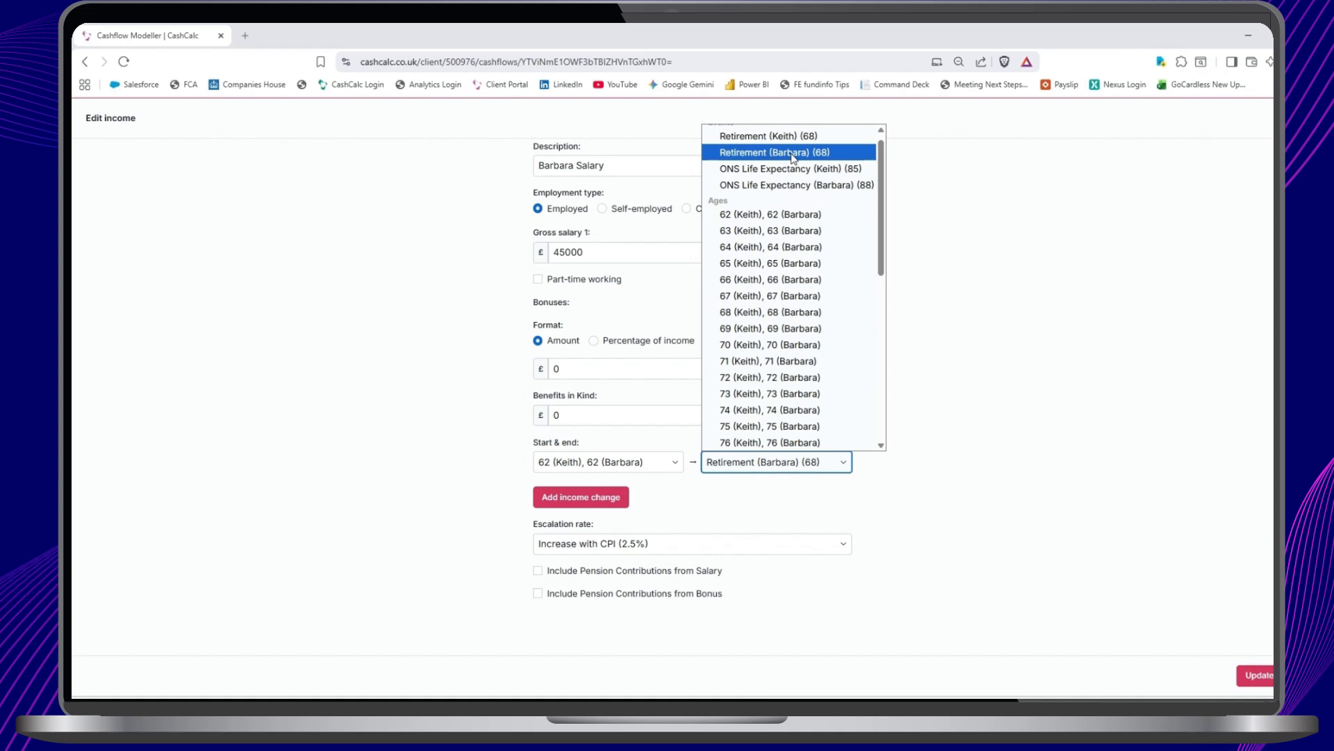
{"action": "left_click", "coordinate": [947, 372]}
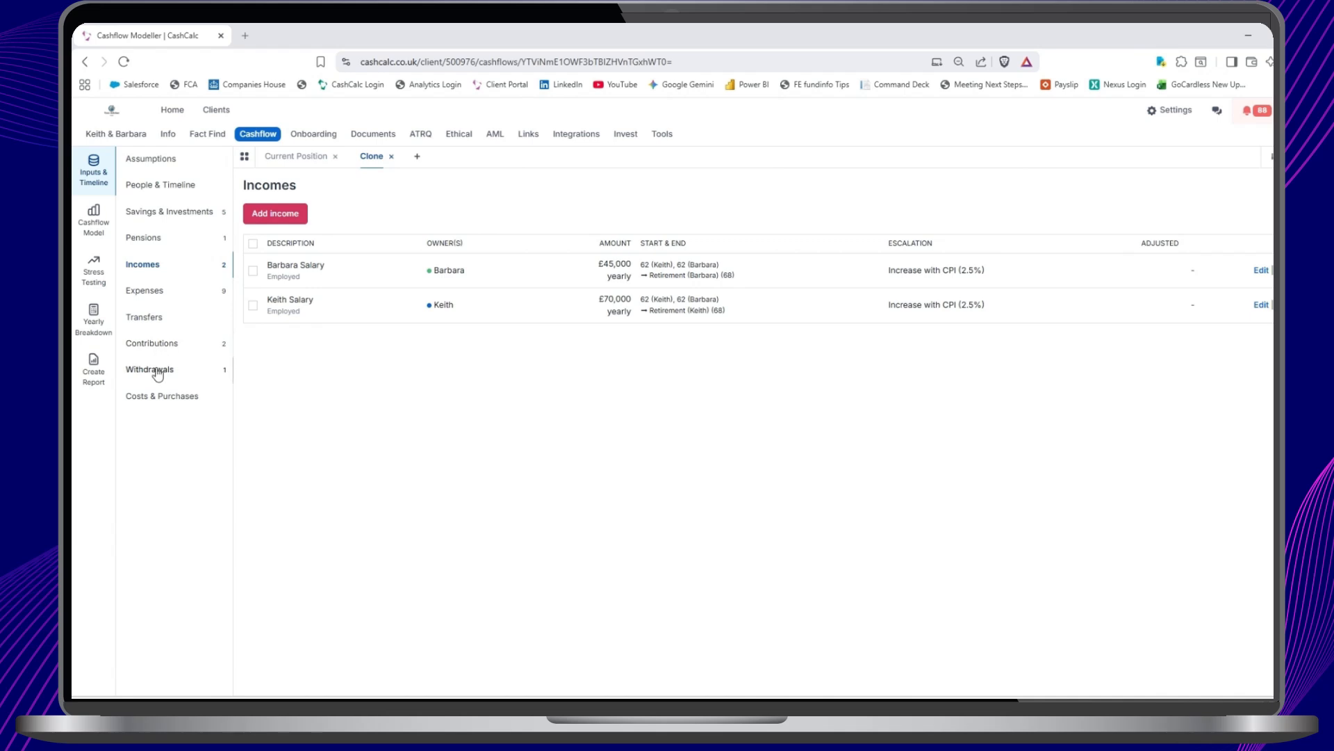
Move both people's Retirement events to age 65 on the Clone forecast's timeline
{"action": "left_click", "coordinate": [164, 186]}
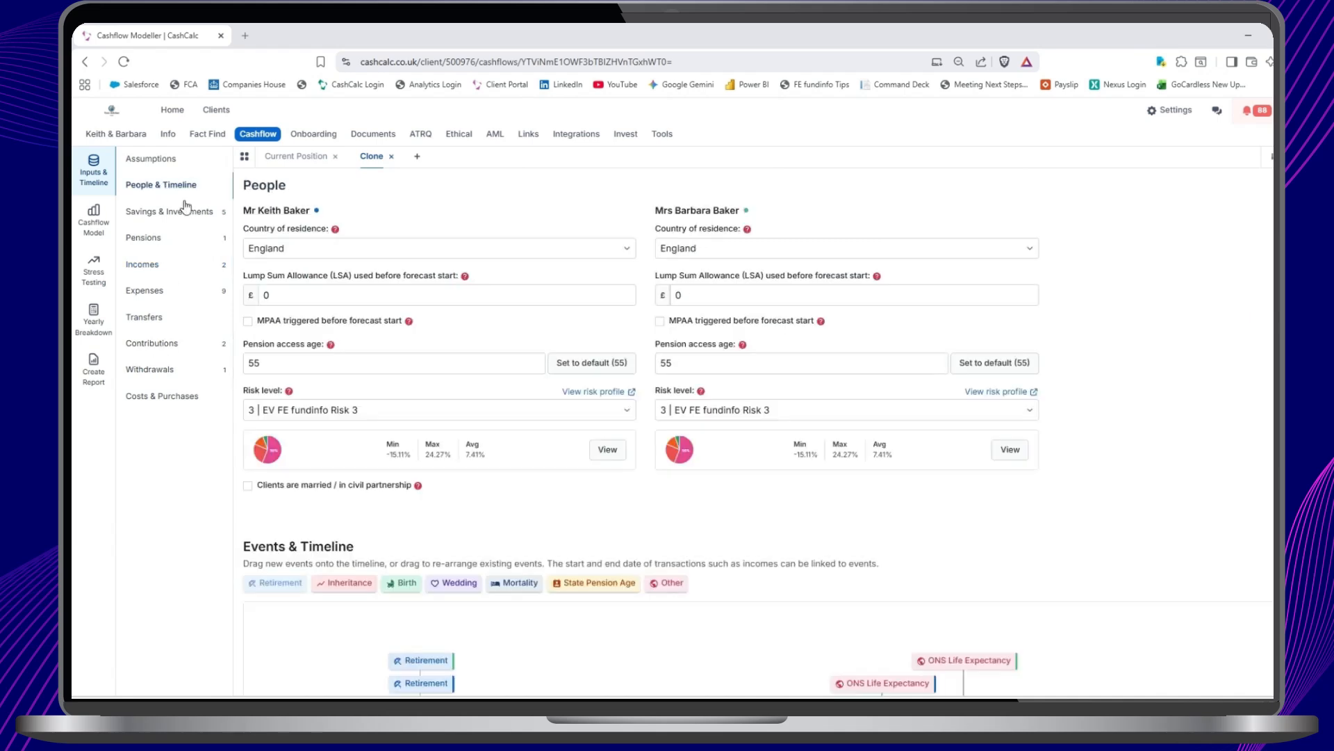
{"action": "scroll", "coordinate": [600, 387], "scroll_direction": "down", "scroll_amount": 1}
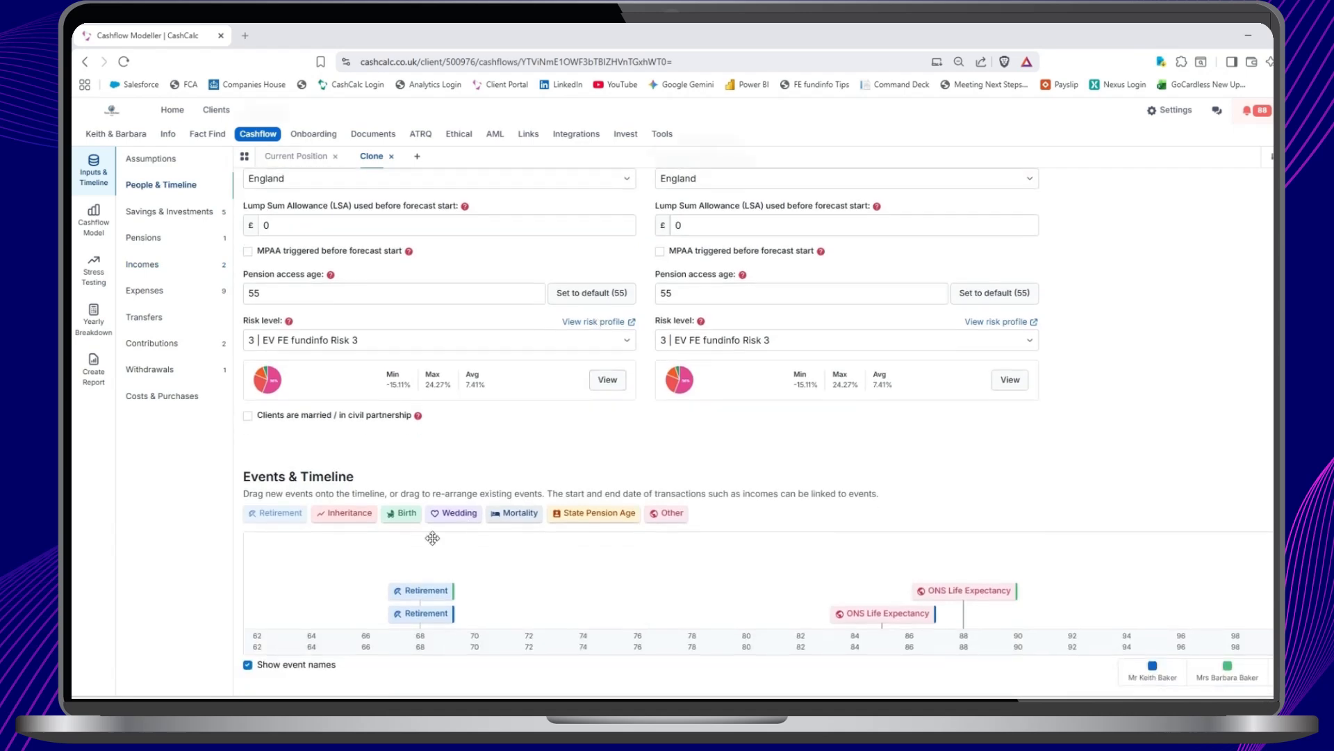
{"action": "left_click_drag", "start_coordinate": [425, 590], "coordinate": [345, 597]}
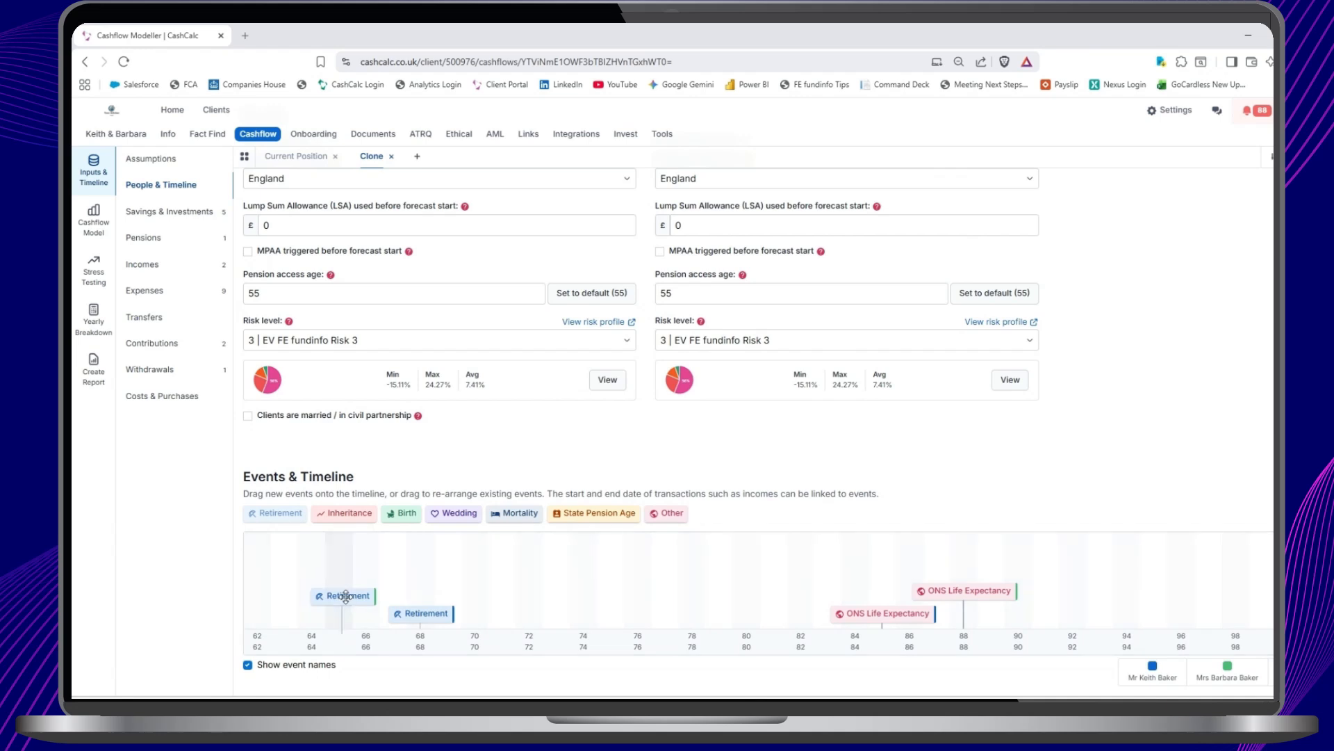
{"action": "left_click_drag", "start_coordinate": [421, 614], "coordinate": [328, 583]}
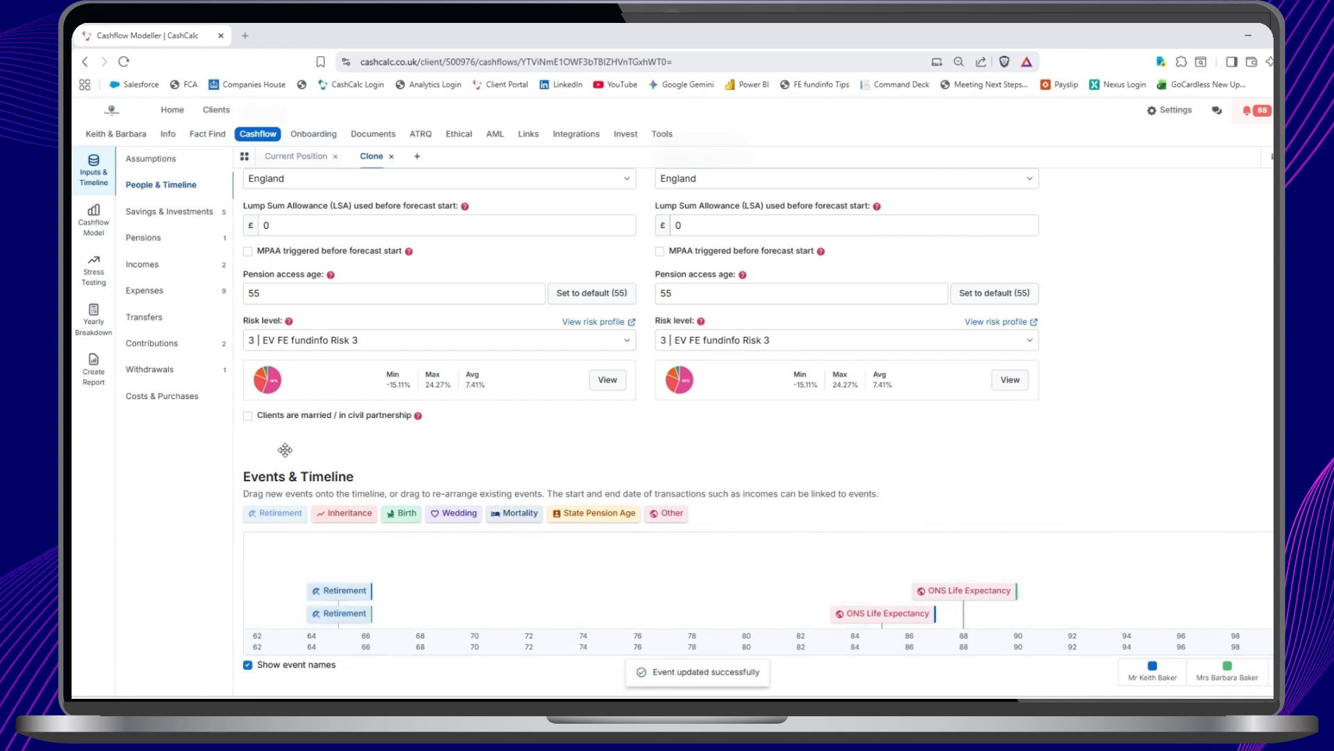
View the Clone's Savings over time chart, compare it with Current Position, and end the comparison
{"action": "left_click", "coordinate": [96, 229]}
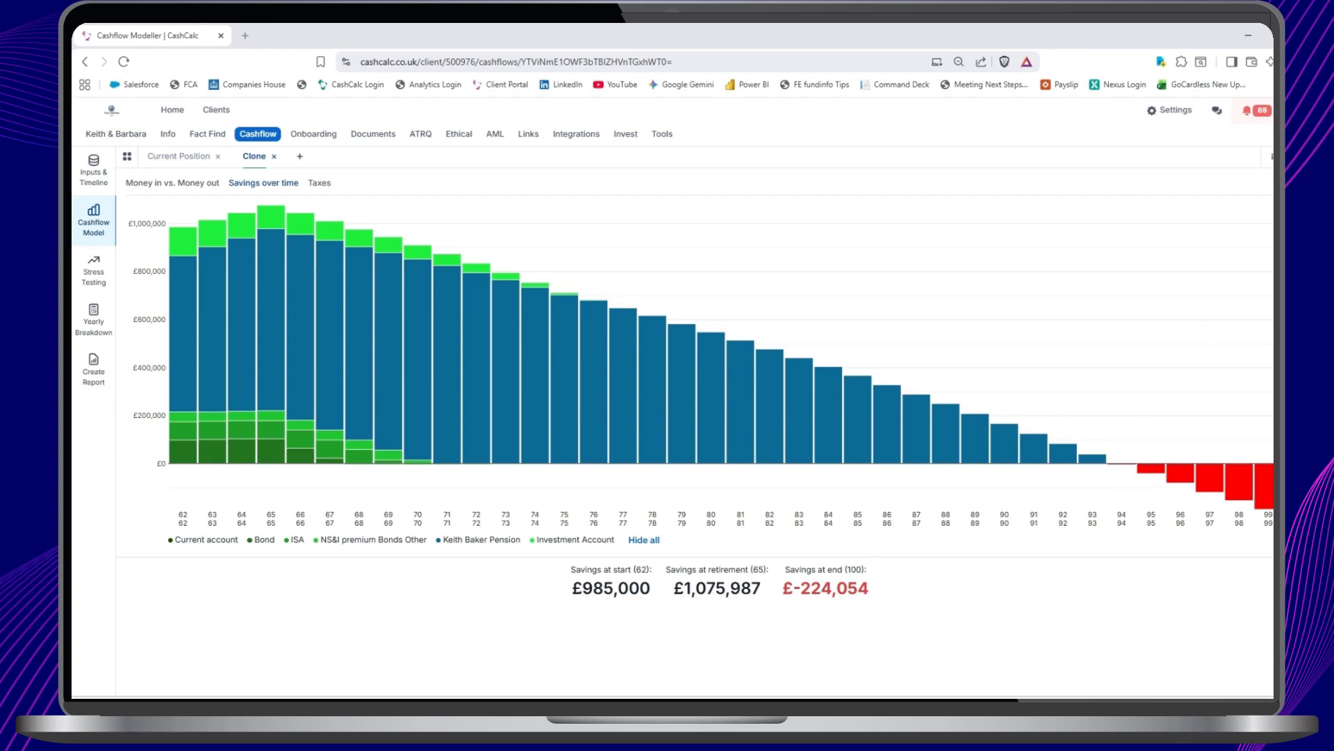
{"action": "left_click", "coordinate": [1286, 185]}
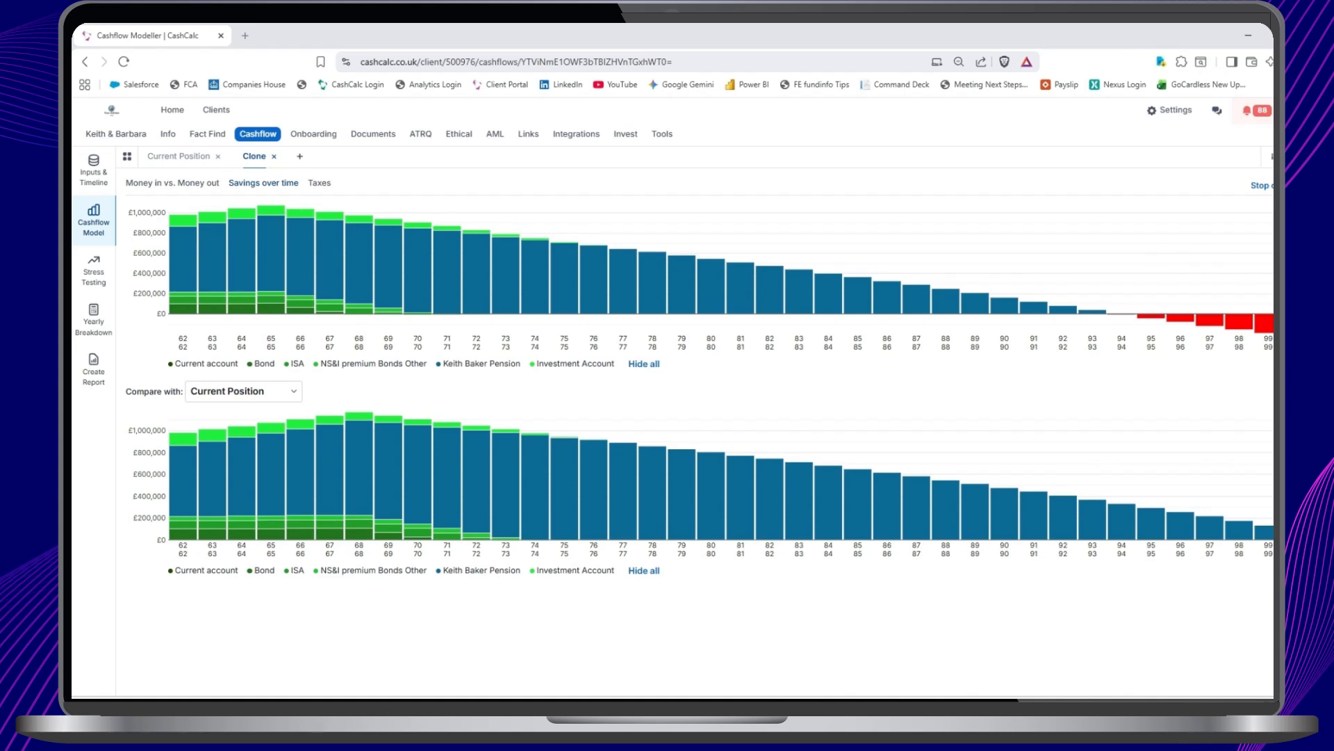
{"action": "left_click", "coordinate": [1269, 185]}
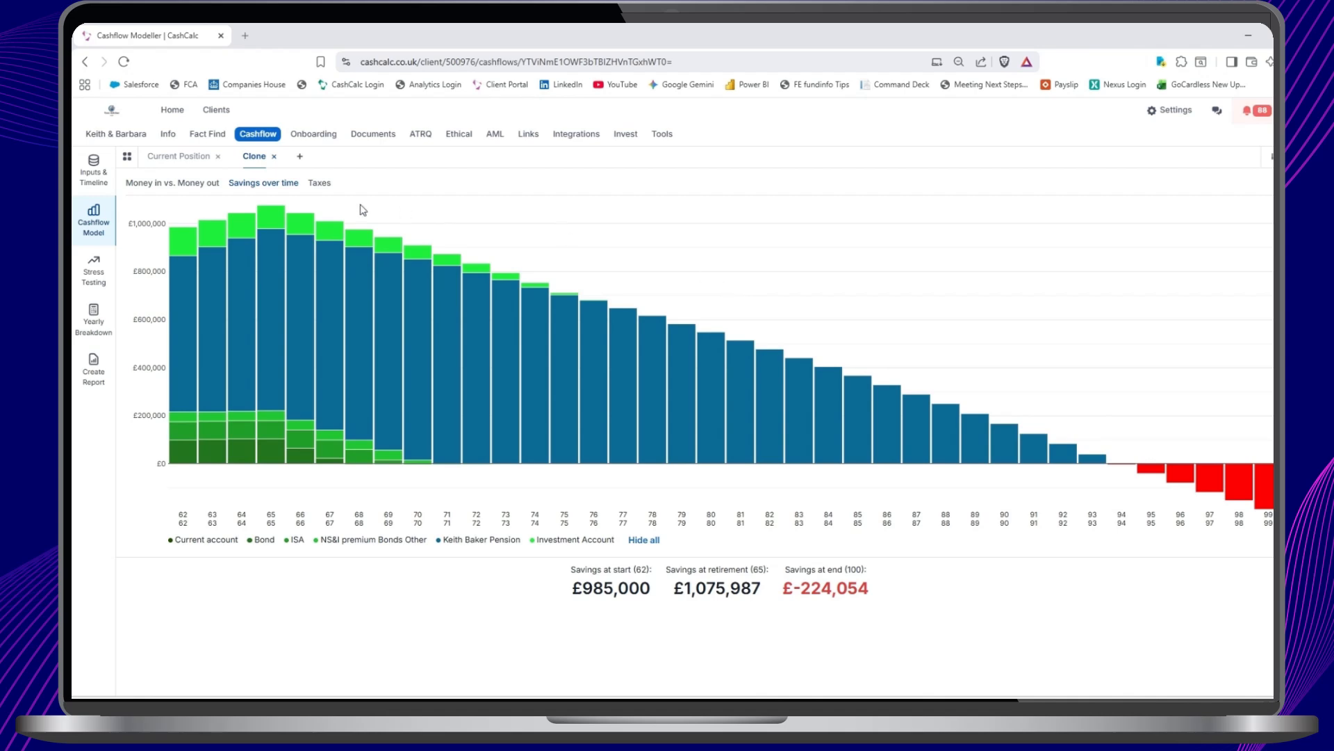
Return both people's Retirement events to age 68 on the Clone forecast's timeline
{"action": "left_click", "coordinate": [94, 184]}
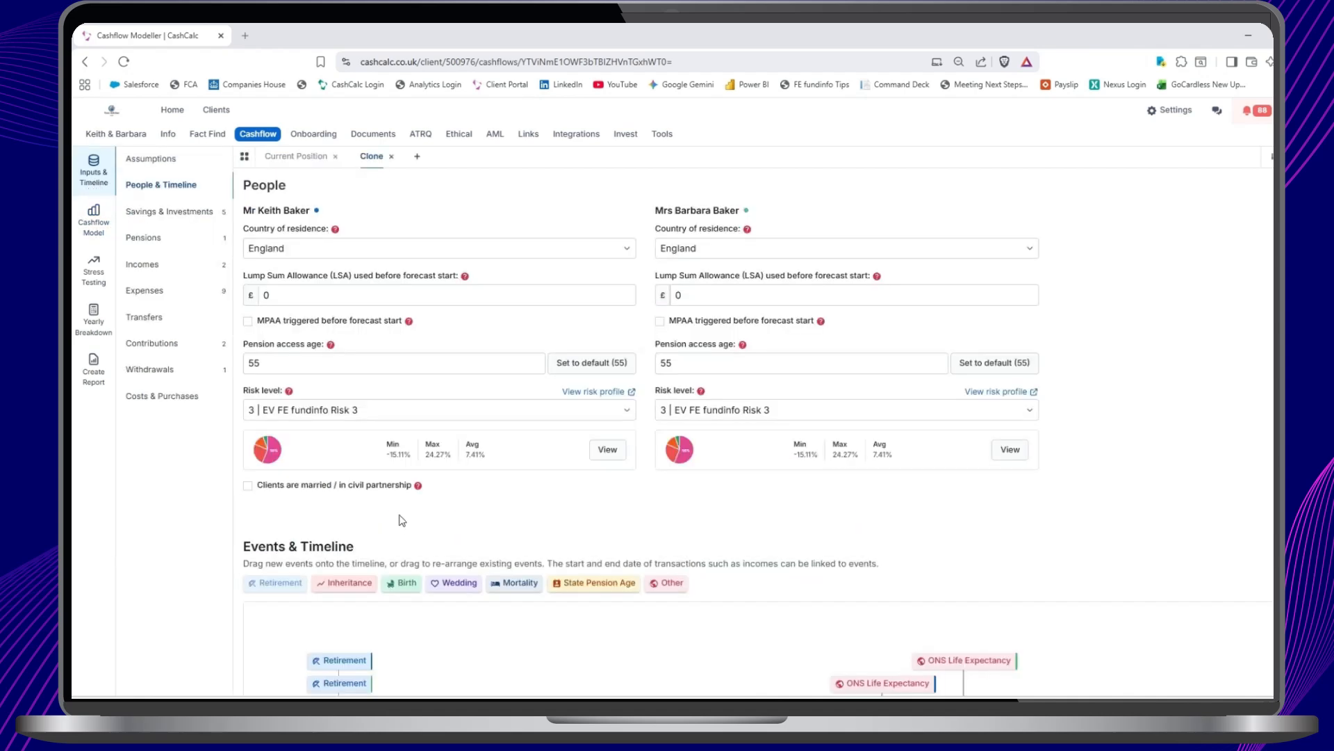
{"action": "scroll", "coordinate": [402, 521], "scroll_direction": "down", "scroll_amount": 1}
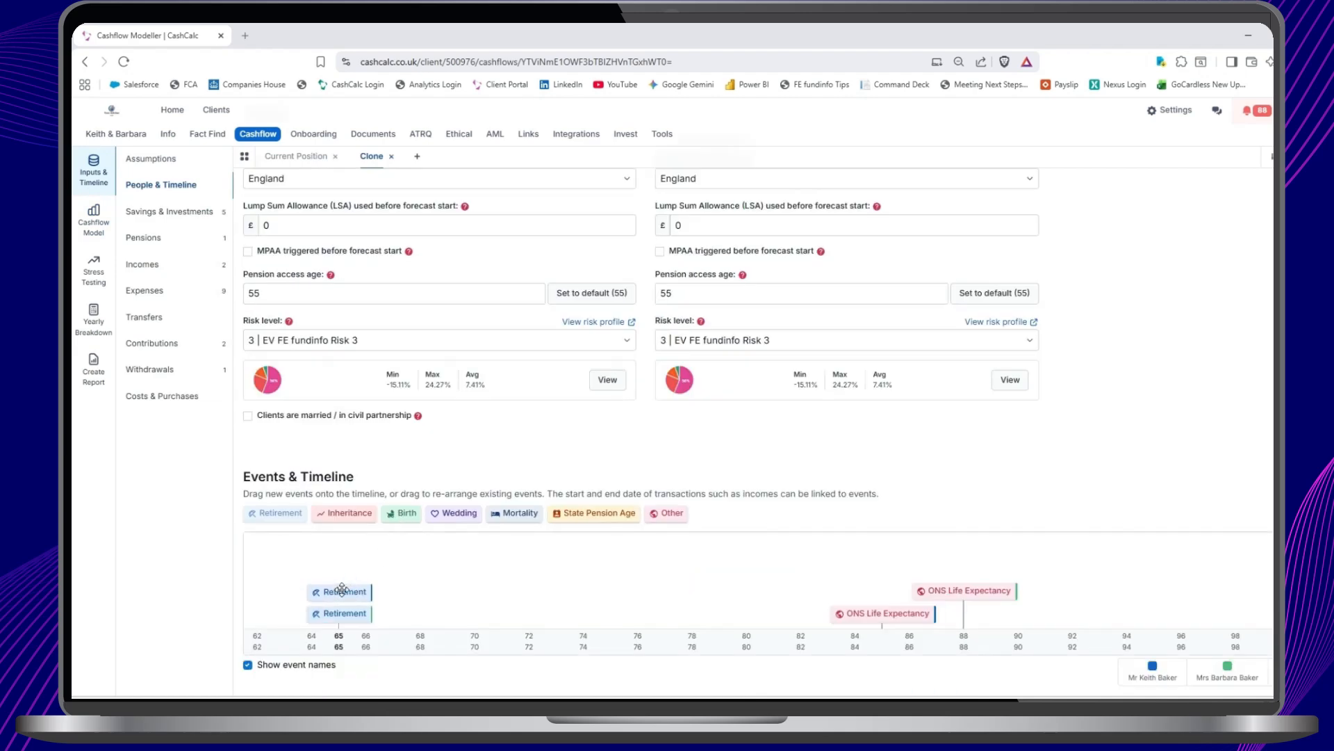
{"action": "left_click_drag", "start_coordinate": [342, 588], "coordinate": [423, 612]}
{"action": "left_click_drag", "start_coordinate": [333, 613], "coordinate": [421, 613]}
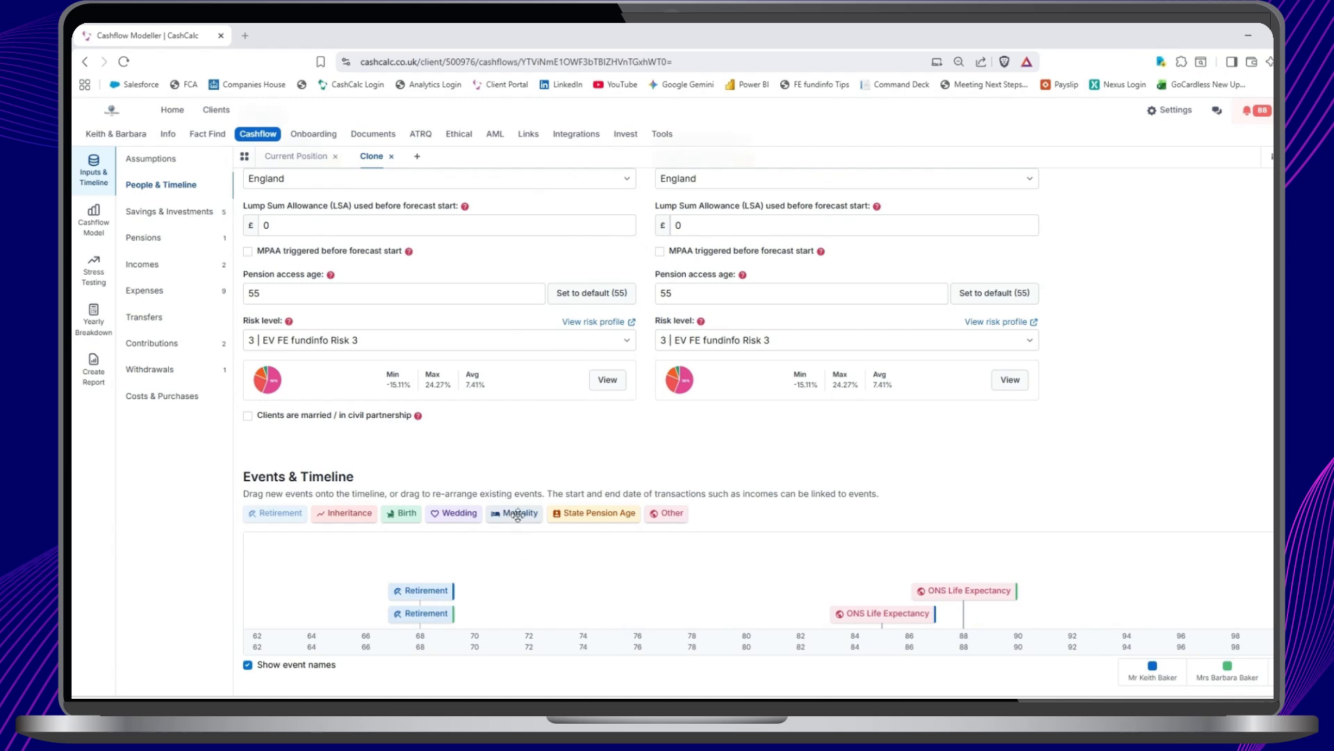
Add a Mortality event for the male client at age 64 with £200,000 of life insurance payable on death
{"action": "left_click_drag", "start_coordinate": [519, 518], "coordinate": [317, 594]}
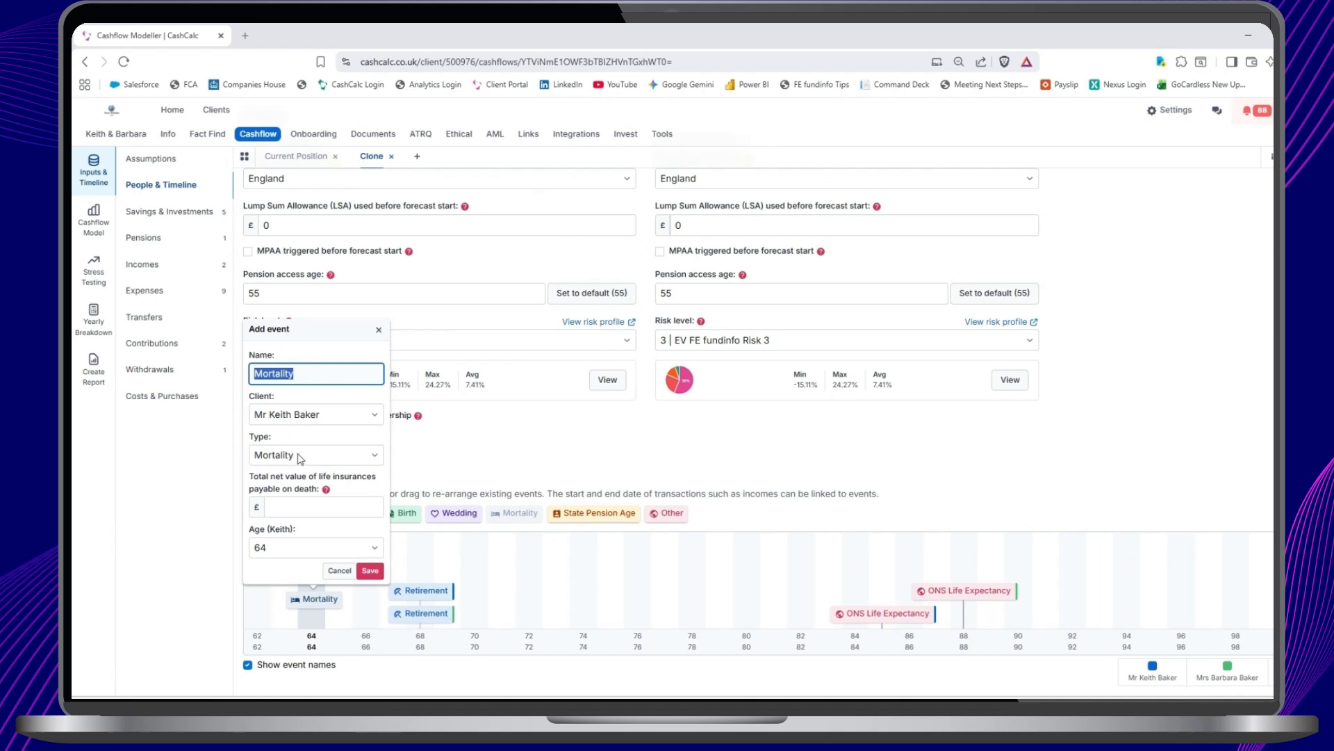
{"action": "left_click", "coordinate": [292, 508]}
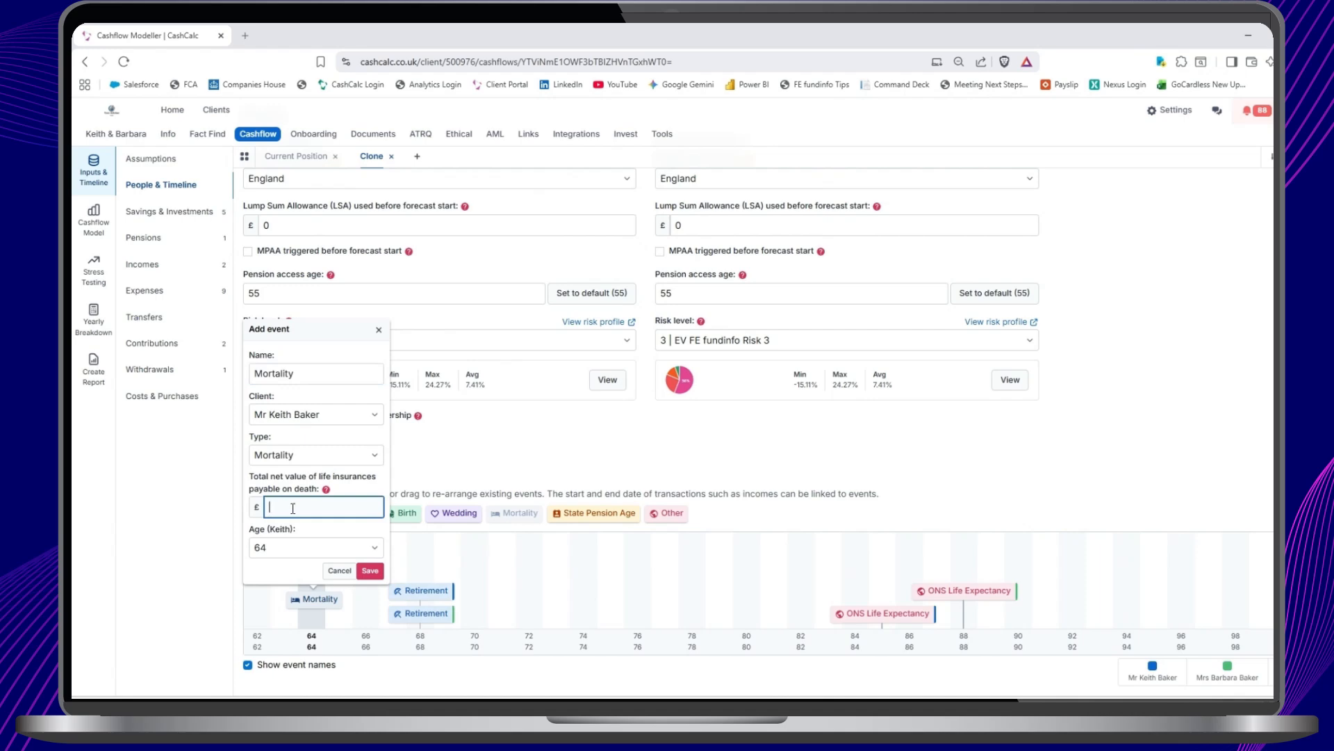
{"action": "type", "text": "200000"}
{"action": "left_click", "coordinate": [373, 575]}
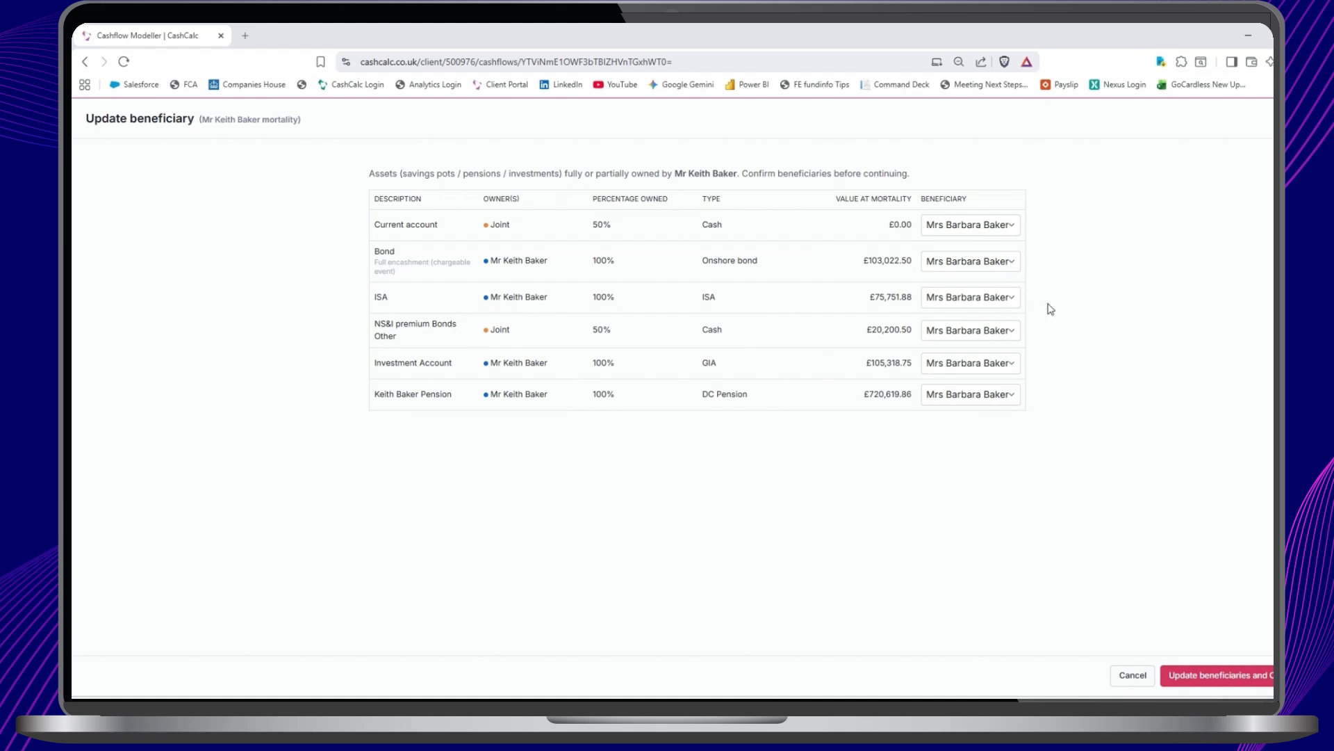
Keep the female client as beneficiary of every listed asset, including the NS&I premium bonds, and trigger the survivor analysis
{"action": "left_click", "coordinate": [967, 334]}
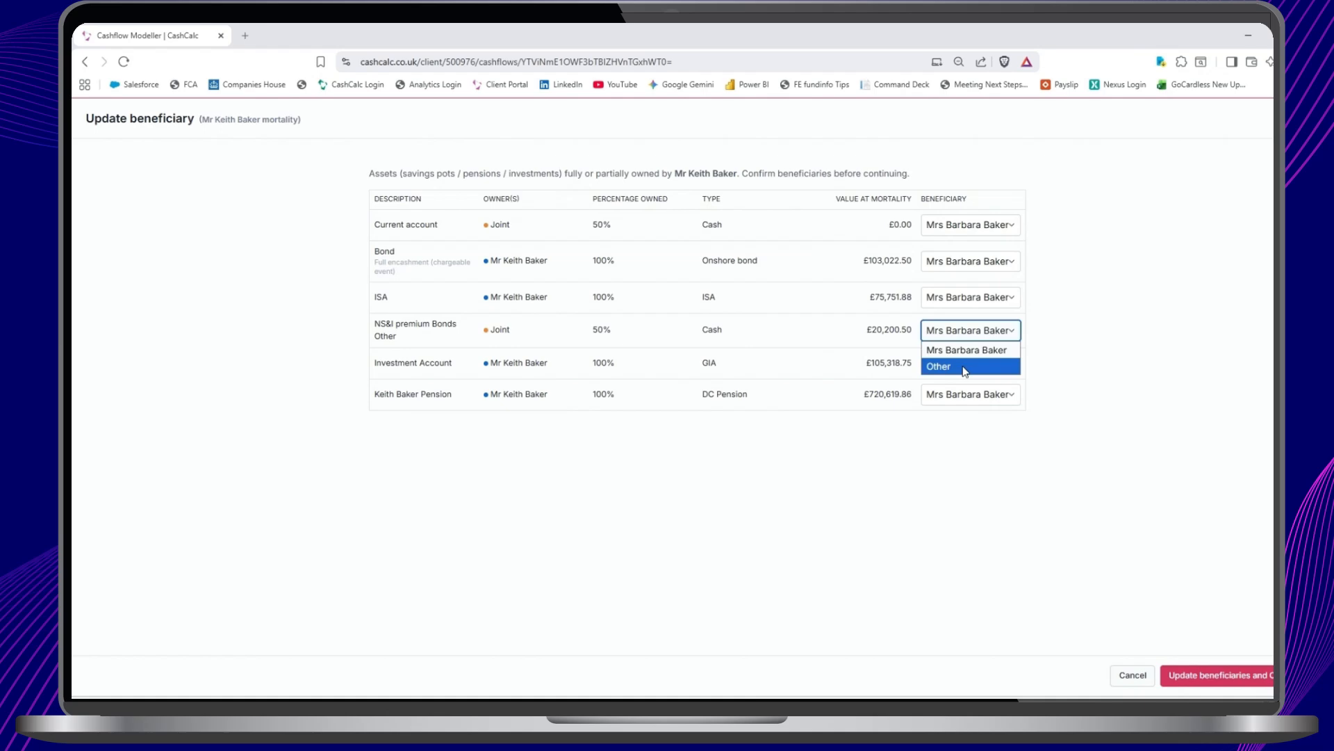
{"action": "left_click", "coordinate": [969, 353]}
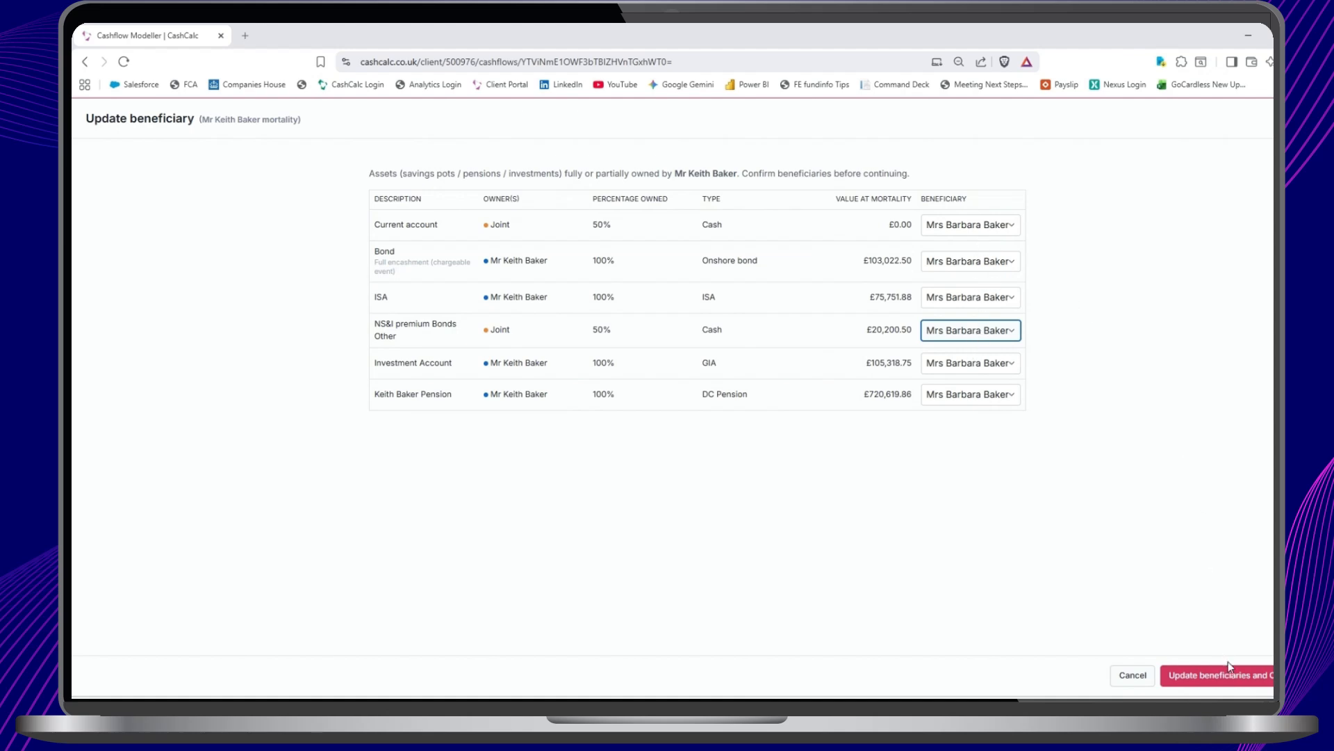
{"action": "left_click", "coordinate": [1229, 682]}
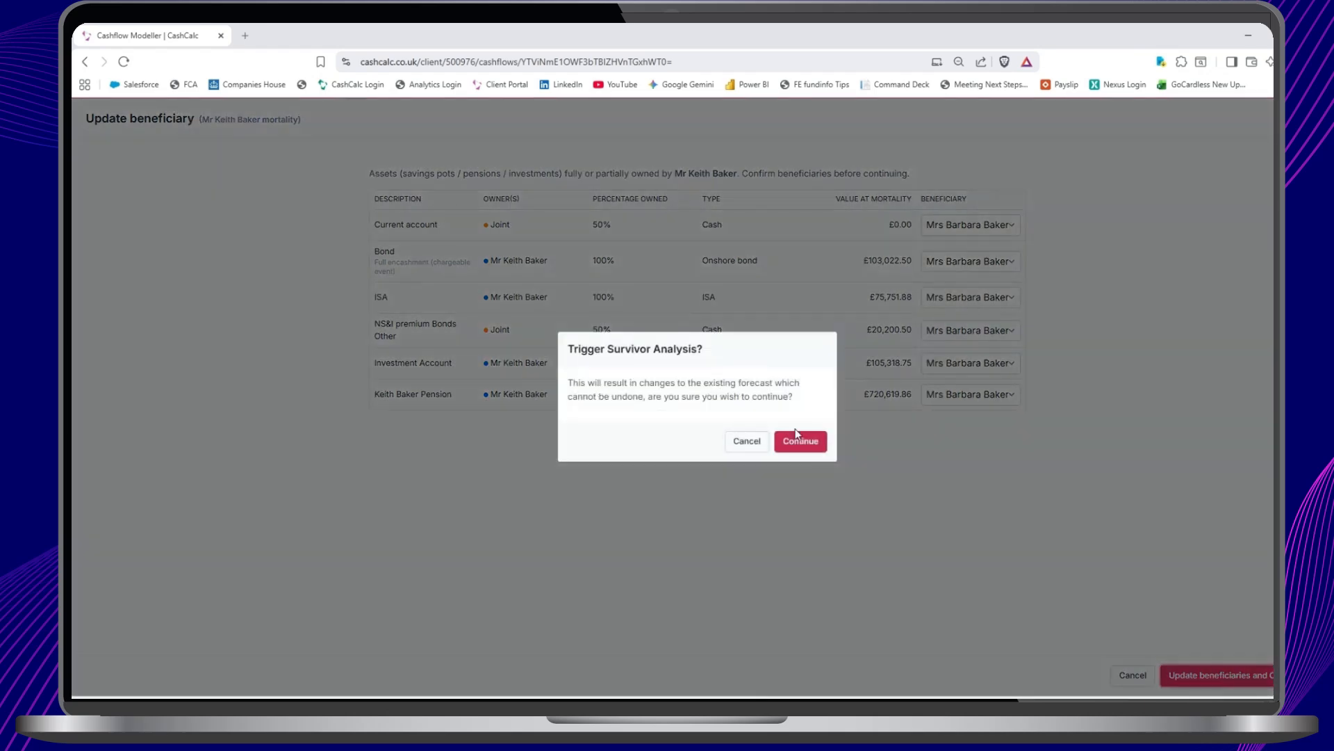
{"action": "left_click", "coordinate": [799, 439]}
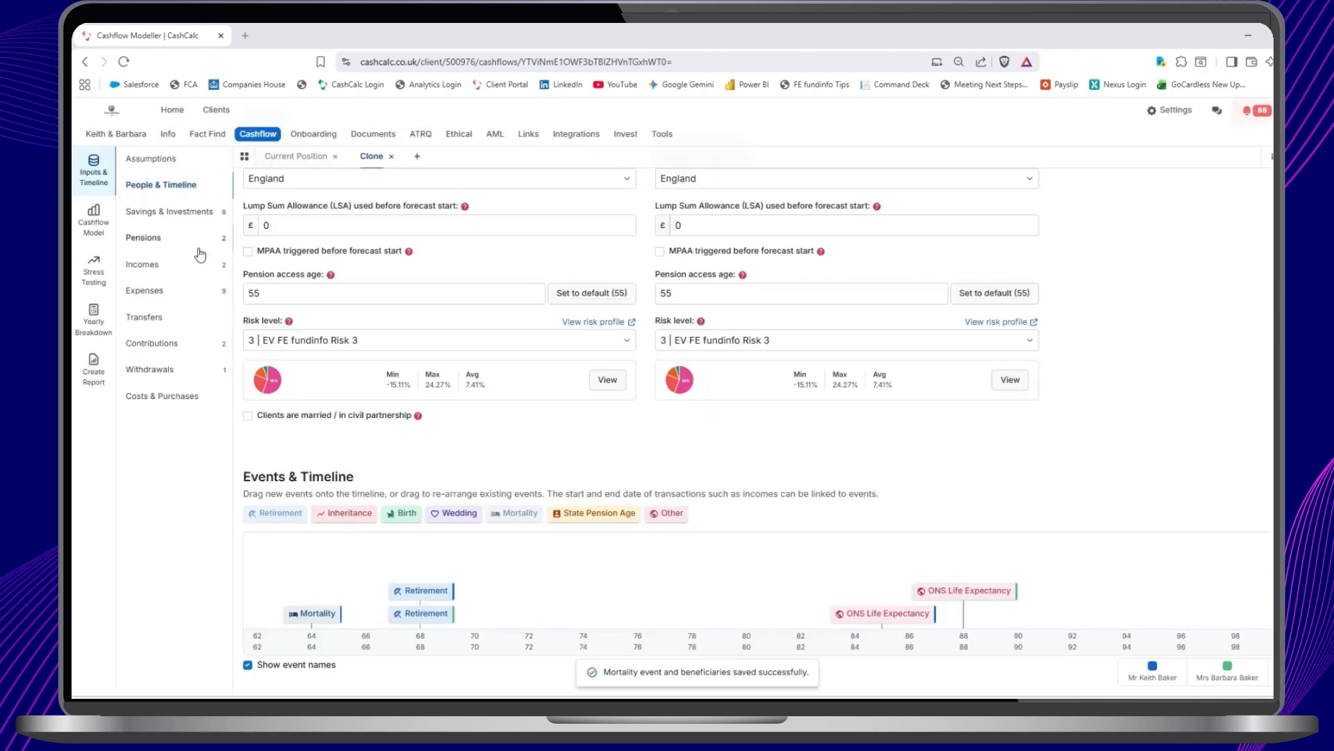
Review the Clone's Savings over time chart and move the Mortality event to age 72 on the timeline
{"action": "left_click", "coordinate": [93, 223]}
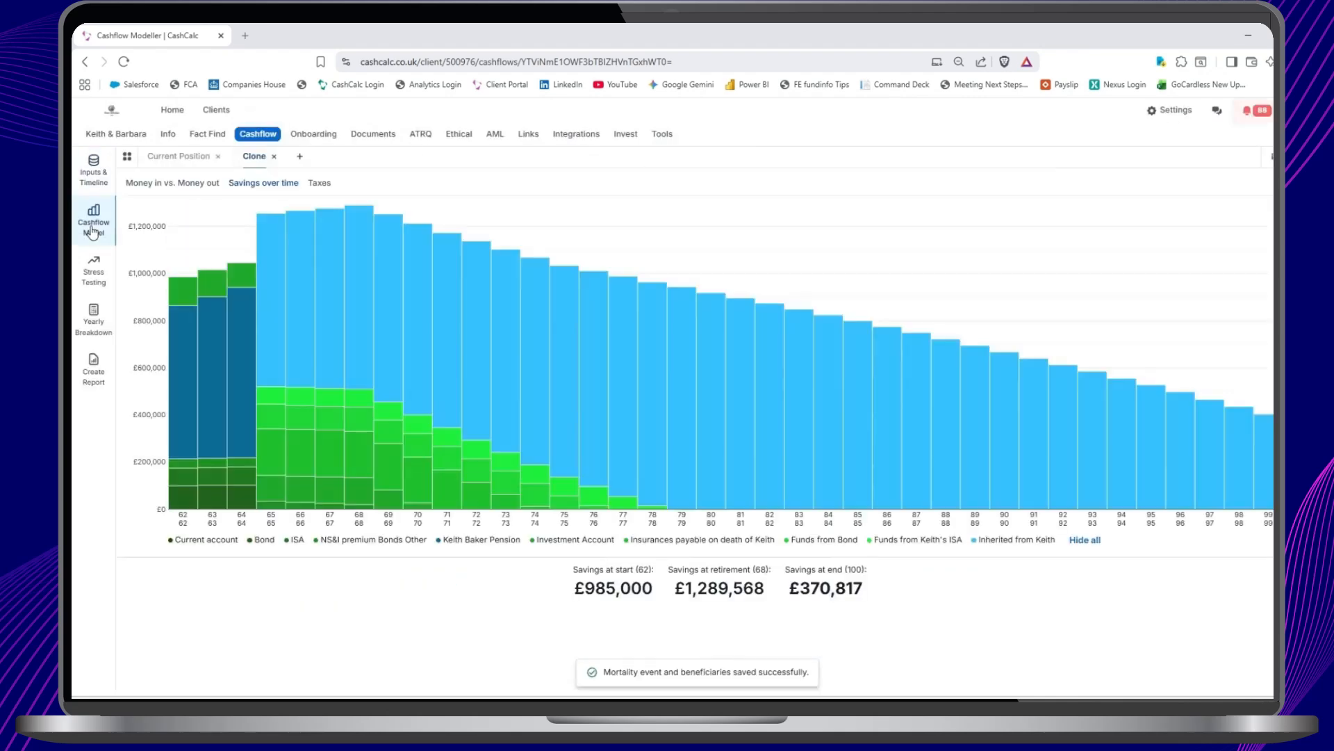
{"action": "mouse_move", "coordinate": [181, 346]}
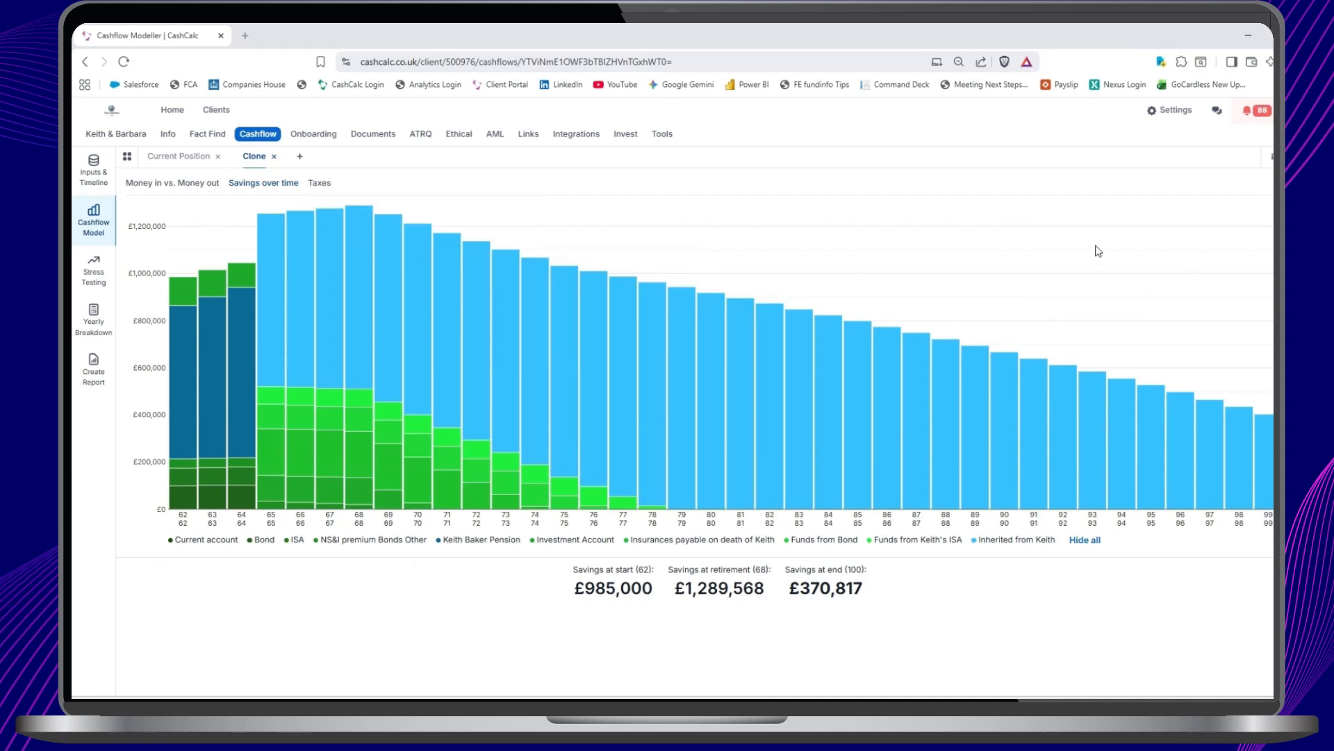
{"action": "left_click", "coordinate": [95, 185]}
{"action": "scroll", "coordinate": [591, 452], "scroll_direction": "down", "scroll_amount": 1}
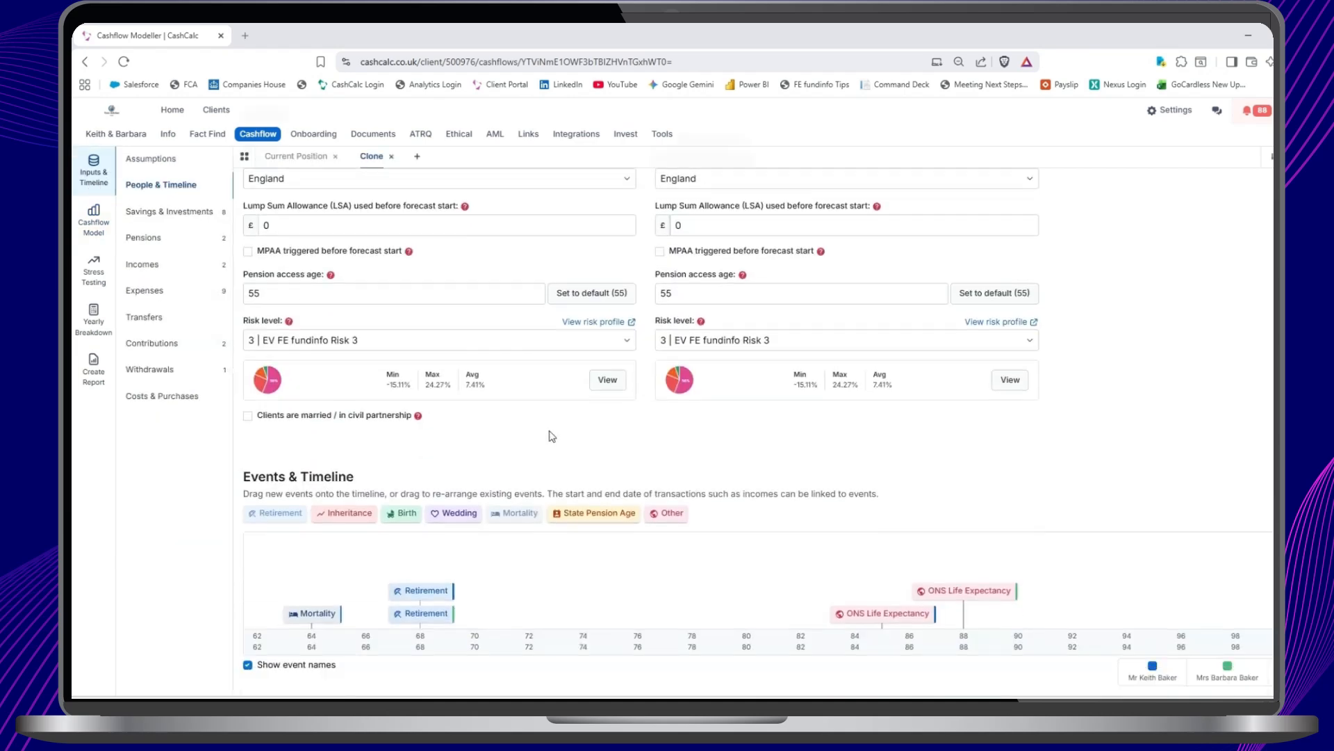
{"action": "left_click_drag", "start_coordinate": [306, 613], "coordinate": [513, 590]}
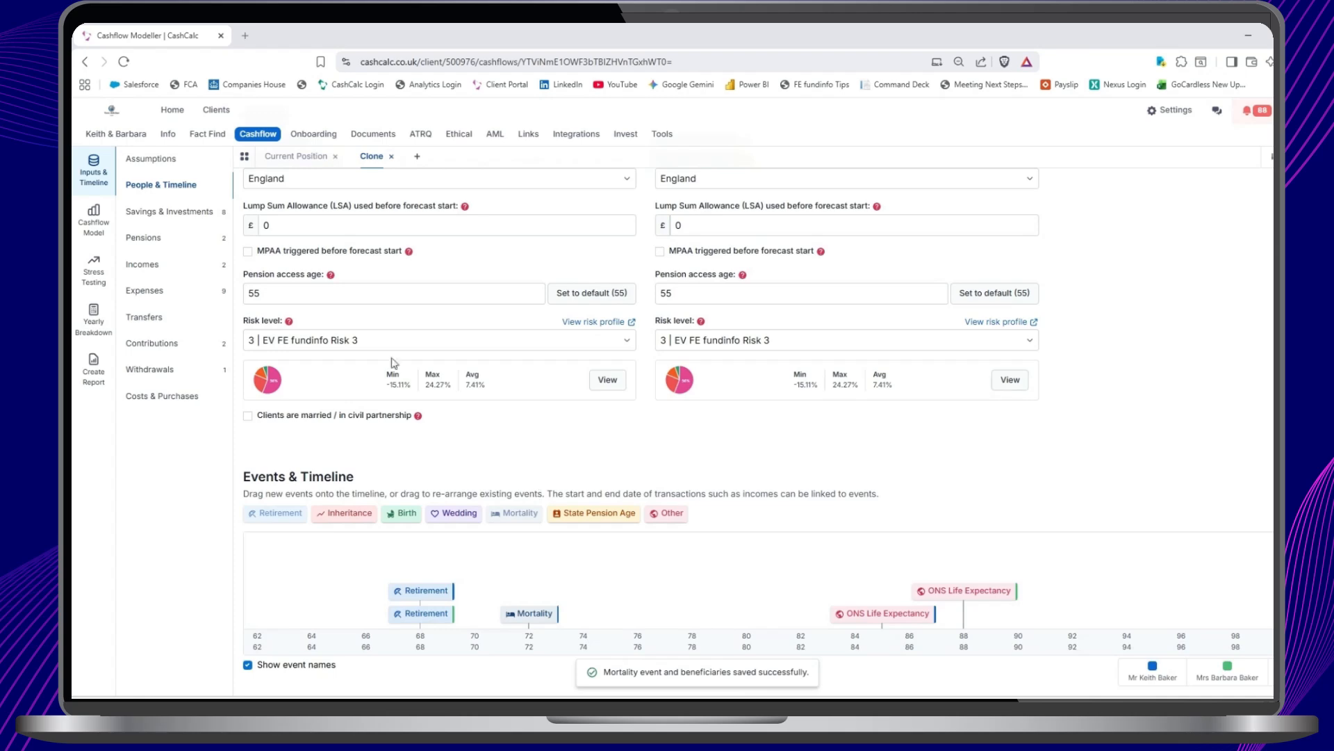
Review the Clone's Savings over time and Taxes charts, compare its savings with Current Position, and return to the People & Timeline inputs
{"action": "left_click", "coordinate": [95, 223]}
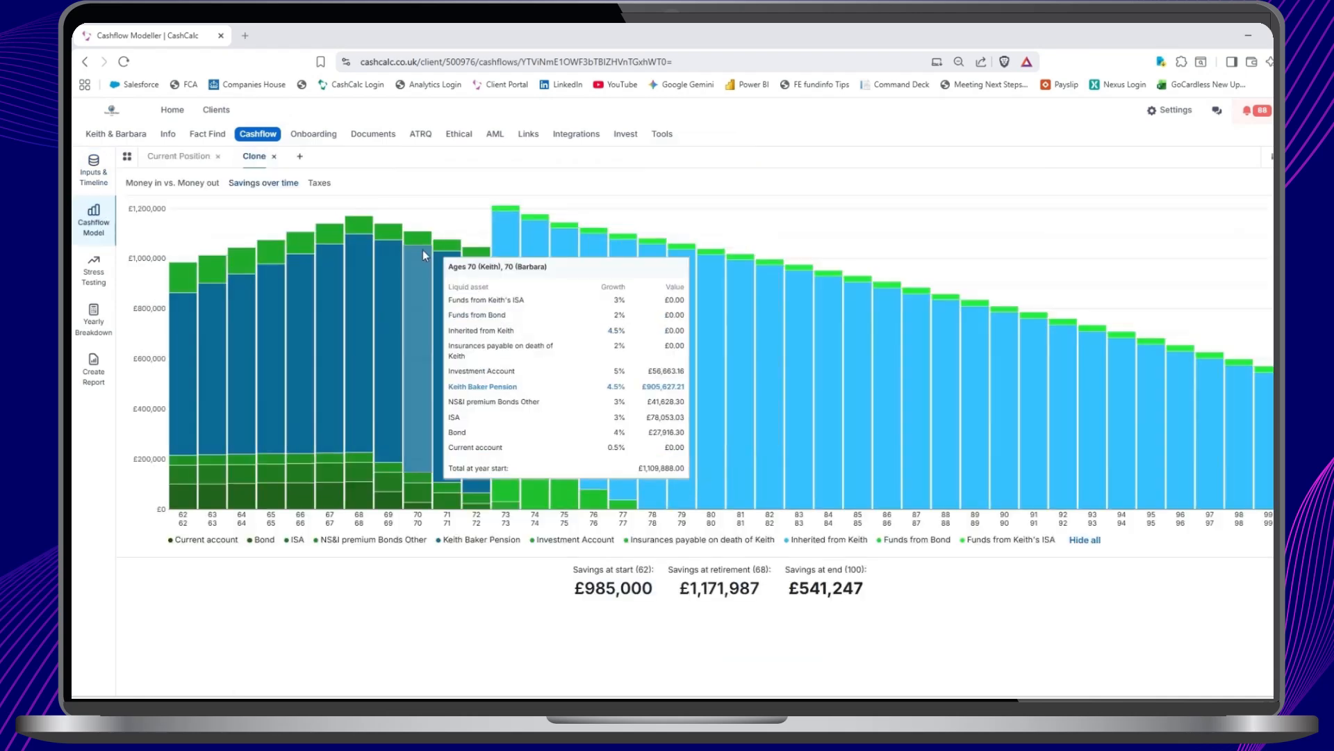
{"action": "mouse_move", "coordinate": [523, 247]}
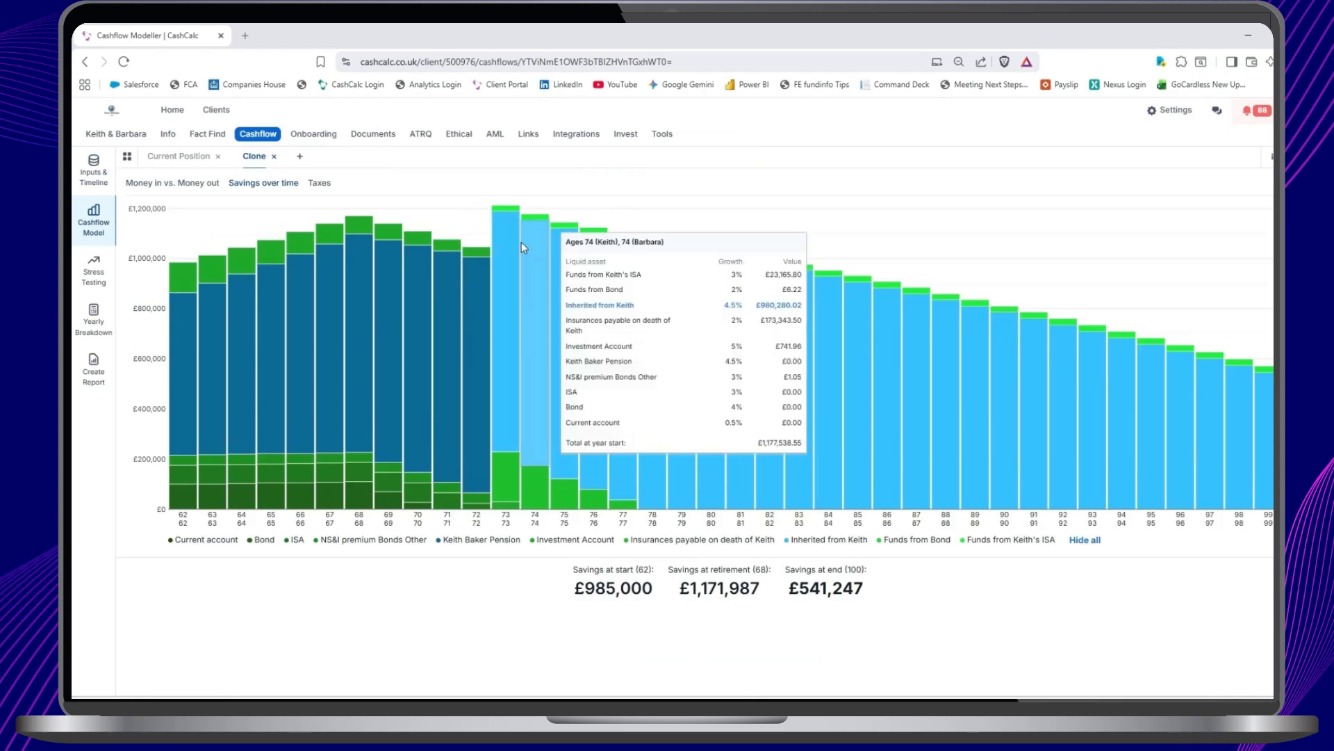
{"action": "left_click", "coordinate": [318, 184]}
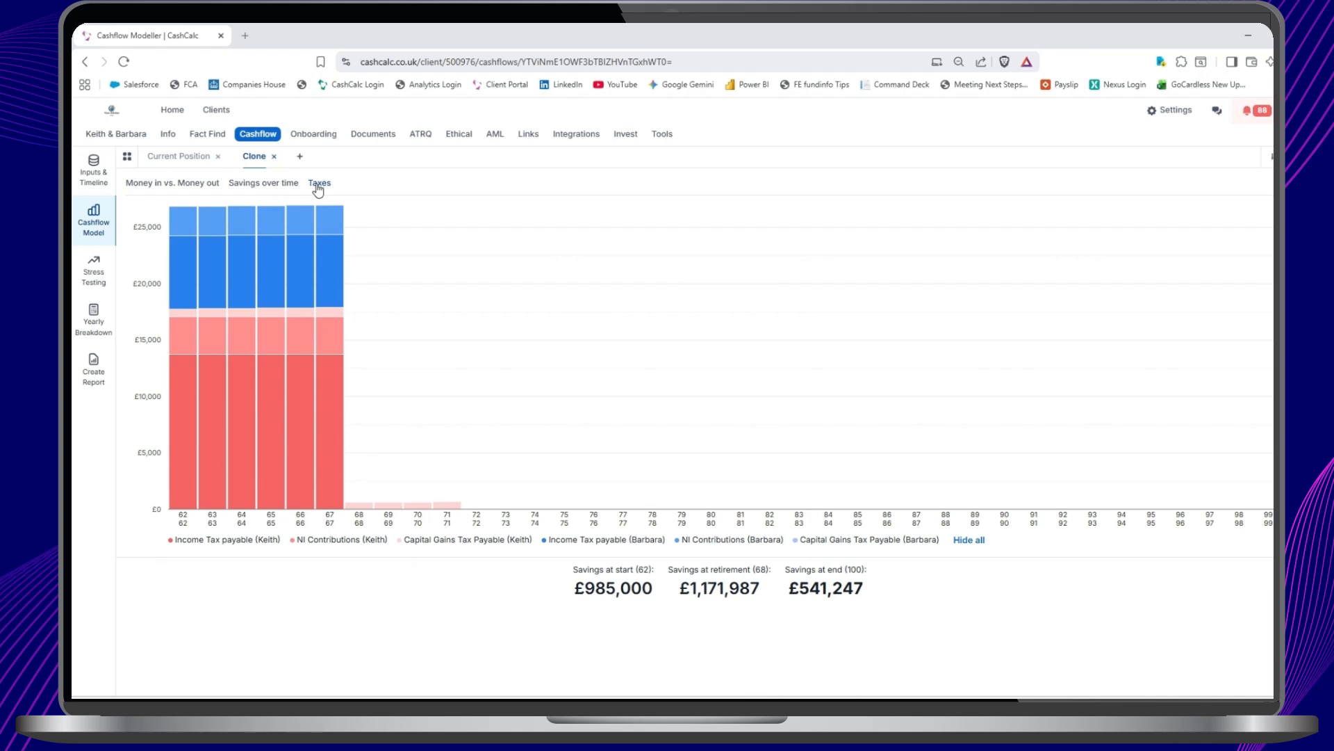
{"action": "left_click", "coordinate": [271, 186]}
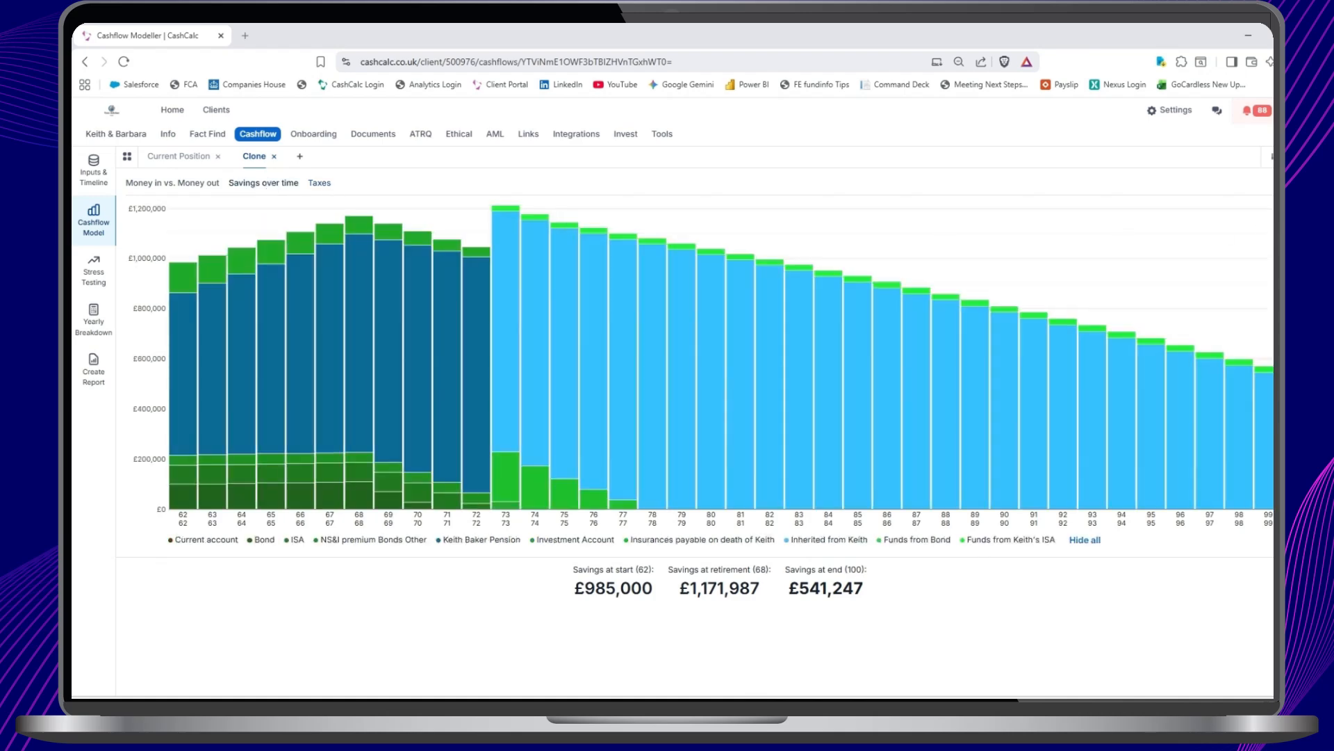
{"action": "left_click", "coordinate": [1269, 188]}
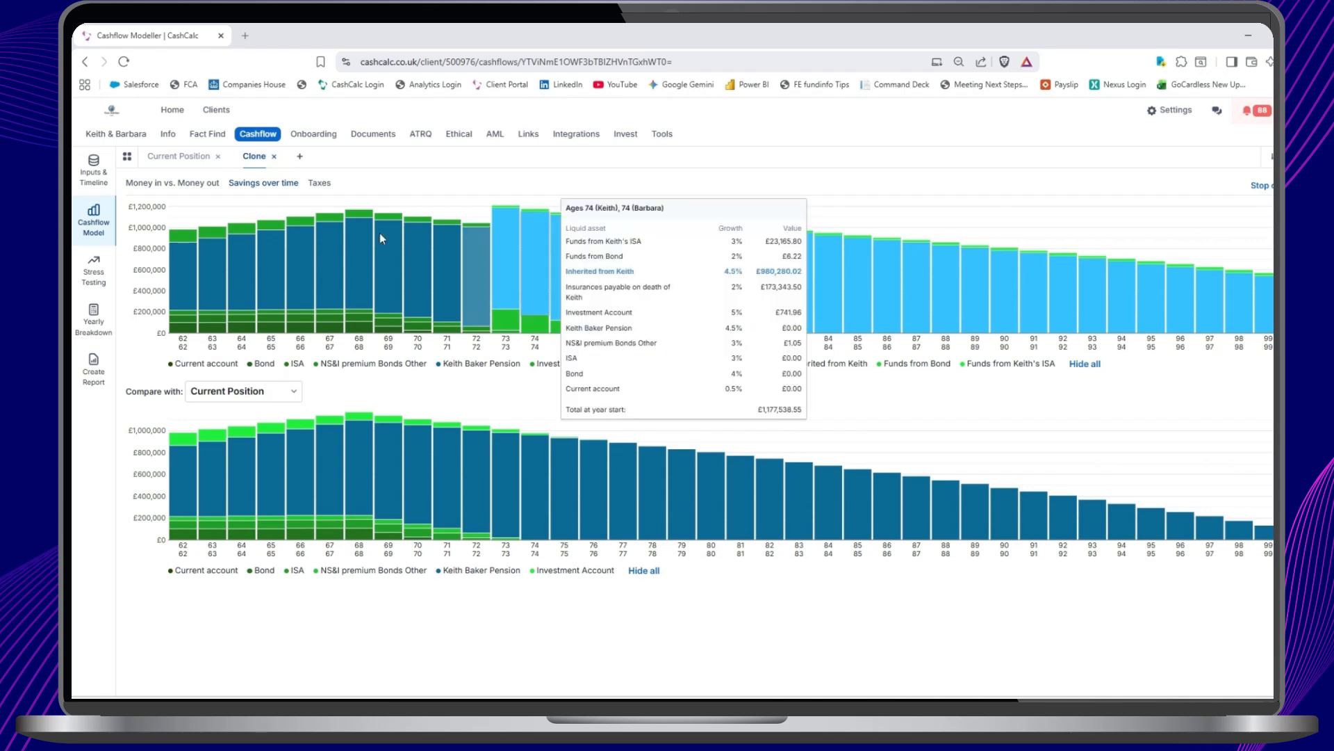
{"action": "left_click", "coordinate": [93, 172]}
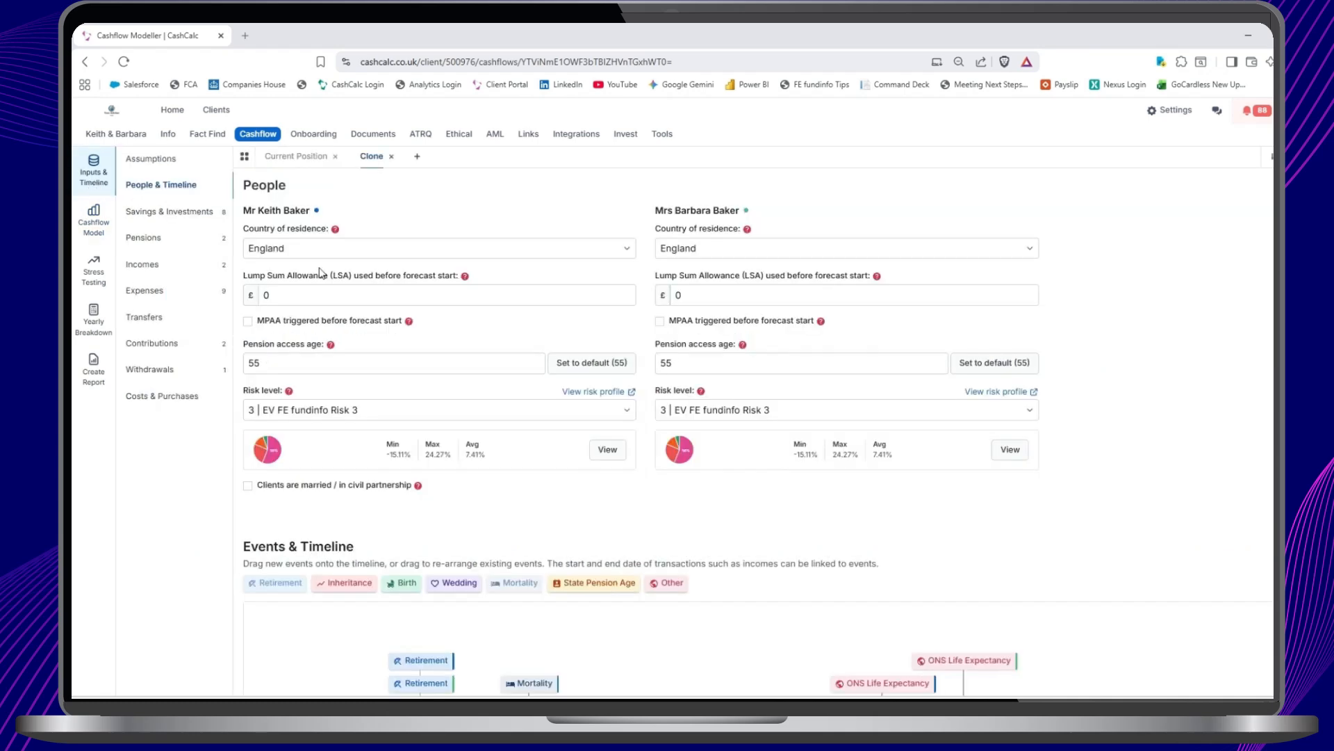